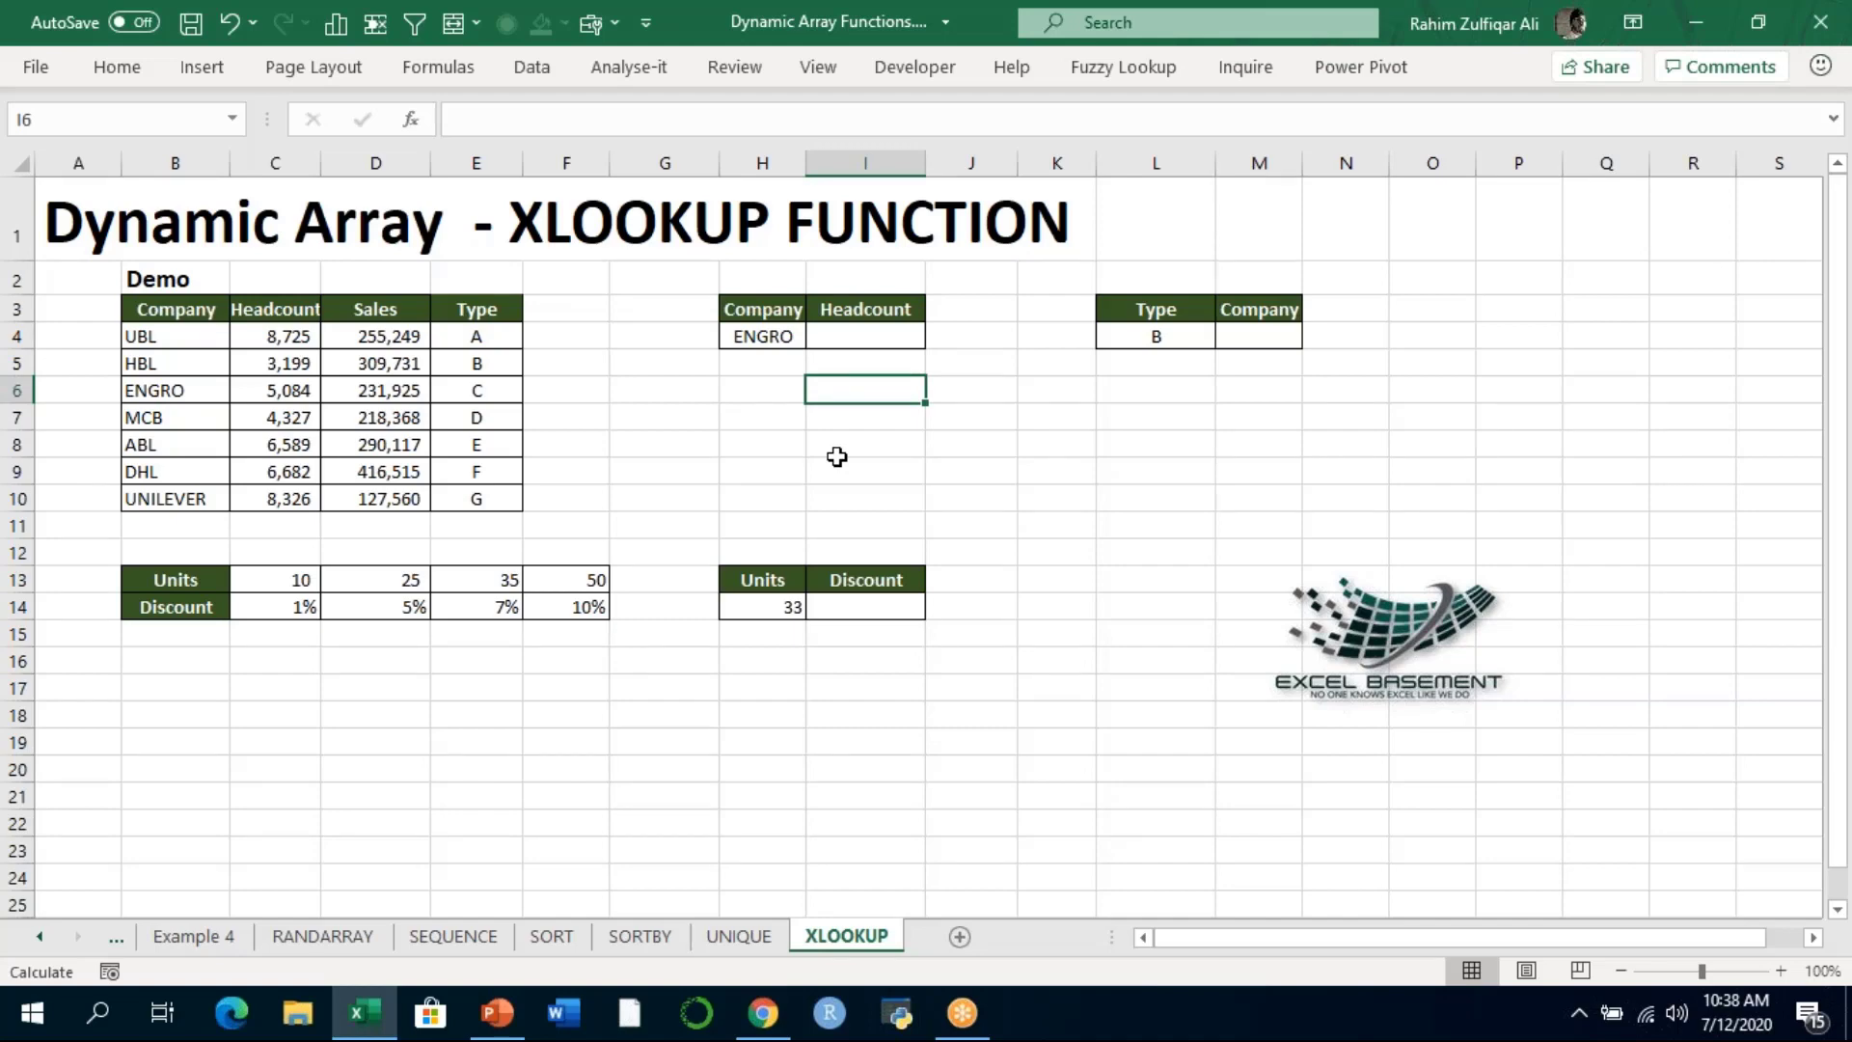
Enlarge the sheet view to 120% and move the logo picture down and to the left, below the Type lookup table
{"action": "key", "text": "Left"}
{"action": "key", "text": "Up"}
{"action": "key", "text": "Up"}
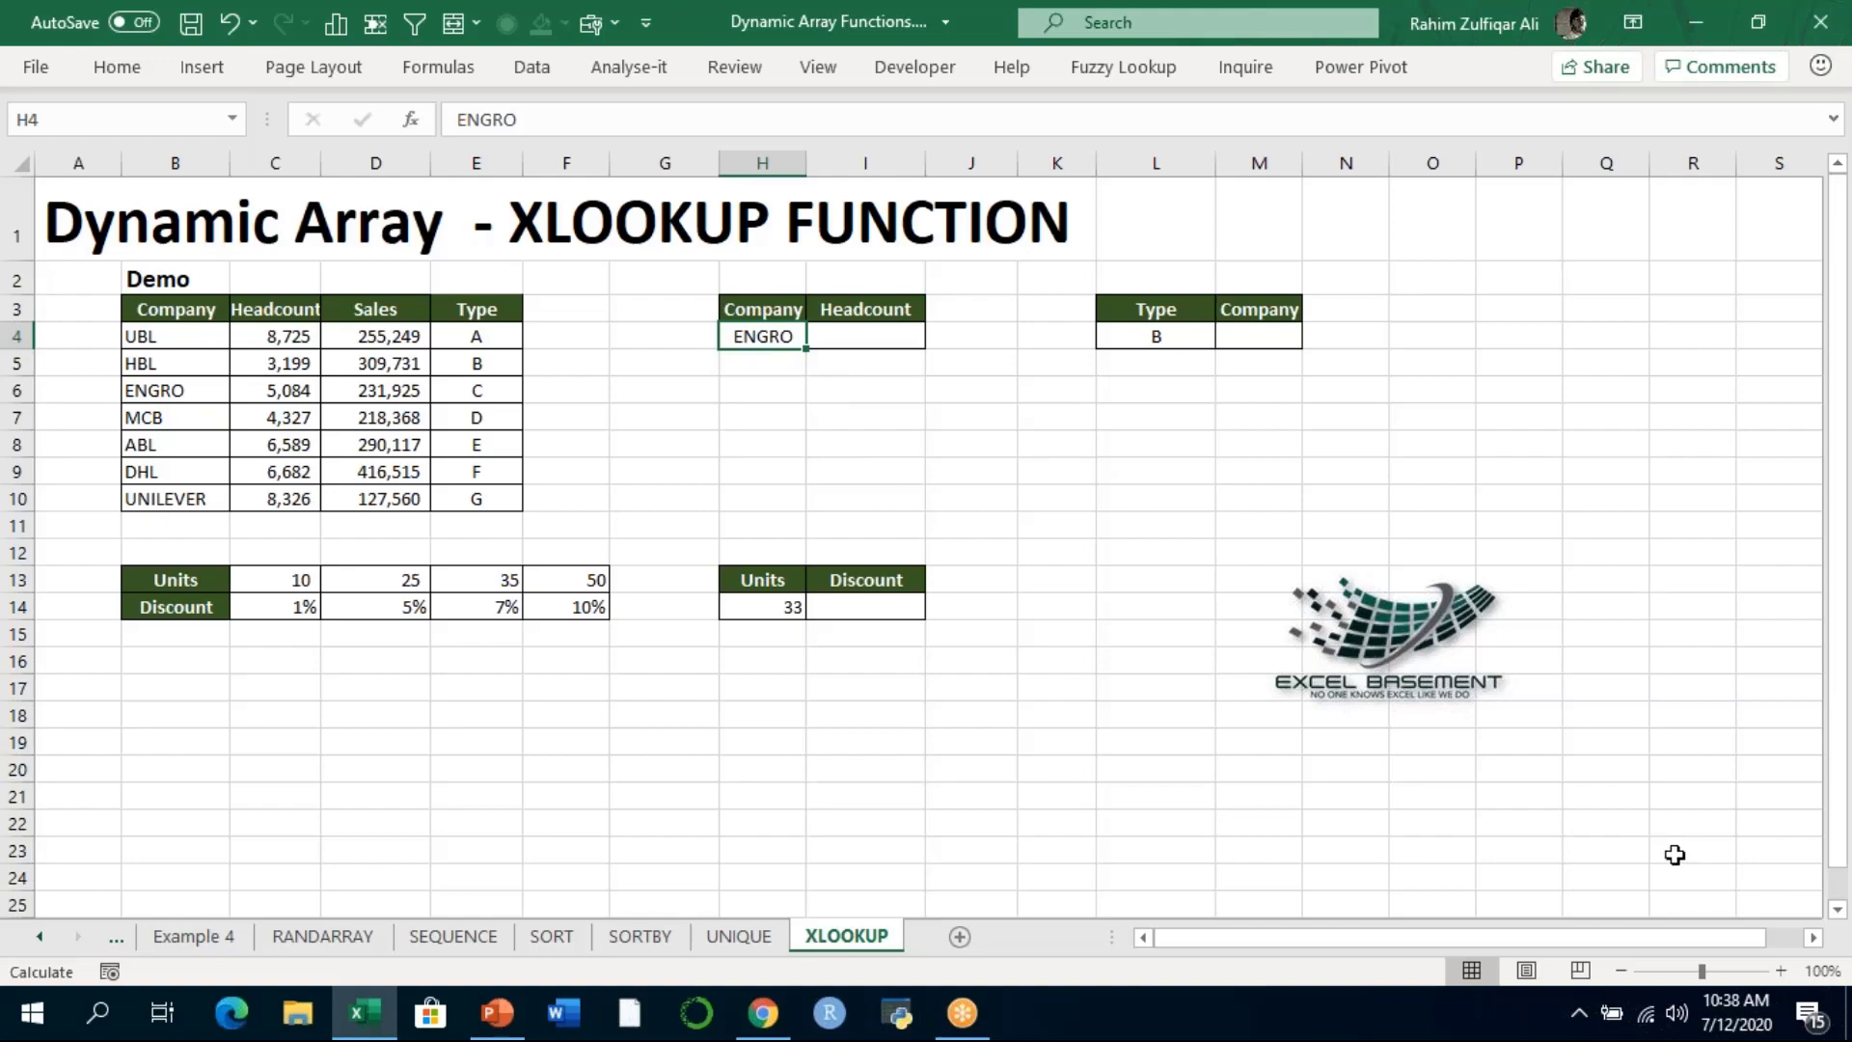
{"action": "left_click", "coordinate": [1781, 970]}
{"action": "left_click", "coordinate": [1781, 971]}
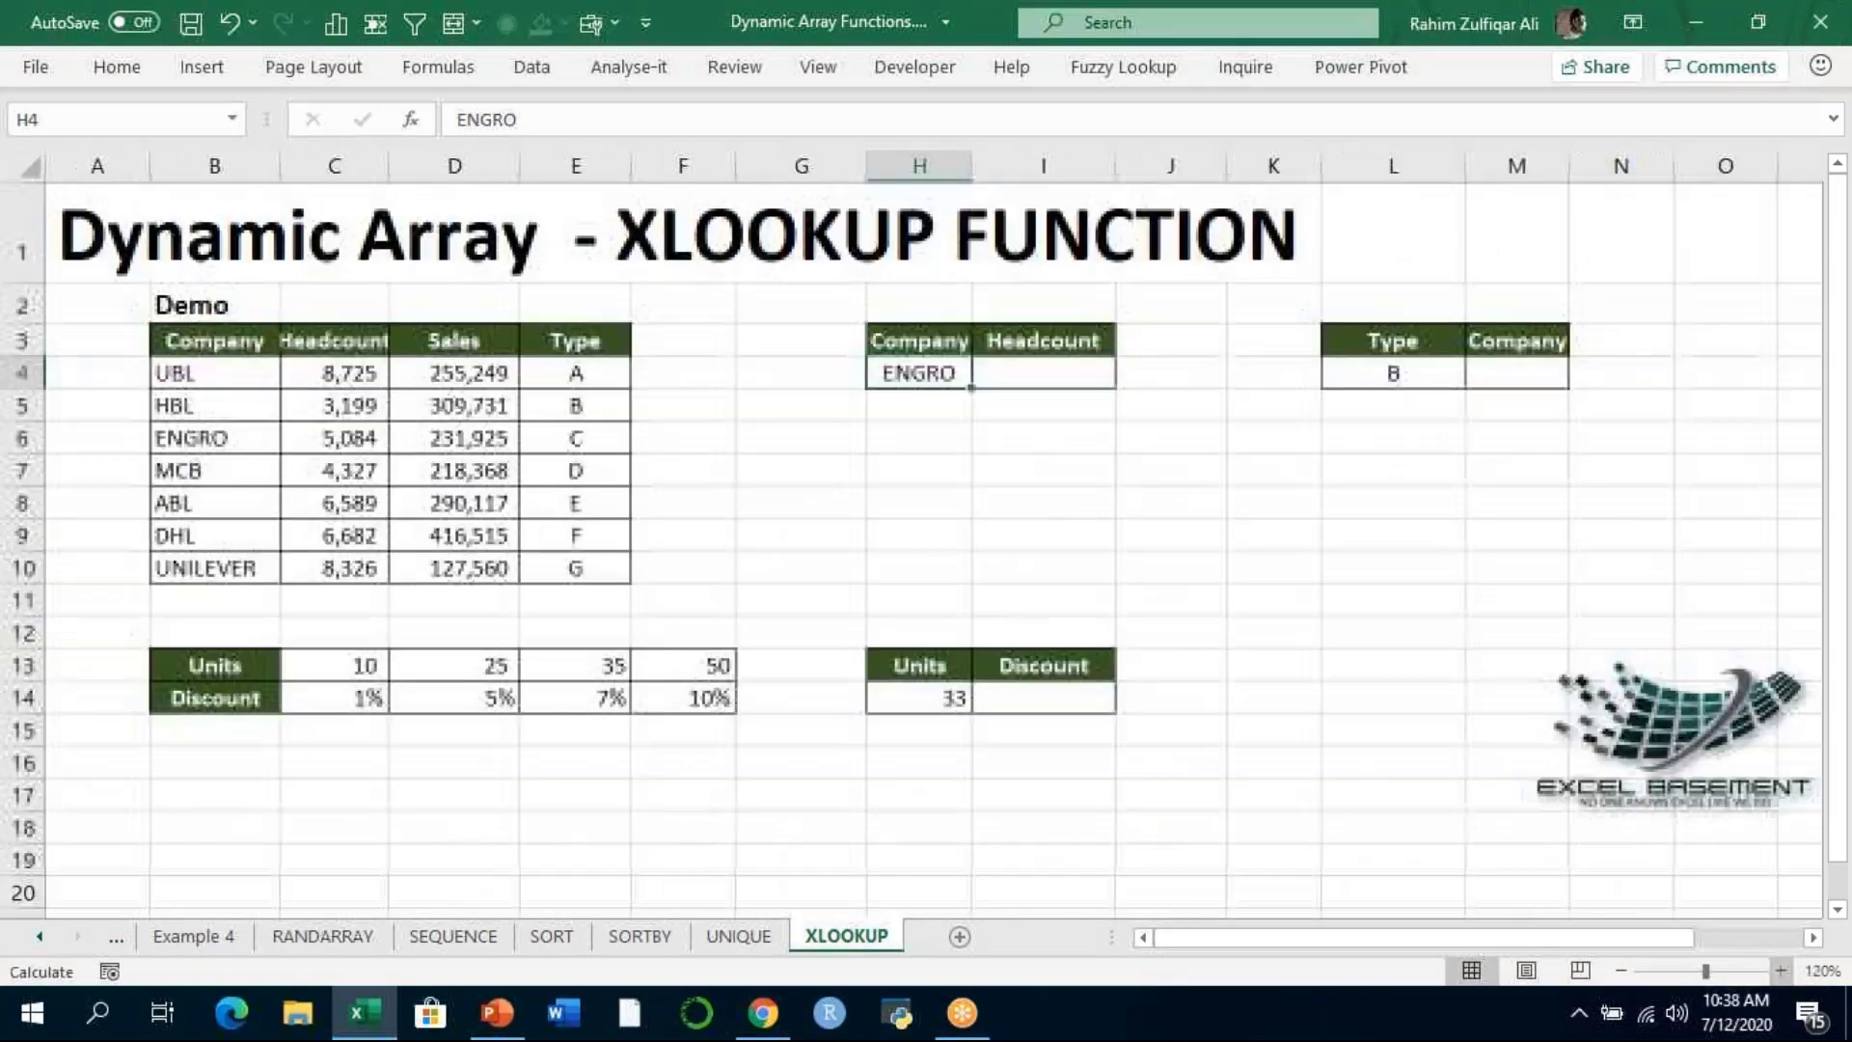
{"action": "left_click", "coordinate": [1596, 799]}
{"action": "left_click_drag", "start_coordinate": [1597, 799], "coordinate": [1492, 824]}
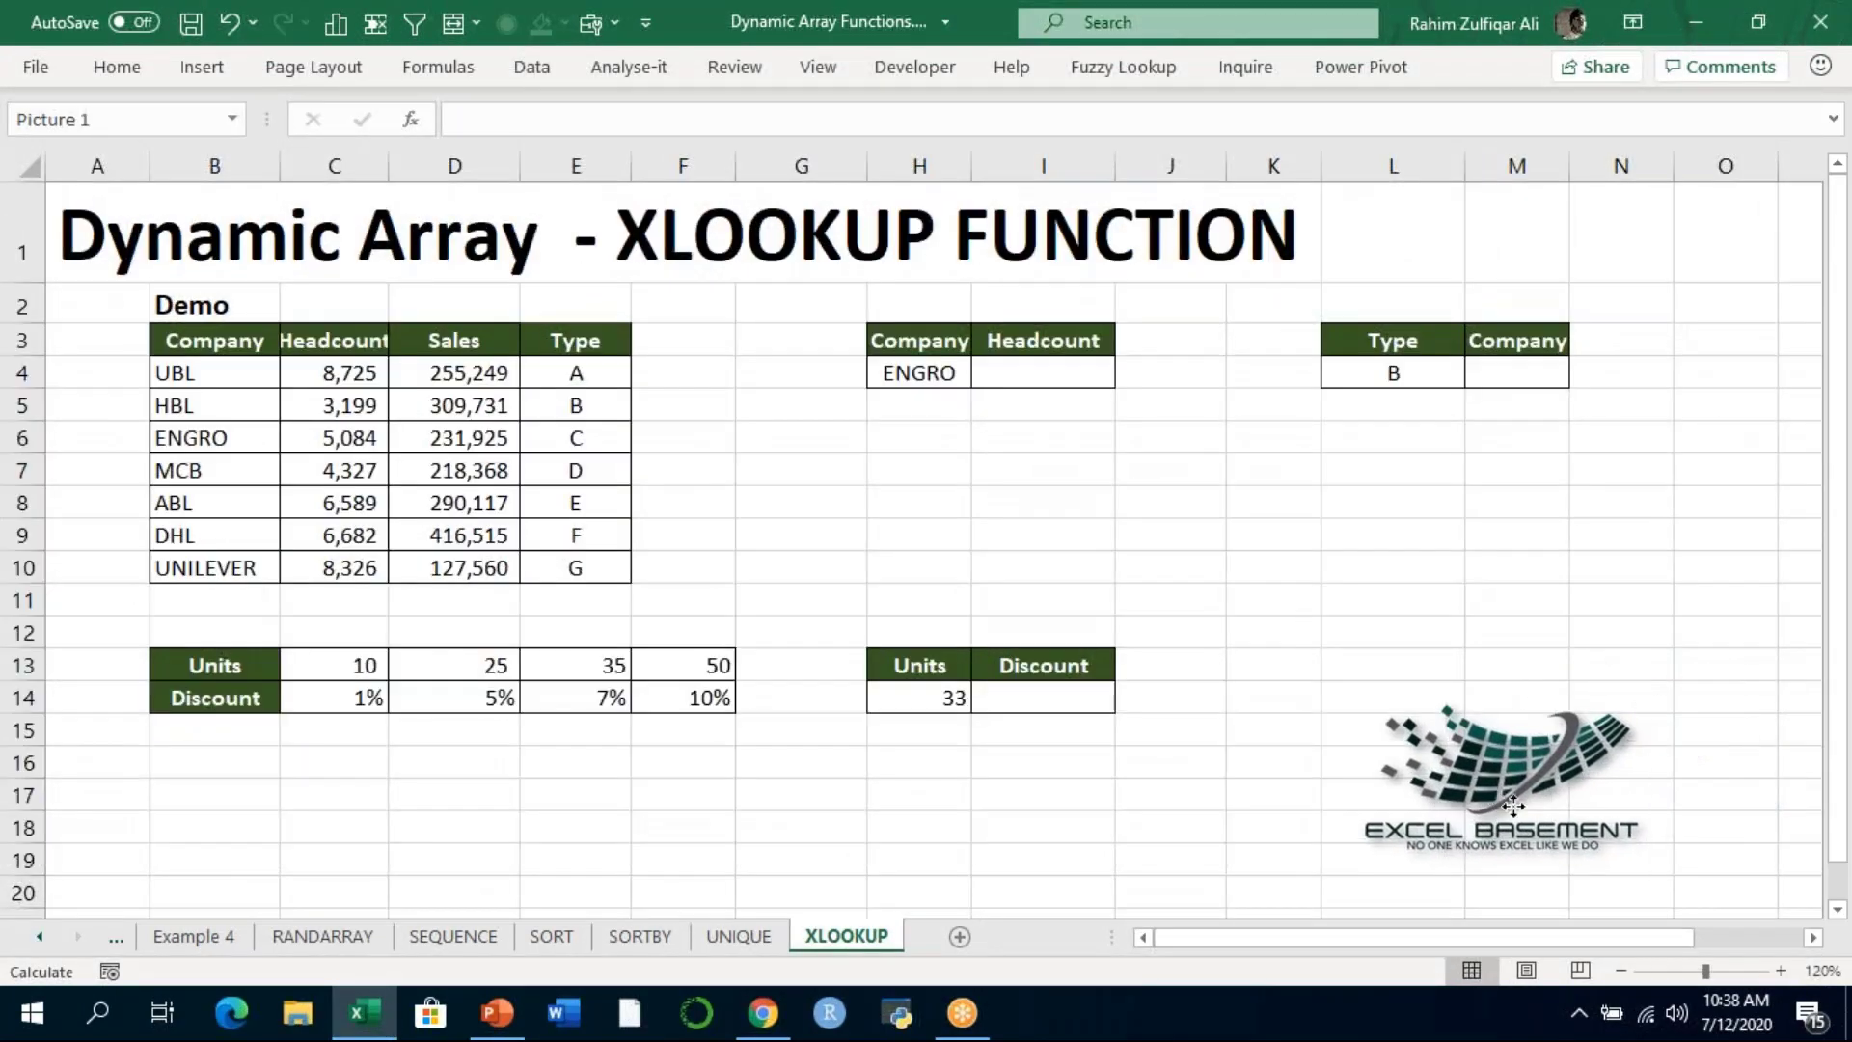
Examine the Company, Headcount, Sales and Type columns of the demo table
{"action": "left_click", "coordinate": [275, 377]}
{"action": "left_click_drag", "start_coordinate": [264, 340], "coordinate": [240, 570]}
{"action": "left_click_drag", "start_coordinate": [333, 344], "coordinate": [346, 538]}
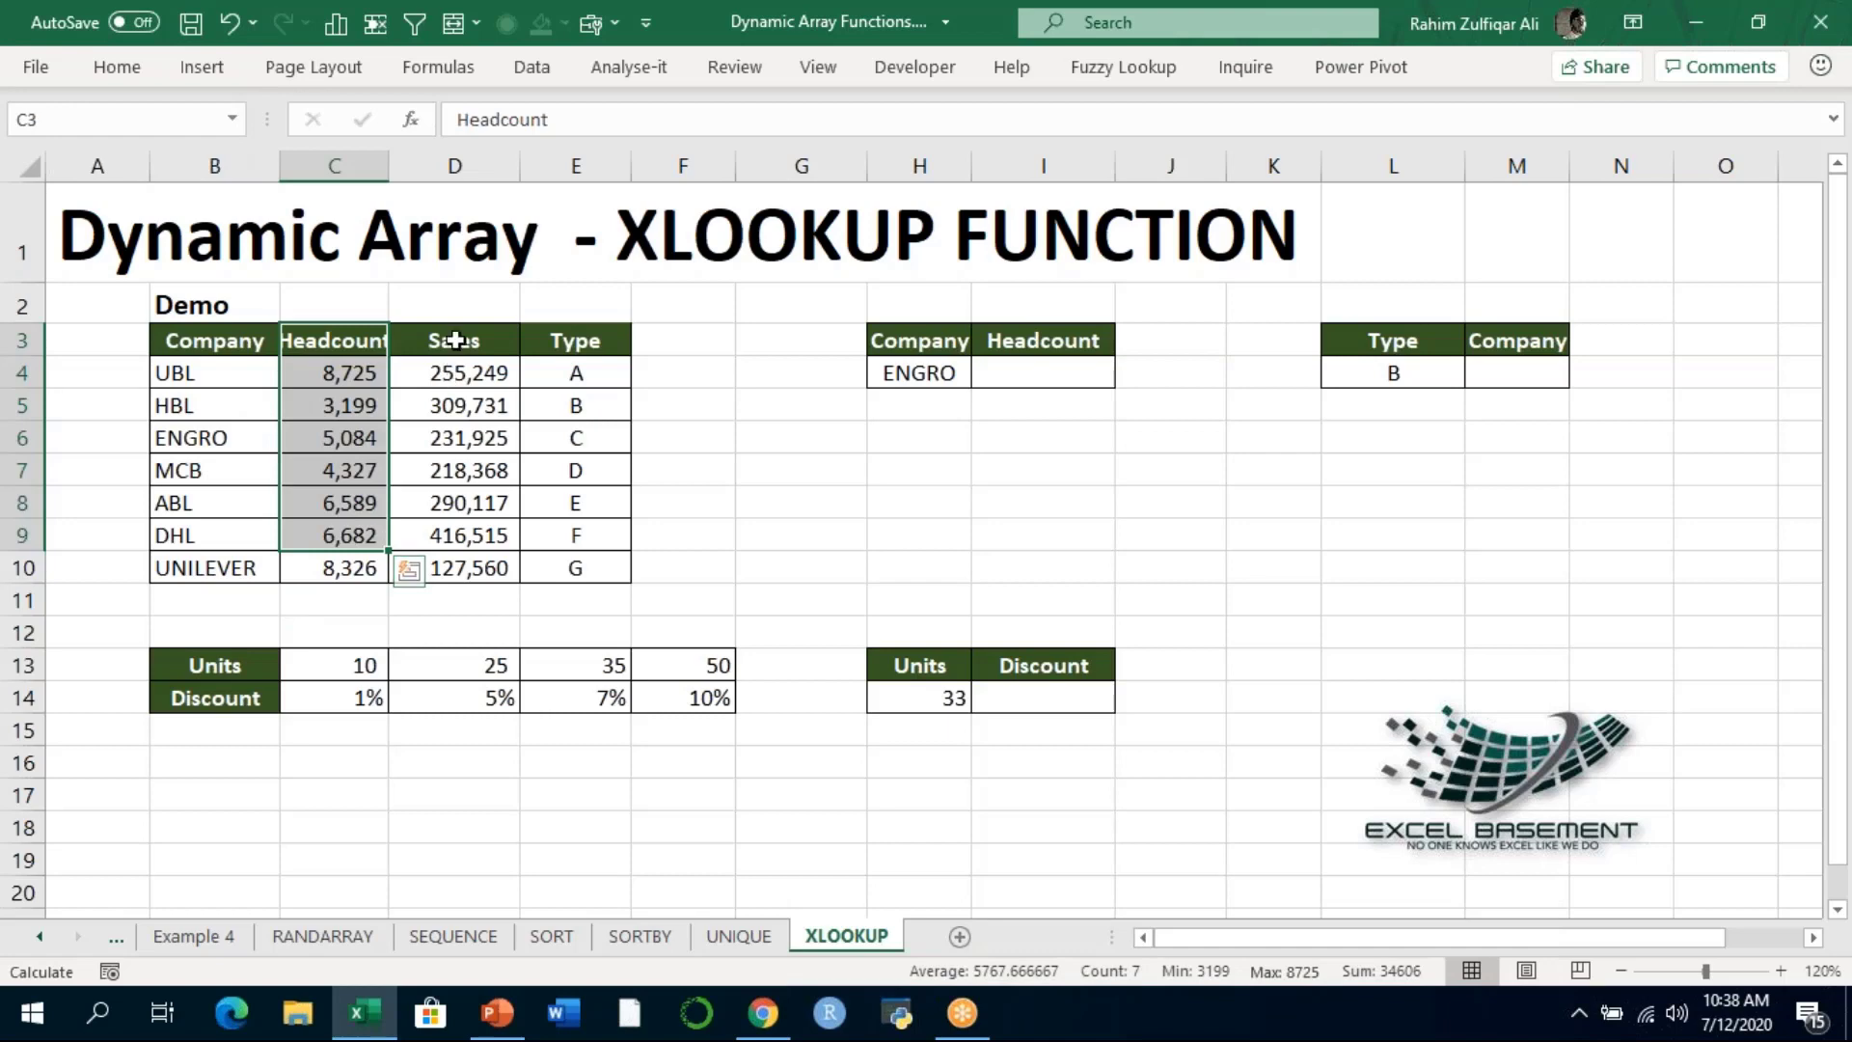
{"action": "left_click_drag", "start_coordinate": [456, 339], "coordinate": [484, 537]}
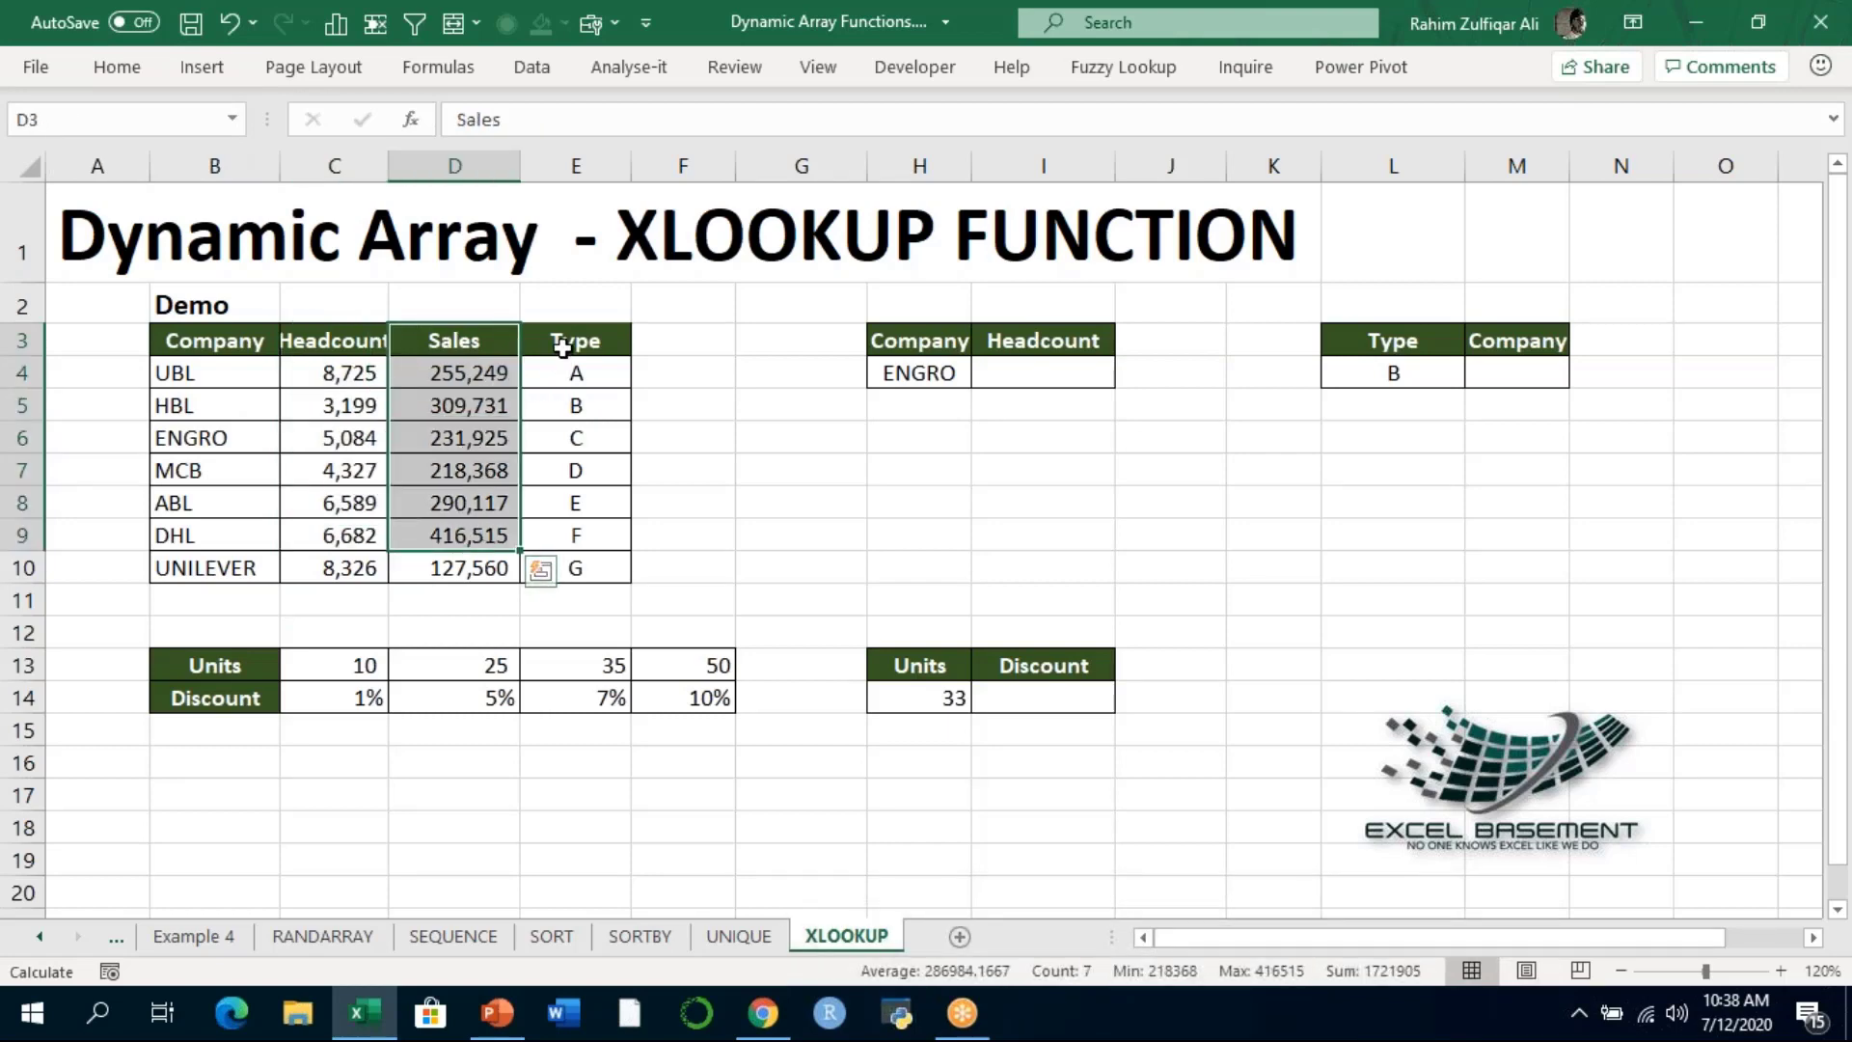
{"action": "left_click_drag", "start_coordinate": [562, 347], "coordinate": [567, 538]}
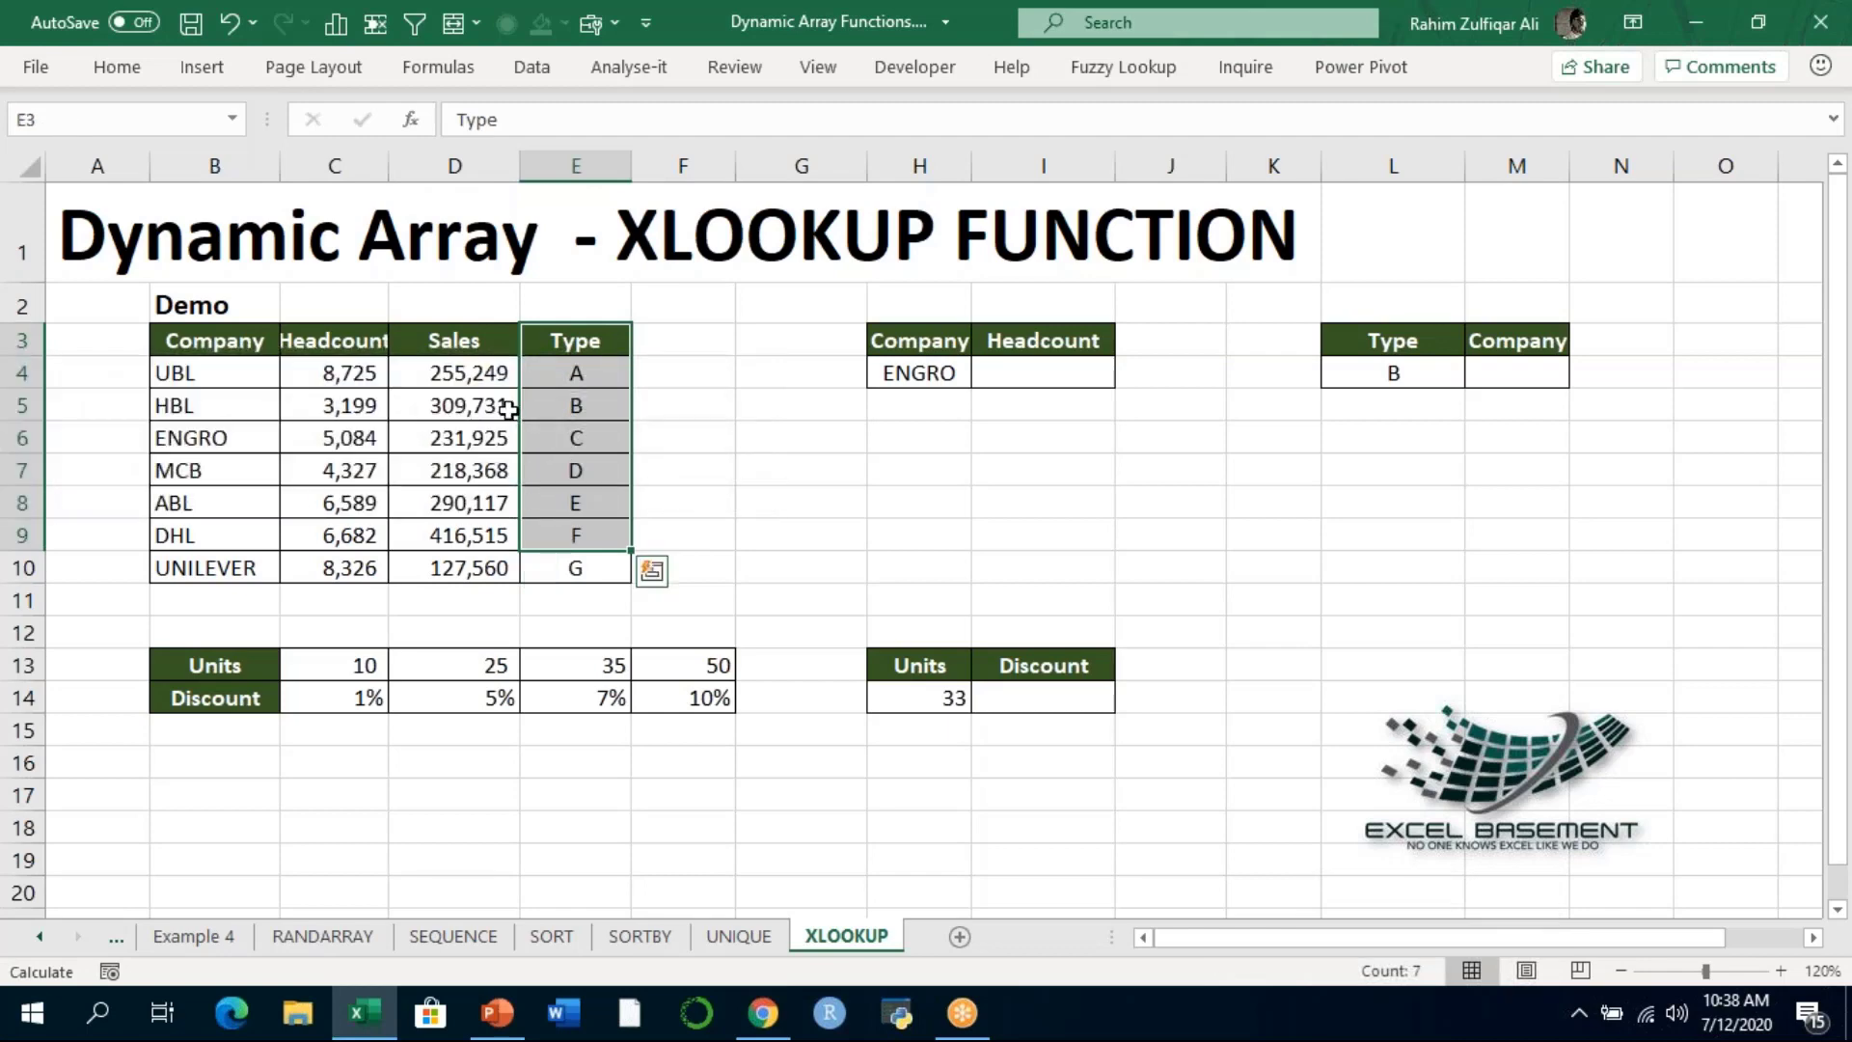
Widen column C so the Headcount header fits in its cell
{"action": "left_click", "coordinate": [311, 376]}
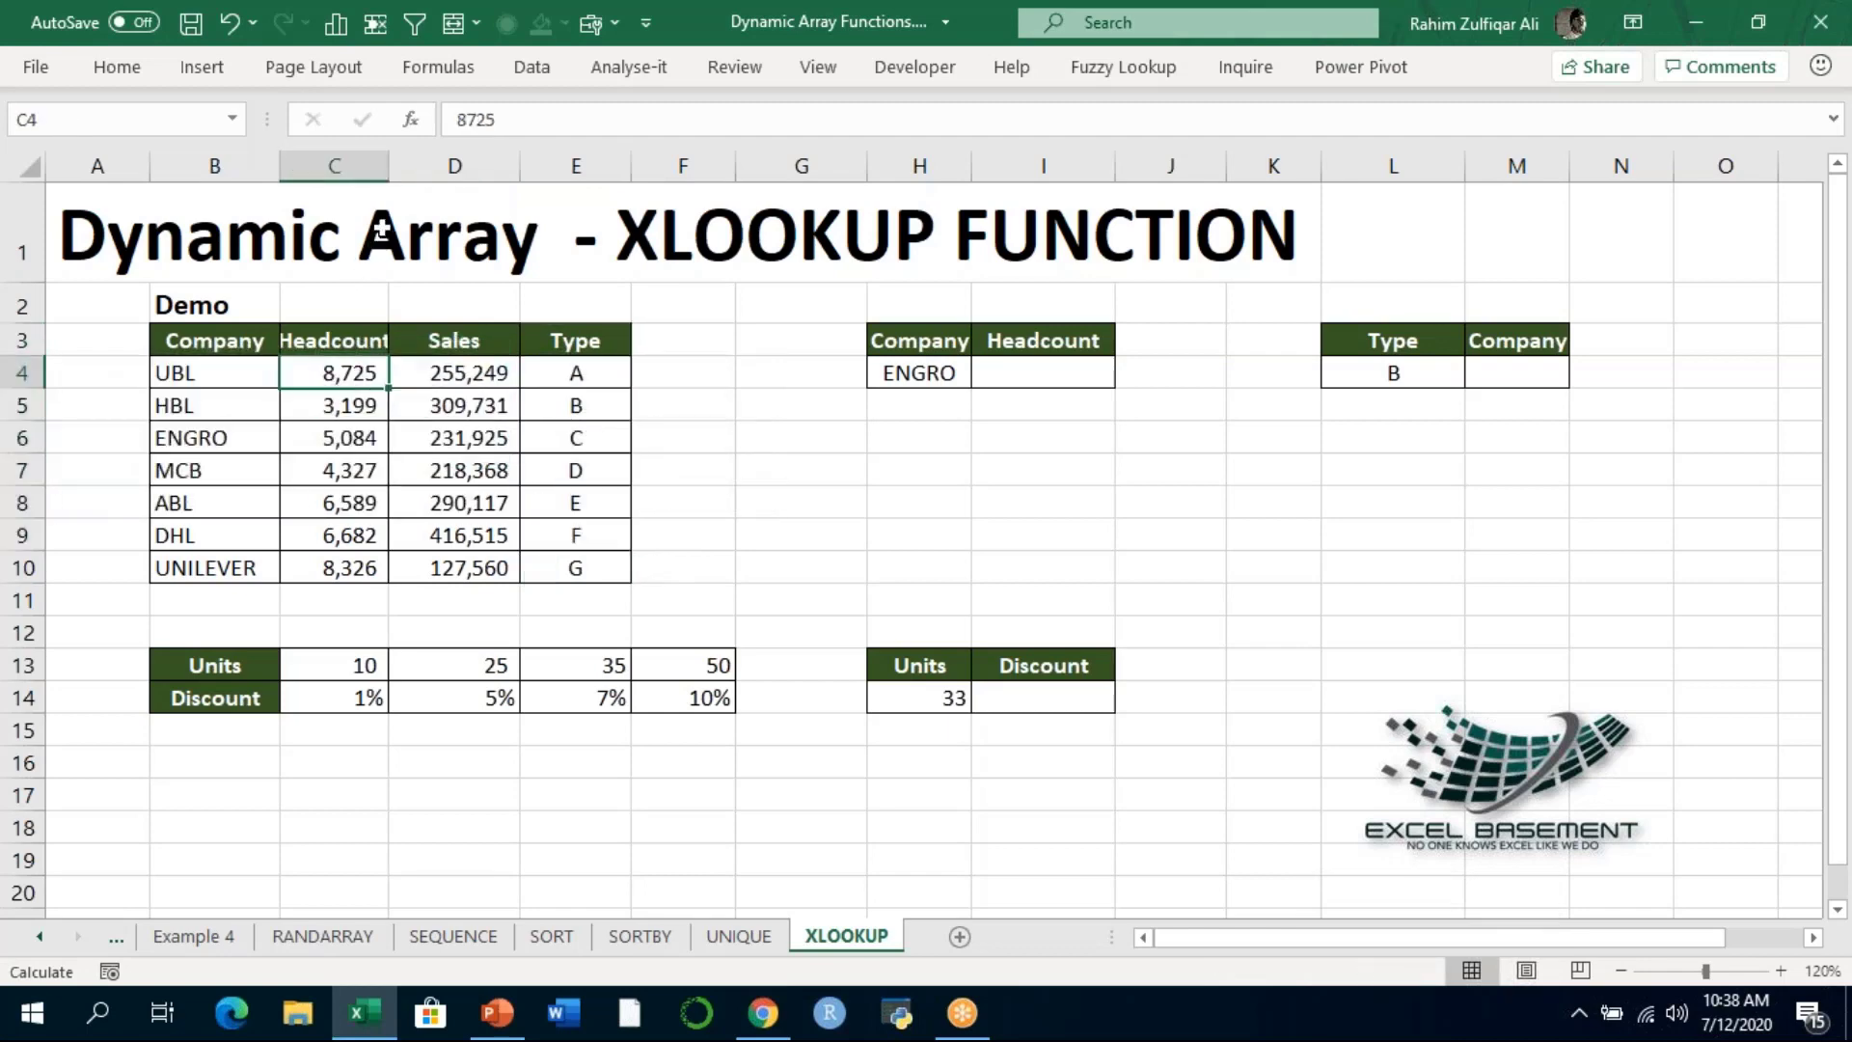
{"action": "left_click_drag", "start_coordinate": [389, 170], "coordinate": [413, 173]}
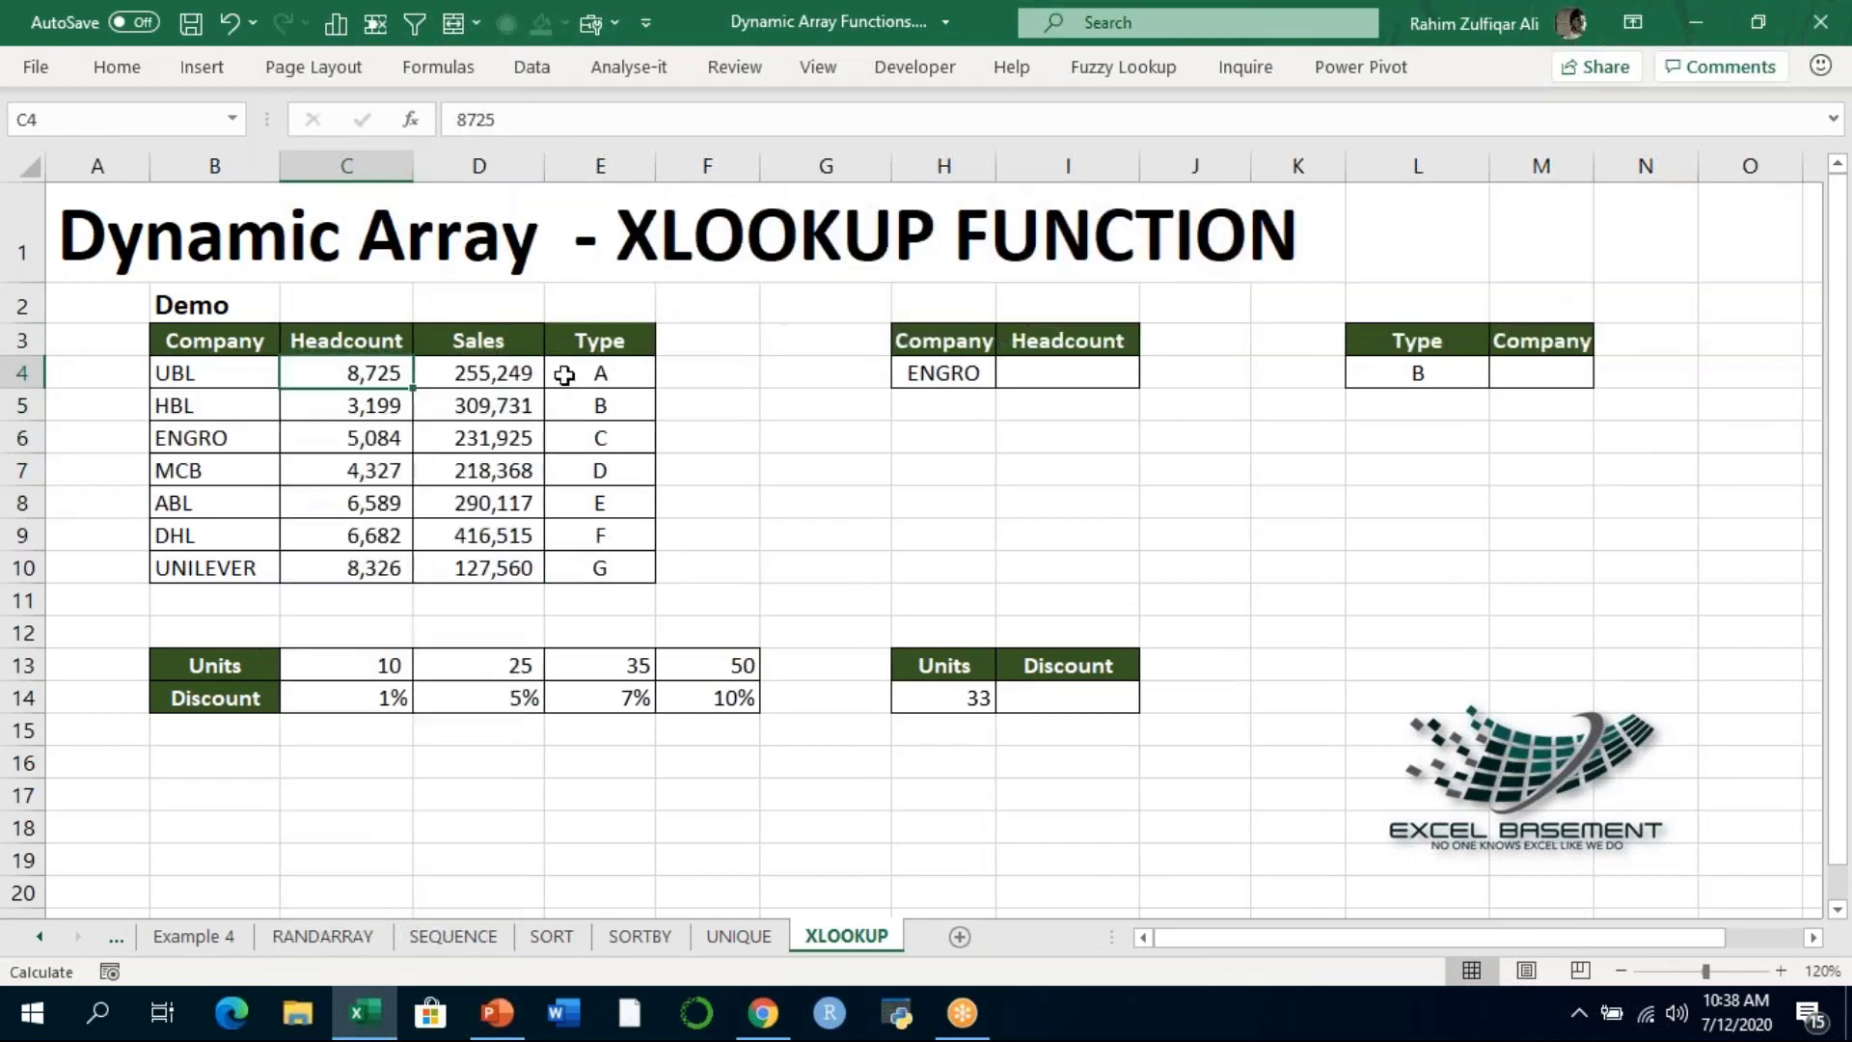
{"action": "left_click", "coordinate": [467, 372]}
{"action": "left_click", "coordinate": [670, 372]}
{"action": "left_click", "coordinate": [598, 374]}
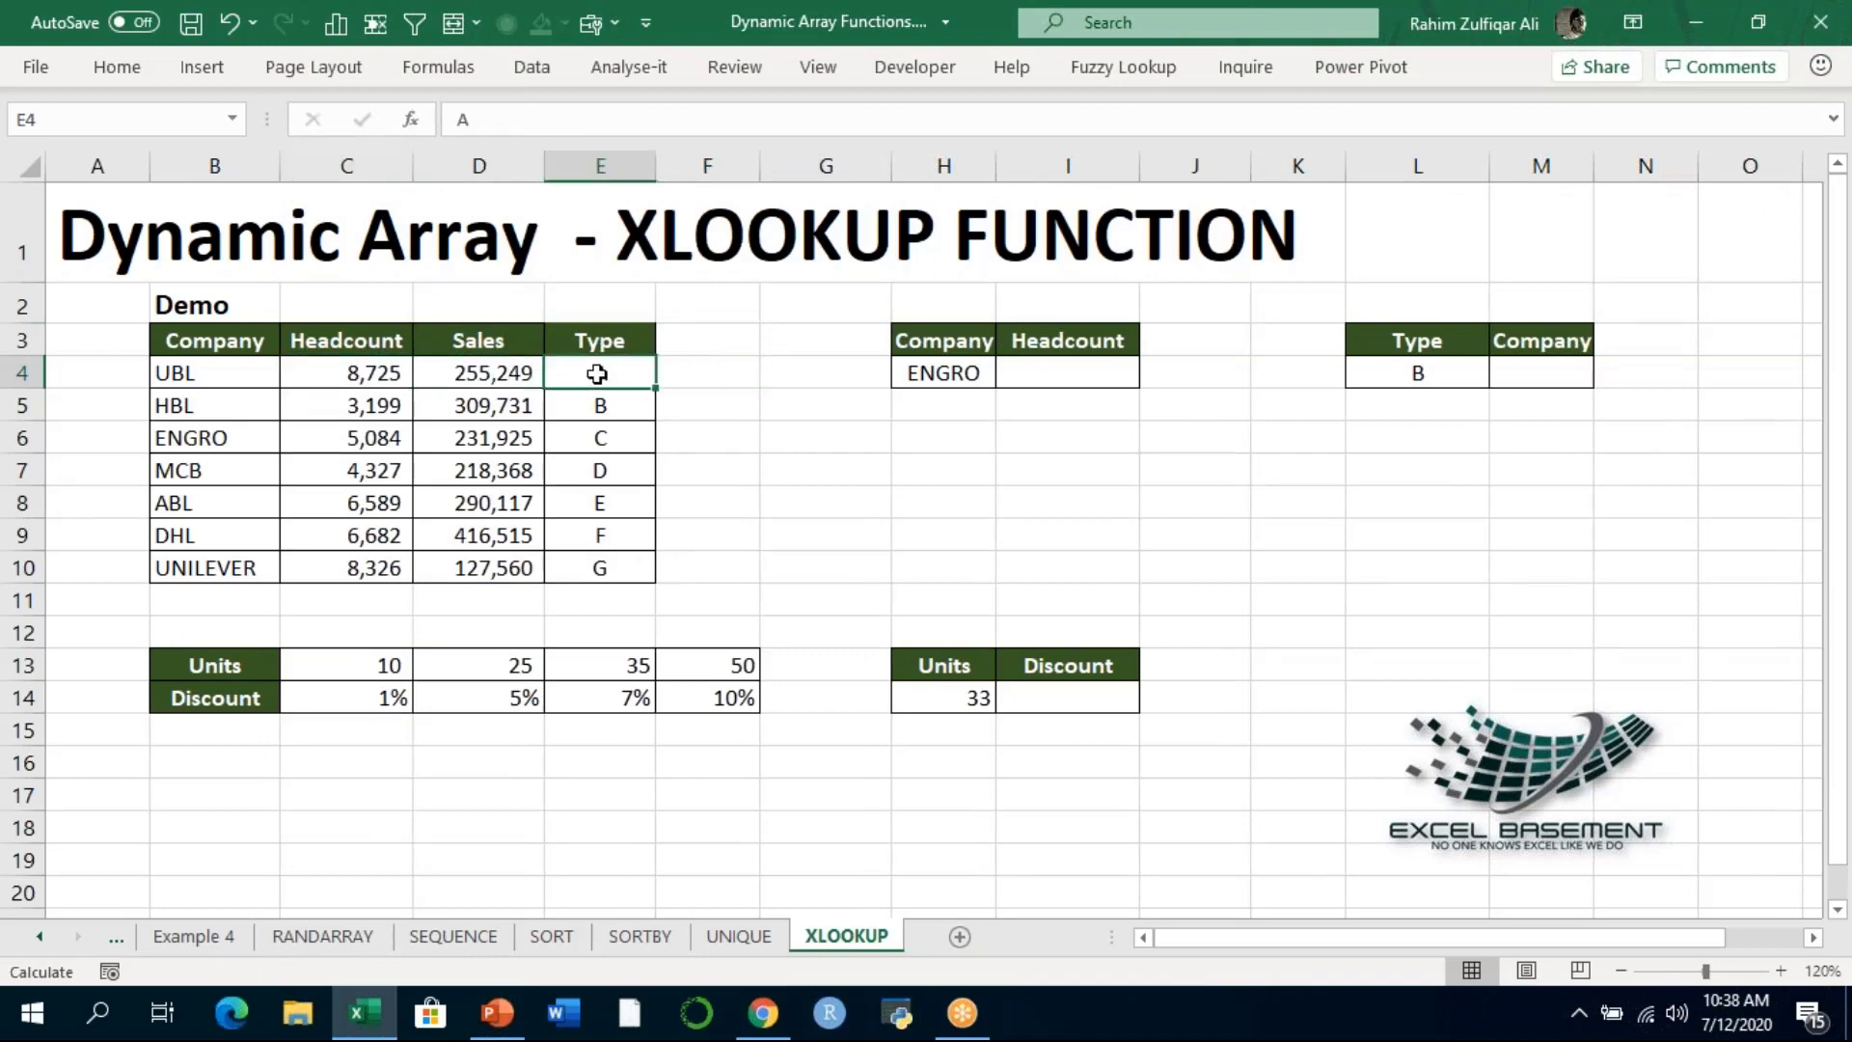
{"action": "left_click", "coordinate": [357, 373]}
Start an XLOOKUP formula in the Headcount cell I4 with the company in H4 as the lookup value
{"action": "left_click", "coordinate": [1047, 373]}
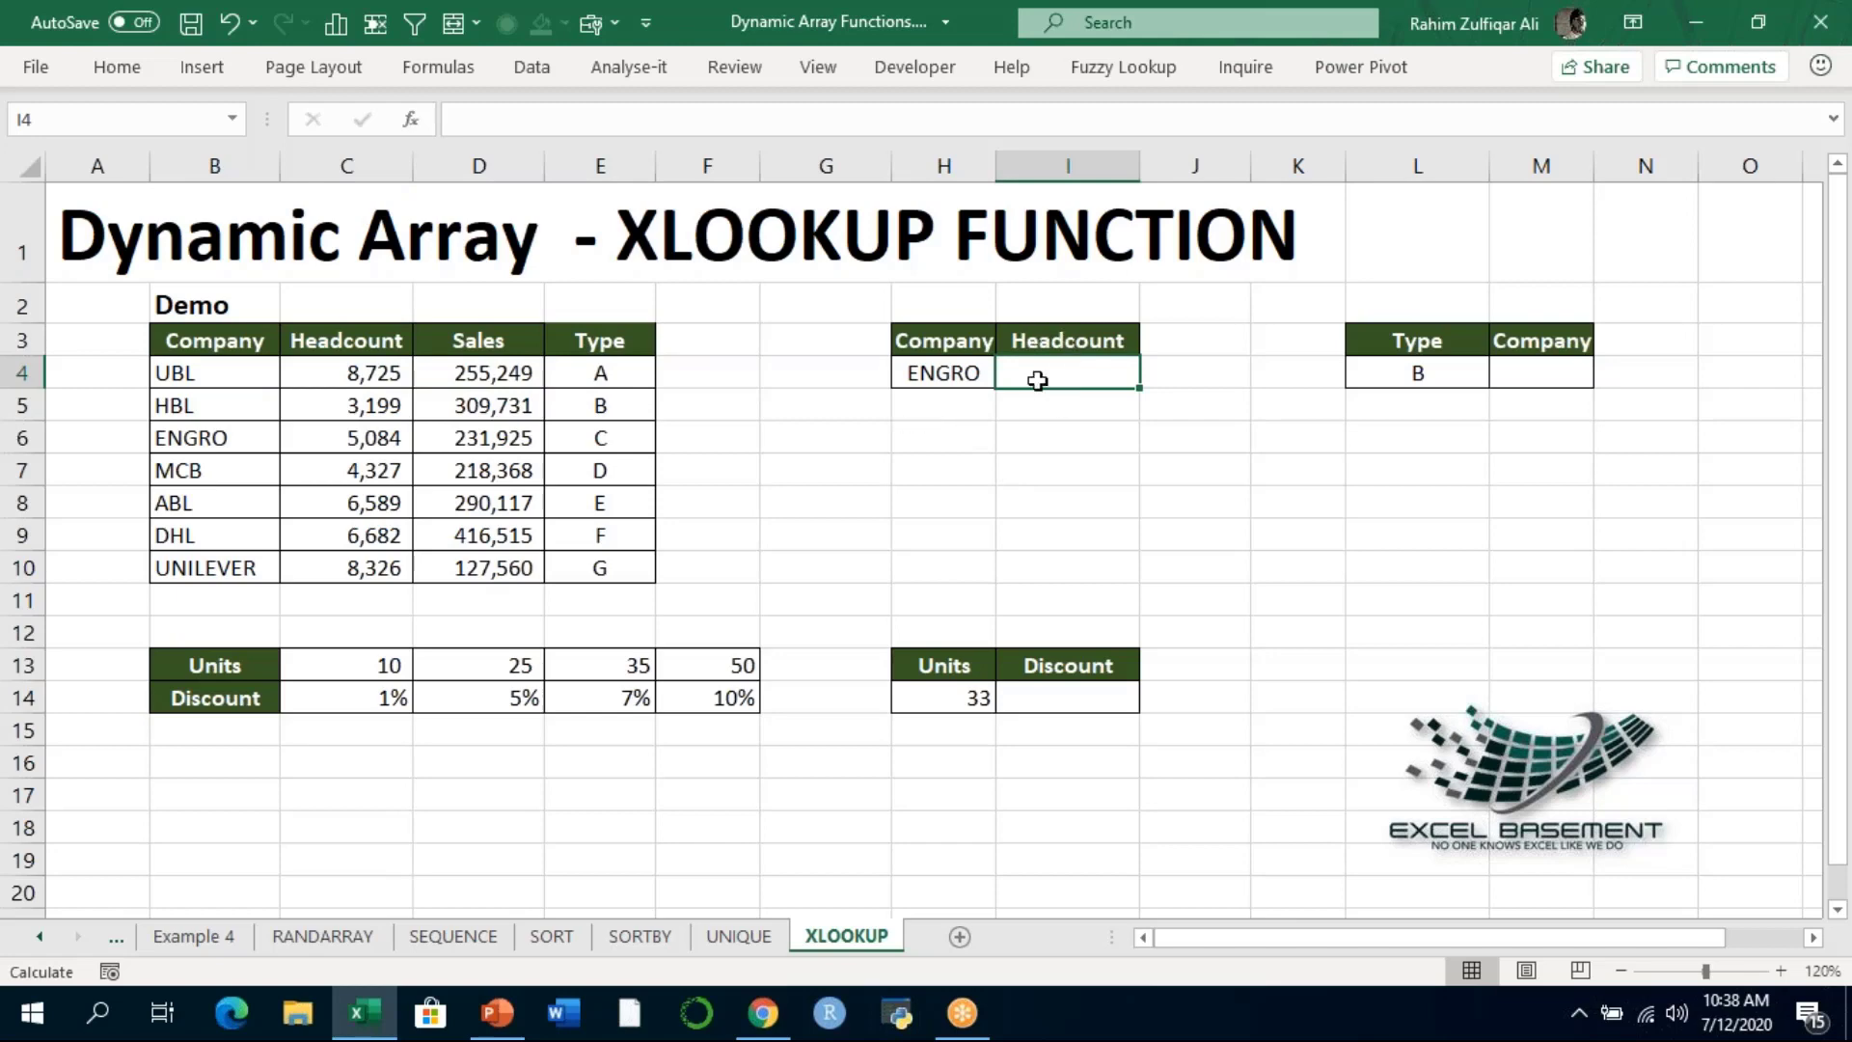
{"action": "left_click", "coordinate": [946, 373]}
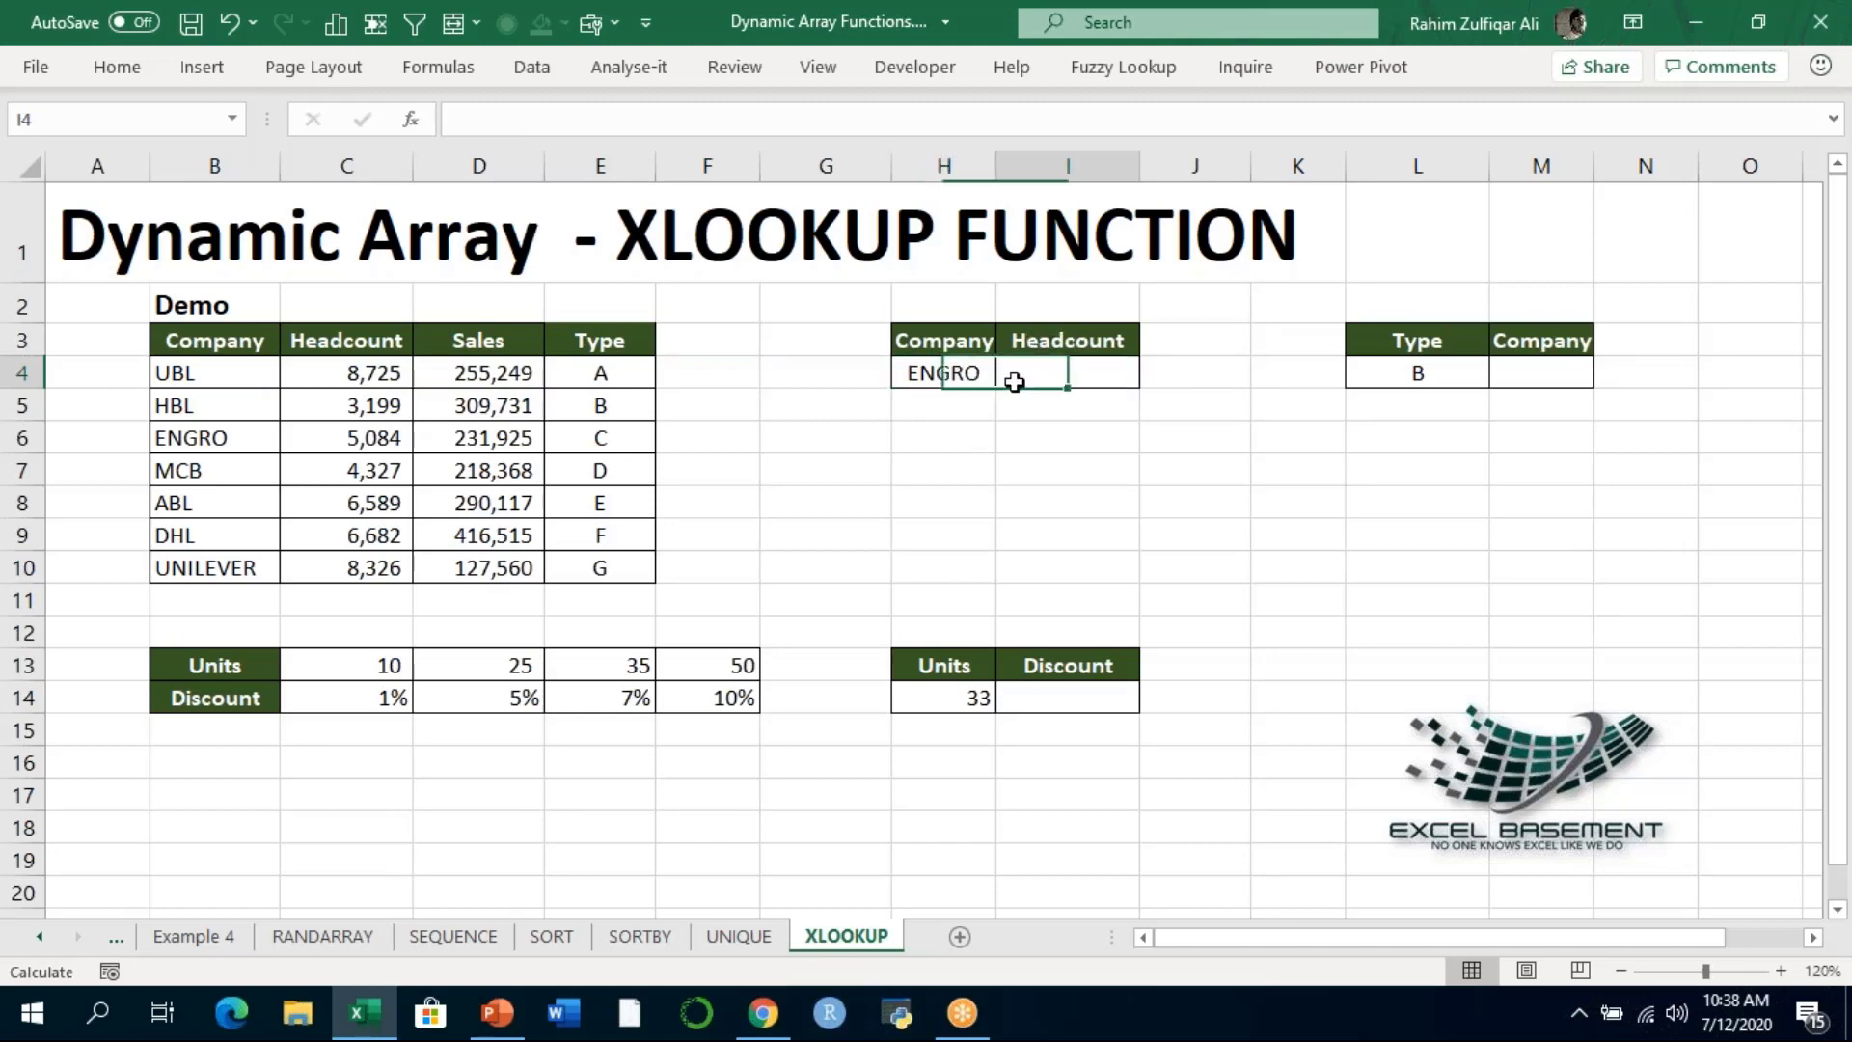
{"action": "type", "text": "="}
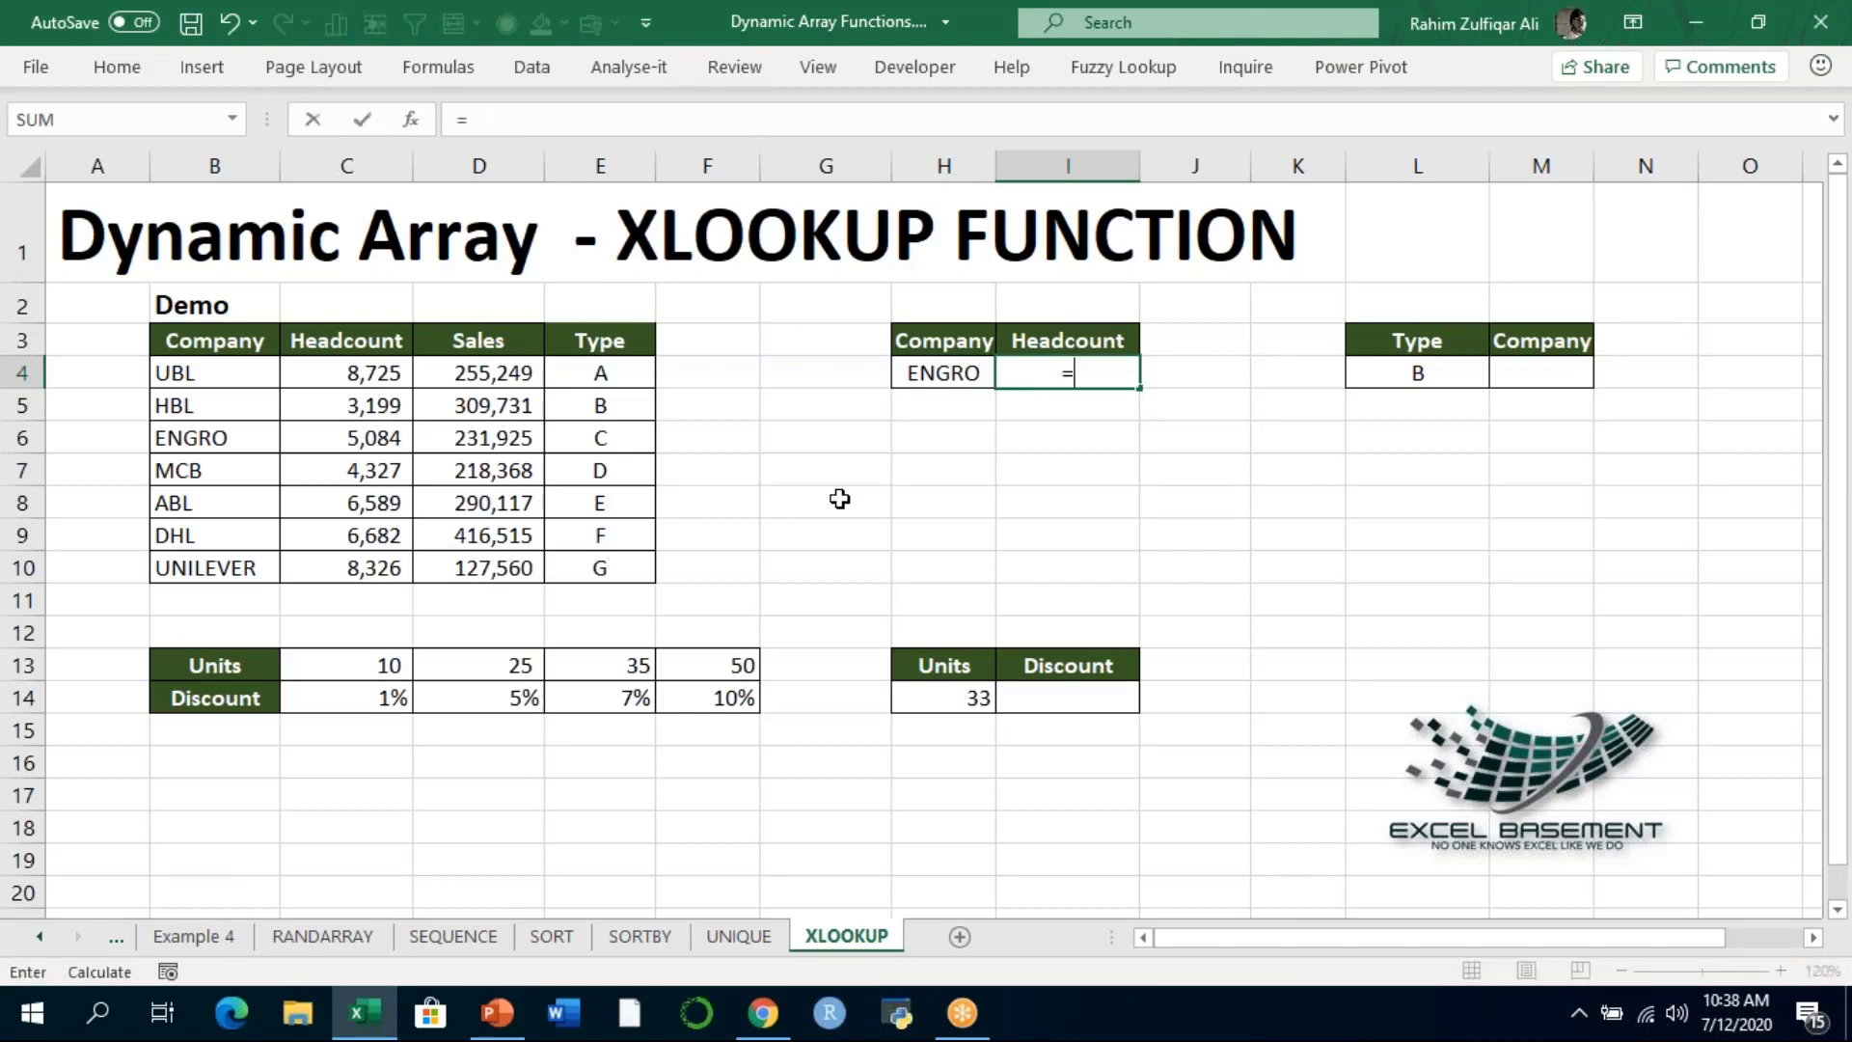
{"action": "type", "text": "XLOOKUP("}
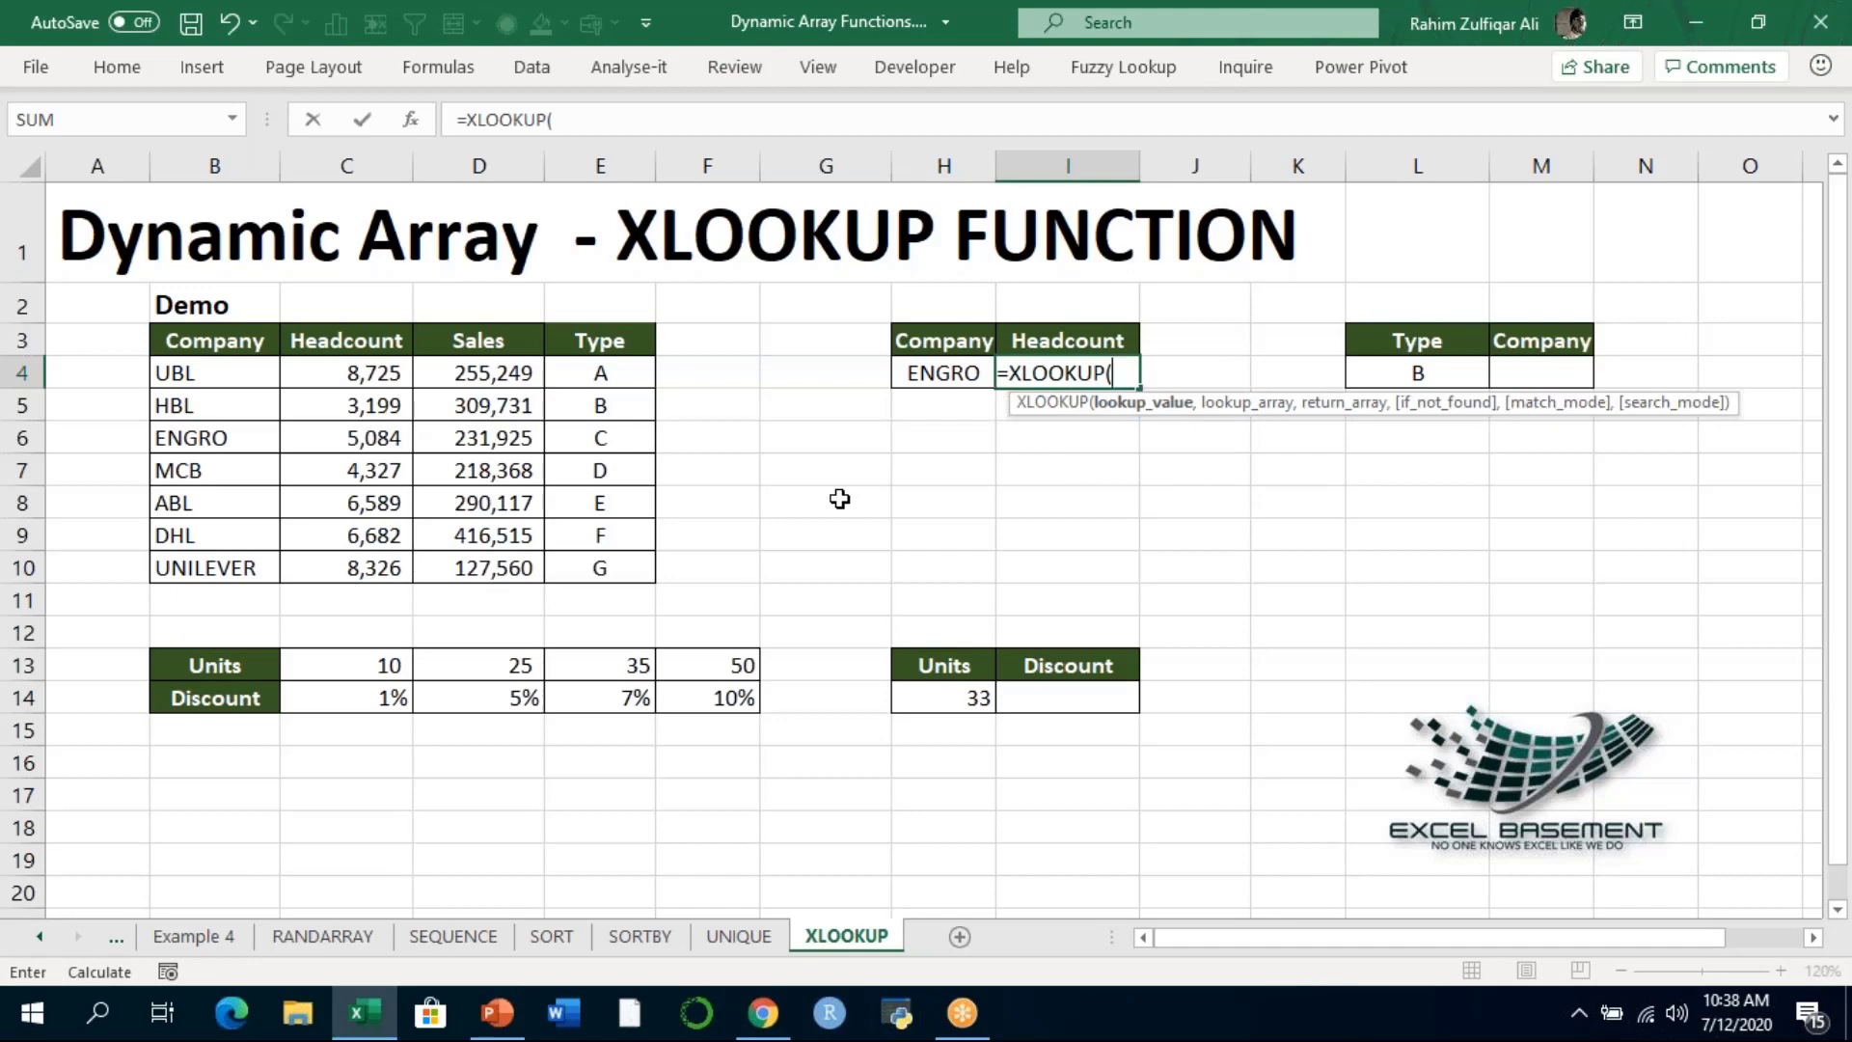
{"action": "key", "text": "Left"}
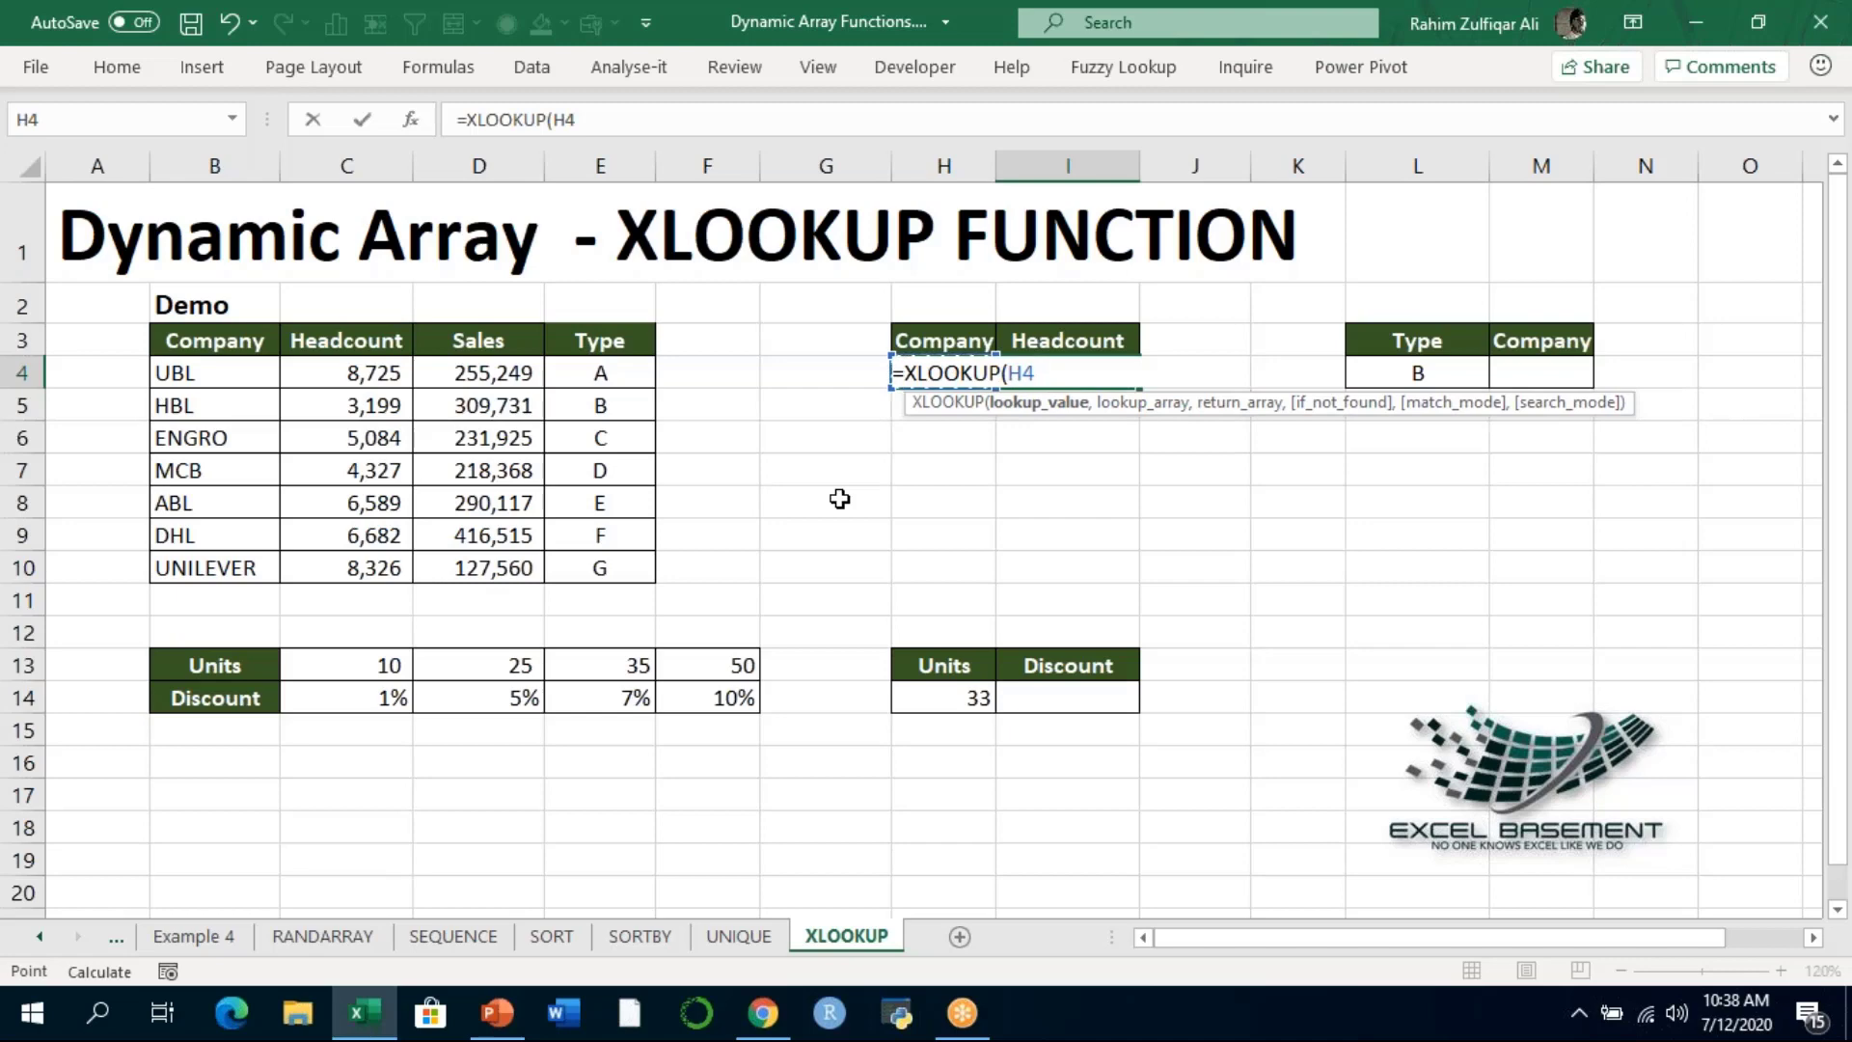
{"action": "type", "text": ","}
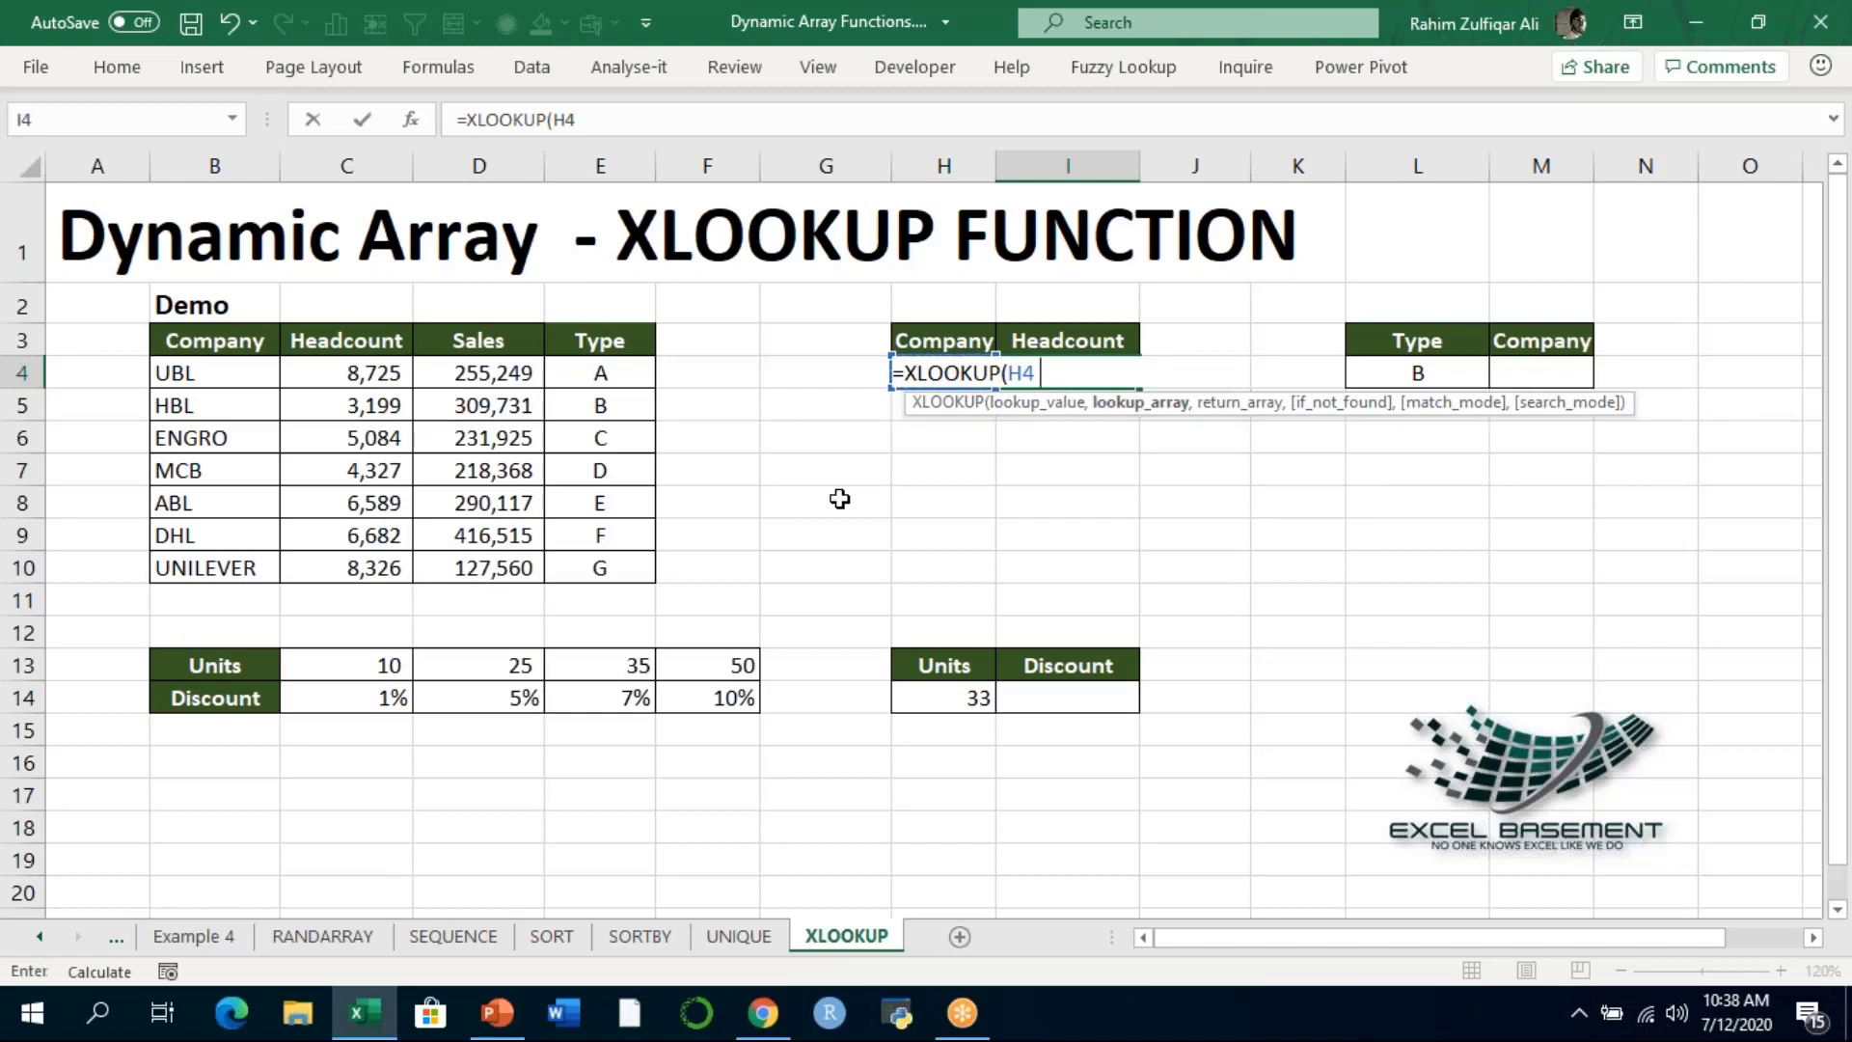
Set the formula's lookup array to the company names in B4:B10
{"action": "key", "text": "Left"}
{"action": "key", "text": "Left"}
{"action": "key", "text": "Left"}
{"action": "key", "text": "Left"}
{"action": "key", "text": "Left"}
{"action": "key", "text": "Left"}
{"action": "key", "text": "Left"}
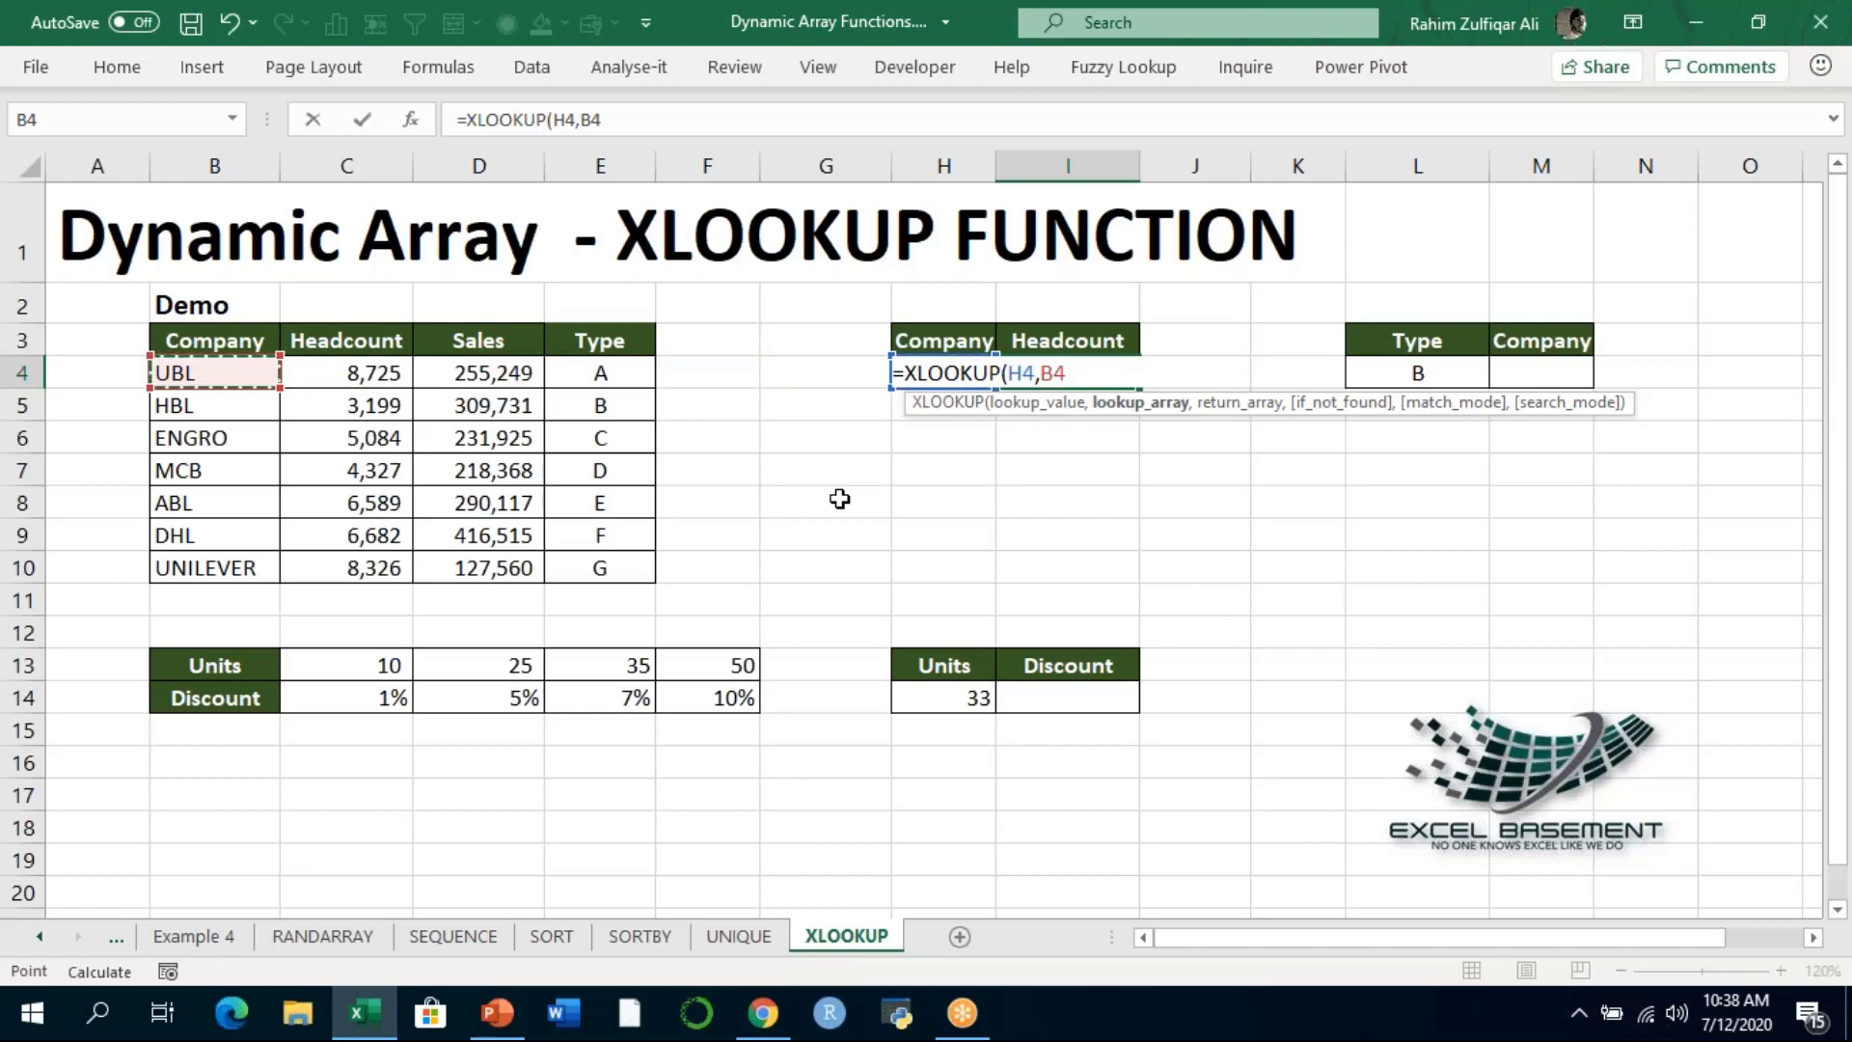
{"action": "key", "text": "ctrl+shift+Right"}
{"action": "key", "text": "ctrl+shift+Down"}
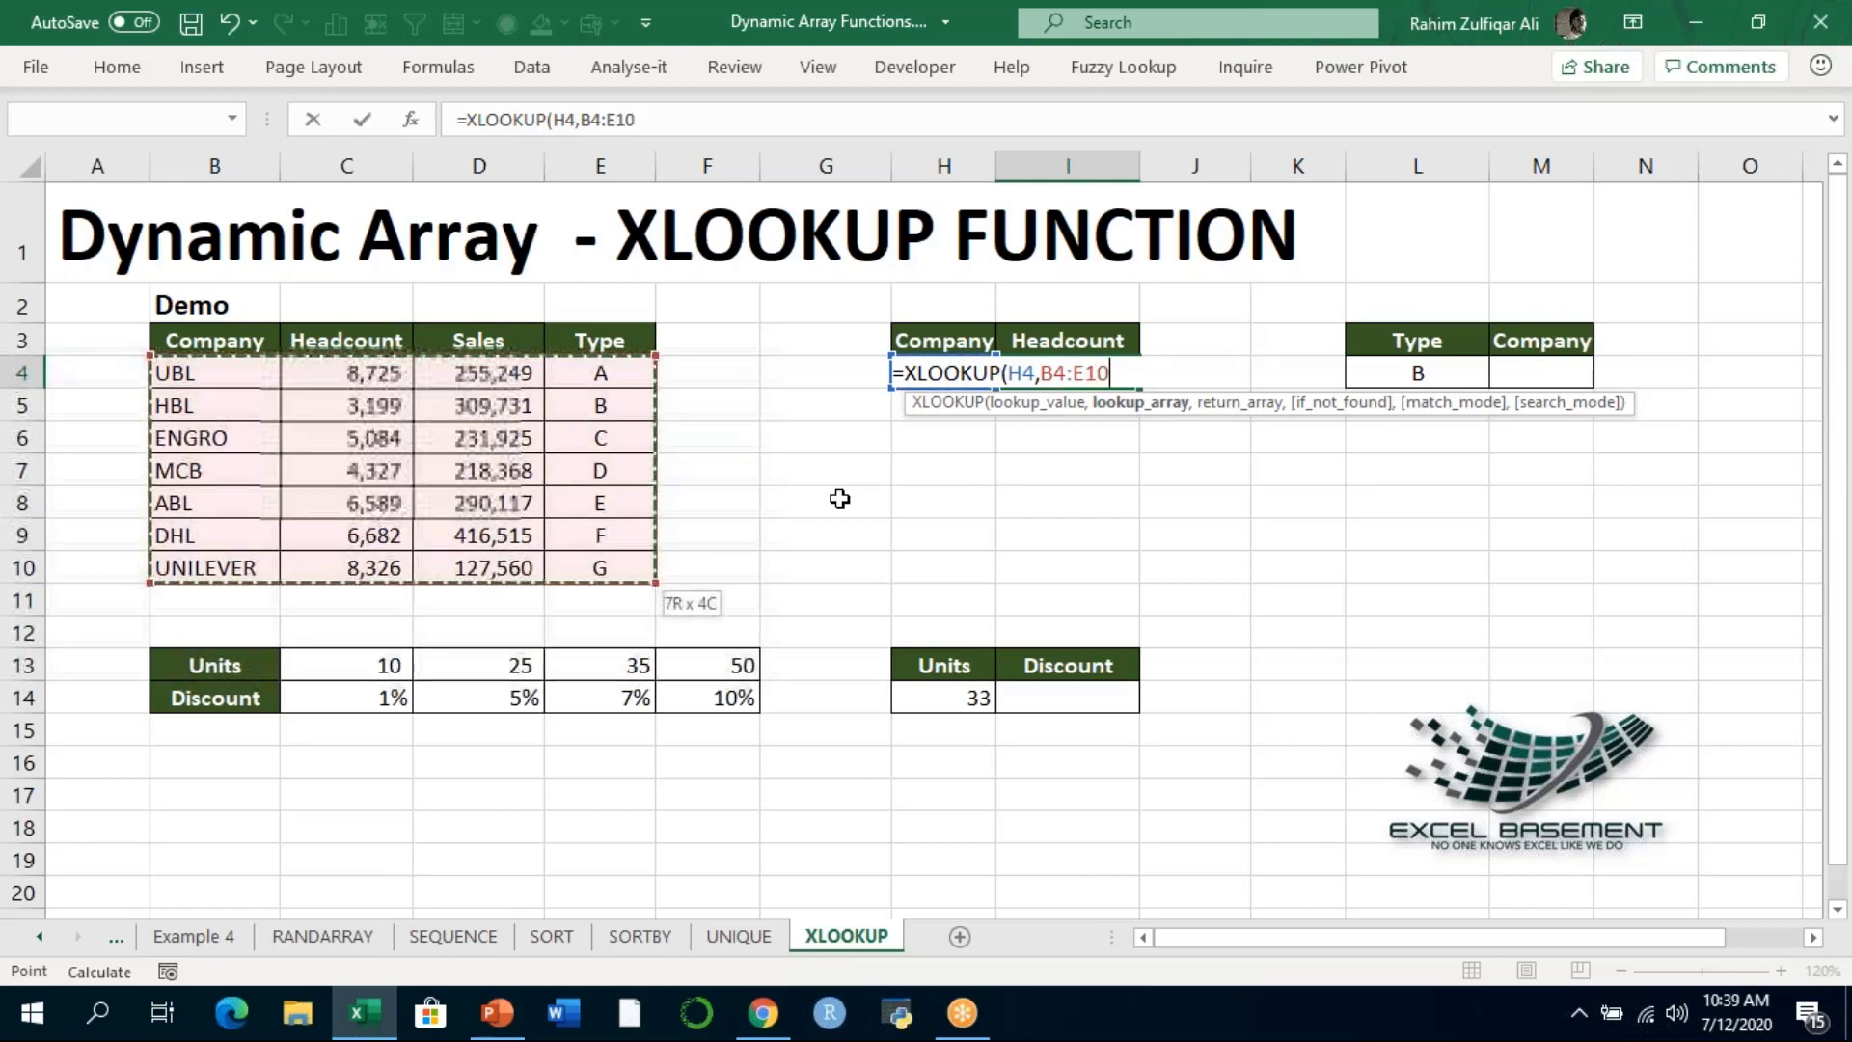
{"action": "key", "text": "shift+BackSpace"}
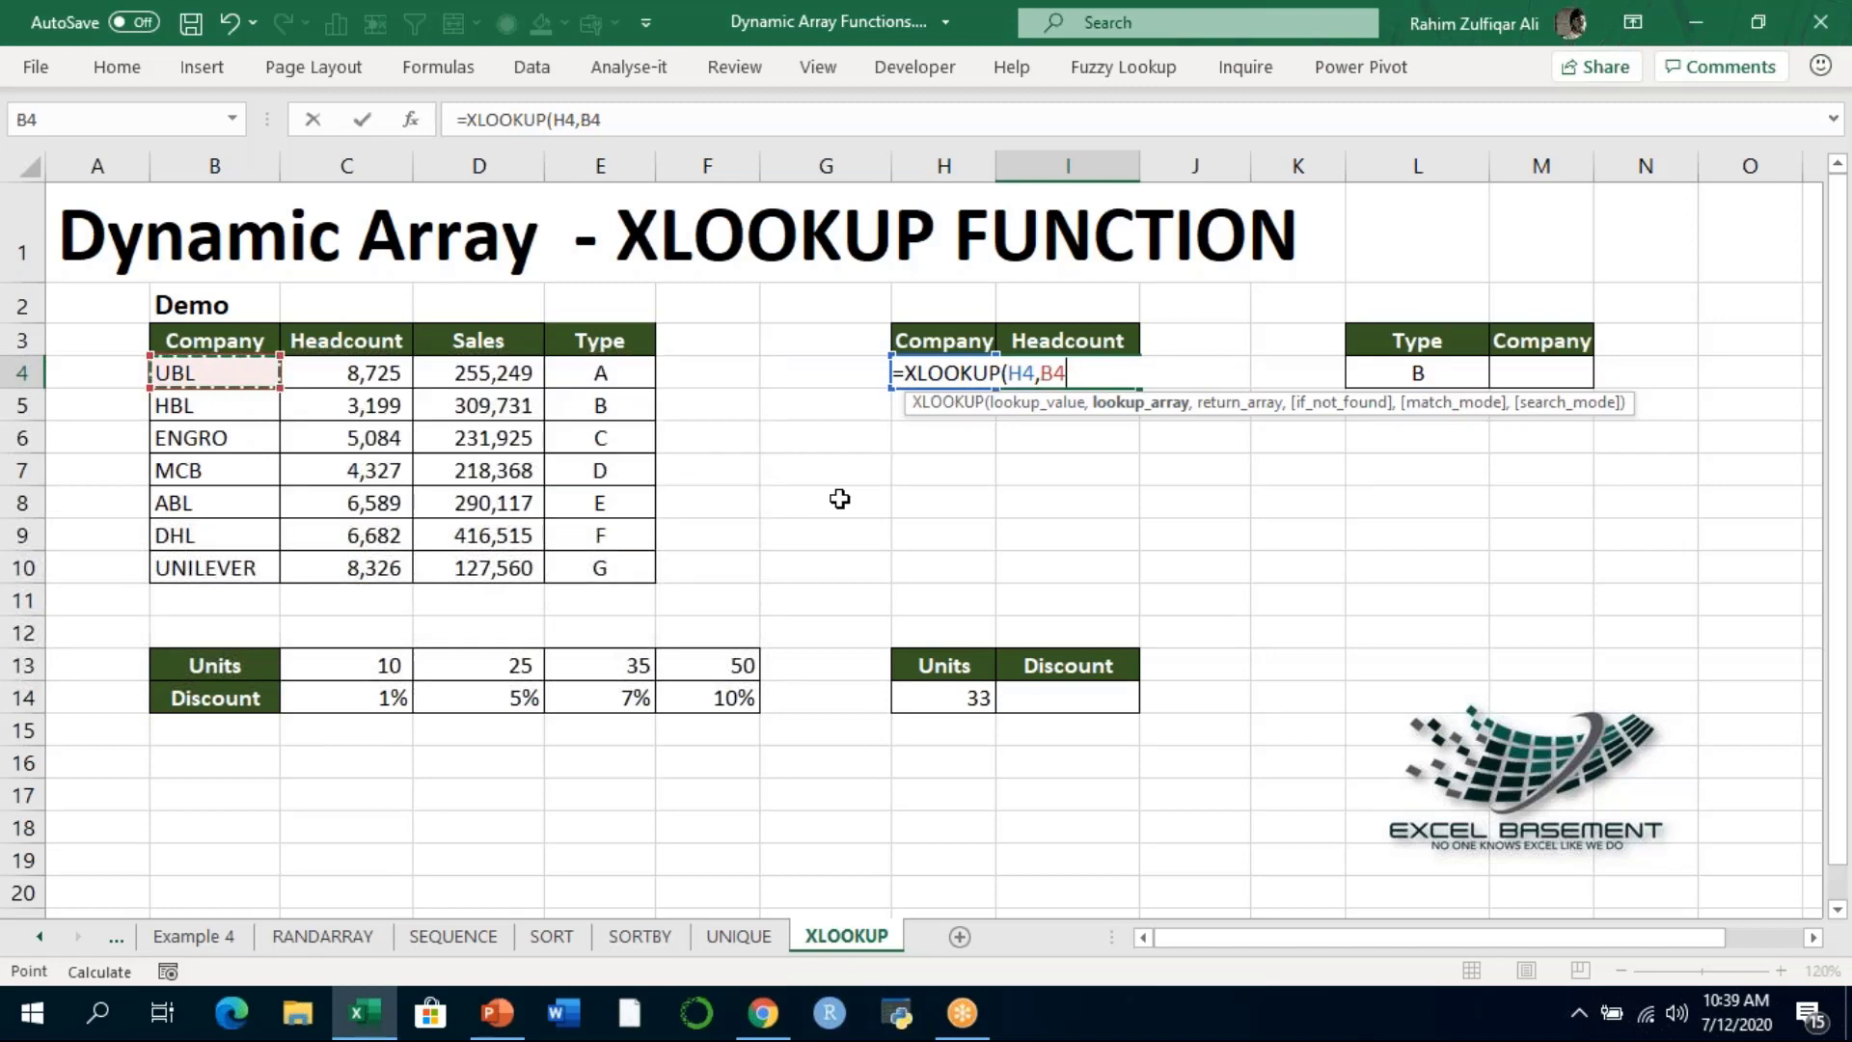
{"action": "key", "text": "ctrl+shift+Down"}
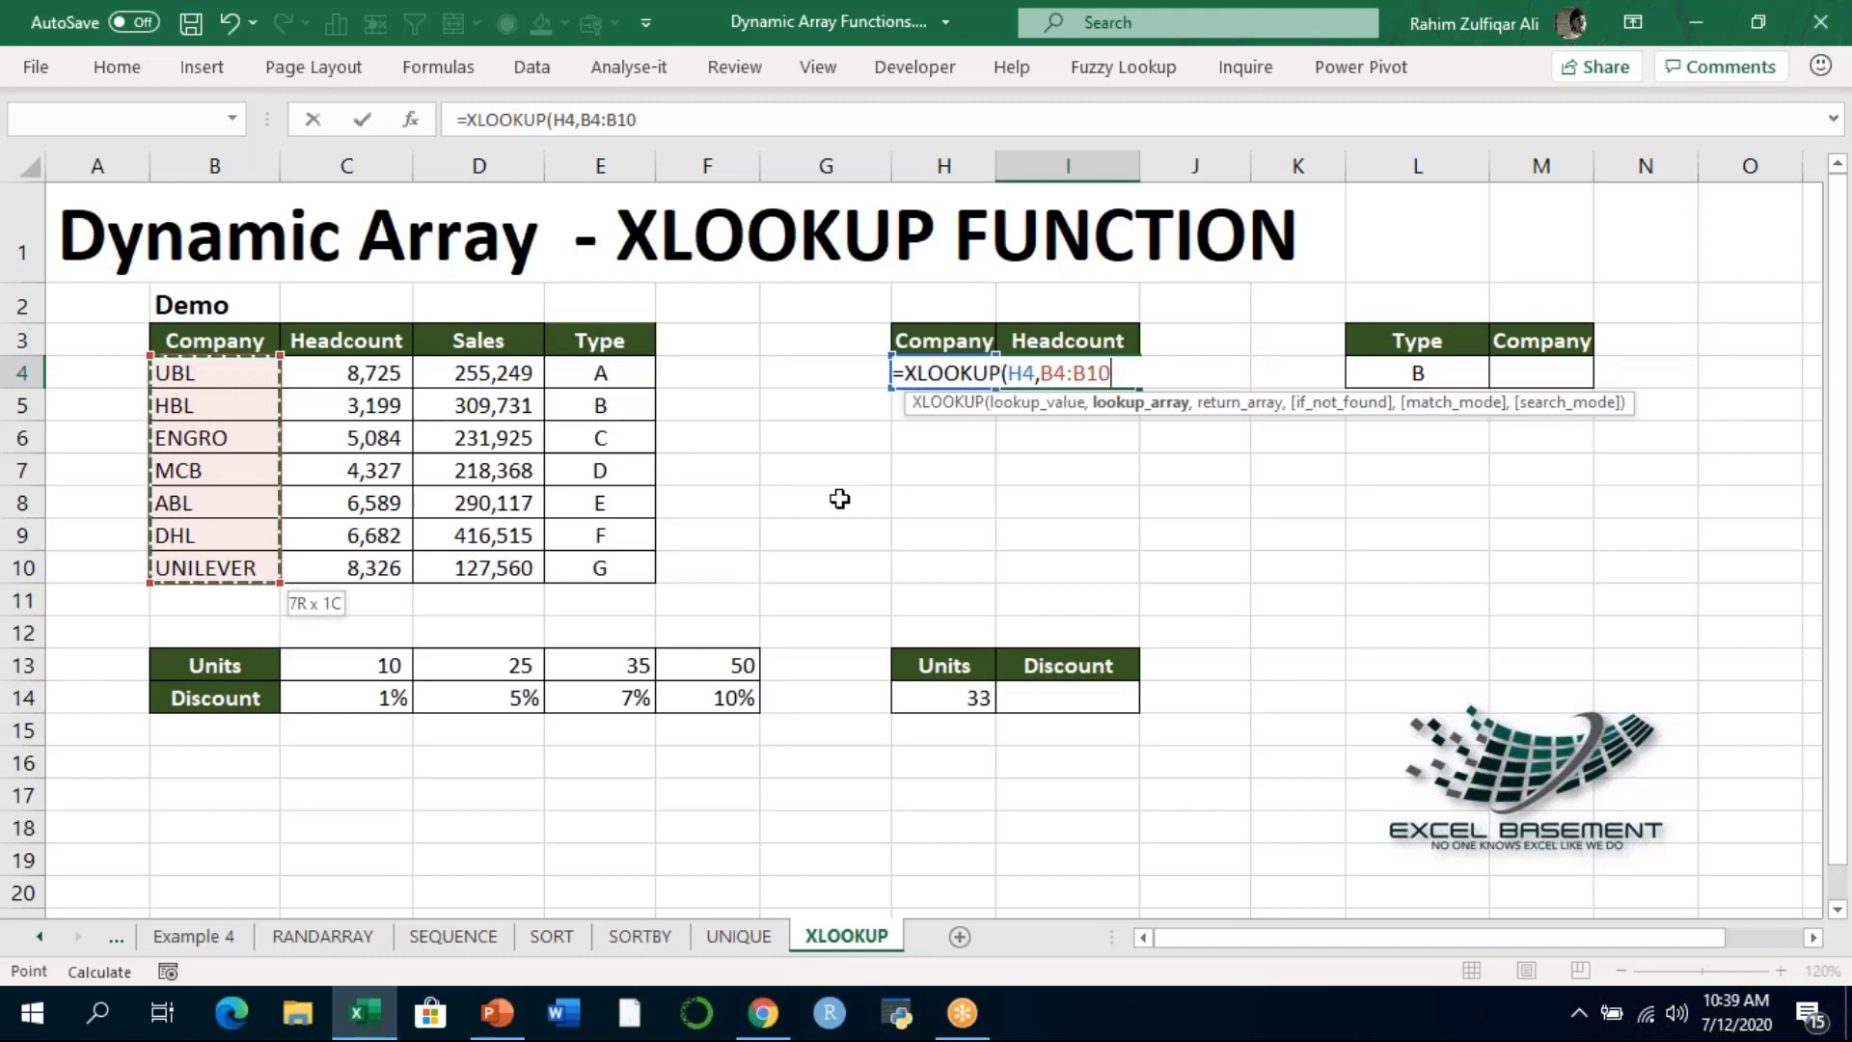
{"action": "type", "text": ","}
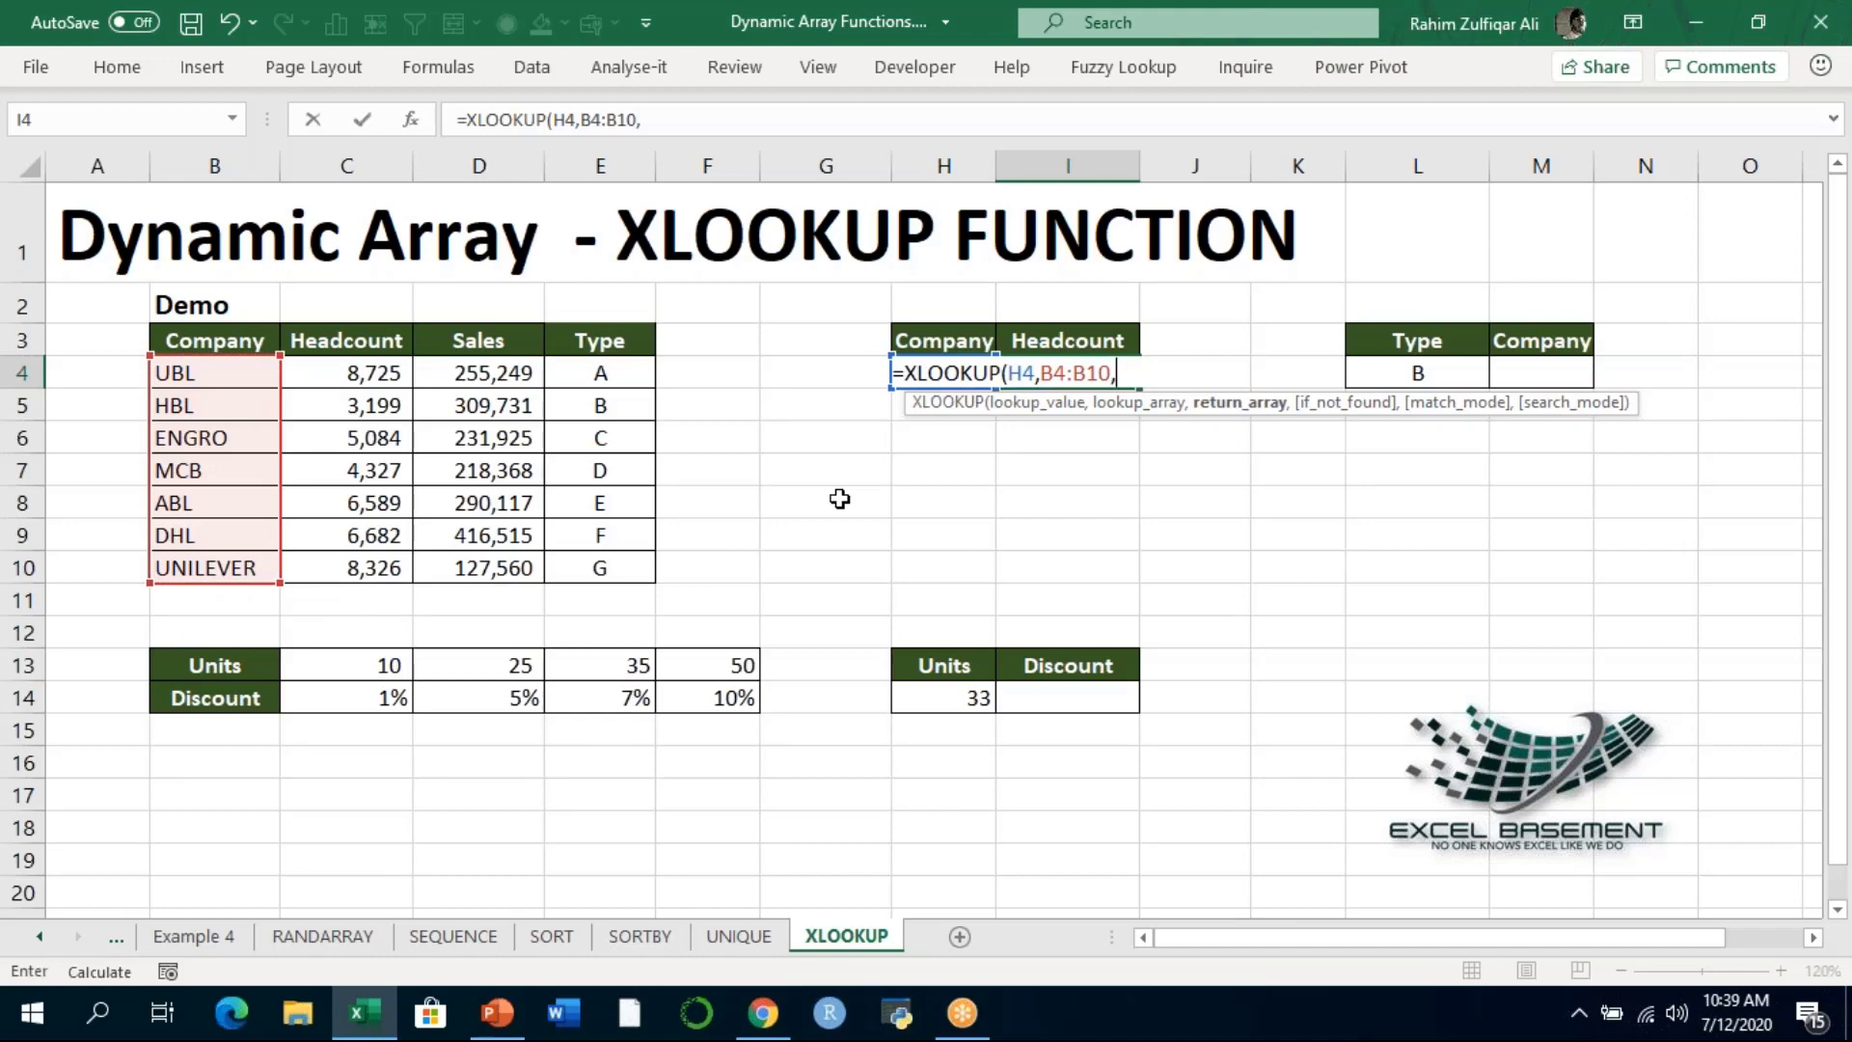
Use the headcounts in C4:C10 as the return array and complete the formula =XLOOKUP(H4,B4:B10,C4:C10) in I4
{"action": "key", "text": "Right"}
{"action": "key", "text": "Right"}
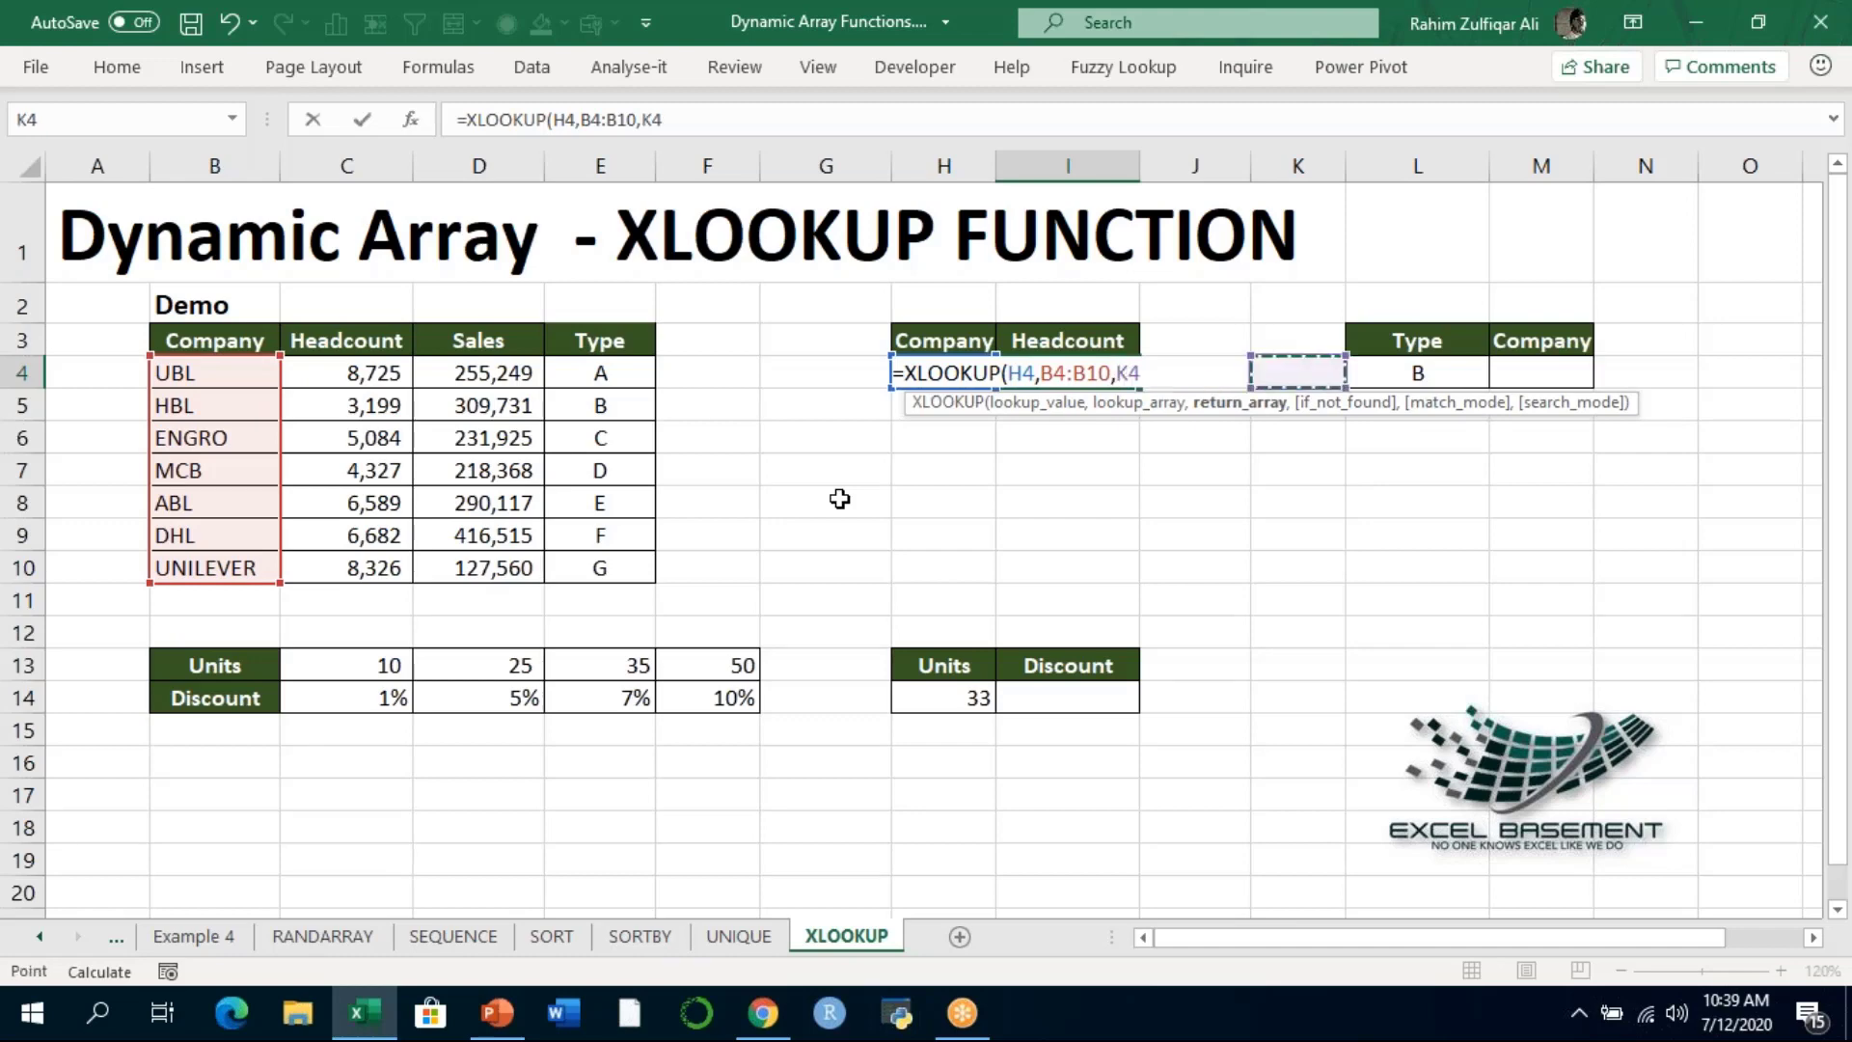
{"action": "key", "text": "Left"}
{"action": "key", "text": "Left"}
{"action": "key", "text": "Left"}
{"action": "key", "text": "Left"}
{"action": "key", "text": "Left"}
{"action": "key", "text": "Left"}
{"action": "key", "text": "Left"}
{"action": "key", "text": "Left"}
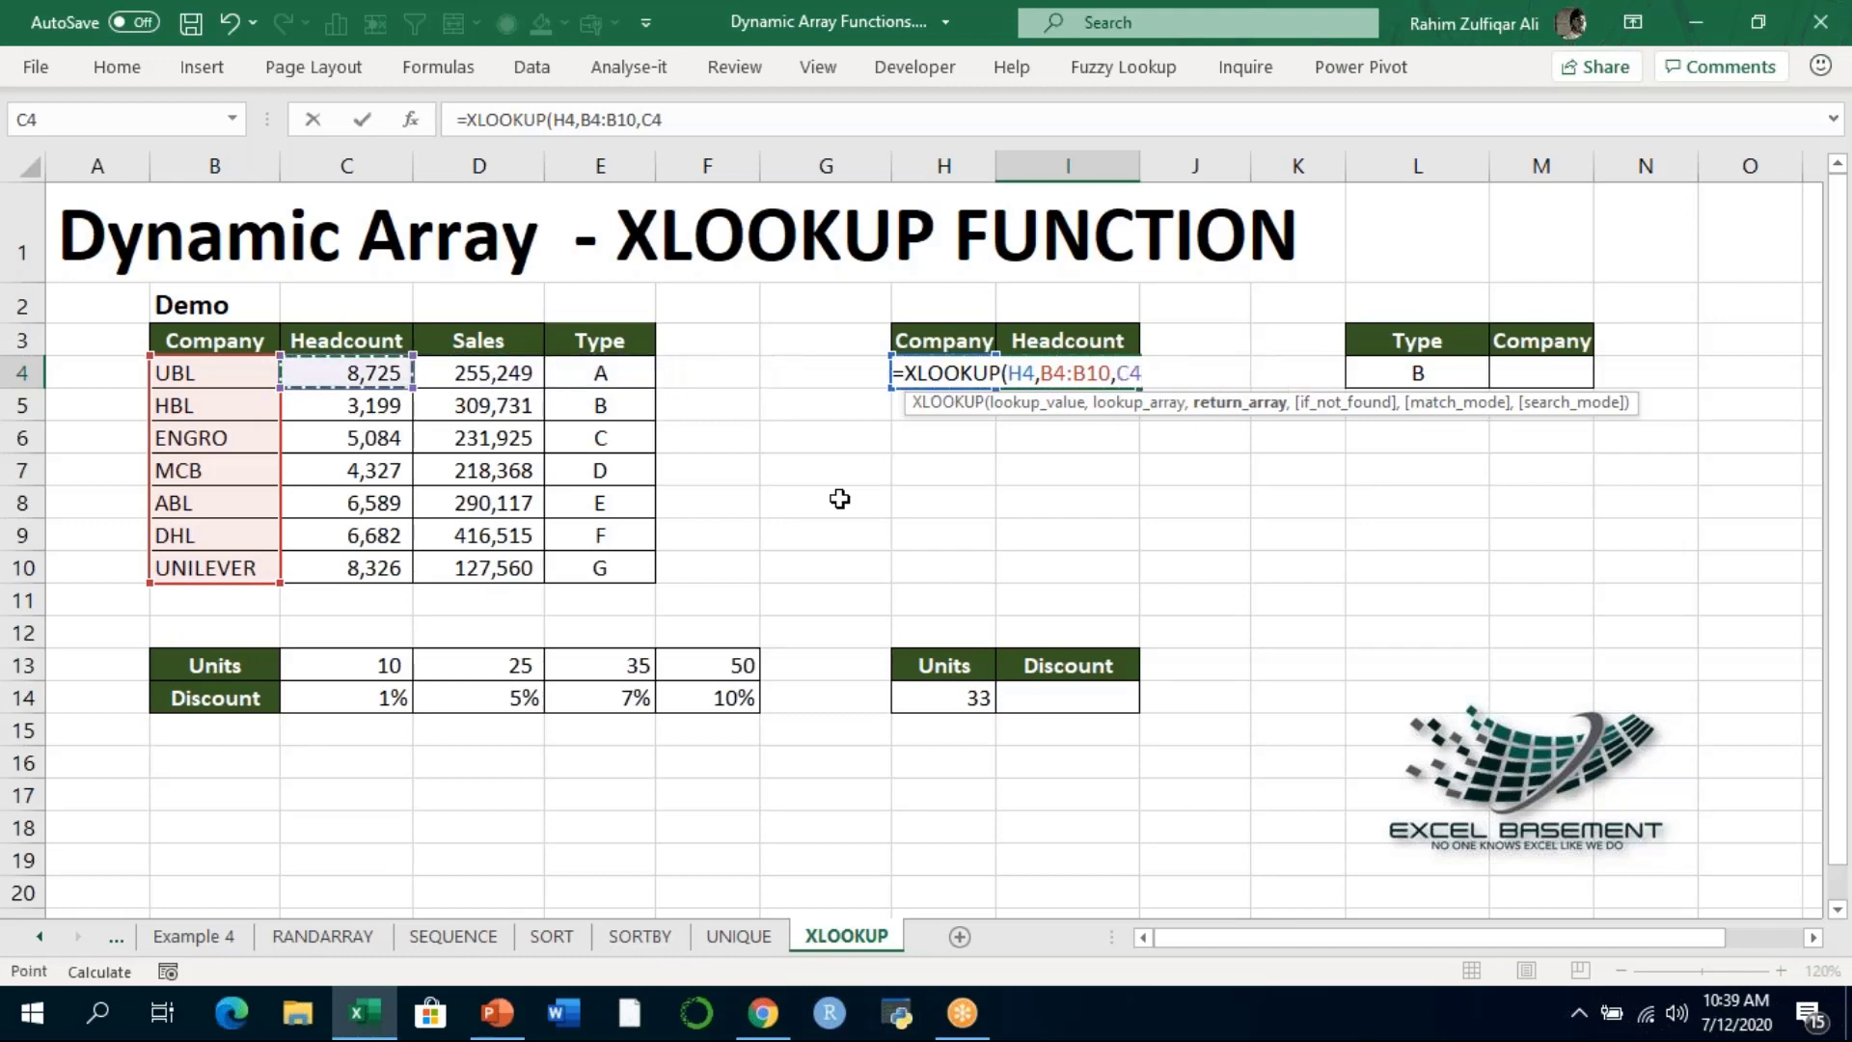
{"action": "key", "text": "ctrl+shift+Down"}
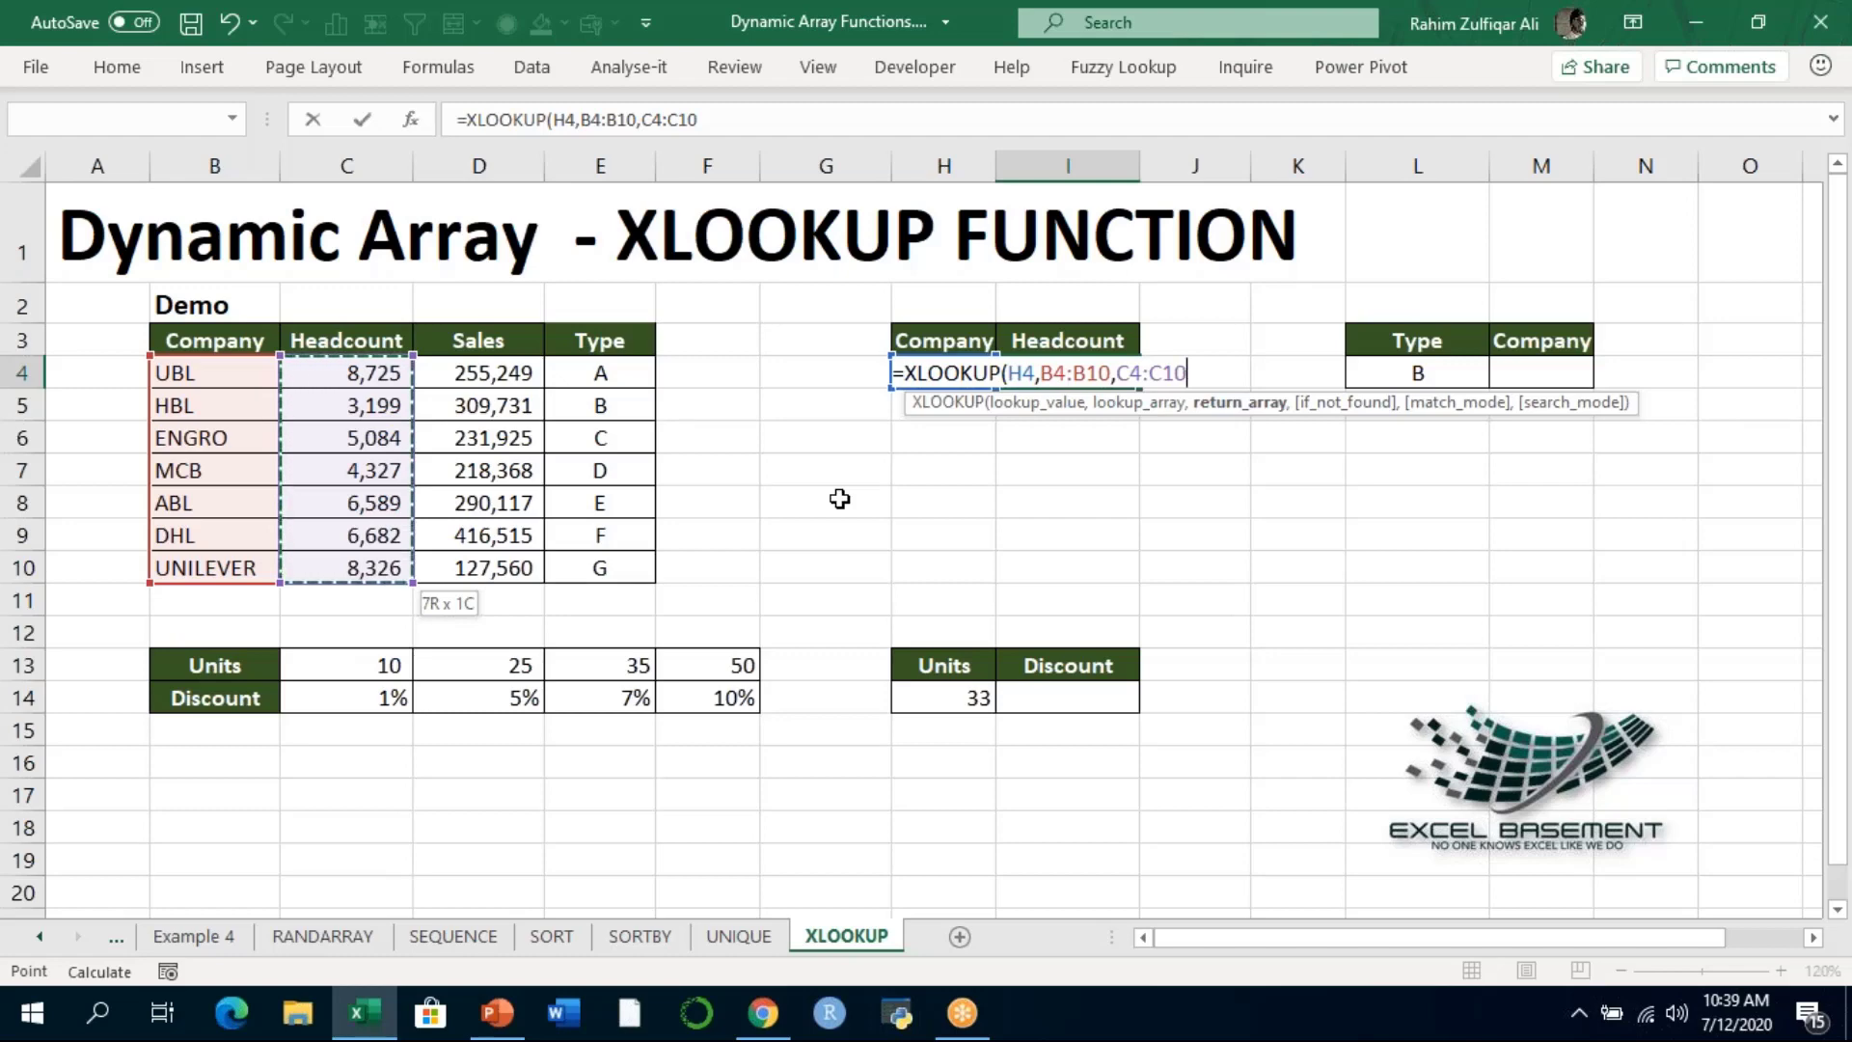
{"action": "type", "text": ")"}
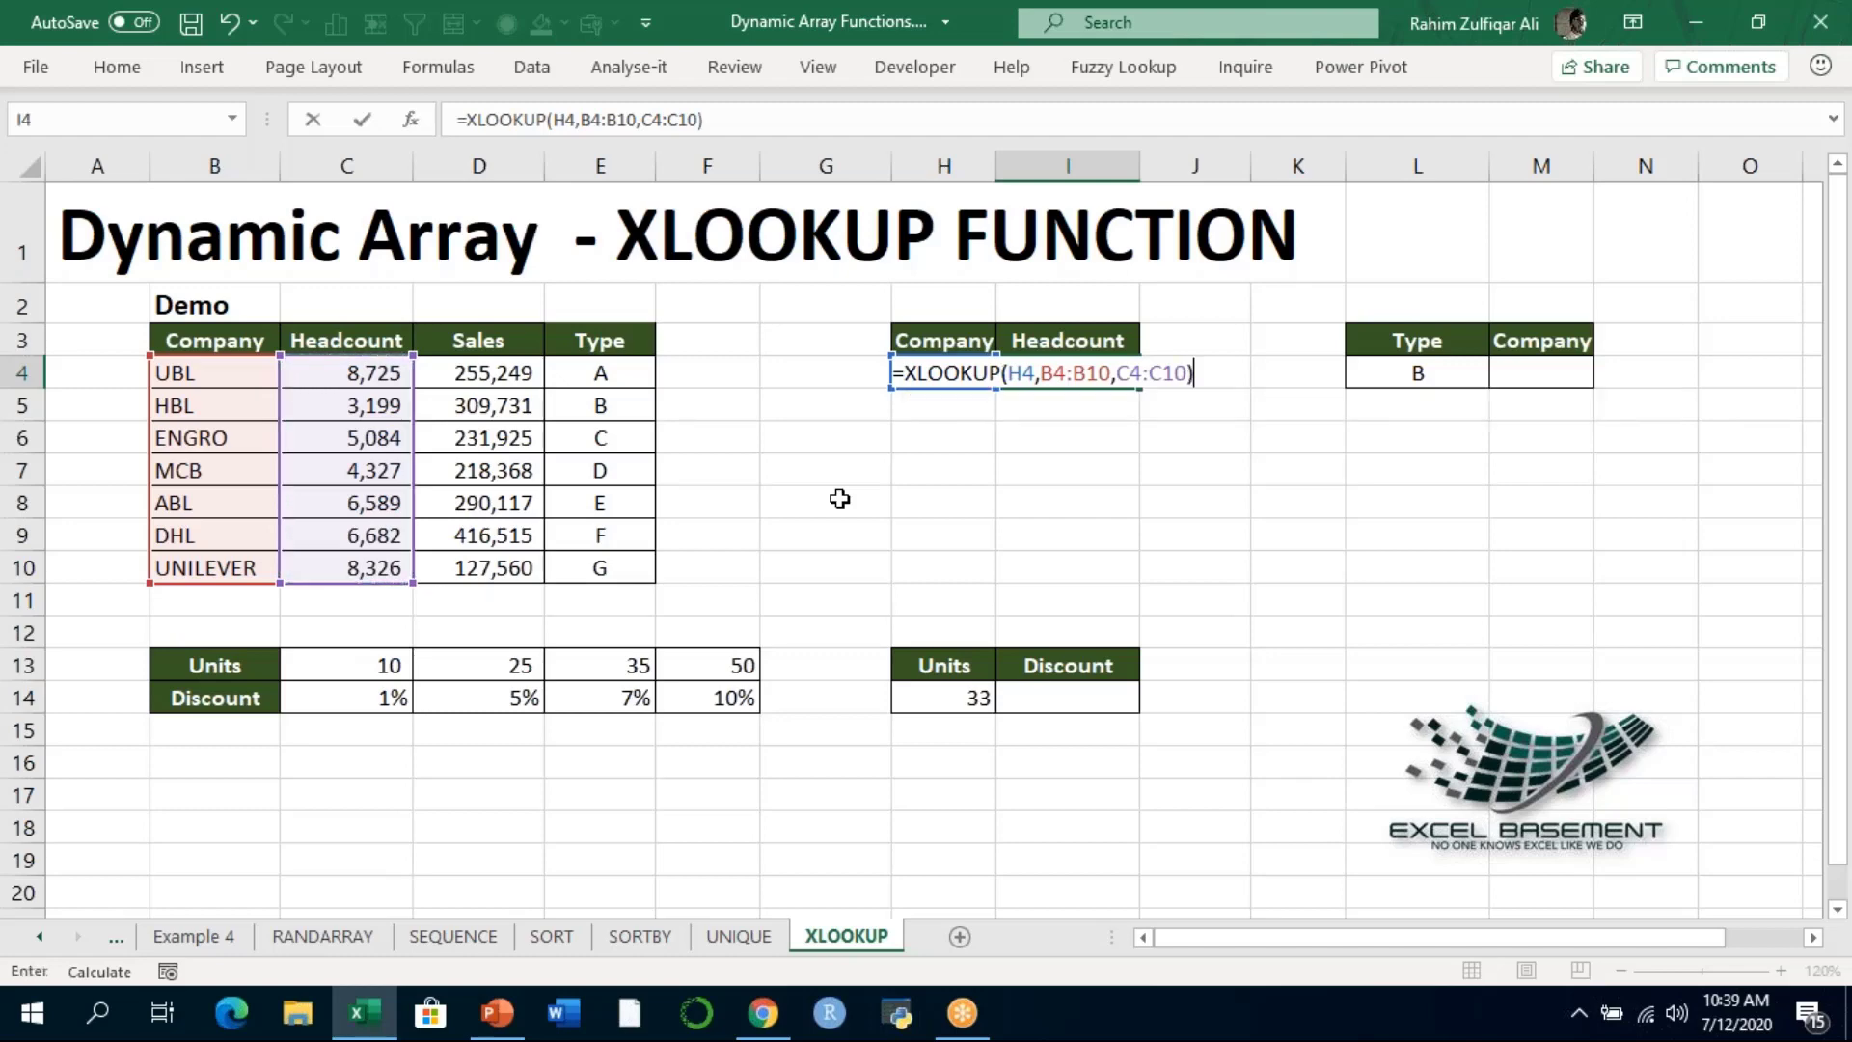
{"action": "key", "text": "Return"}
{"action": "key", "text": "Up"}
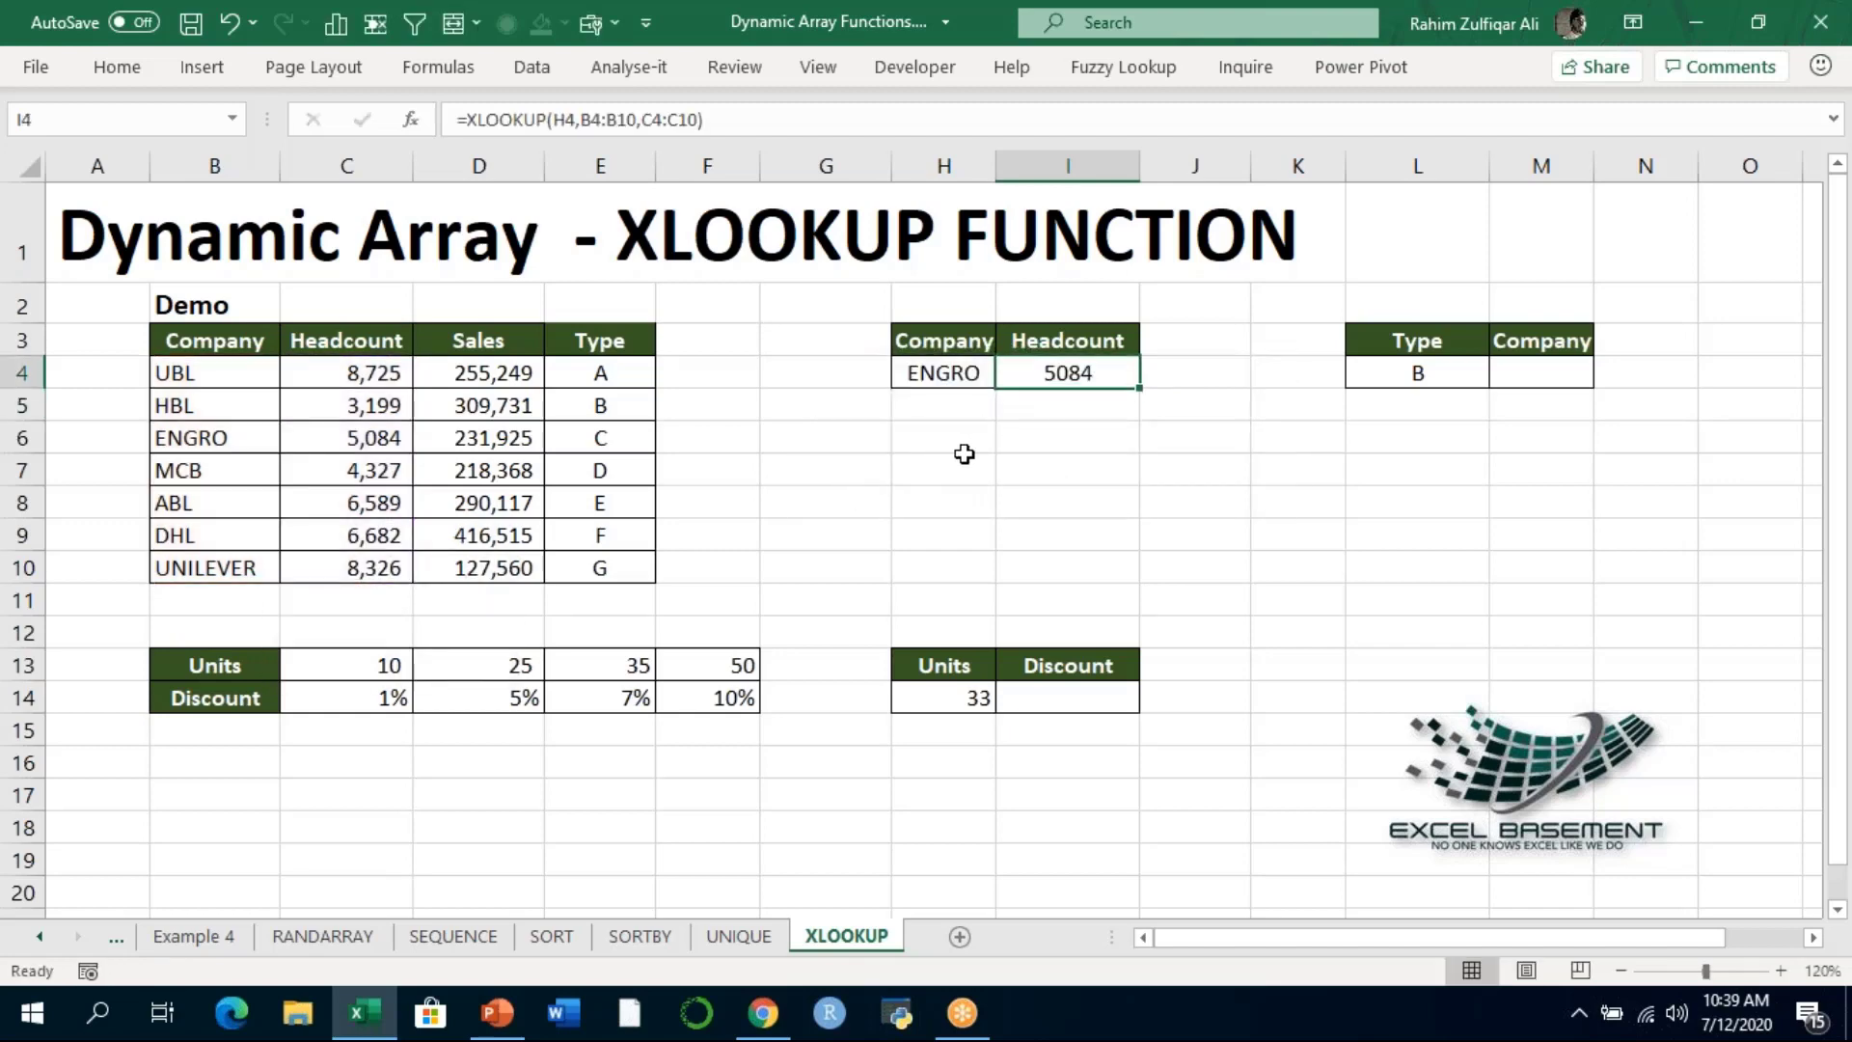
Check the I4 formula and compare its result with ENGRO's headcount in the demo table
{"action": "key", "text": "F2"}
{"action": "key", "text": "Escape"}
{"action": "left_click", "coordinate": [385, 444]}
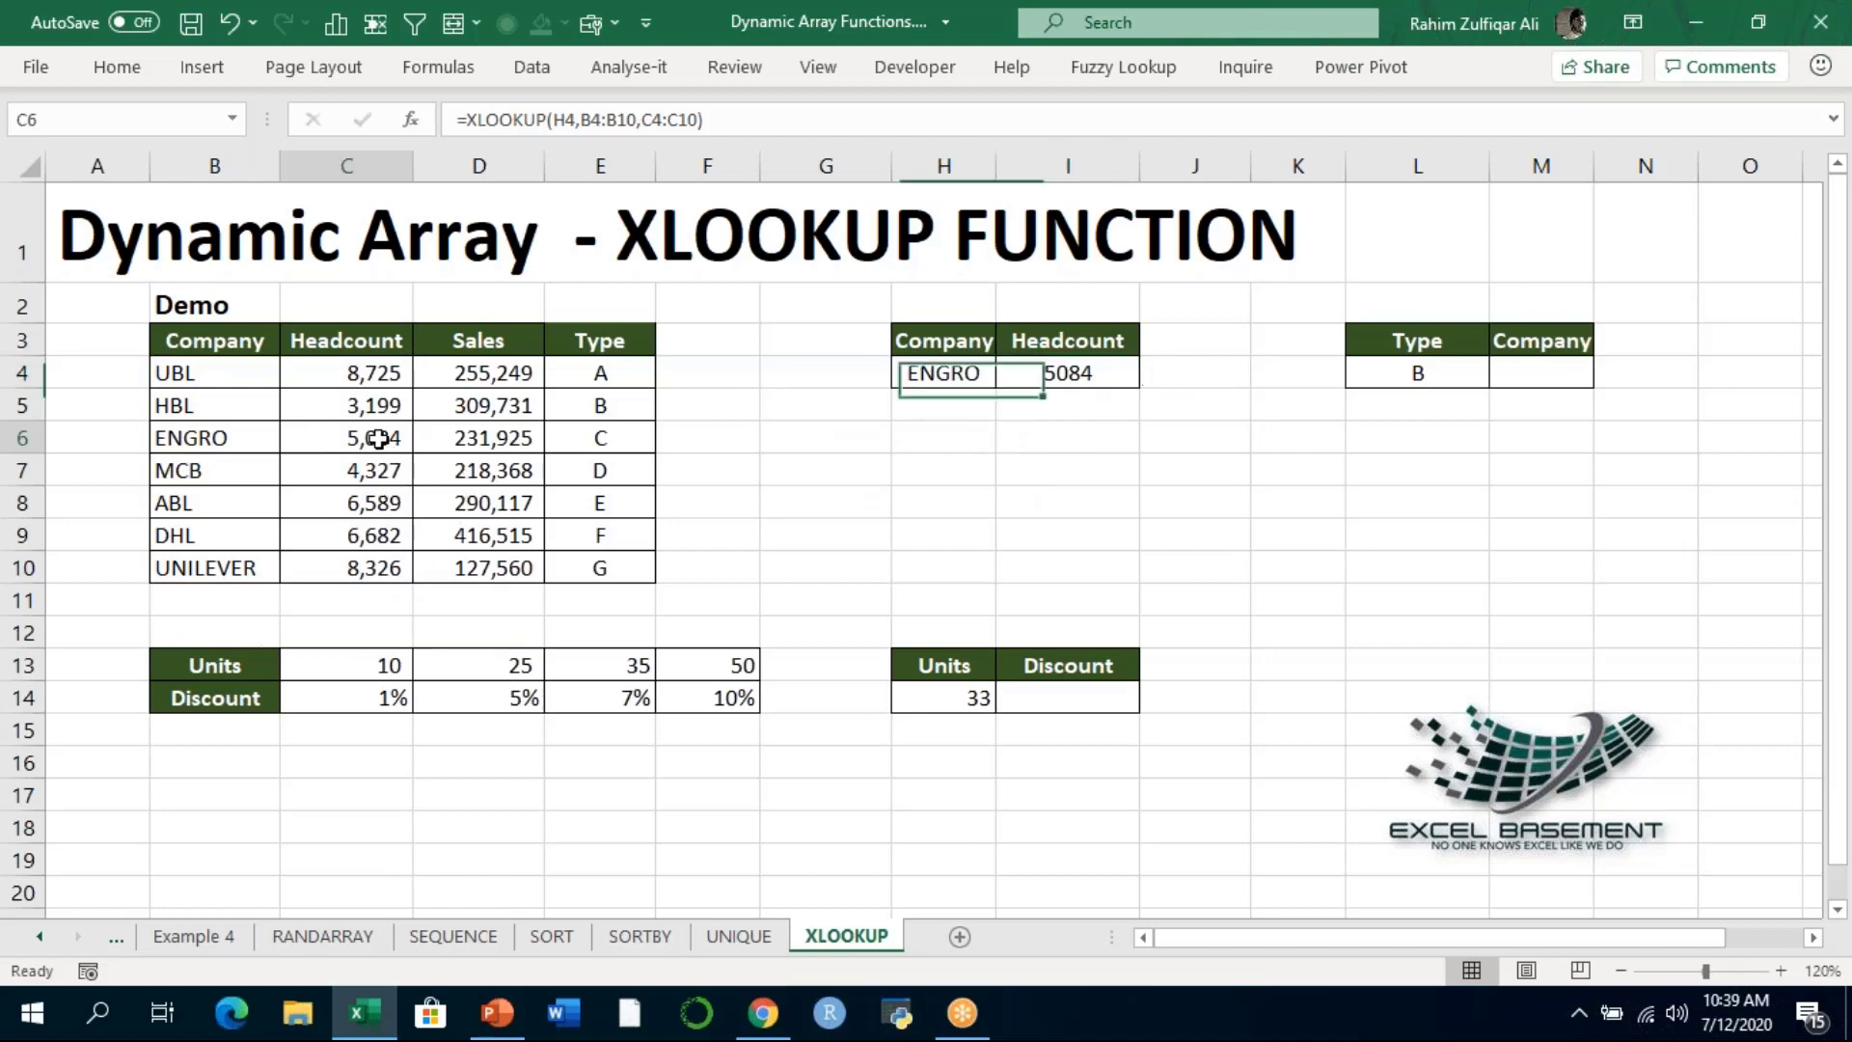
{"action": "left_click", "coordinate": [1023, 384]}
{"action": "left_click", "coordinate": [362, 443]}
{"action": "left_click", "coordinate": [269, 439]}
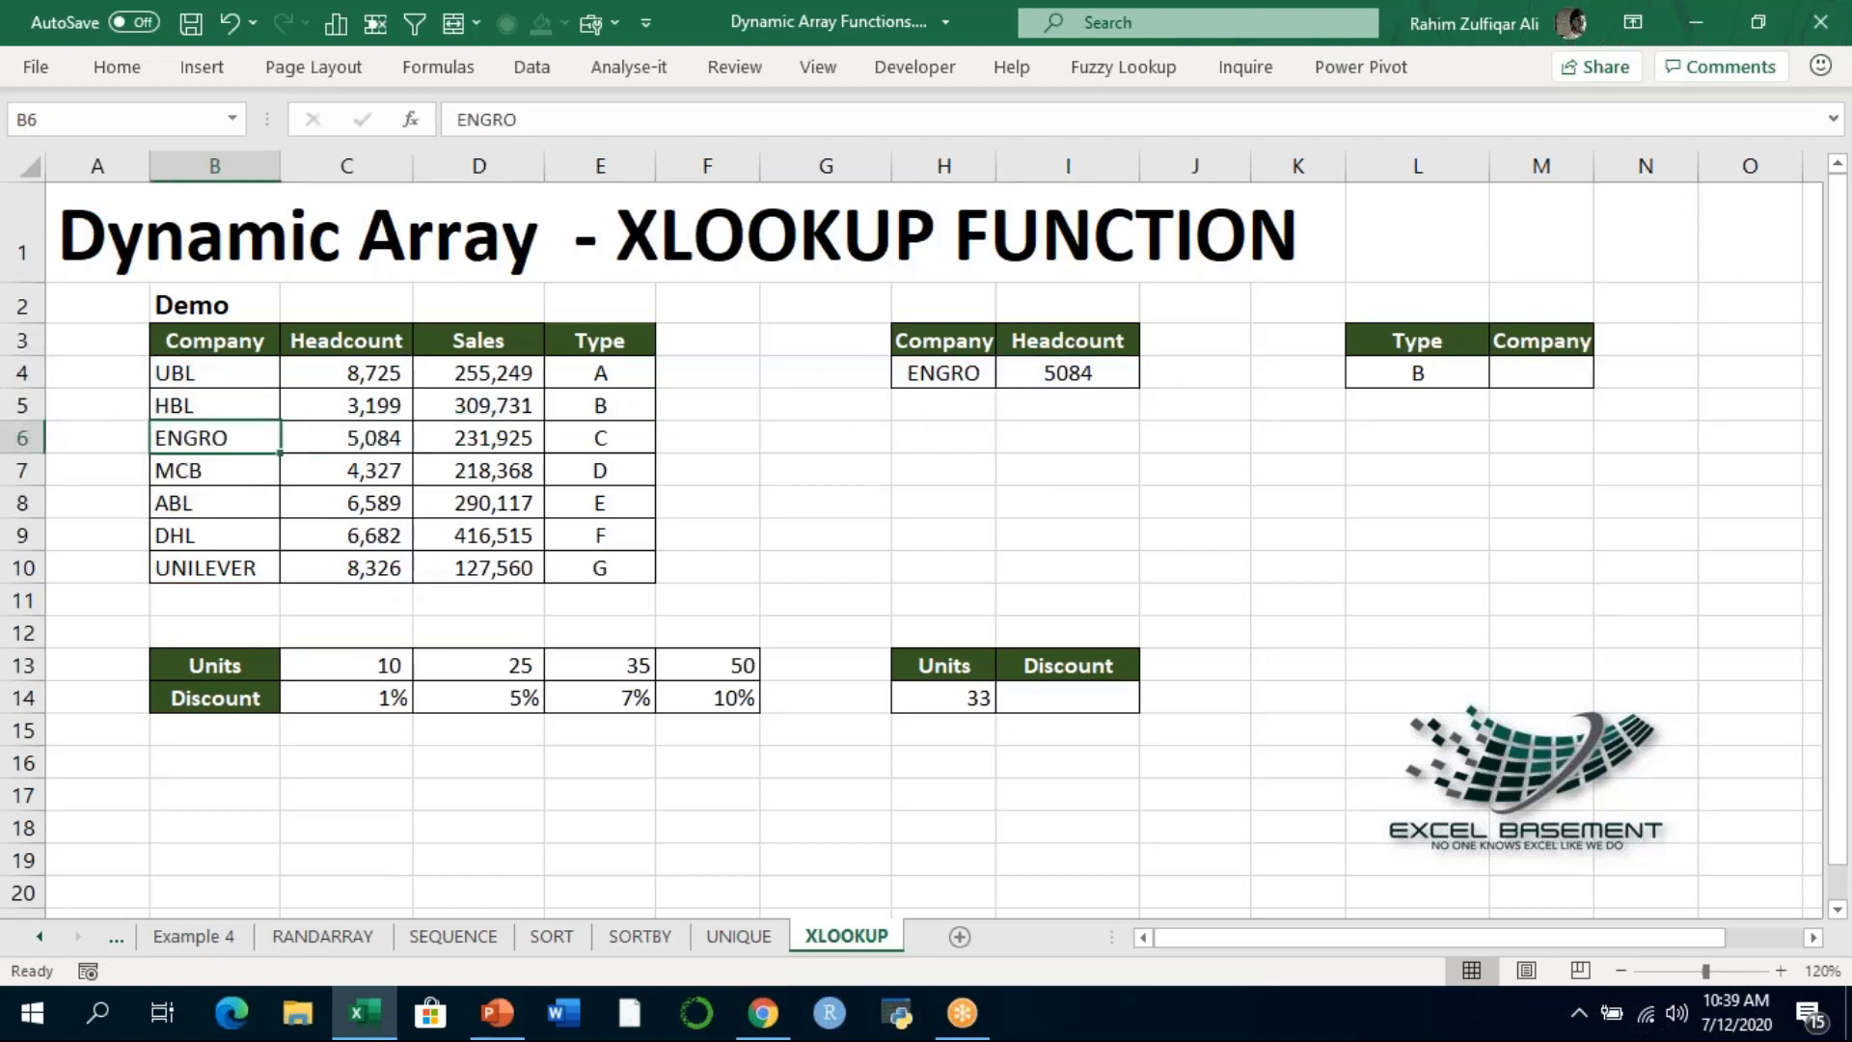
{"action": "left_click", "coordinate": [356, 440]}
{"action": "left_click", "coordinate": [1063, 373]}
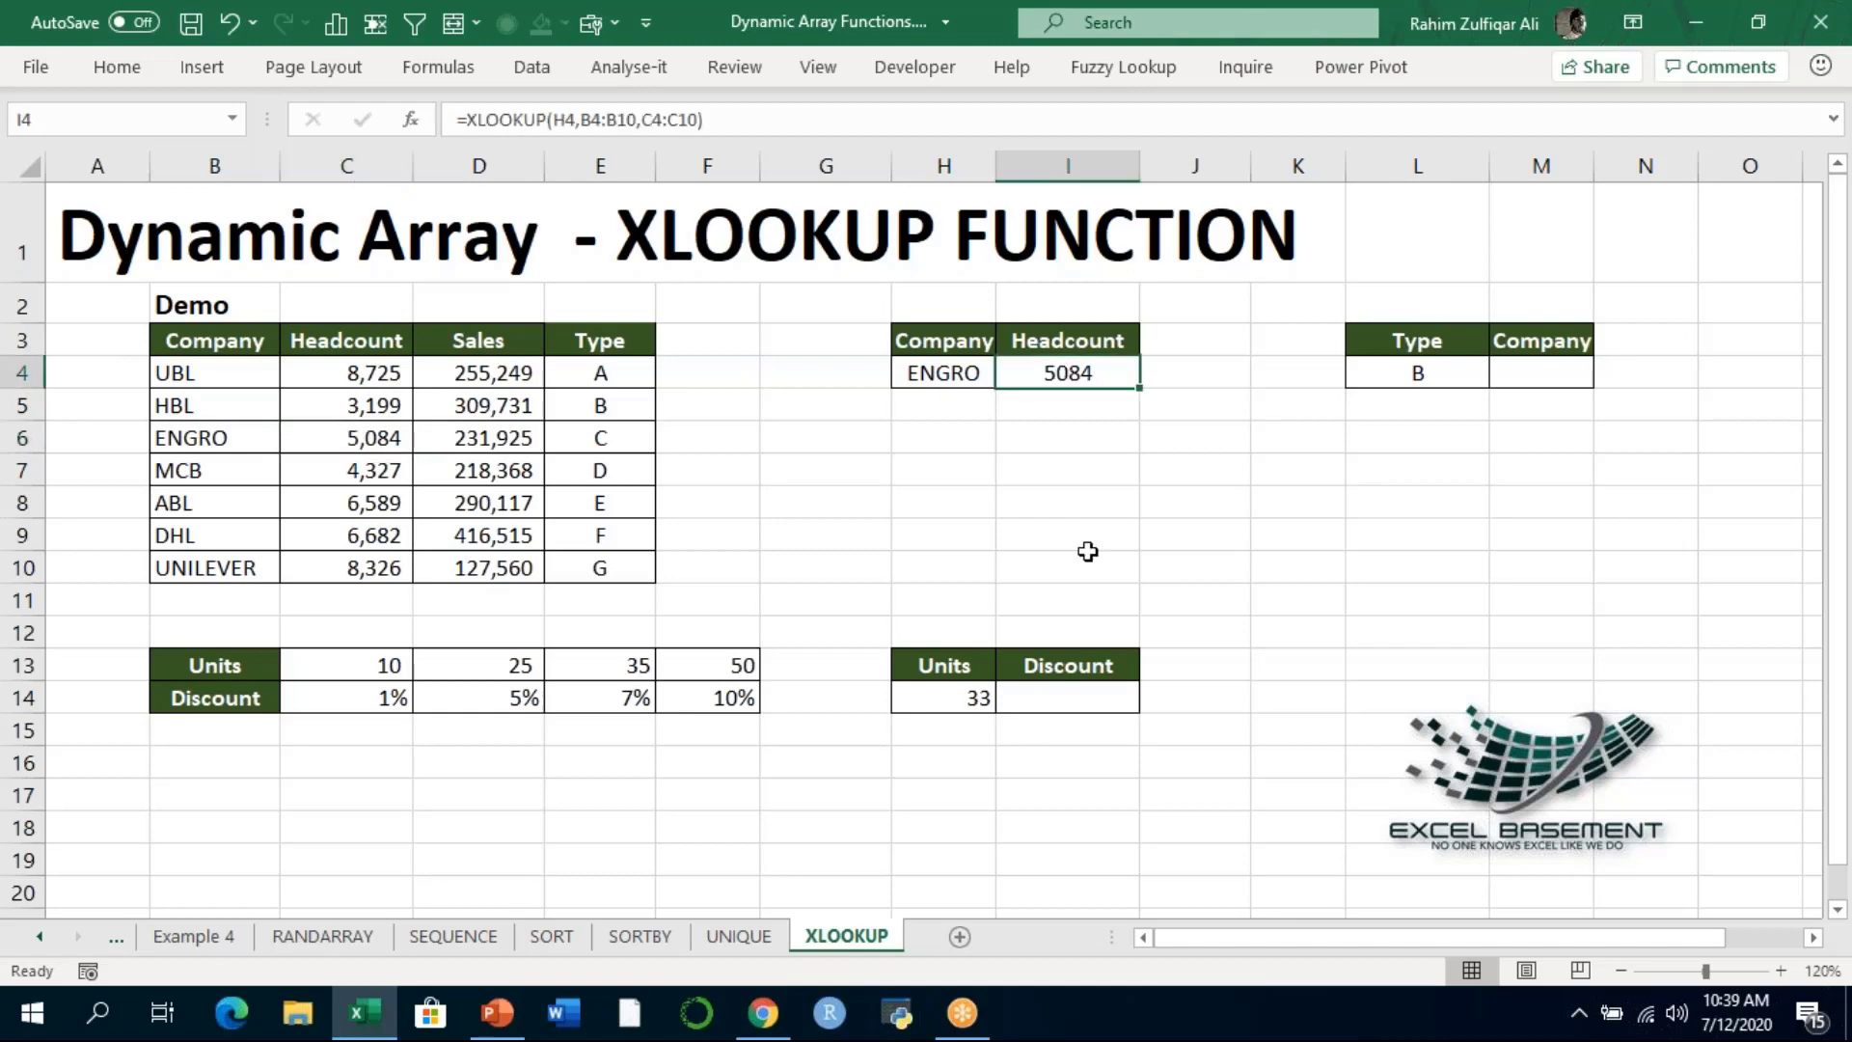
Start an XLOOKUP formula in the Company cell M4 with the type in L4 as the lookup value
{"action": "left_click", "coordinate": [1536, 384]}
{"action": "left_click", "coordinate": [1438, 349]}
{"action": "left_click", "coordinate": [1438, 375]}
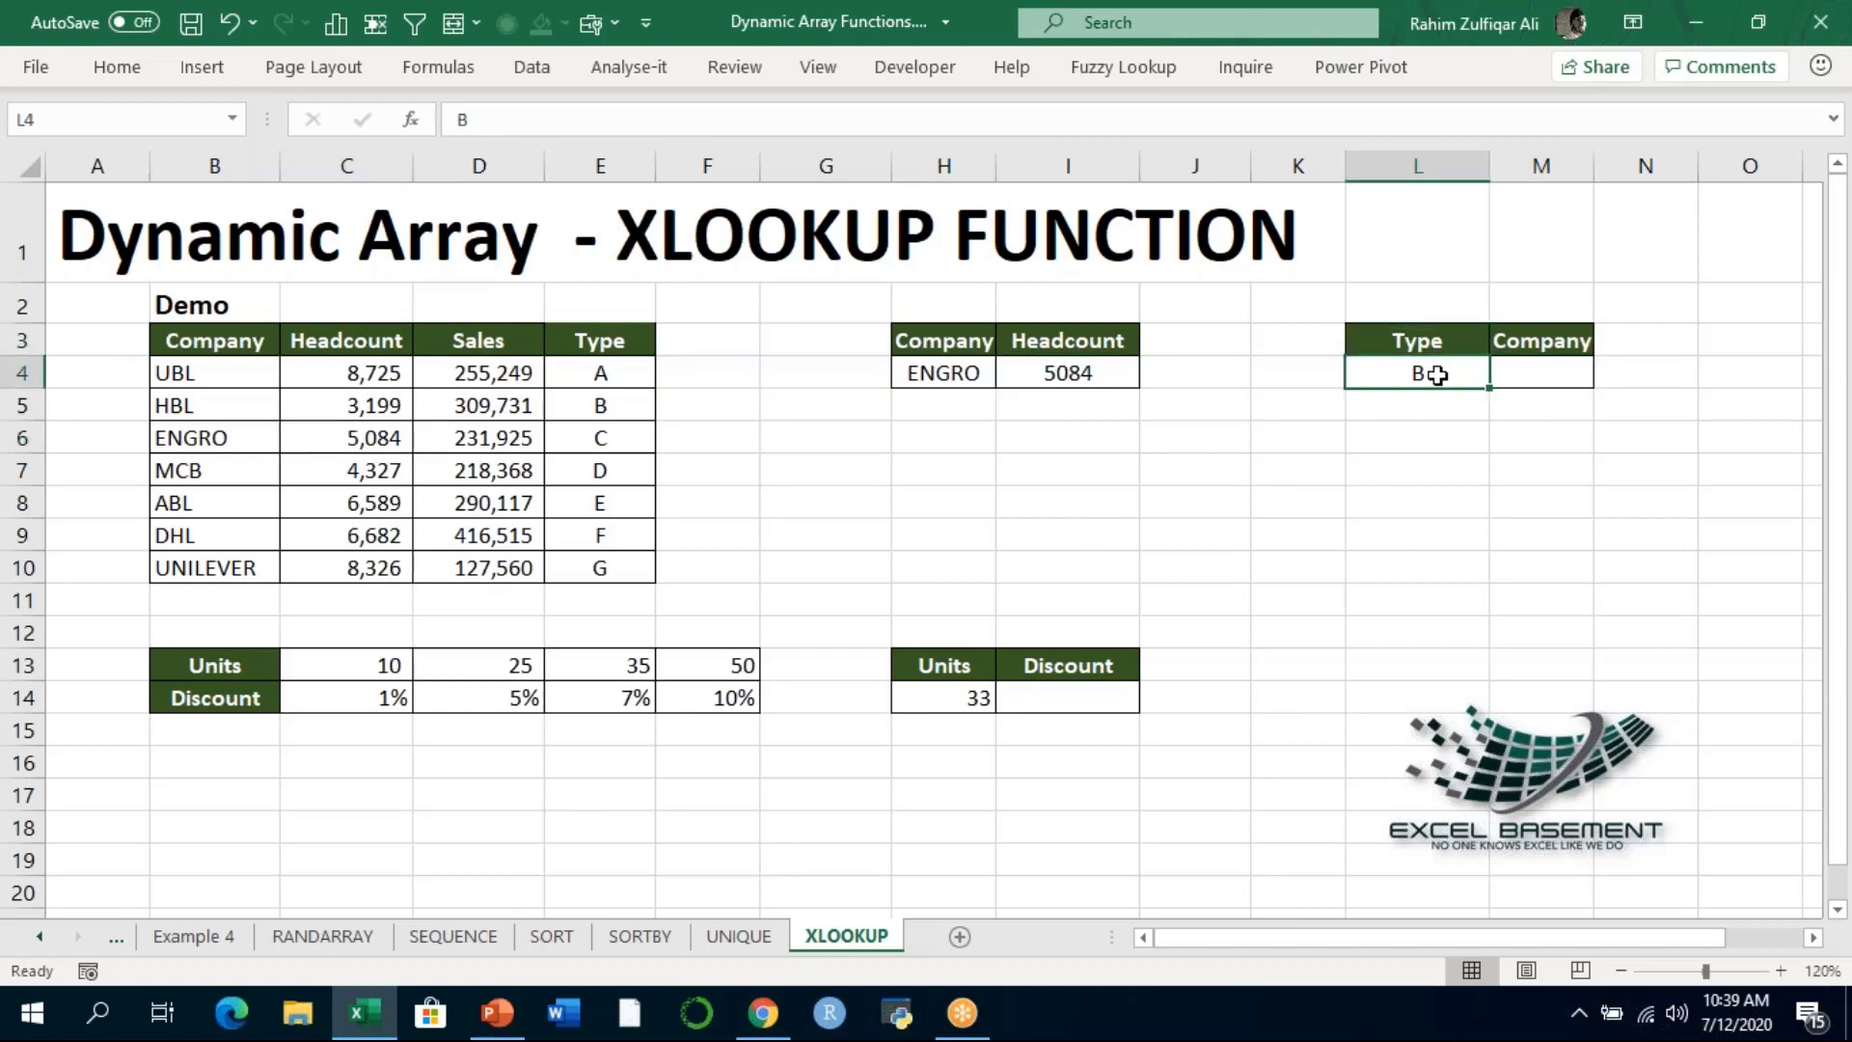
{"action": "left_click", "coordinate": [1501, 376]}
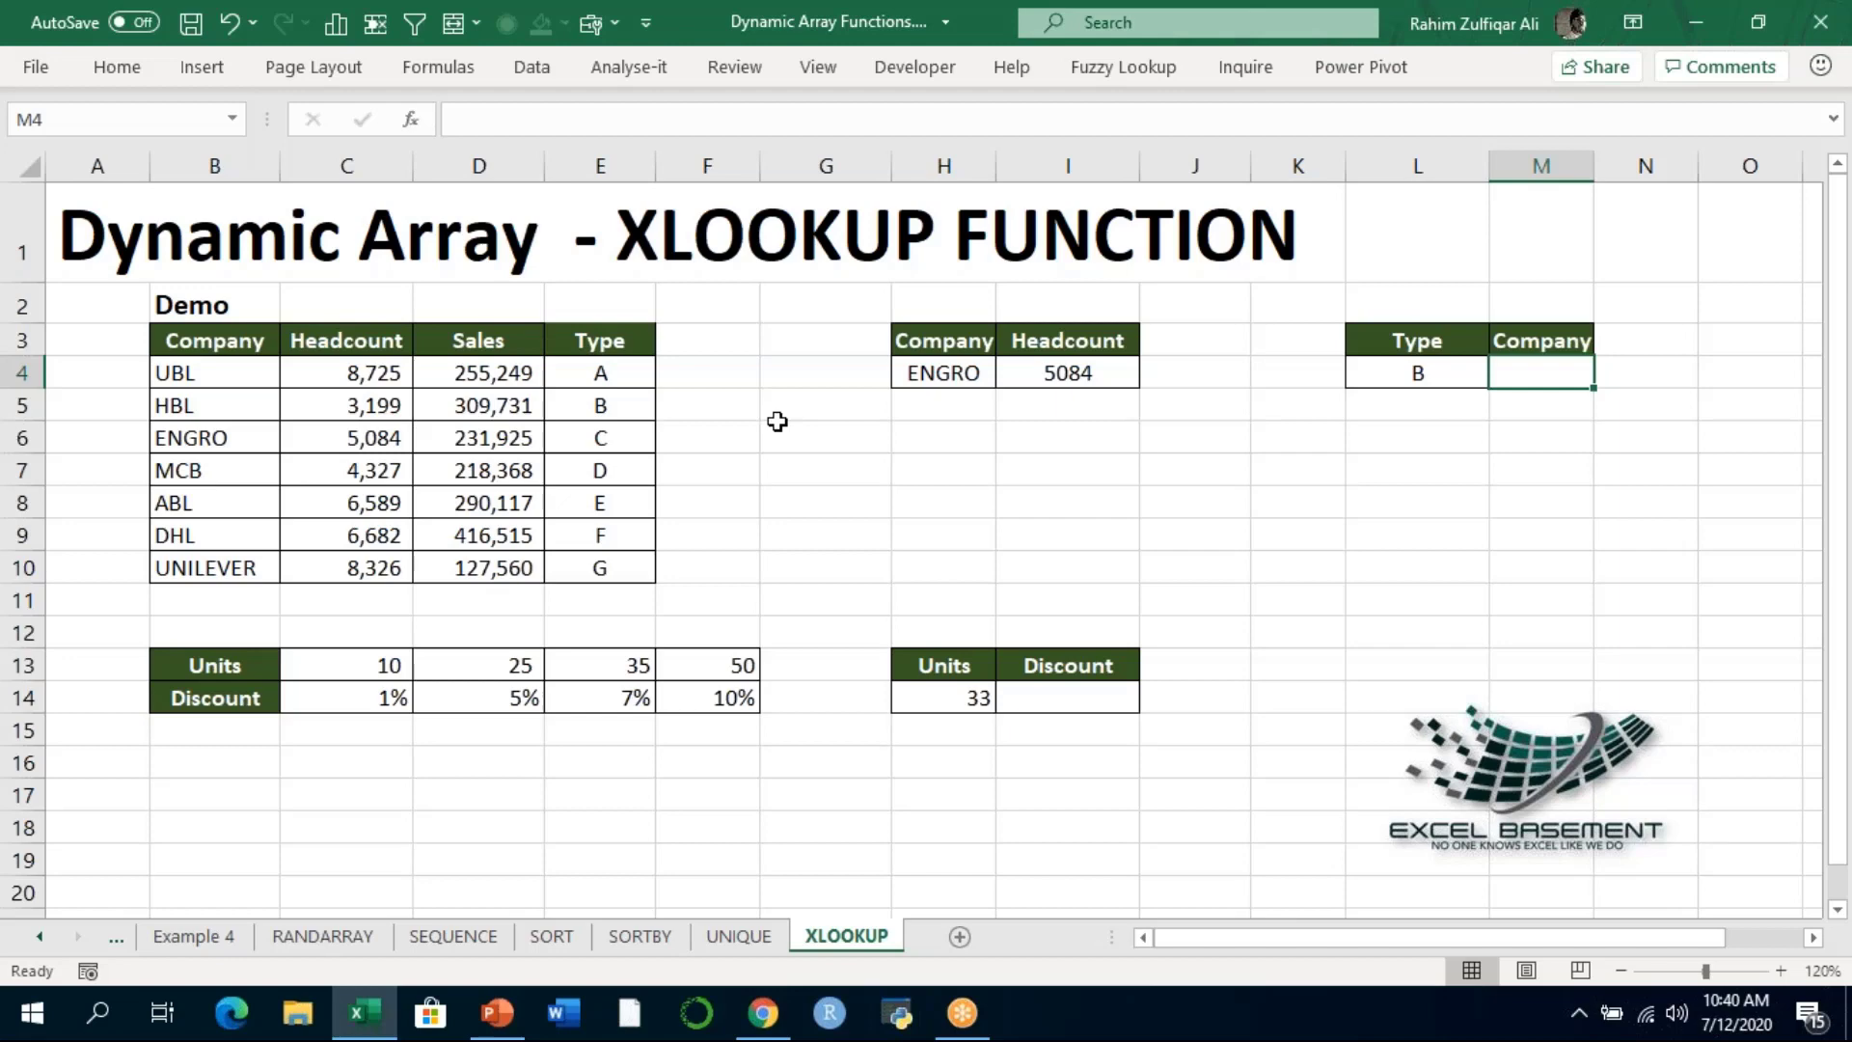
{"action": "type", "text": "=XLOOKUP("}
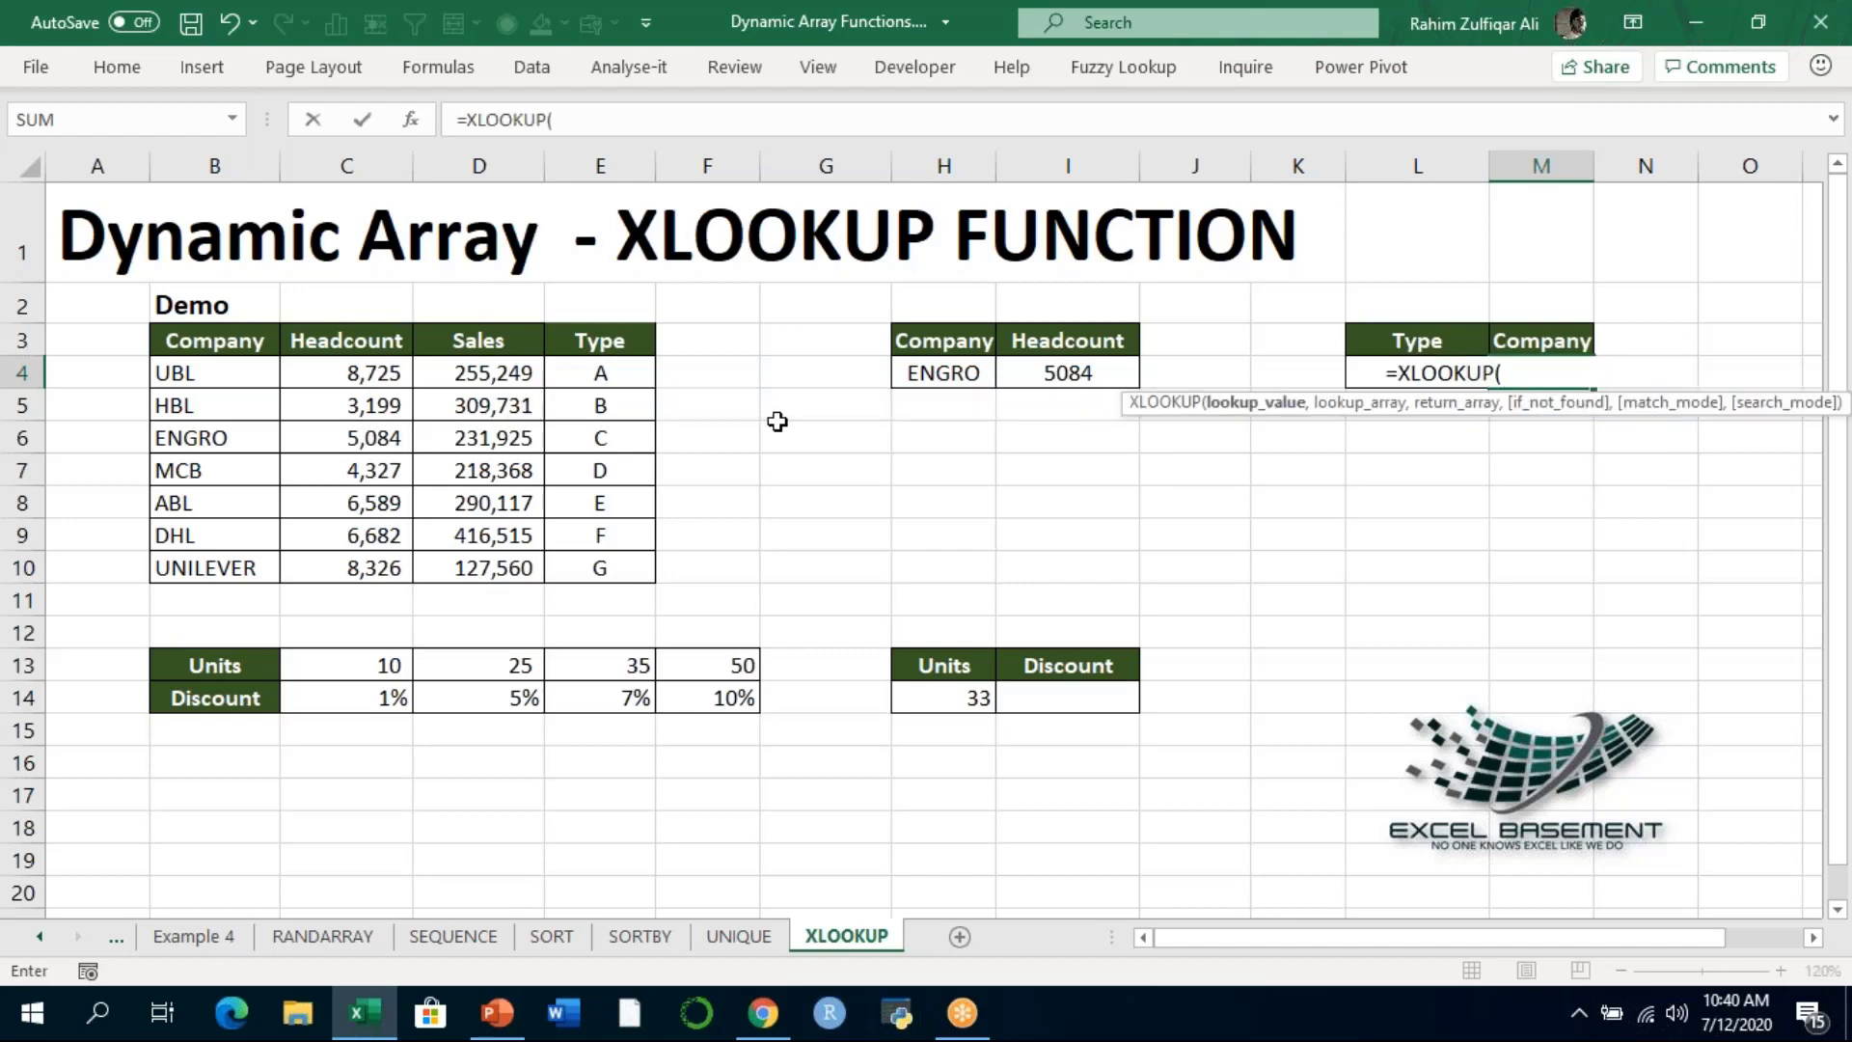
{"action": "key", "text": "Left"}
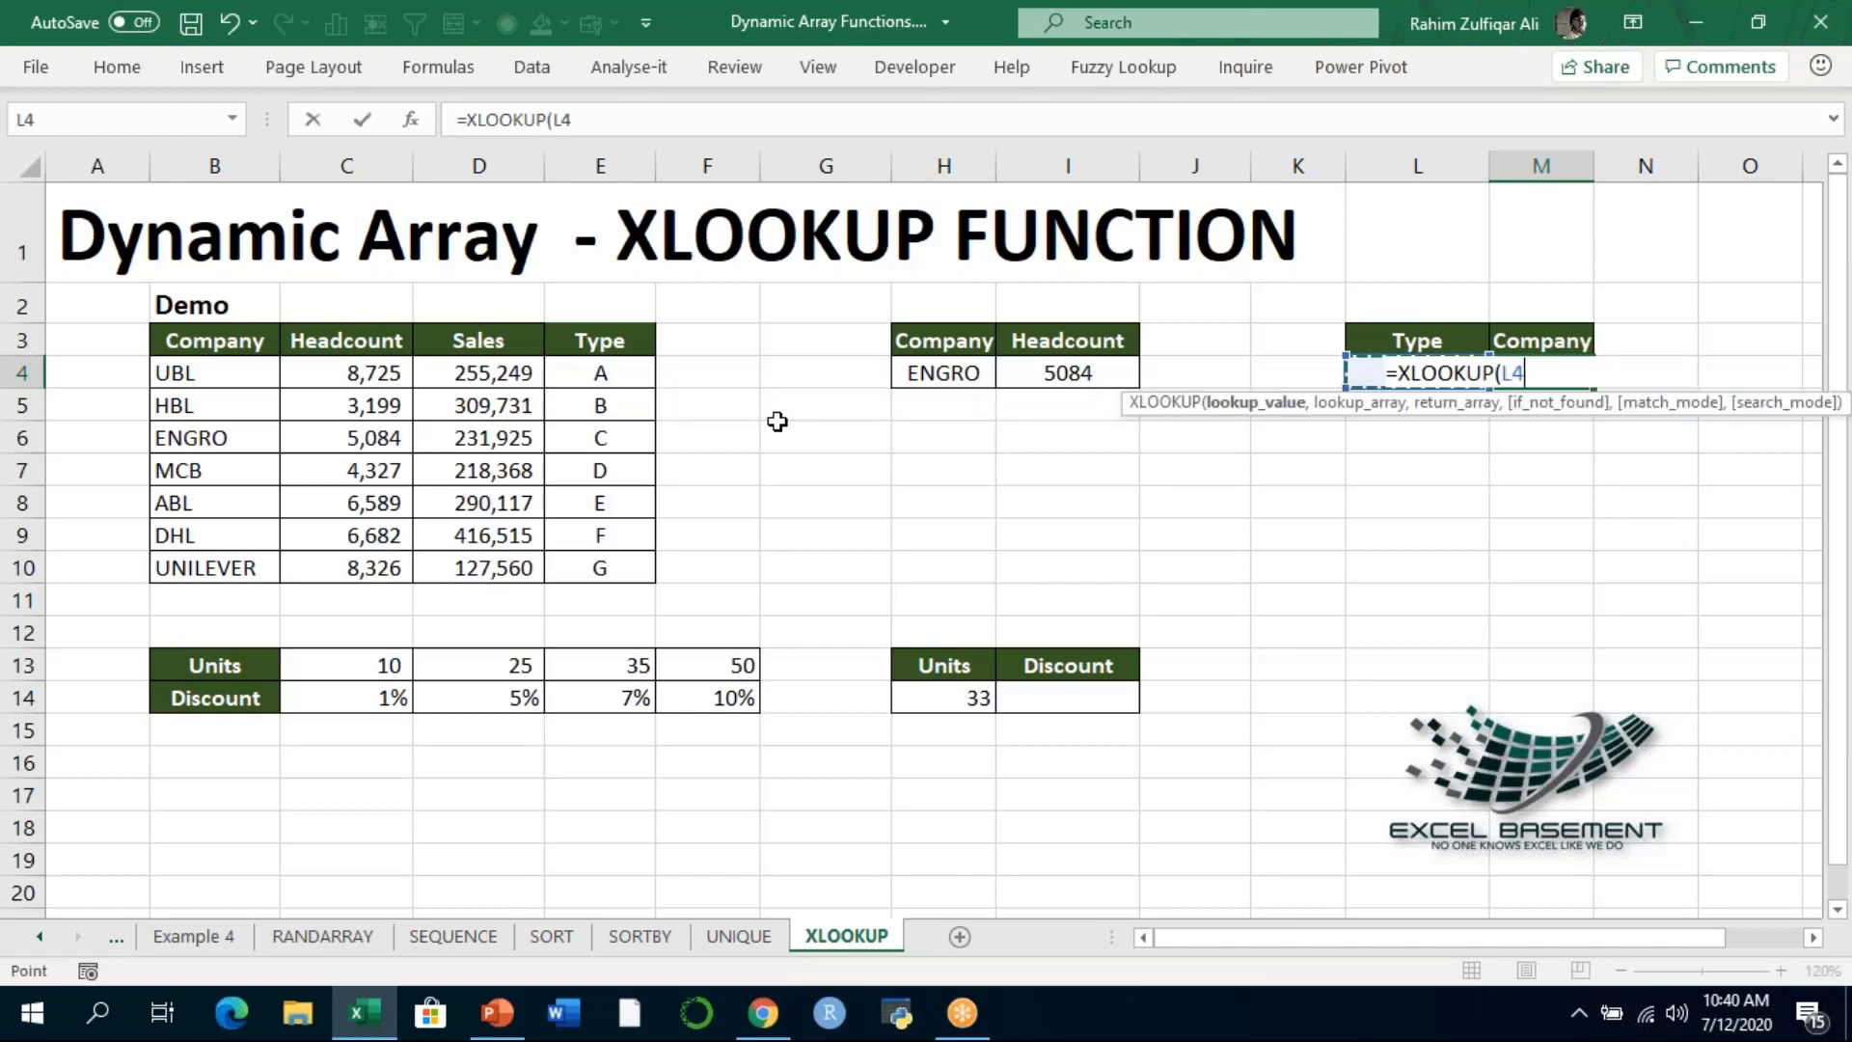
{"action": "type", "text": ","}
Set the M4 formula's lookup array to the Type column range E4:E10
{"action": "key", "text": "Left"}
{"action": "key", "text": "Left"}
{"action": "key", "text": "Left"}
{"action": "key", "text": "Left"}
{"action": "key", "text": "Left"}
{"action": "key", "text": "Left"}
{"action": "key", "text": "Left"}
{"action": "key", "text": "Left"}
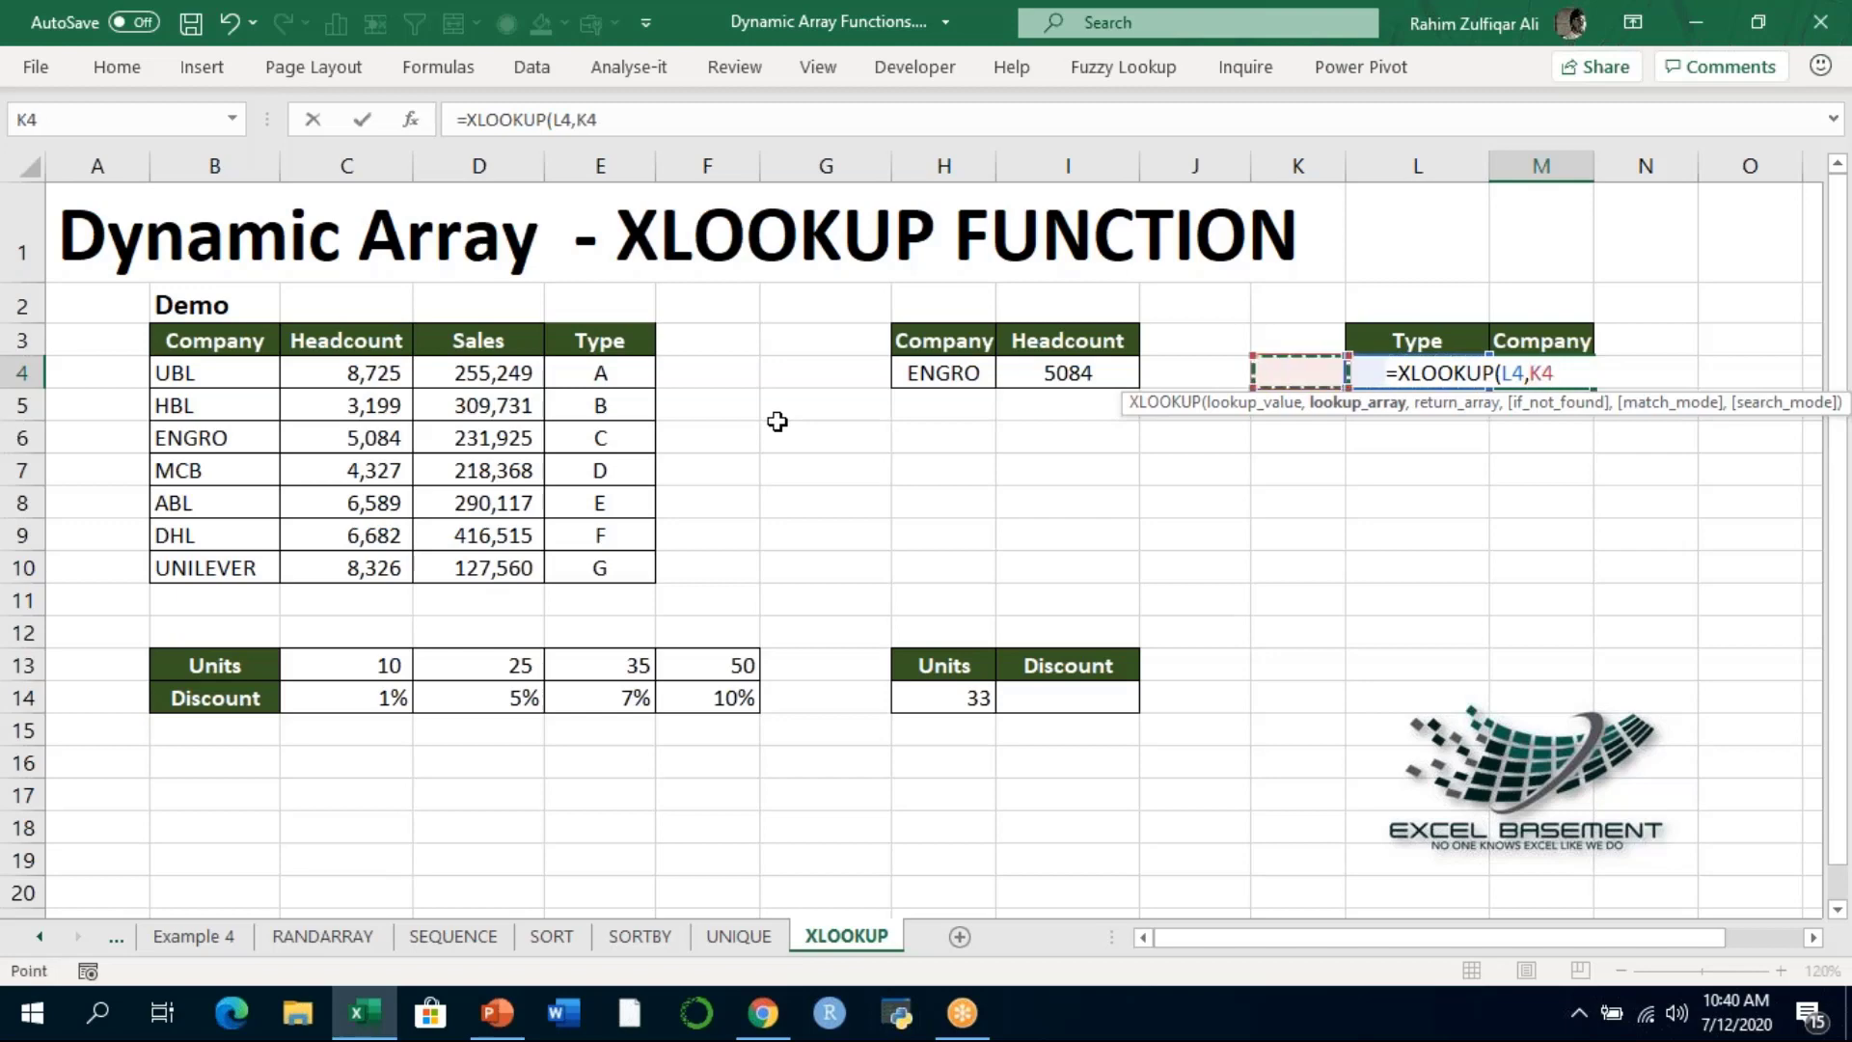
{"action": "key", "text": "shift+Down"}
{"action": "key", "text": "shift+Down"}
{"action": "key", "text": "shift+Down"}
{"action": "key", "text": "shift+Down"}
{"action": "key", "text": "shift+Down"}
{"action": "key", "text": "shift+Down"}
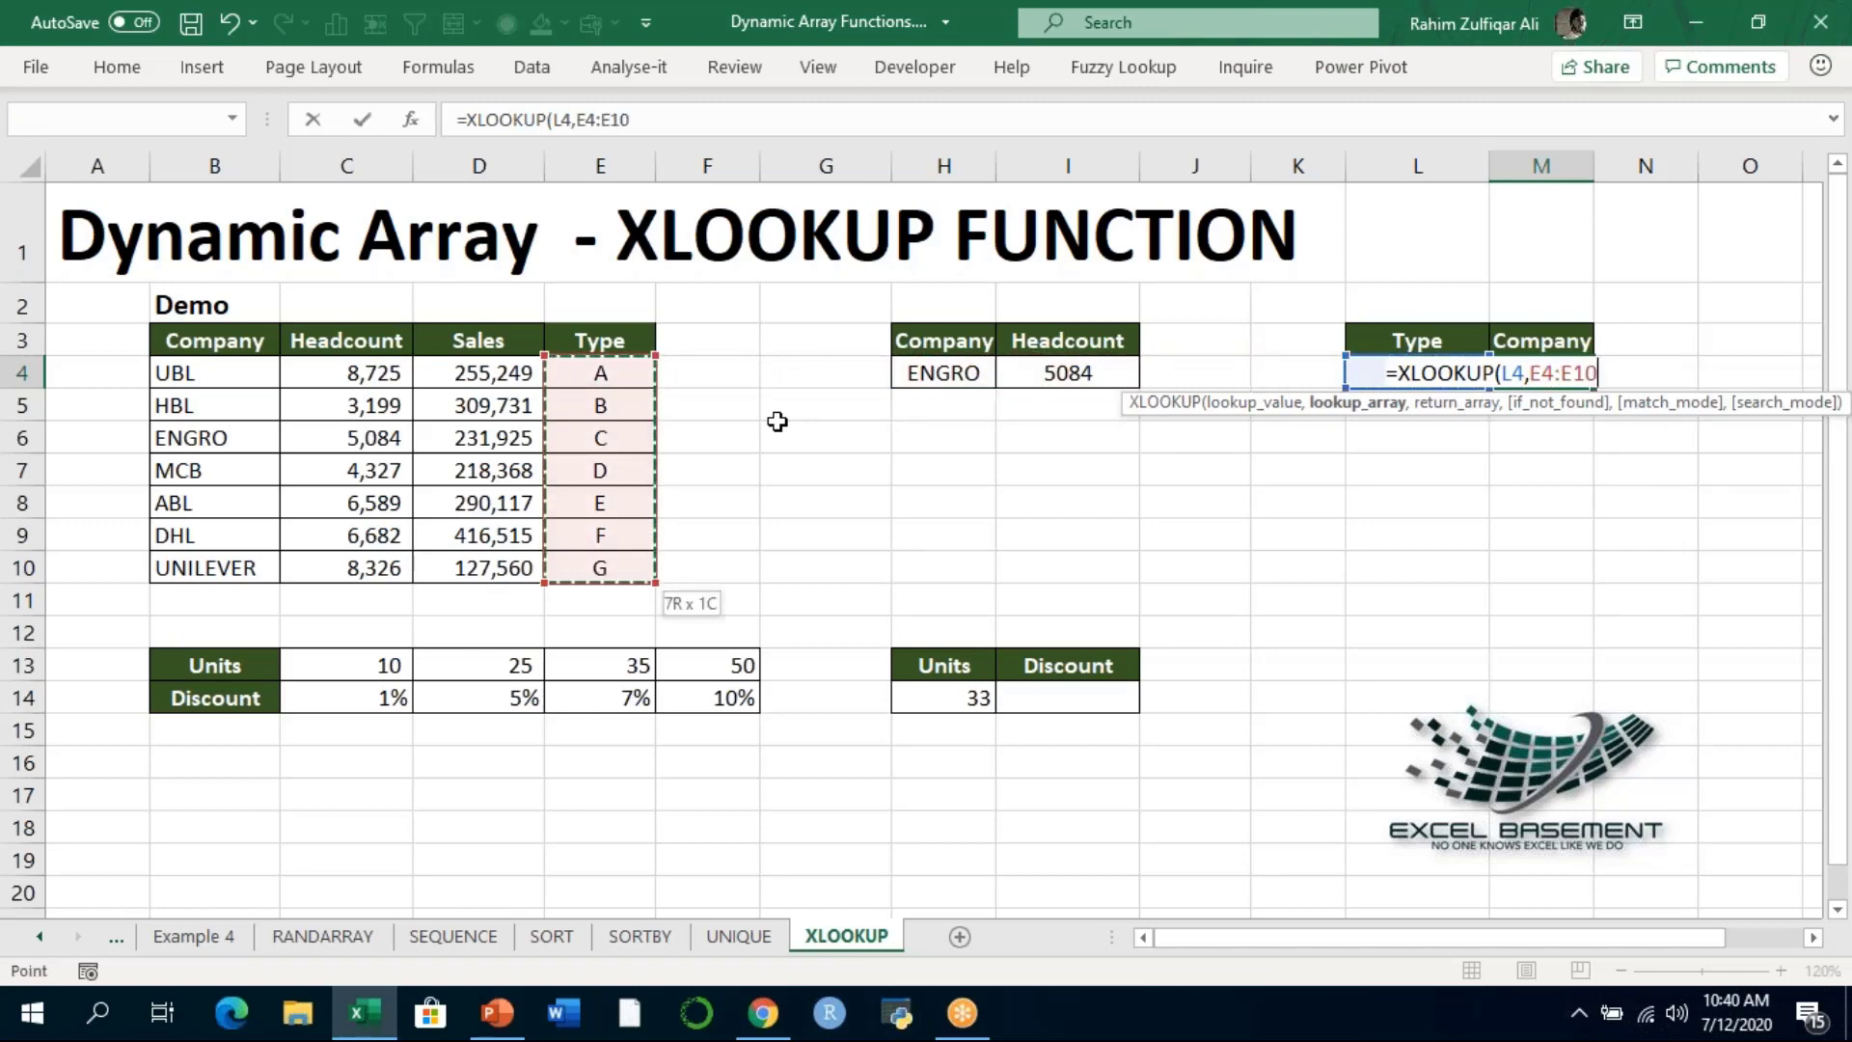
{"action": "type", "text": ","}
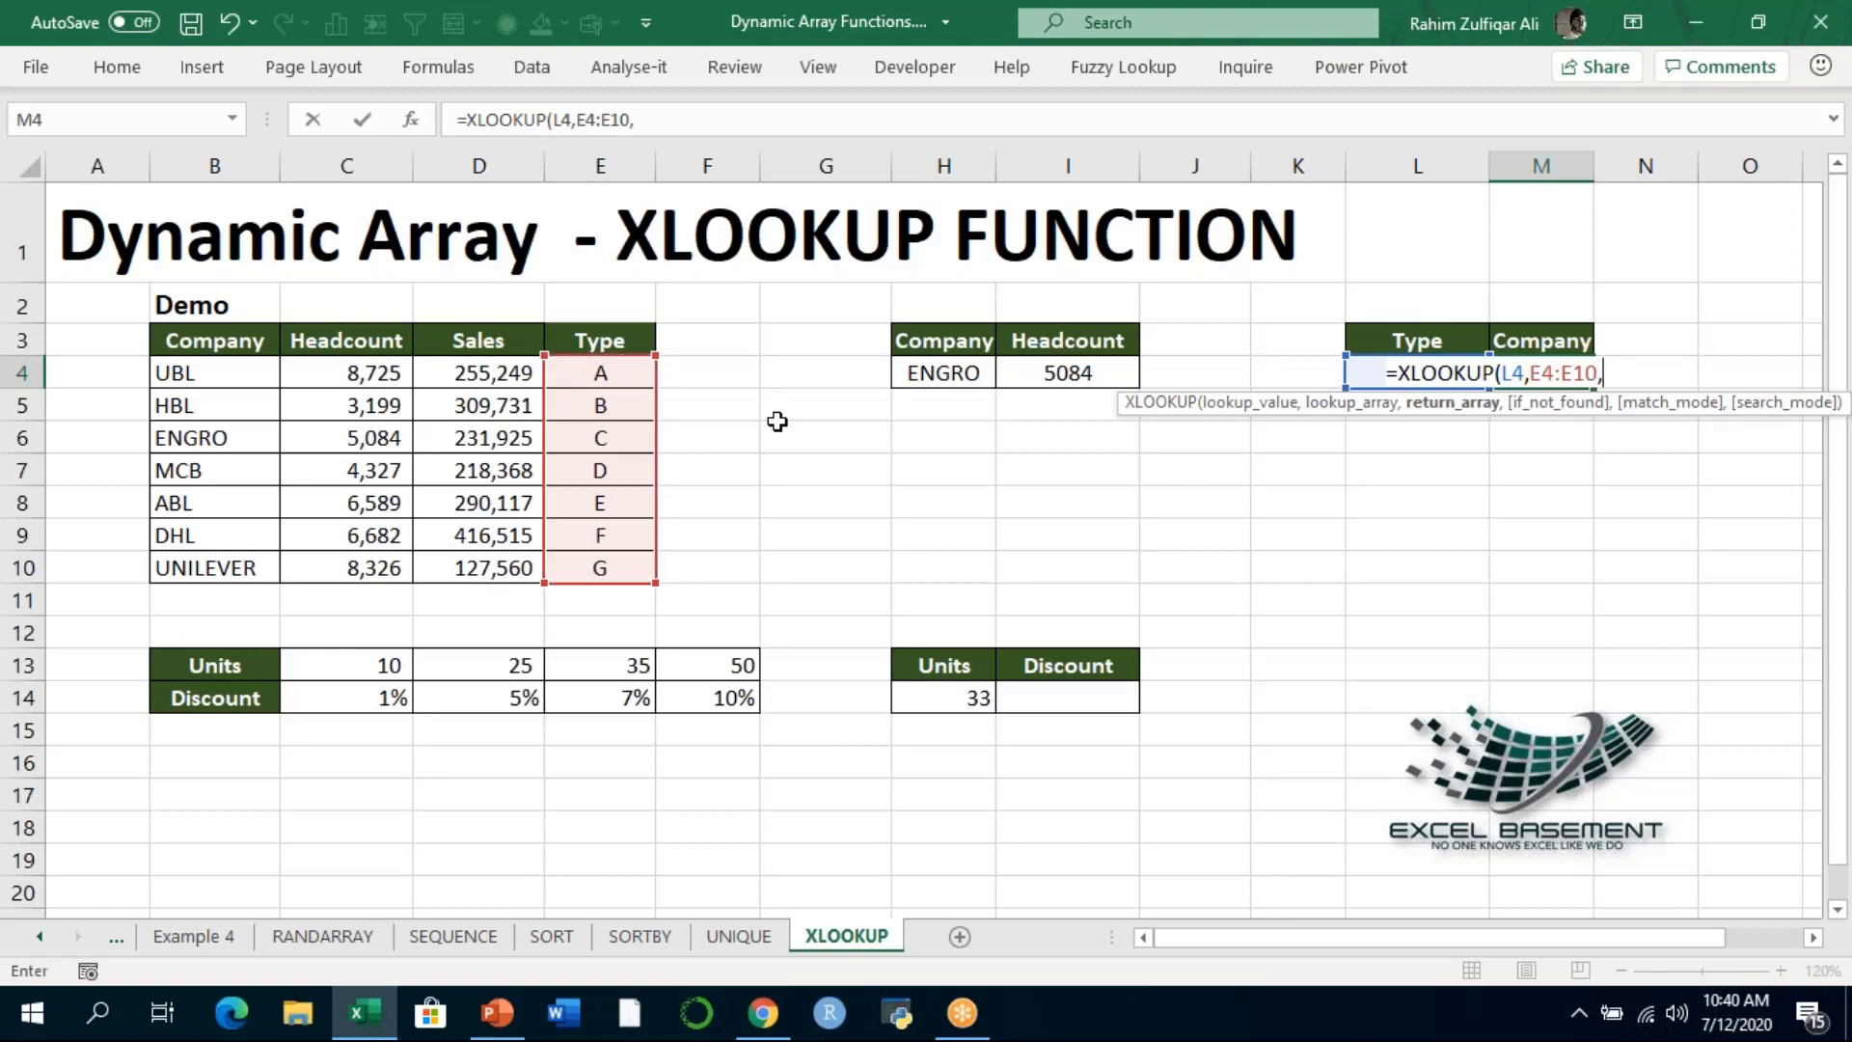
Use the companies in B4:B10 as the return array and complete the formula =XLOOKUP(L4,E4:E10,B4:B10) in M4
{"action": "key", "text": "Left"}
{"action": "key", "text": "Left"}
{"action": "key", "text": "Left"}
{"action": "key", "text": "Left"}
{"action": "key", "text": "Left"}
{"action": "key", "text": "Left"}
{"action": "key", "text": "Left"}
{"action": "key", "text": "Left"}
{"action": "key", "text": "Left"}
{"action": "key", "text": "Left"}
{"action": "key", "text": "Left"}
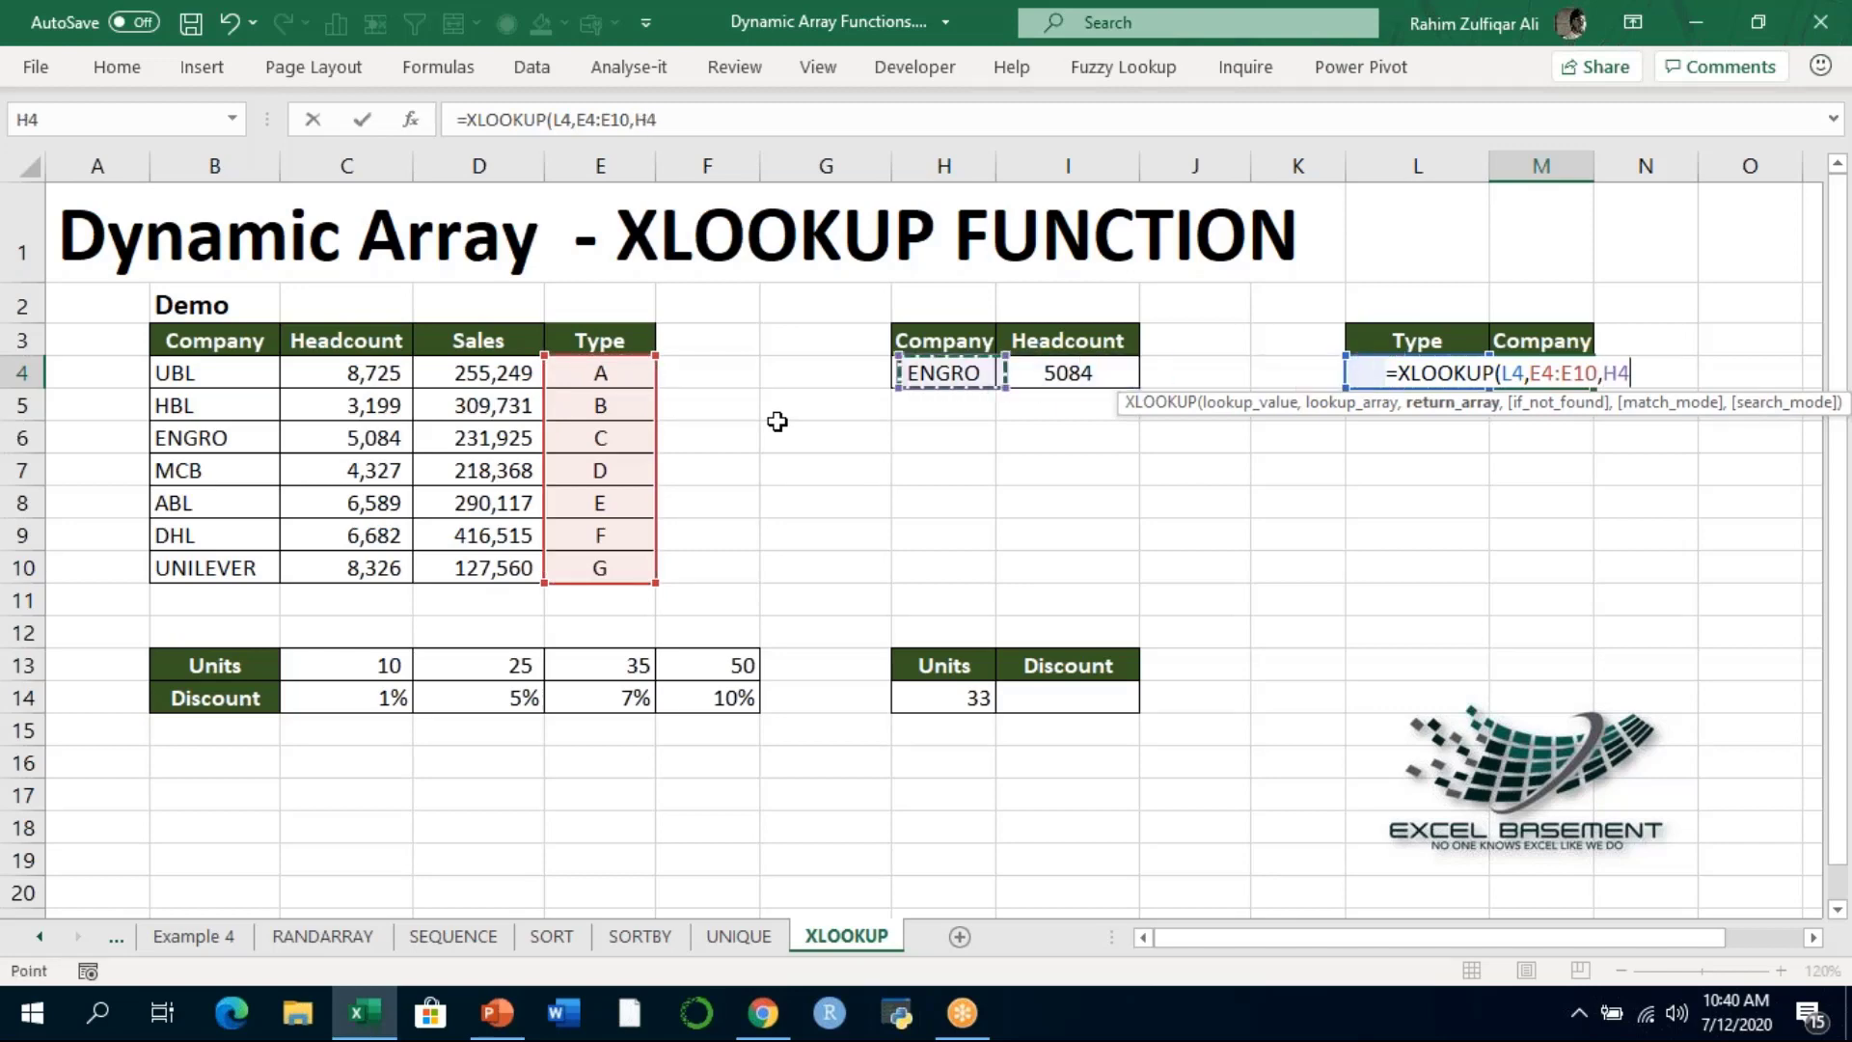
{"action": "key", "text": "shift+Down"}
{"action": "key", "text": "shift+Down"}
{"action": "key", "text": "shift+Down"}
{"action": "key", "text": "shift+Down"}
{"action": "key", "text": "shift+Down"}
{"action": "key", "text": "shift+Down"}
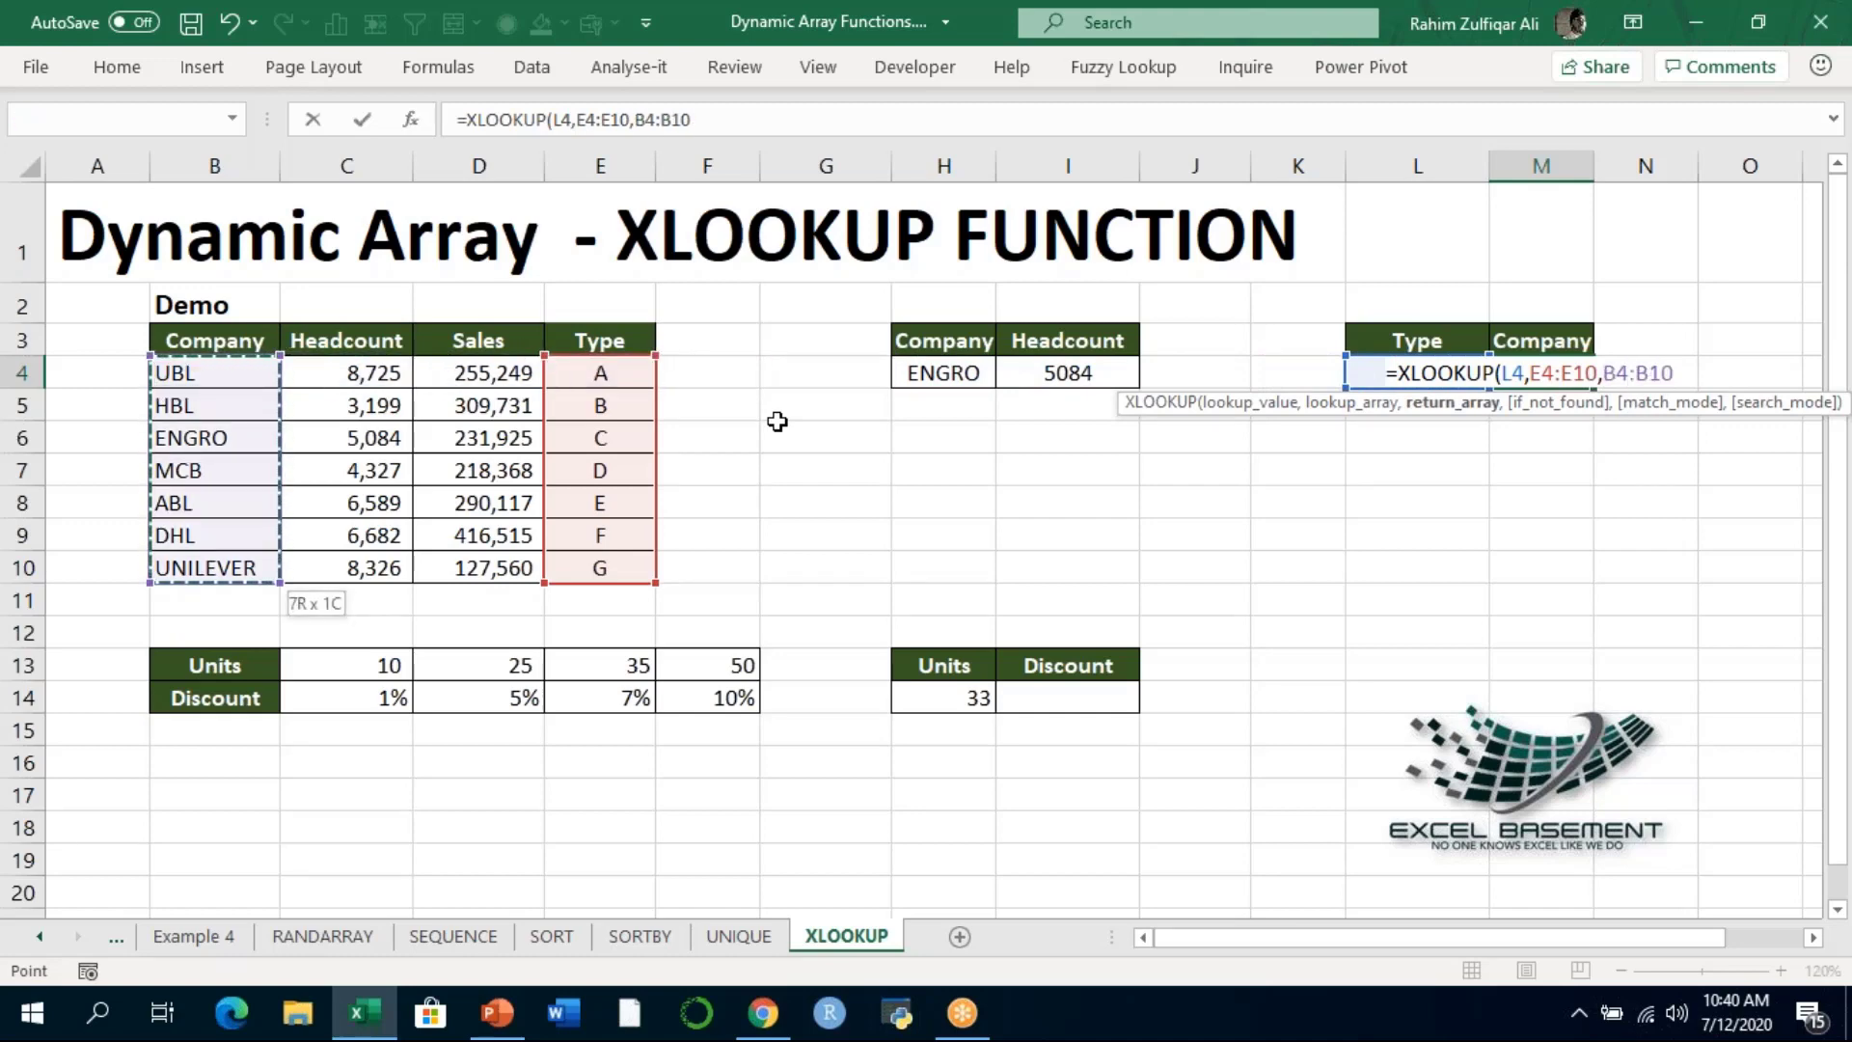
{"action": "type", "text": ")"}
{"action": "key", "text": "Return"}
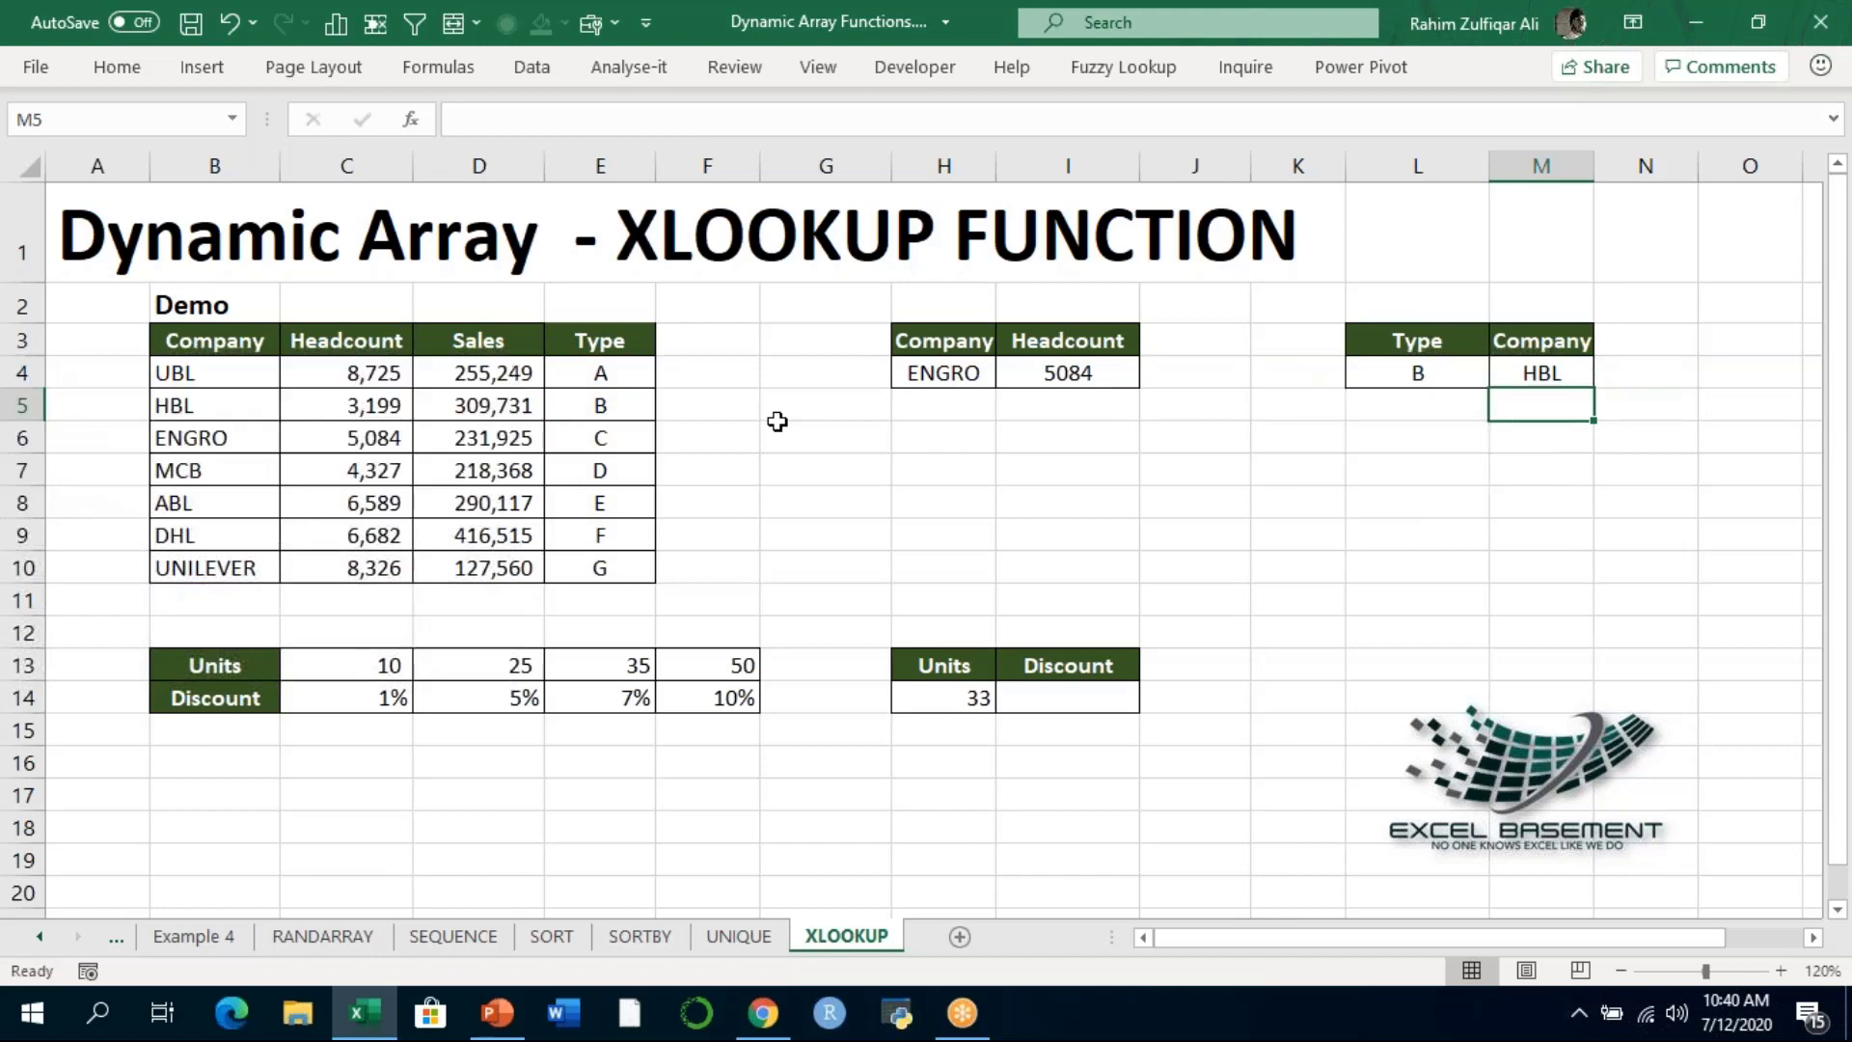
Compare the M4 result with the type B row of the demo table and review the arguments of its formula
{"action": "key", "text": "Up"}
{"action": "key", "text": "Left"}
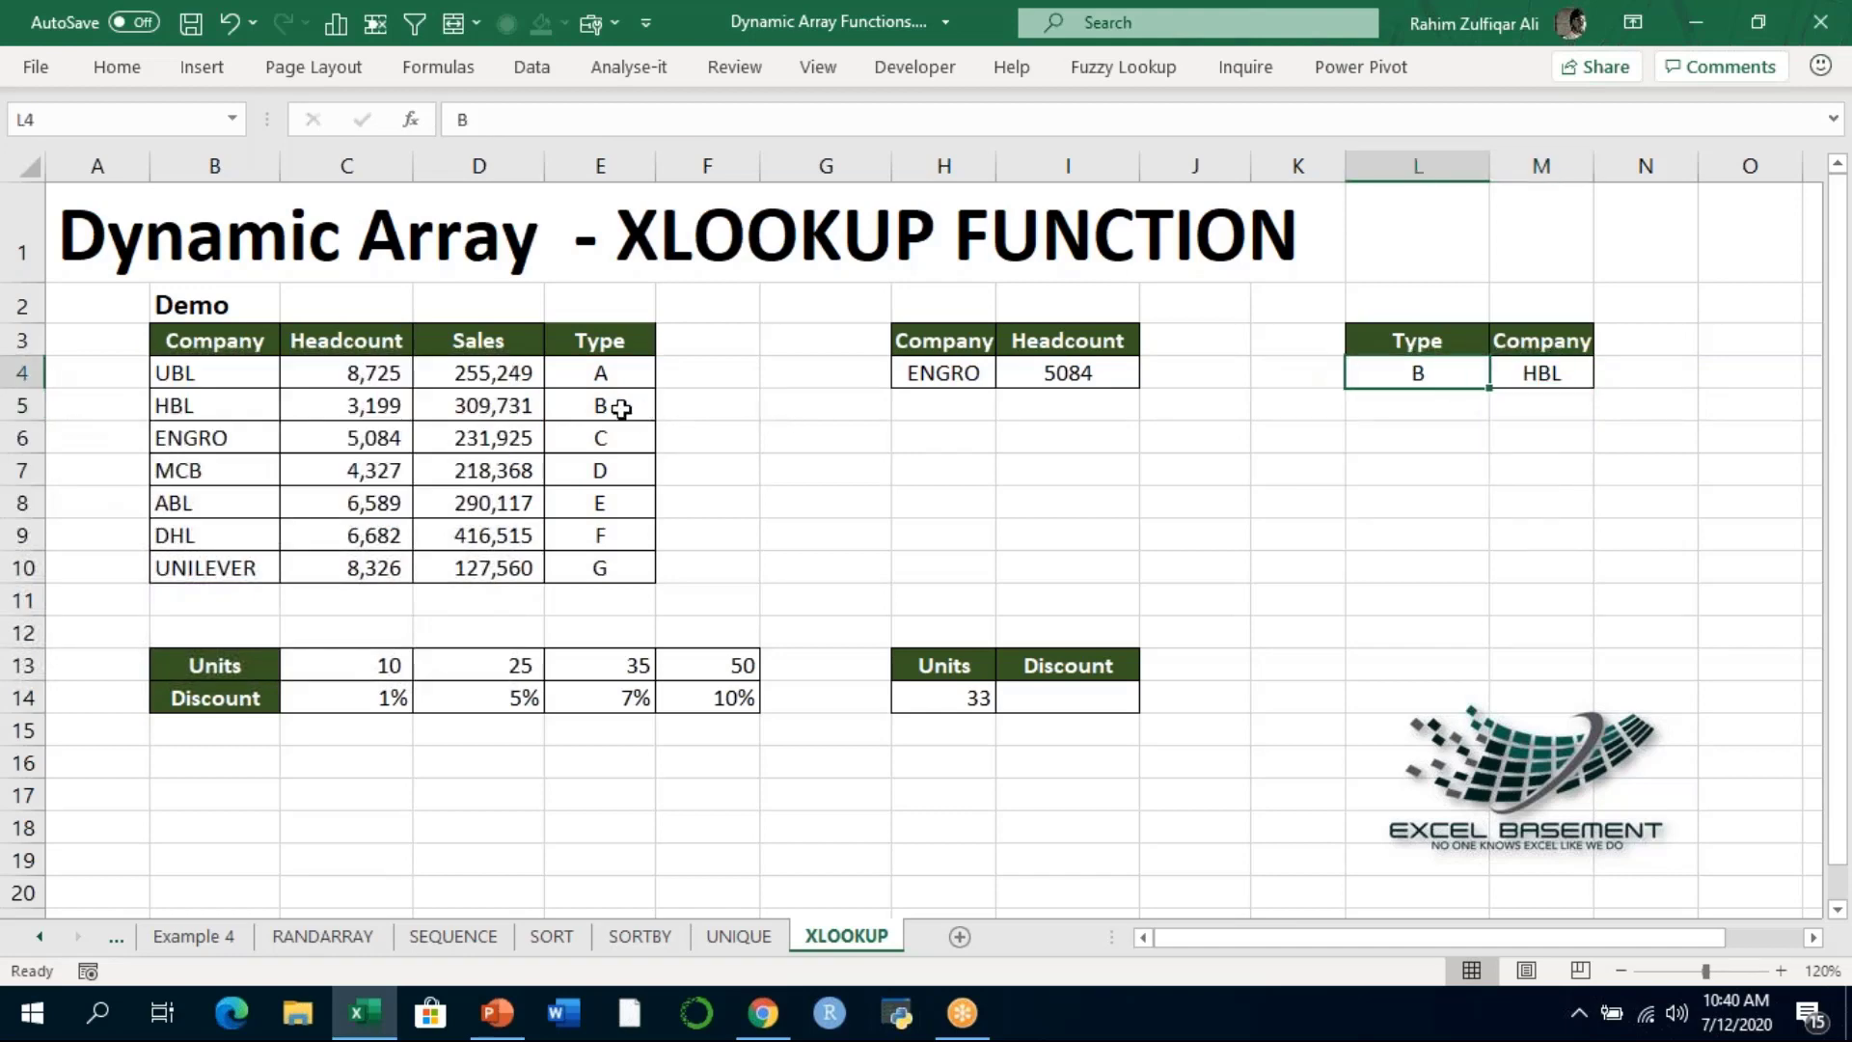
{"action": "left_click", "coordinate": [616, 407]}
{"action": "left_click", "coordinate": [176, 411]}
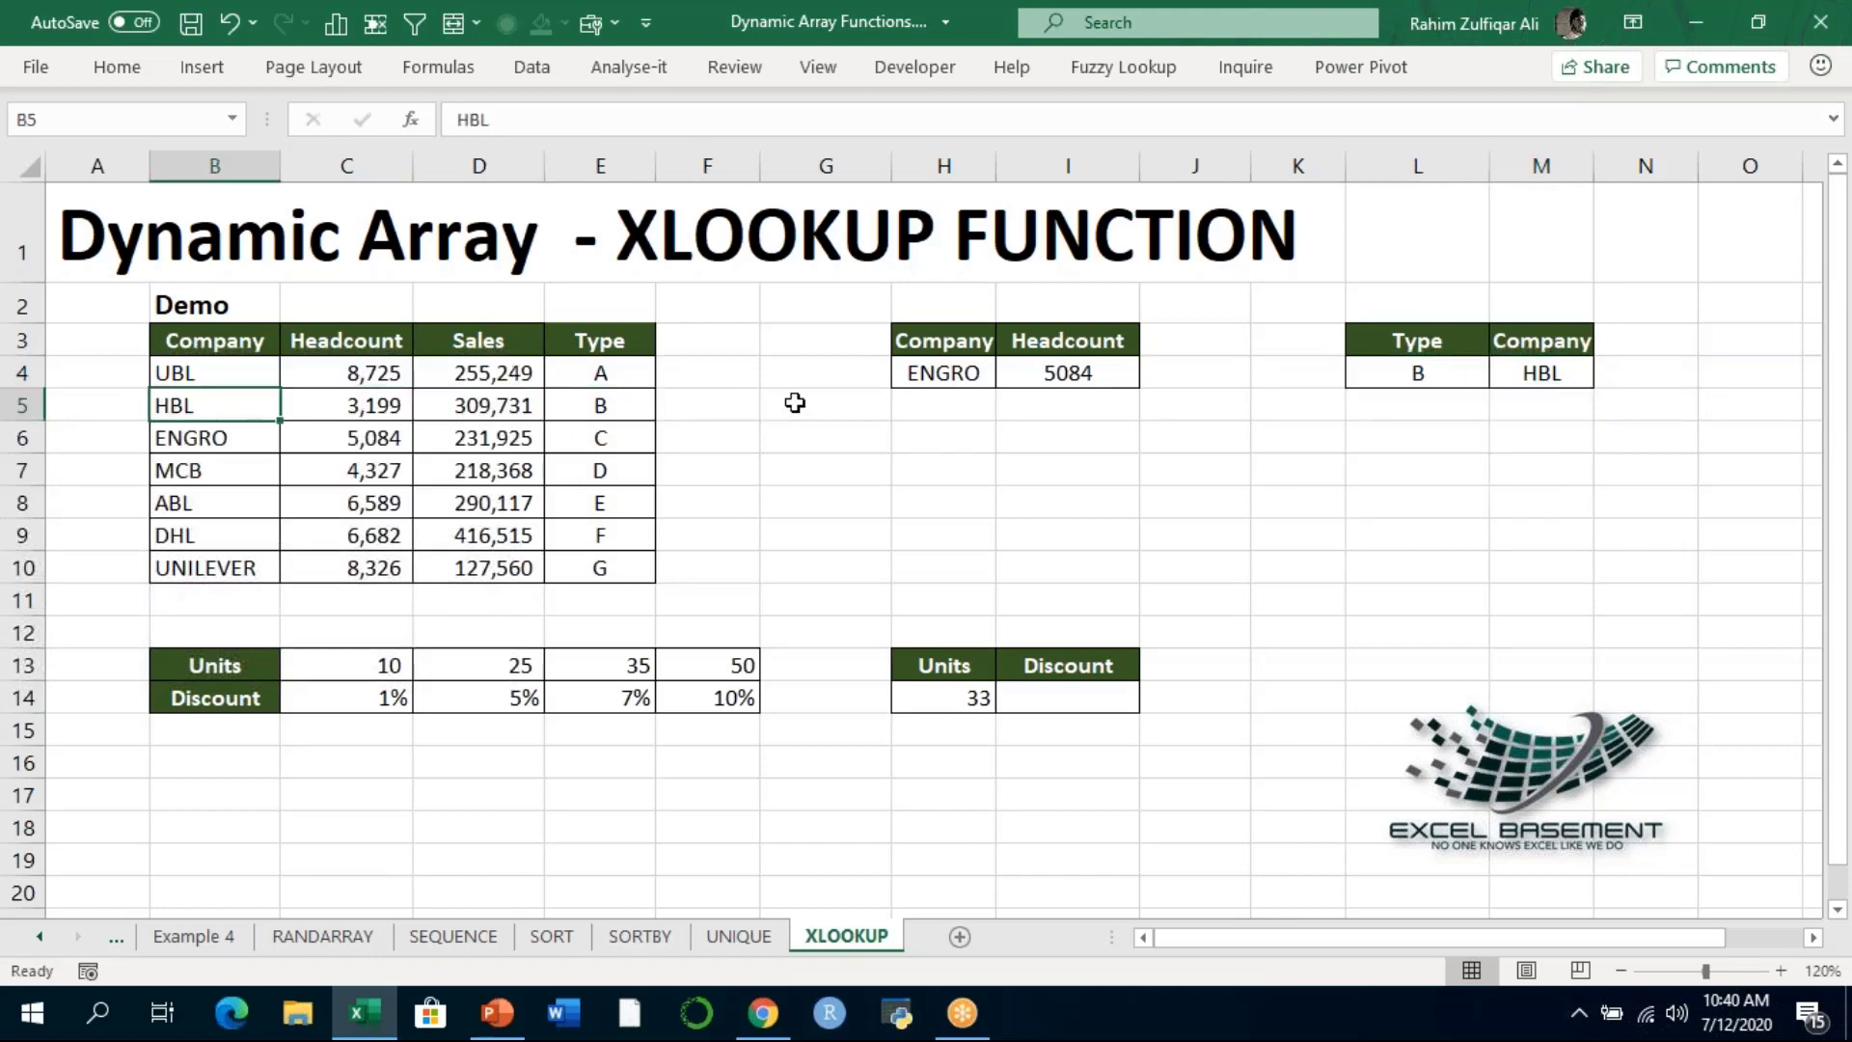
{"action": "left_click", "coordinate": [1502, 376]}
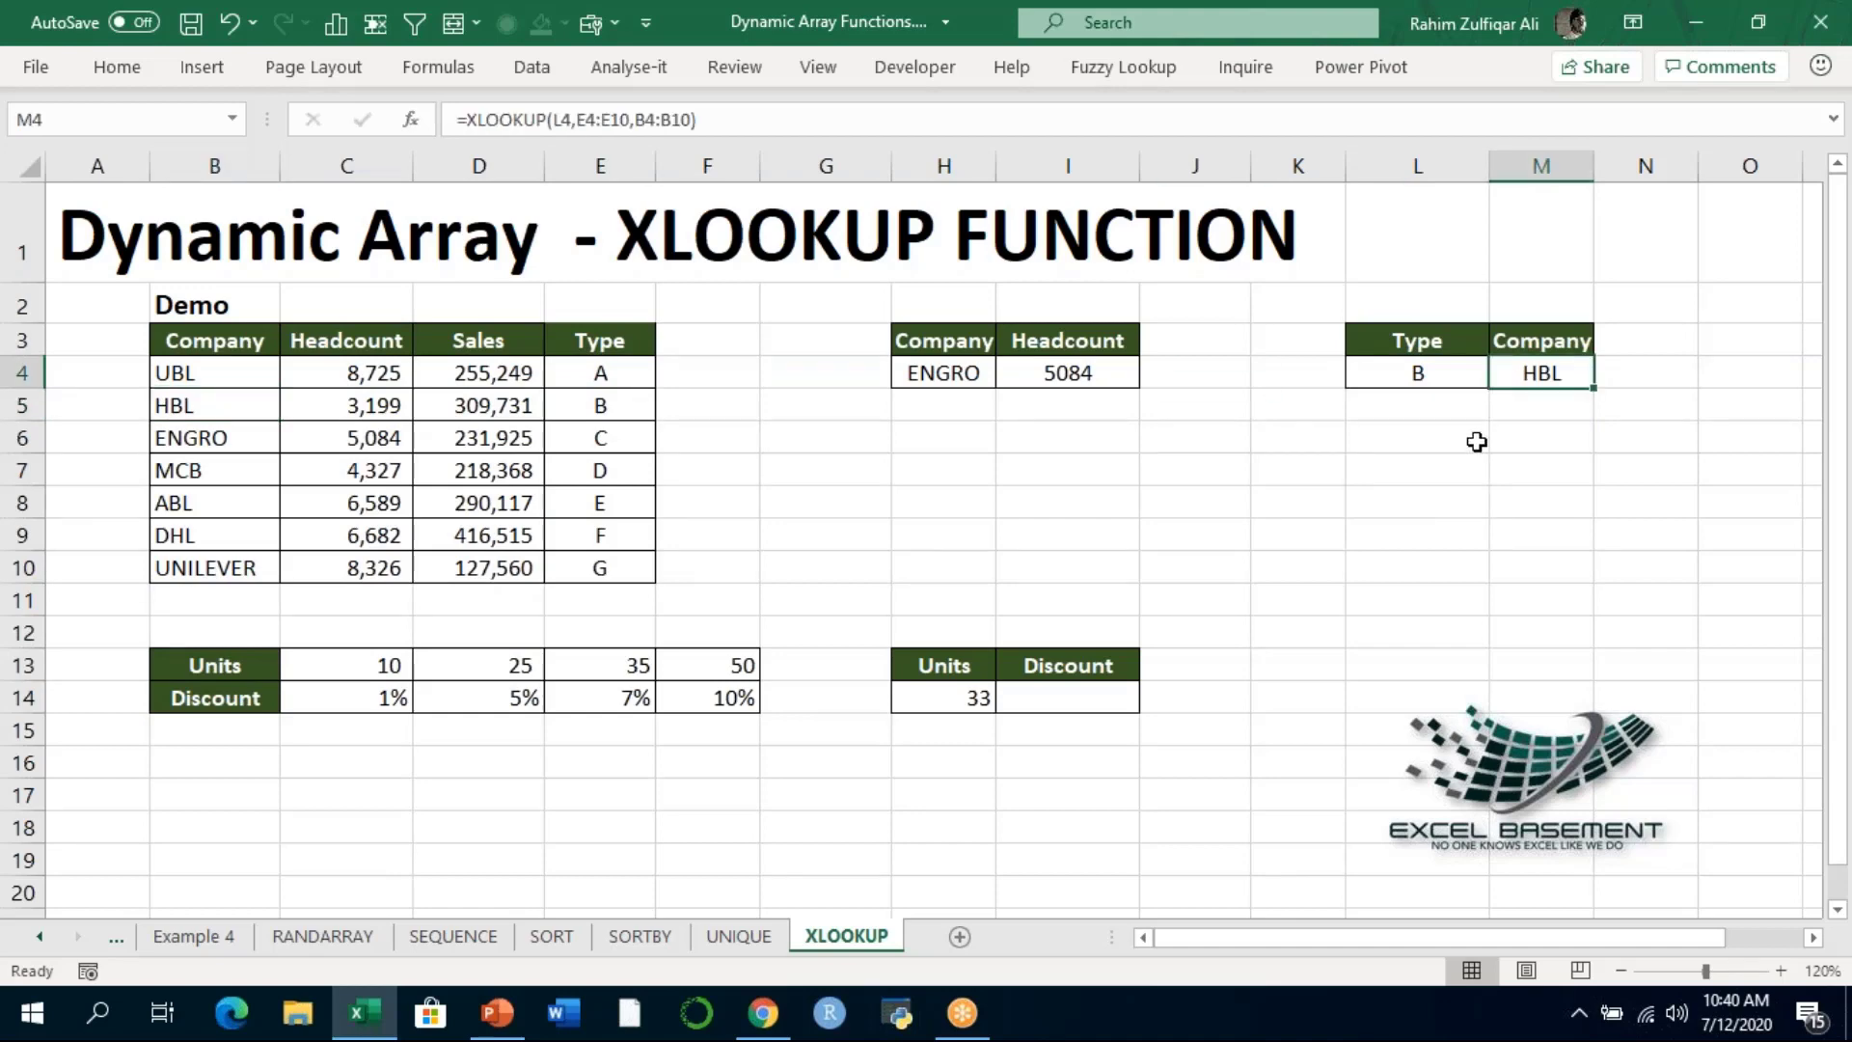
{"action": "double_click", "coordinate": [1543, 376]}
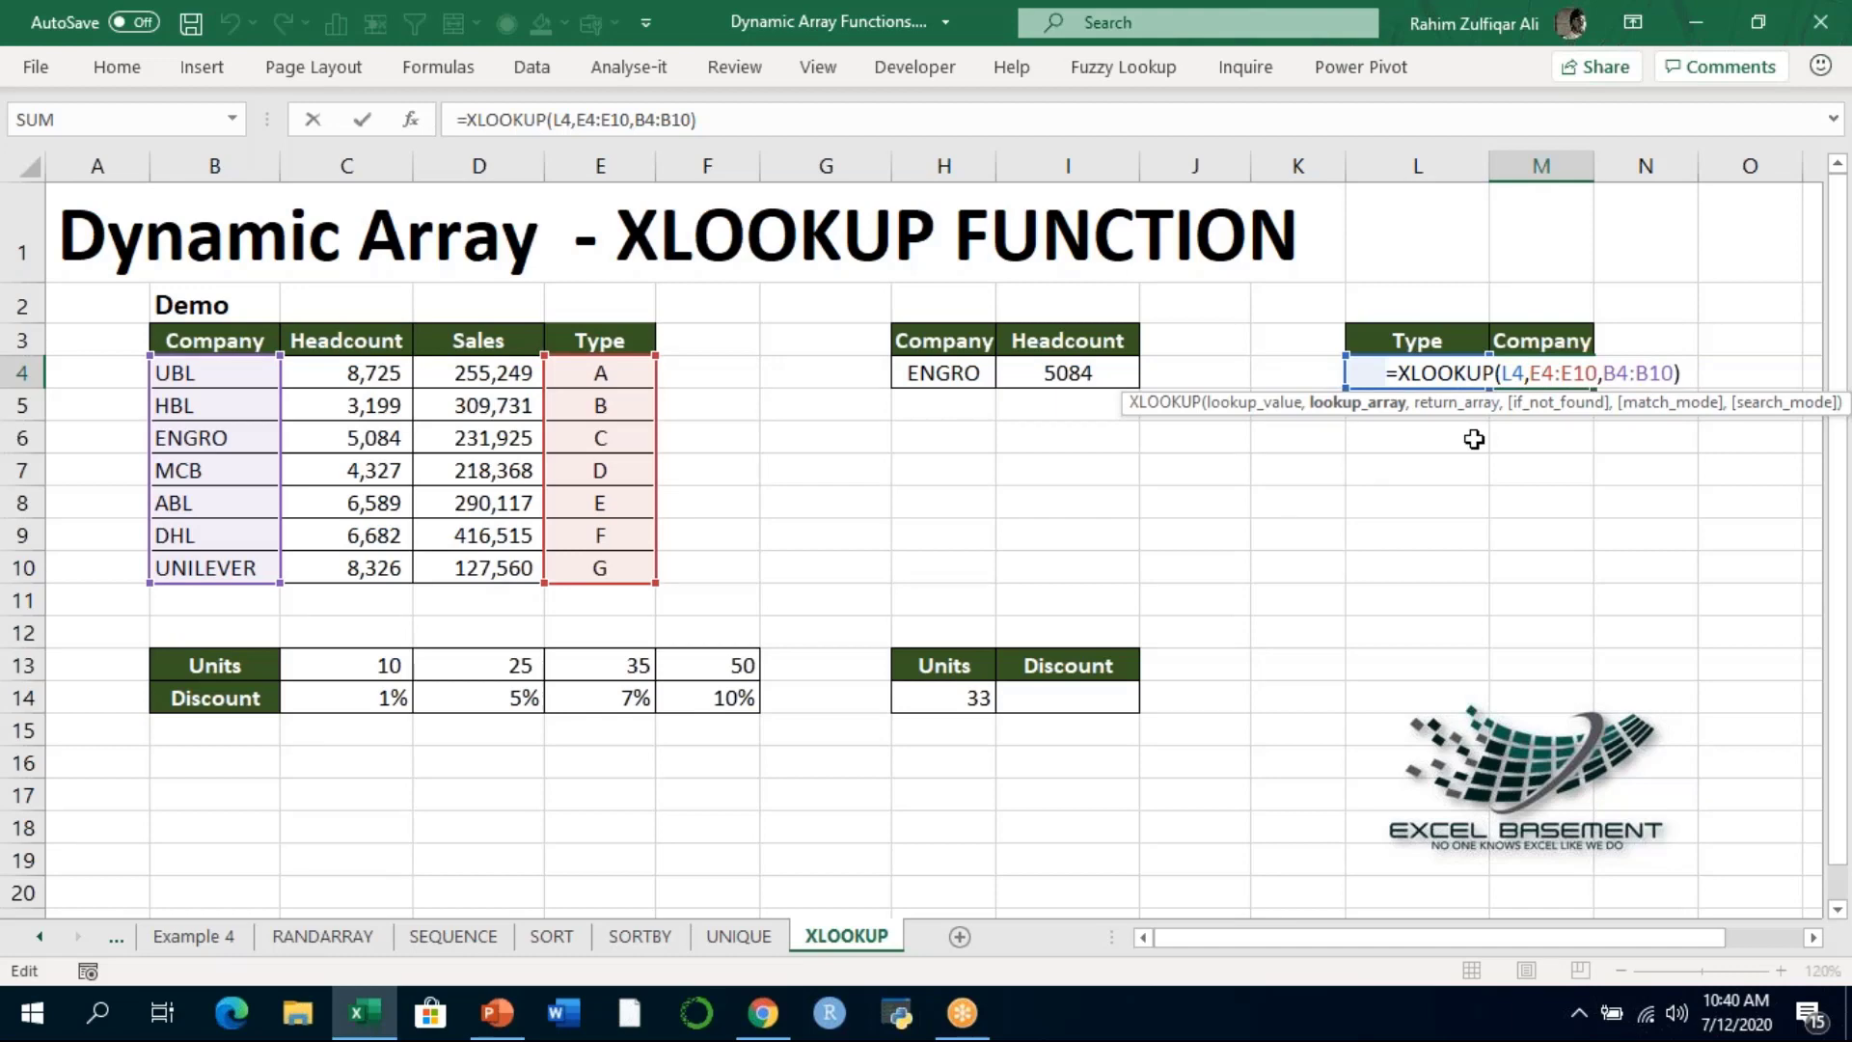
{"action": "key", "text": "Return"}
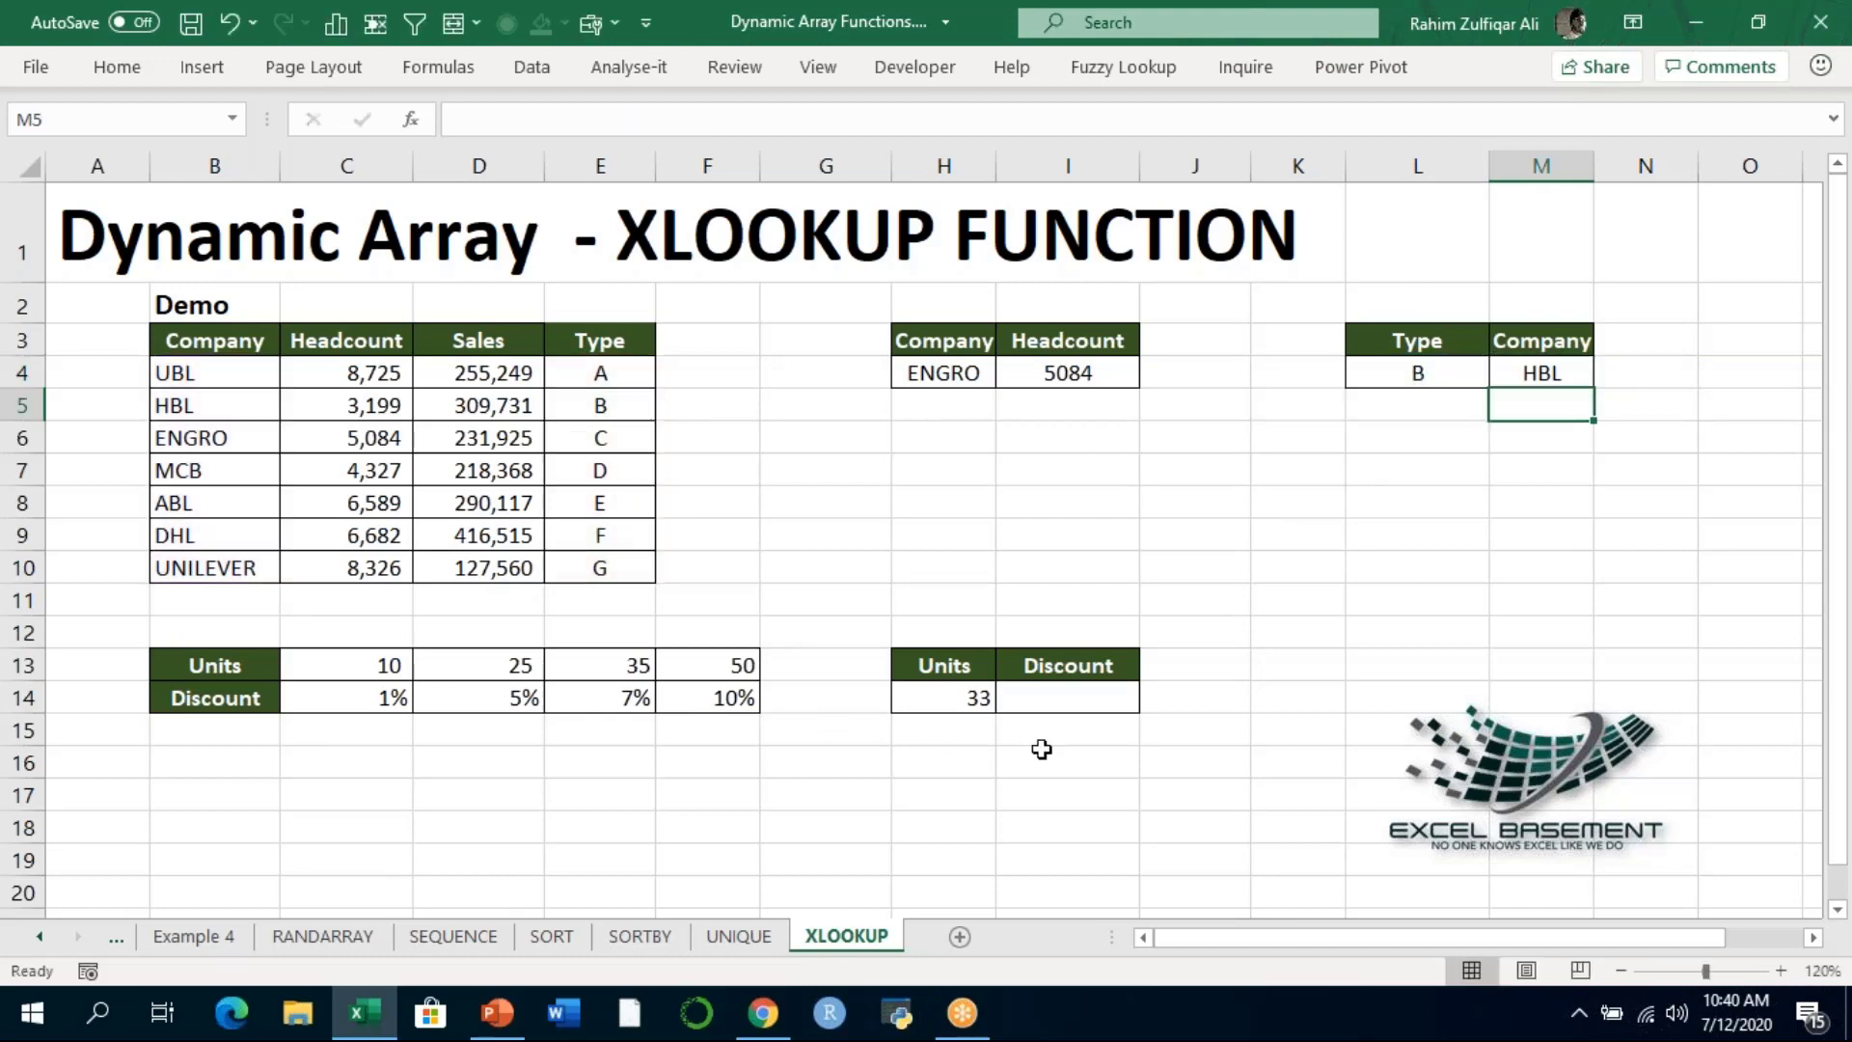
Examine the horizontal Units and Discount table in B13:F14 and the units value in H14 whose discount is needed
{"action": "left_click", "coordinate": [1051, 707]}
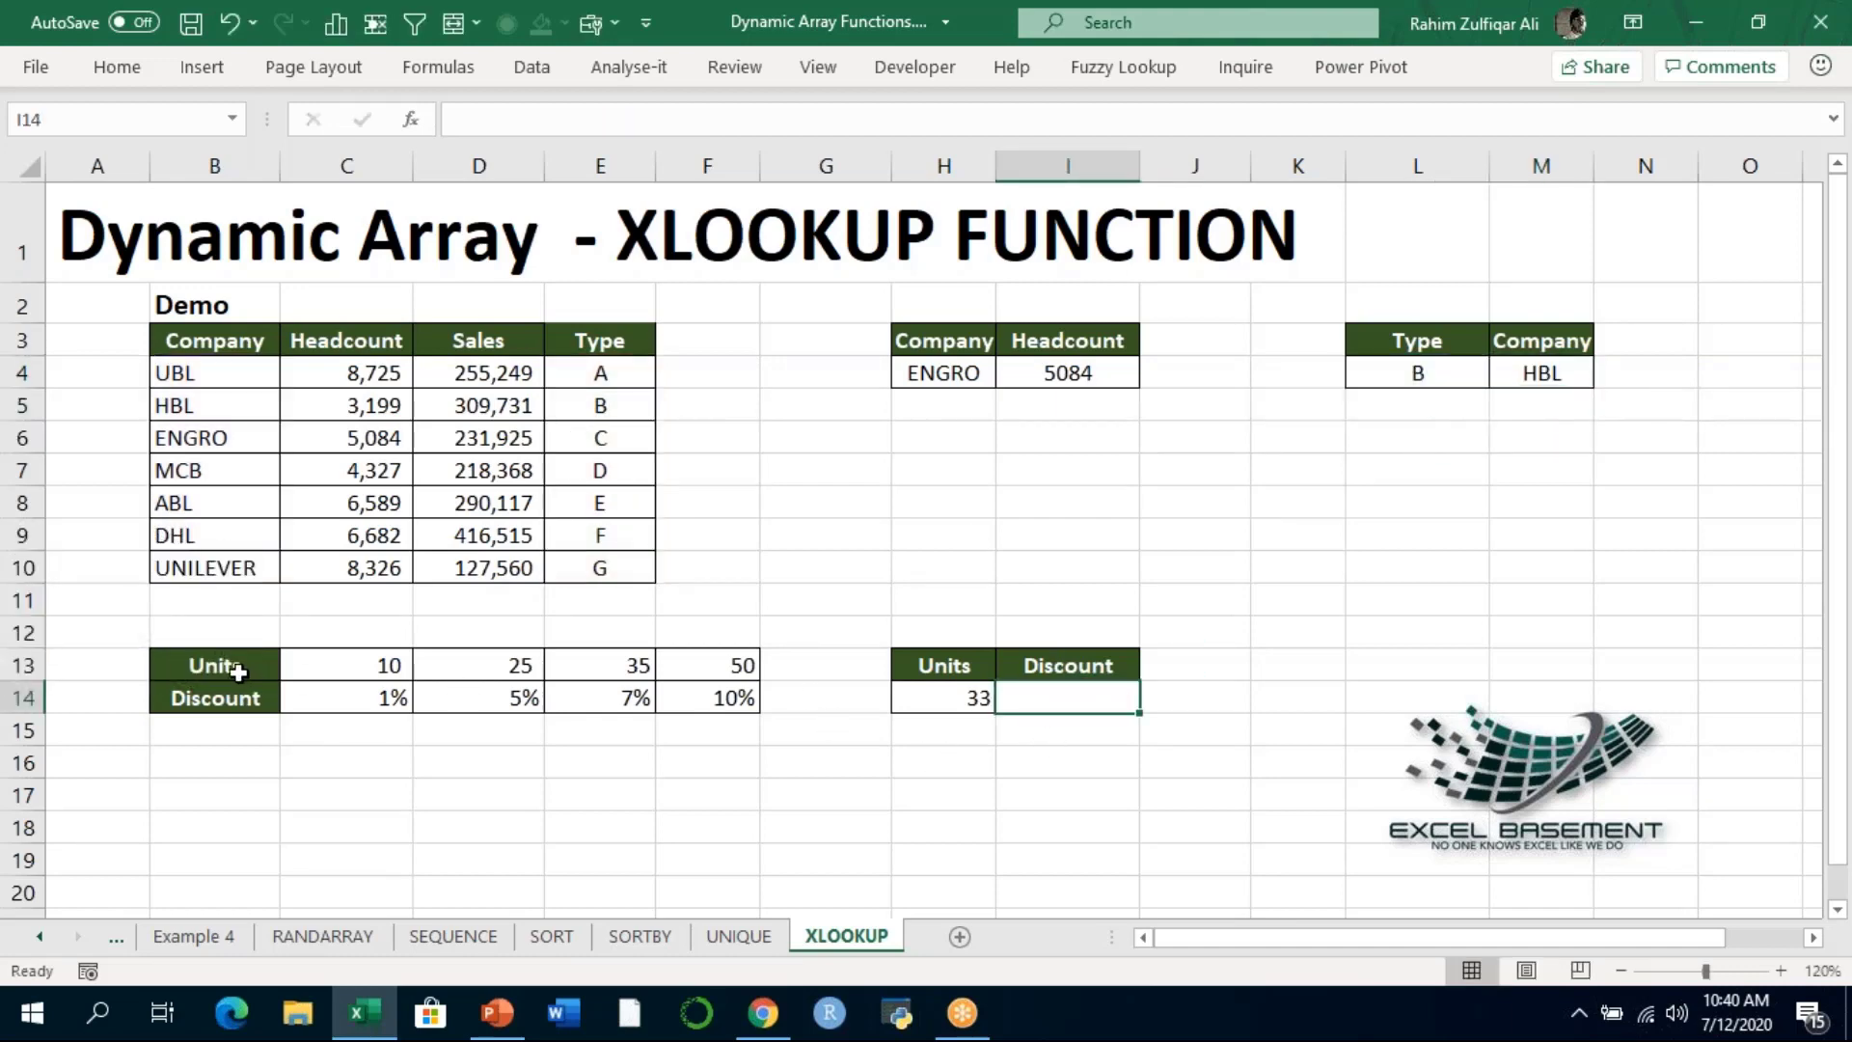
{"action": "left_click_drag", "start_coordinate": [233, 665], "coordinate": [685, 693]}
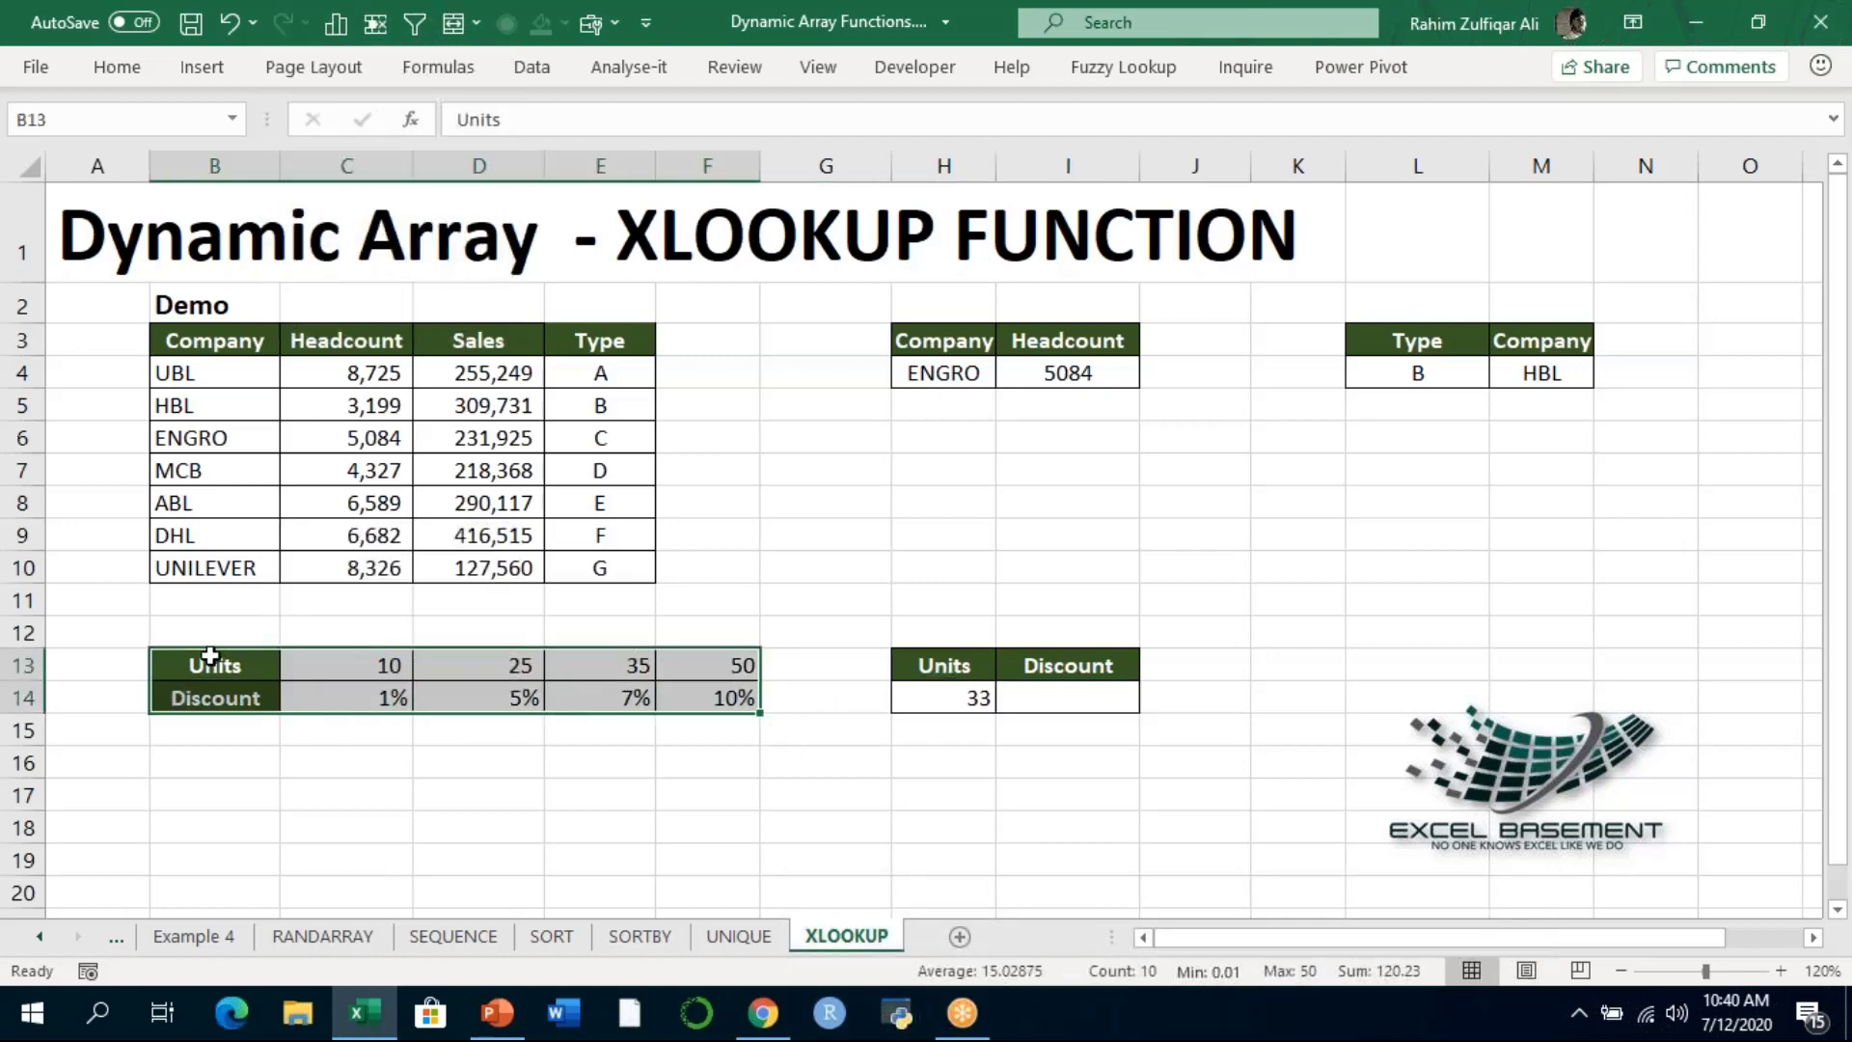
{"action": "left_click", "coordinate": [328, 664]}
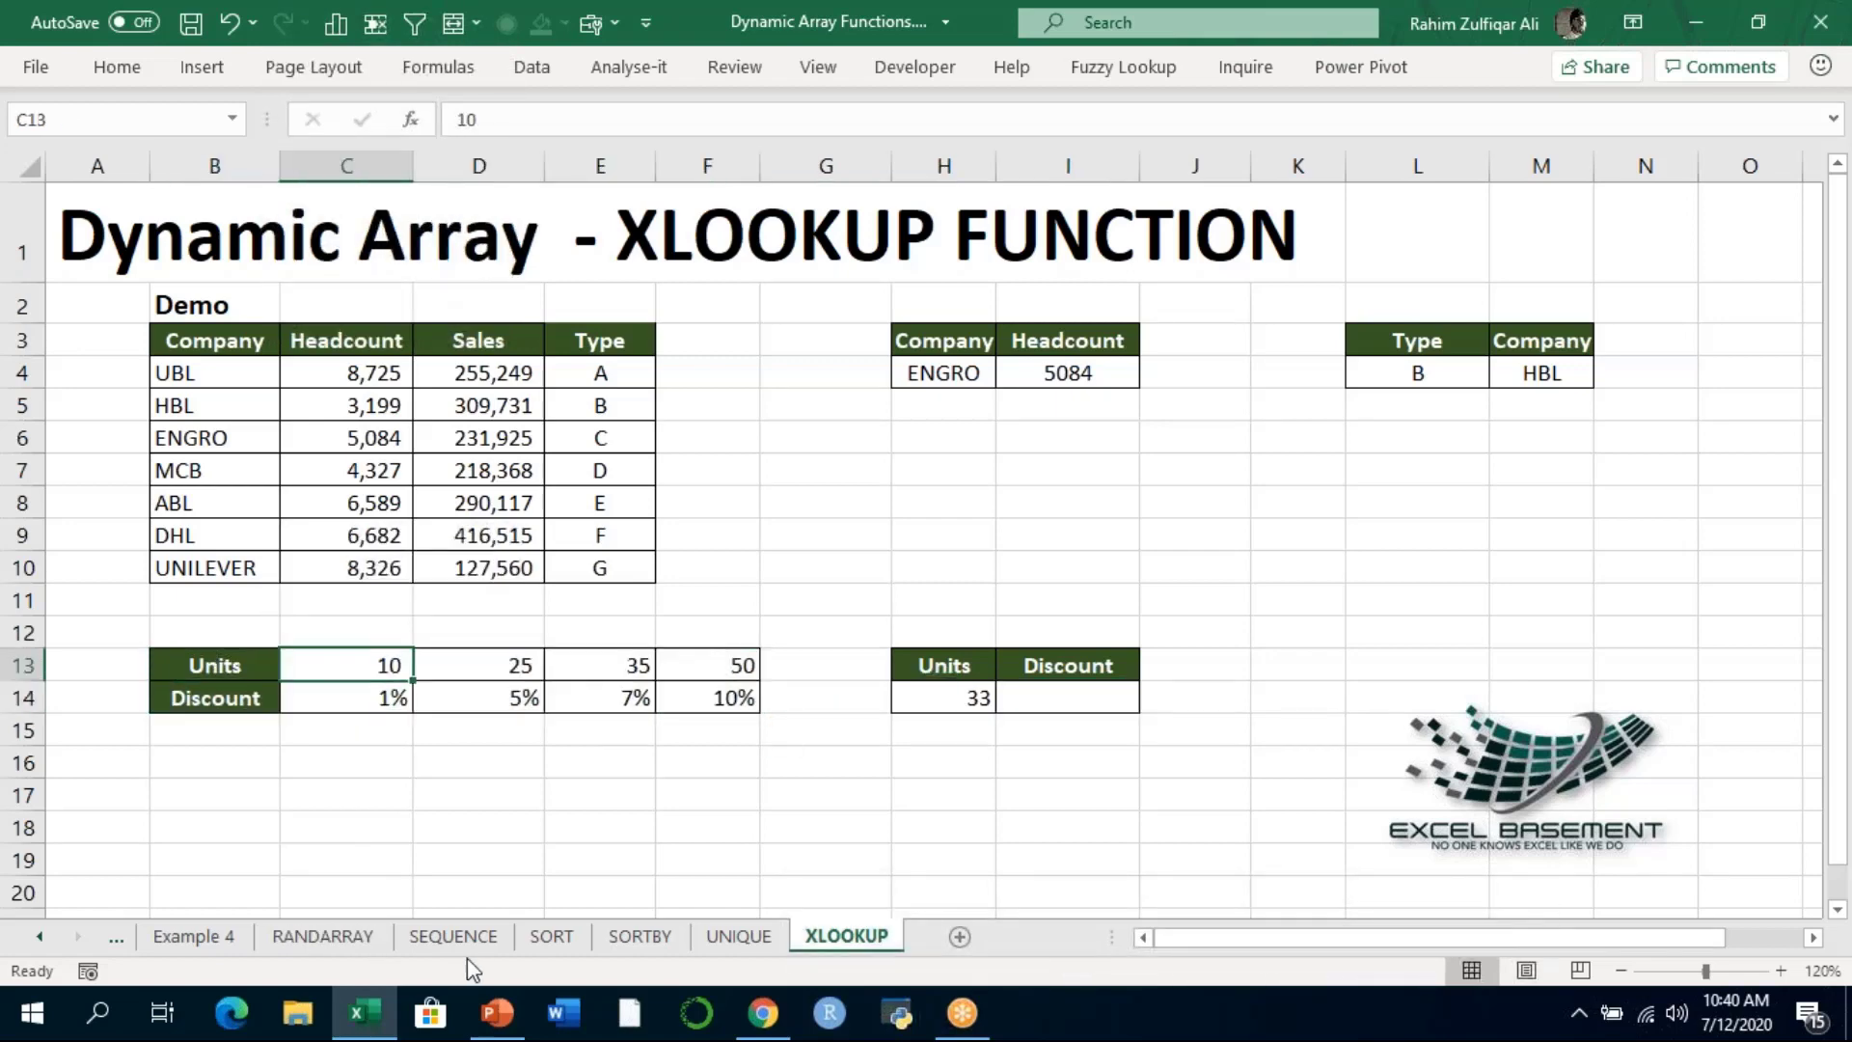
{"action": "key", "text": "Right"}
{"action": "key", "text": "Right"}
{"action": "key", "text": "Right"}
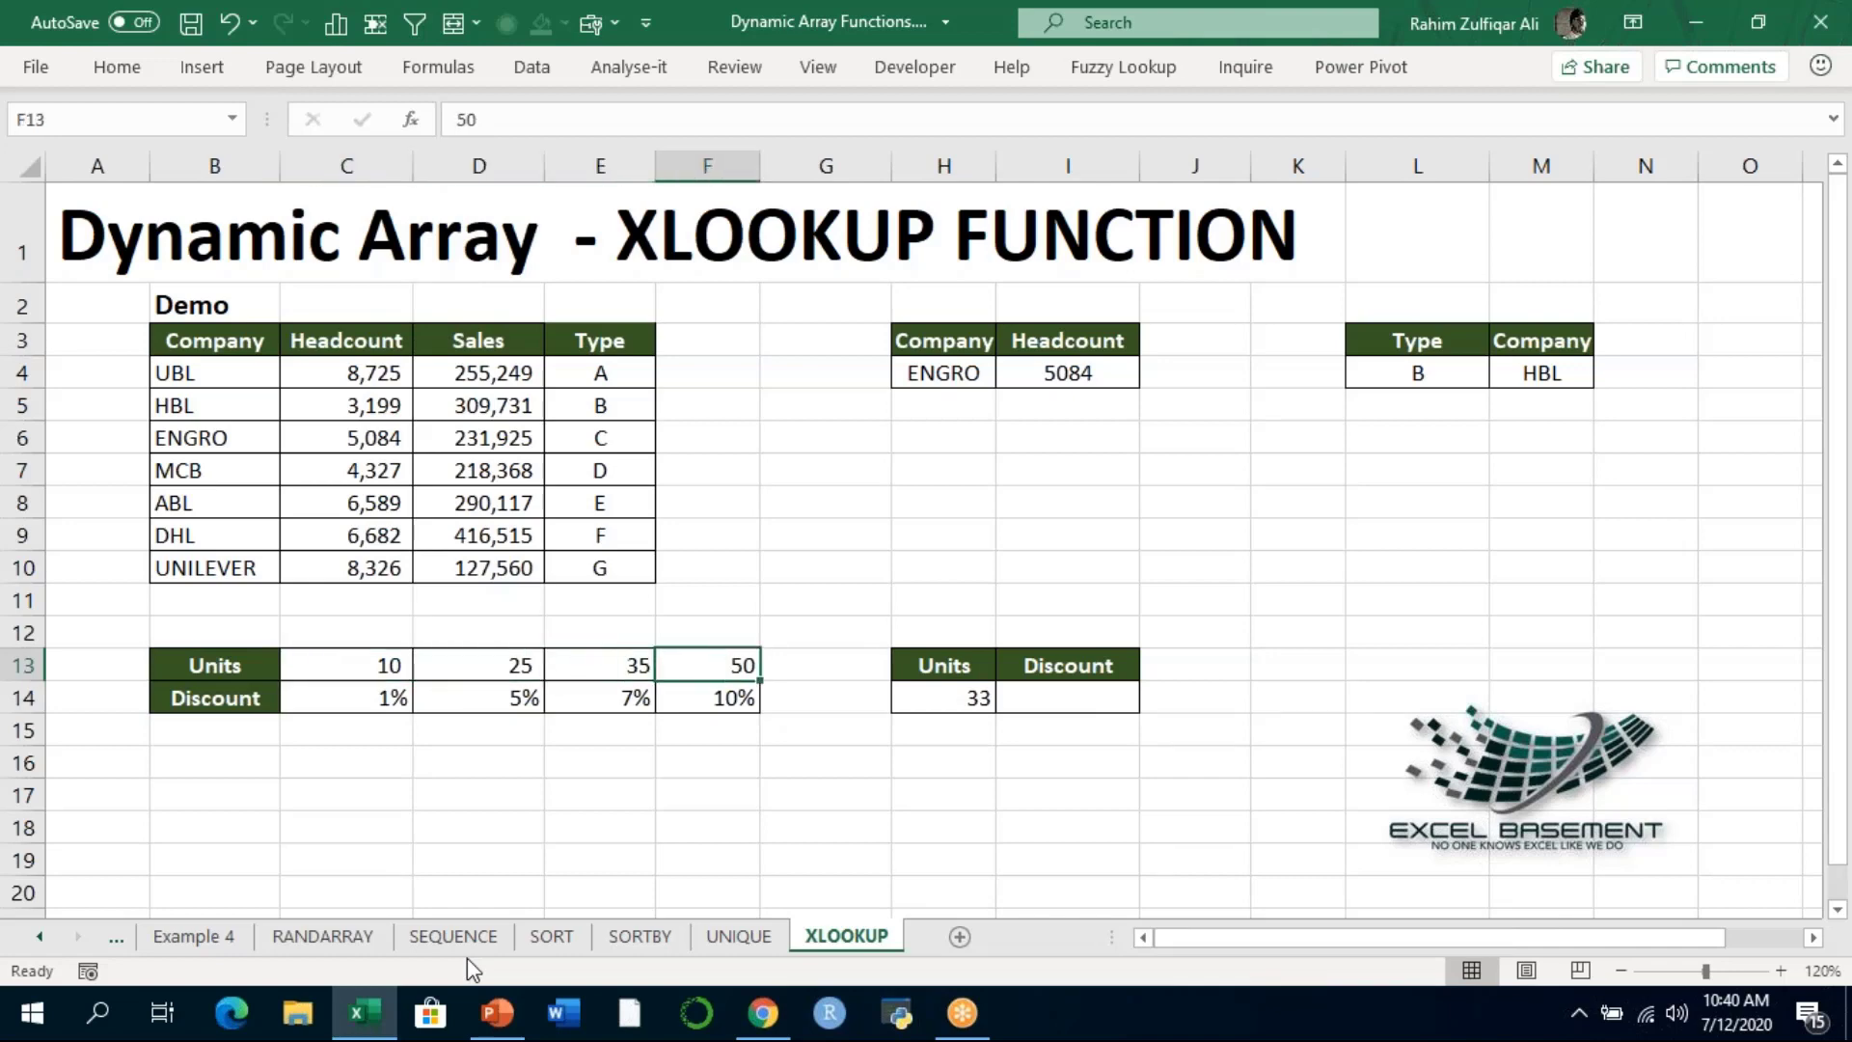
{"action": "key", "text": "Left"}
{"action": "key", "text": "Left"}
{"action": "key", "text": "Left"}
{"action": "key", "text": "Left"}
{"action": "key", "text": "Down"}
{"action": "key", "text": "Right"}
{"action": "key", "text": "Right"}
{"action": "key", "text": "Right"}
{"action": "key", "text": "Right"}
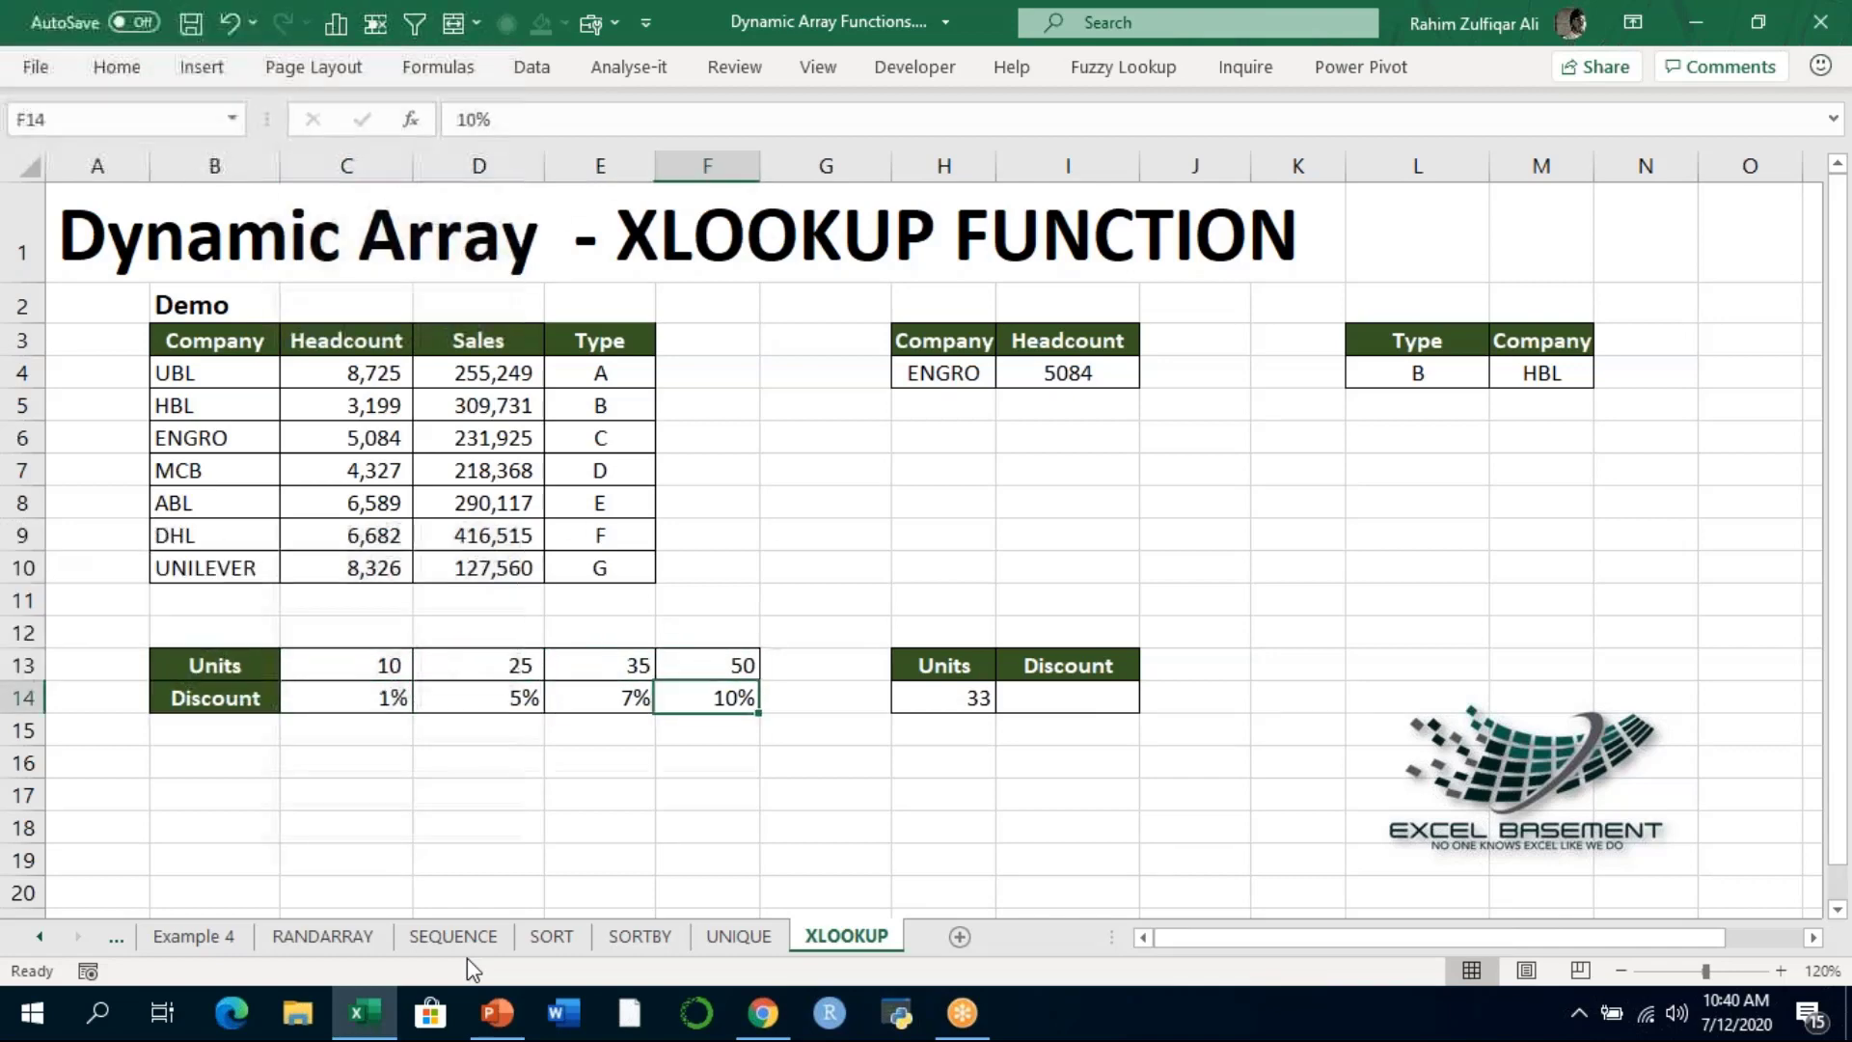
{"action": "key", "text": "Right"}
{"action": "key", "text": "Right"}
{"action": "key", "text": "Right"}
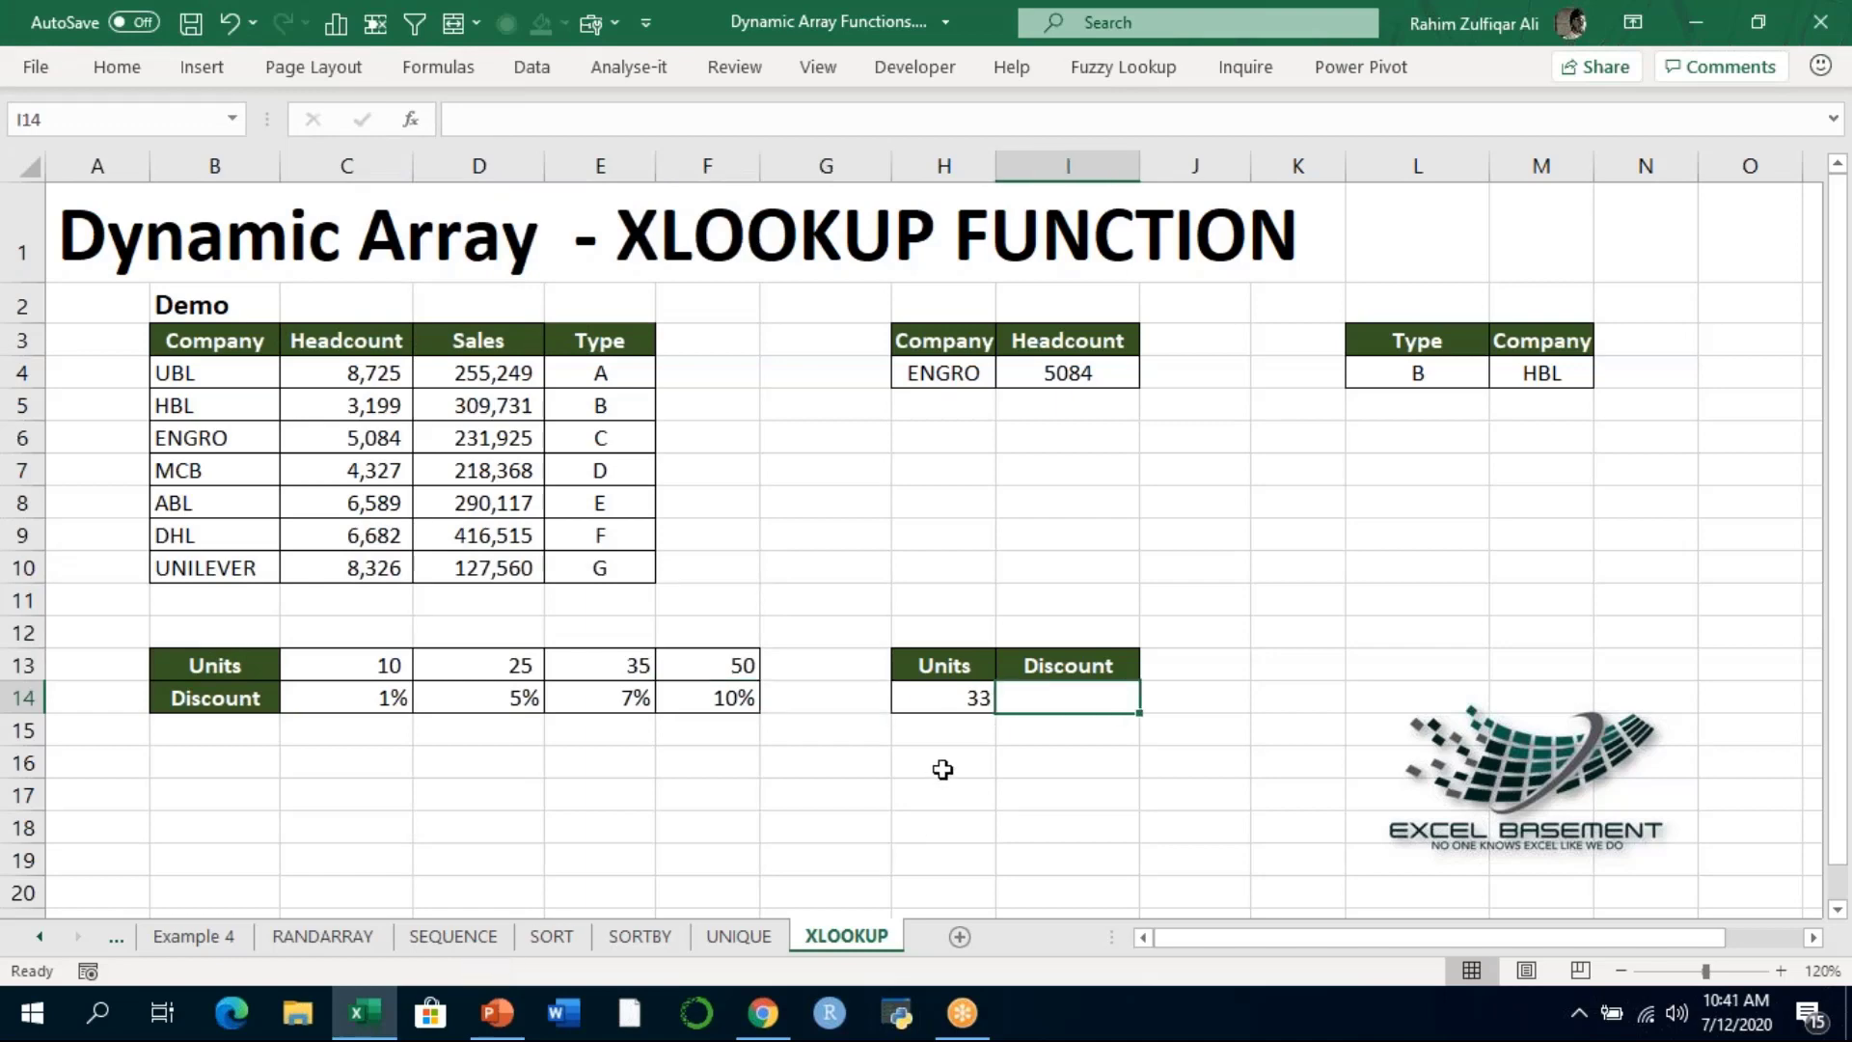
{"action": "left_click", "coordinate": [935, 703]}
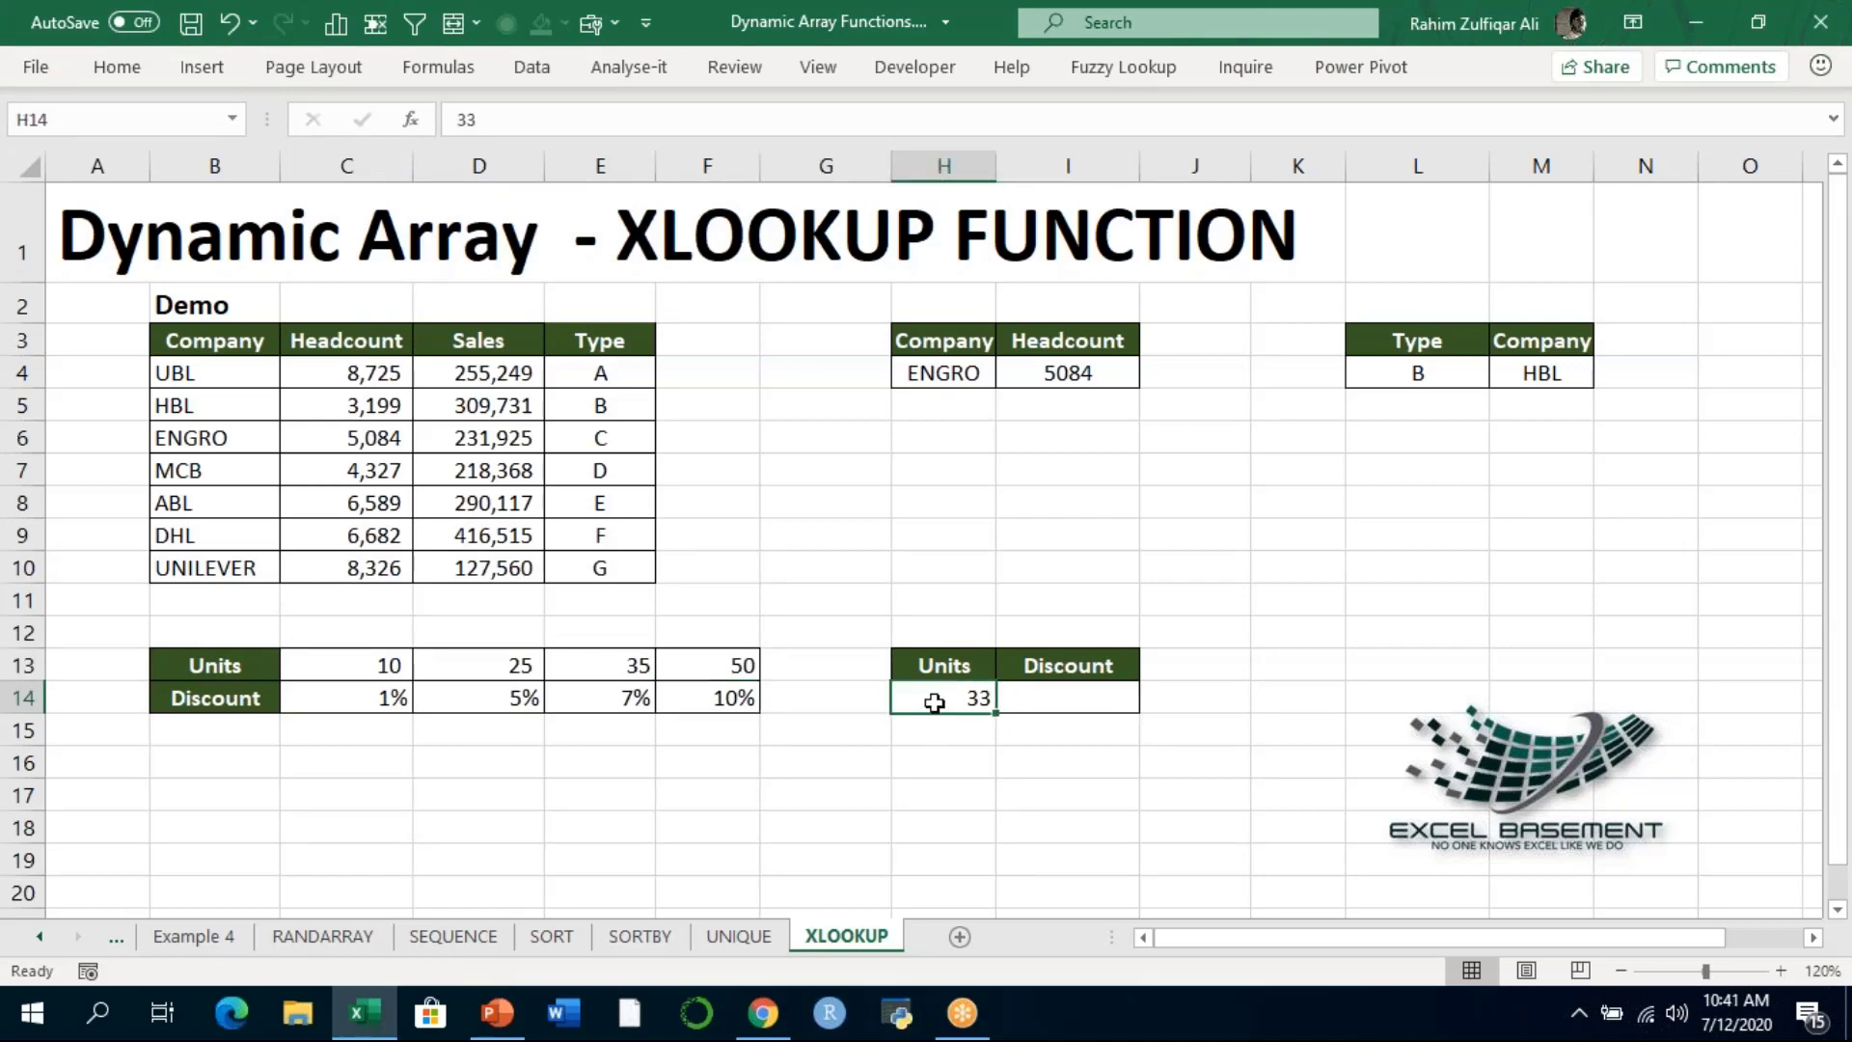
{"action": "left_click", "coordinate": [1036, 700]}
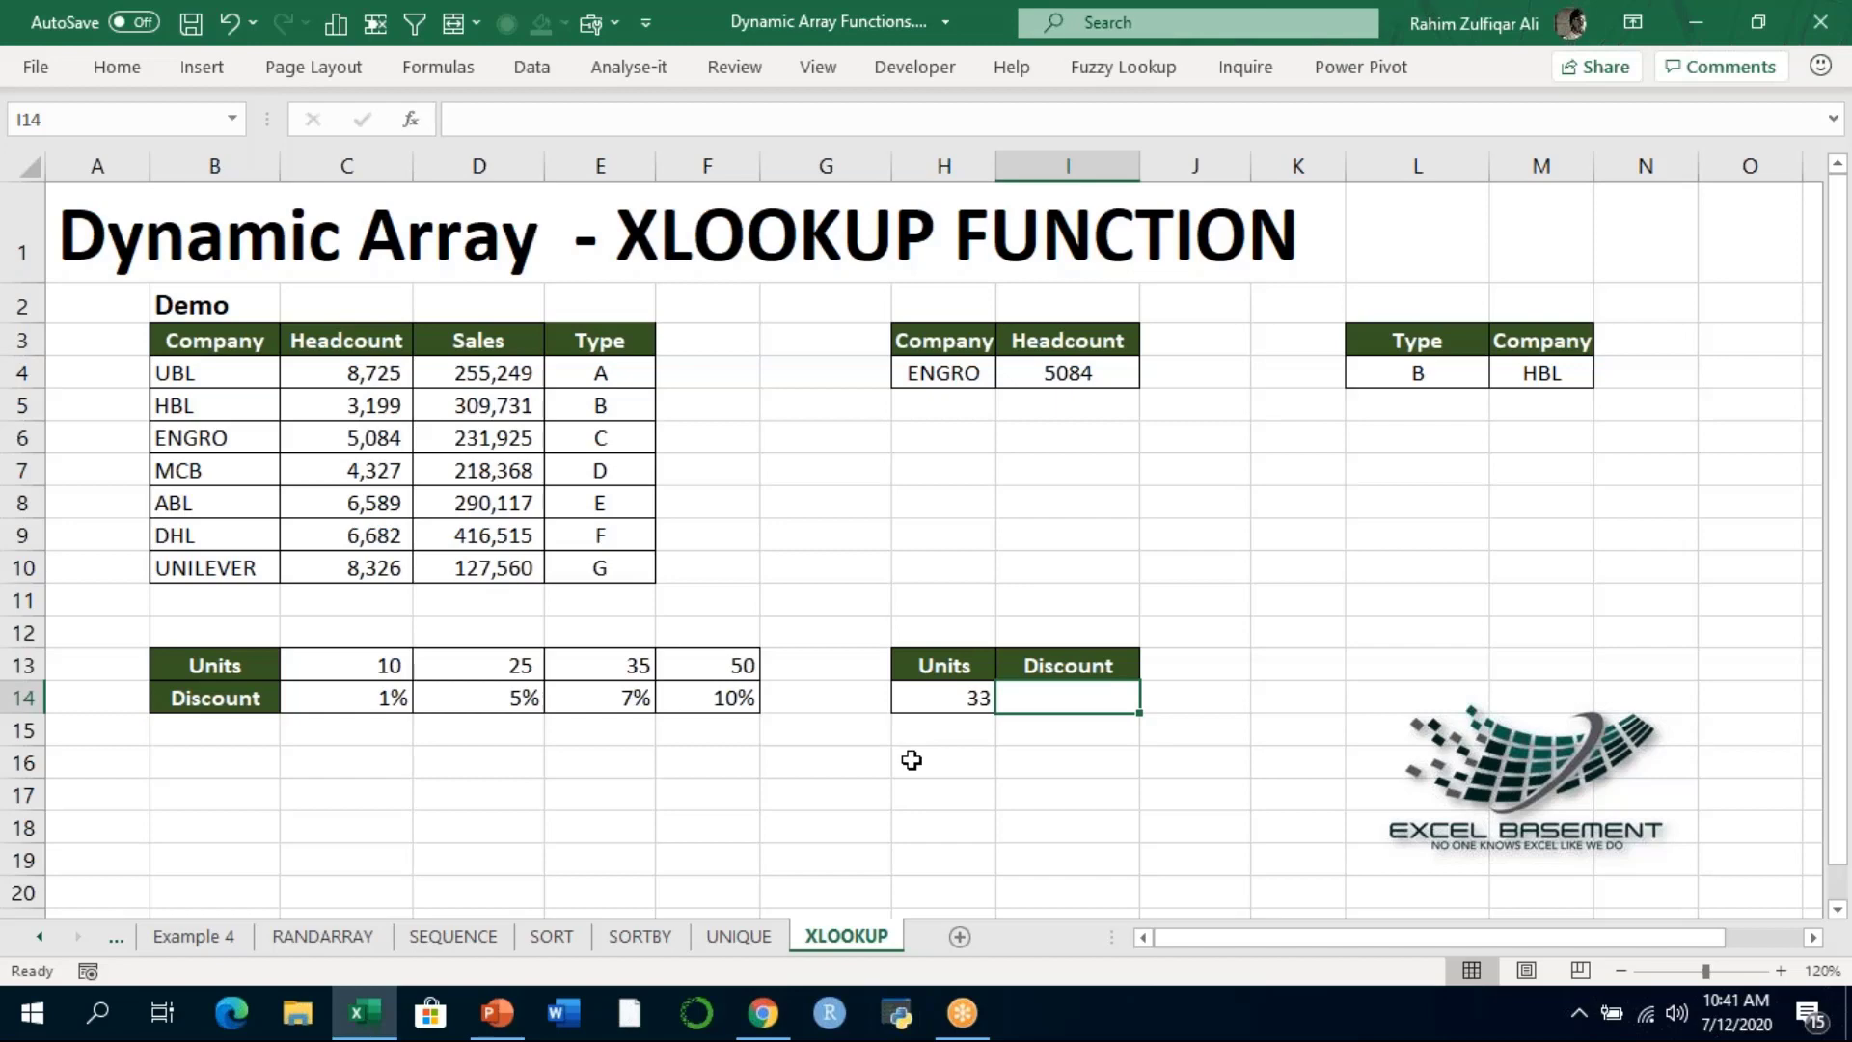
{"action": "key", "text": "Left"}
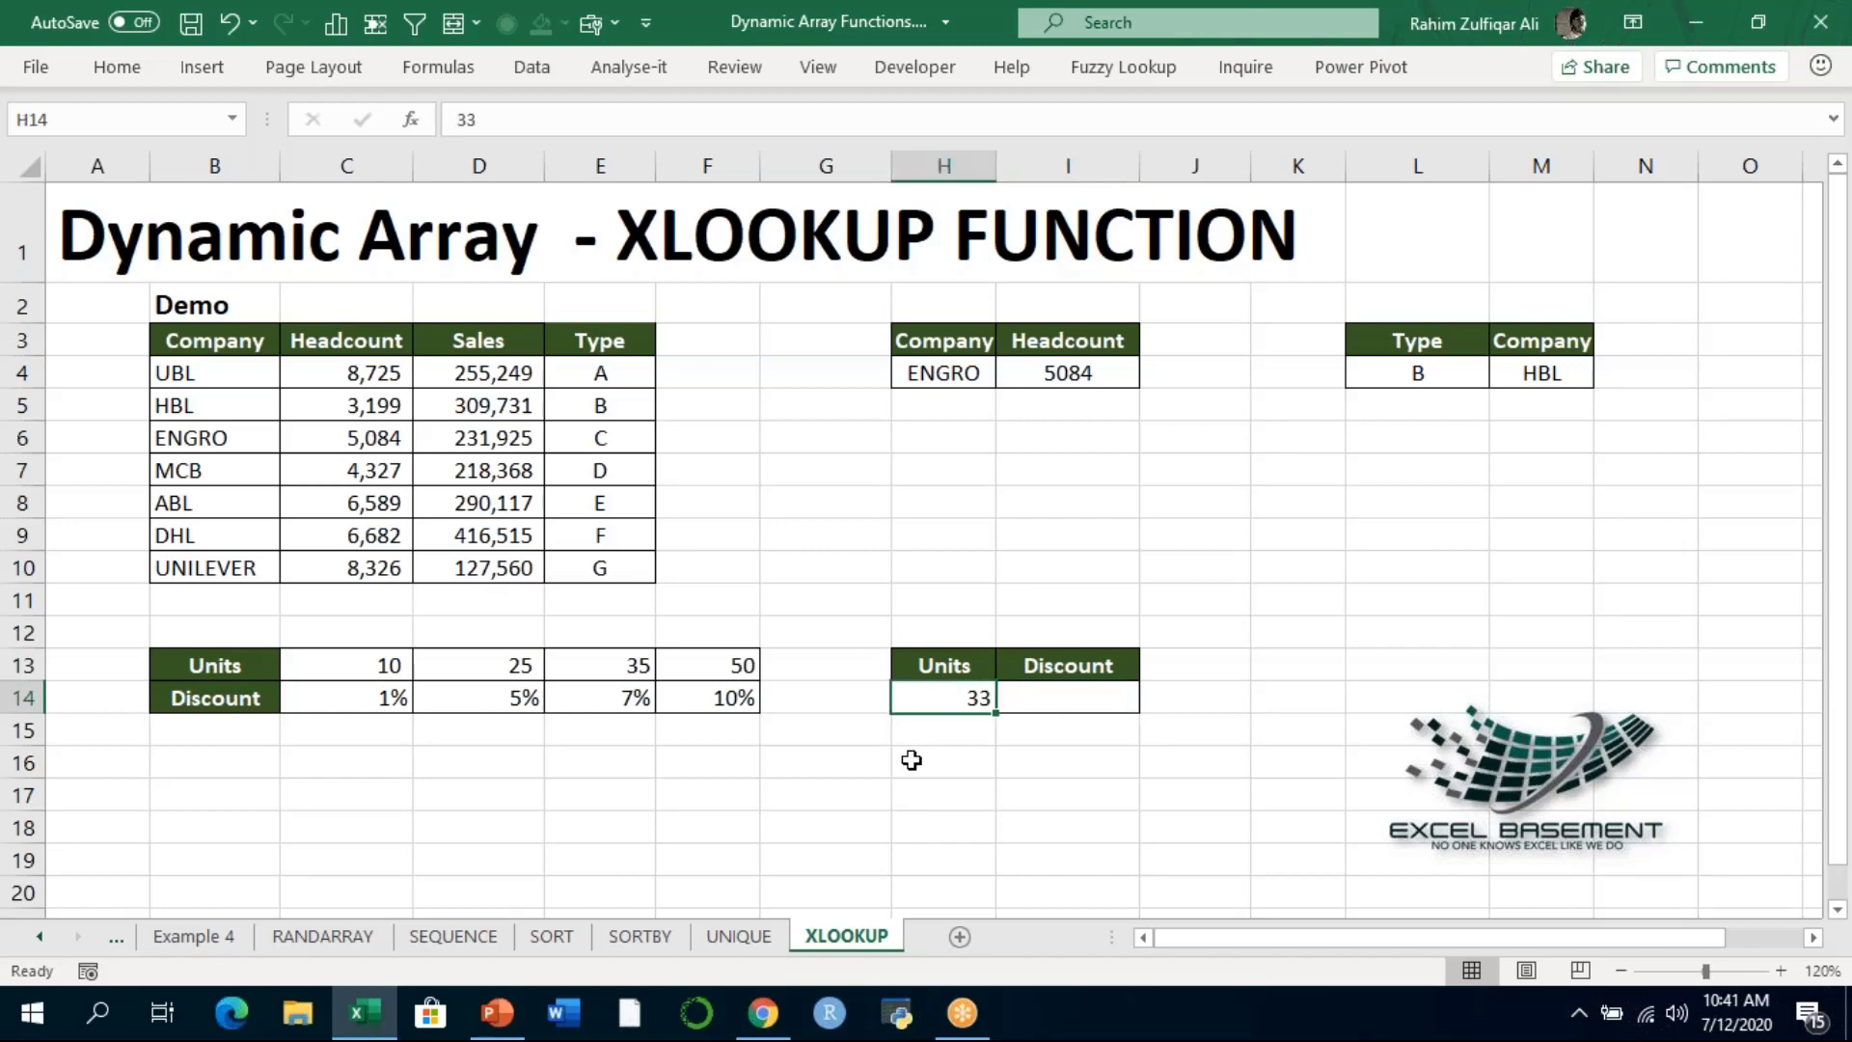
Start an XLOOKUP formula in the Discount cell I14 with the units in H14 as the lookup value
{"action": "key", "text": "Right"}
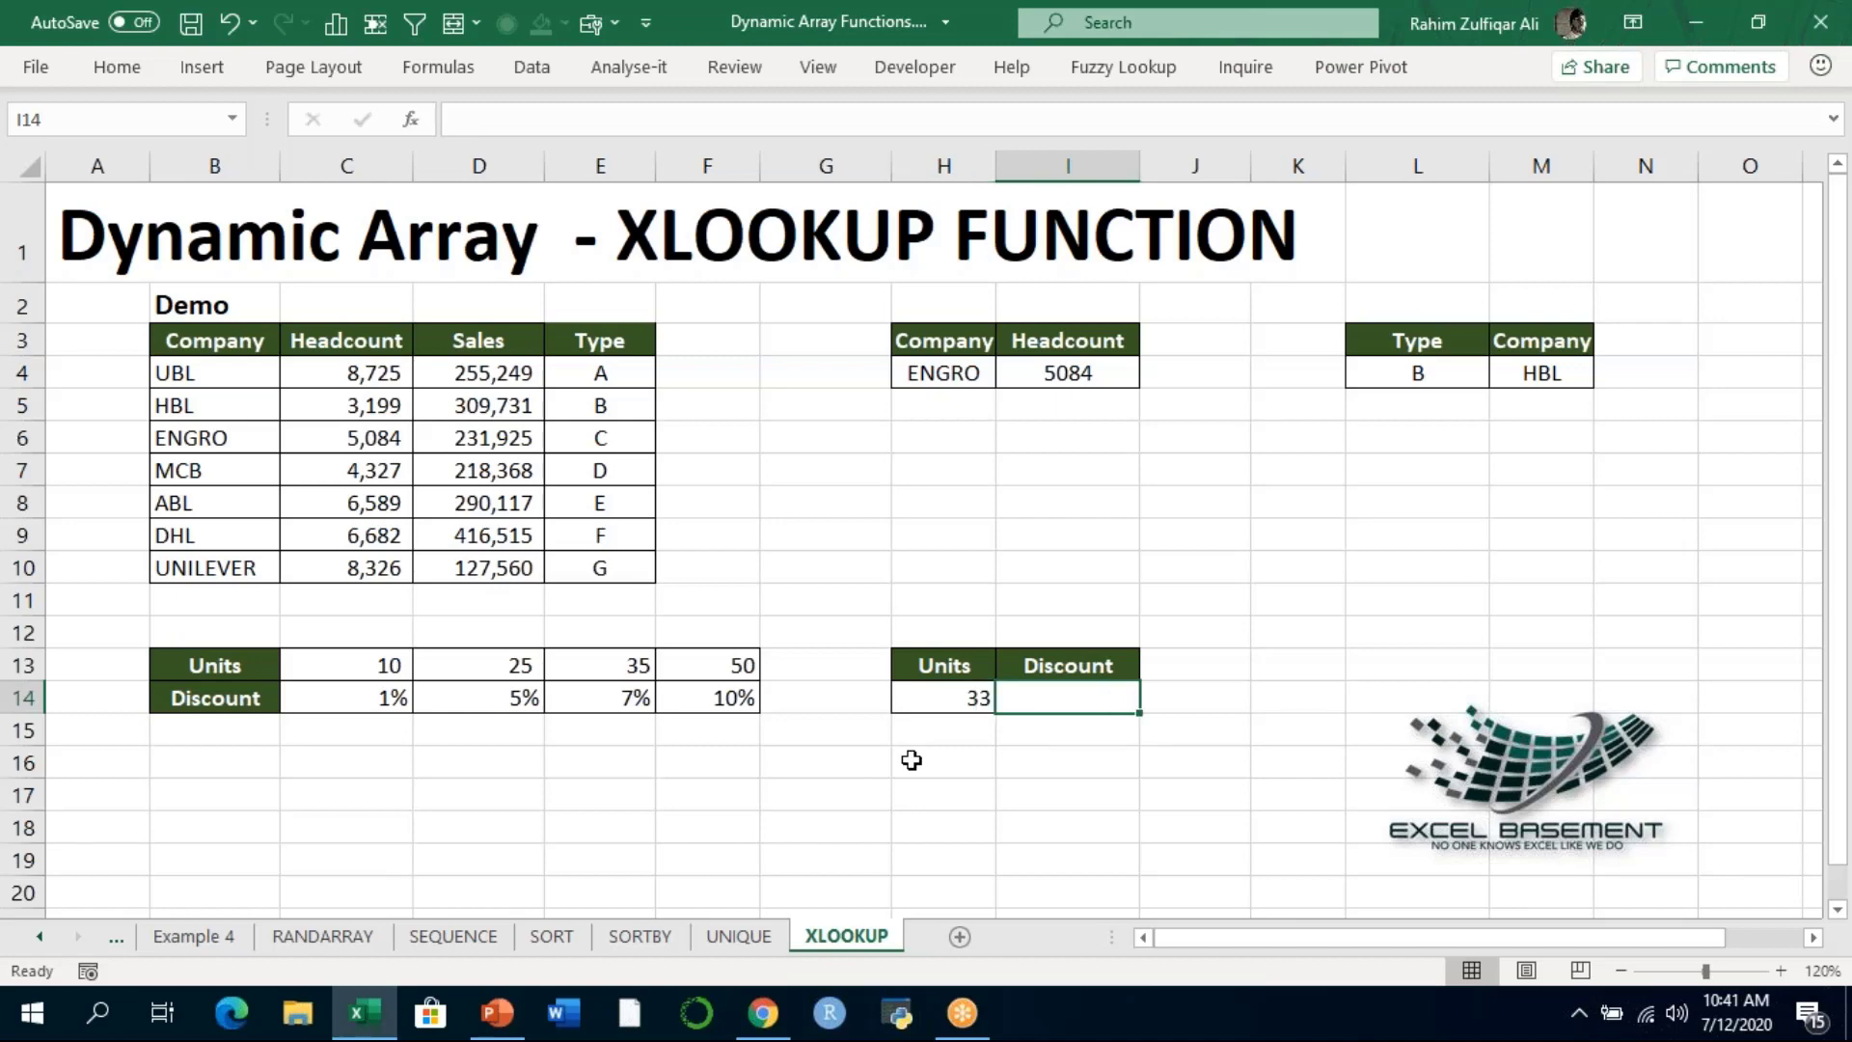
{"action": "type", "text": "=X"}
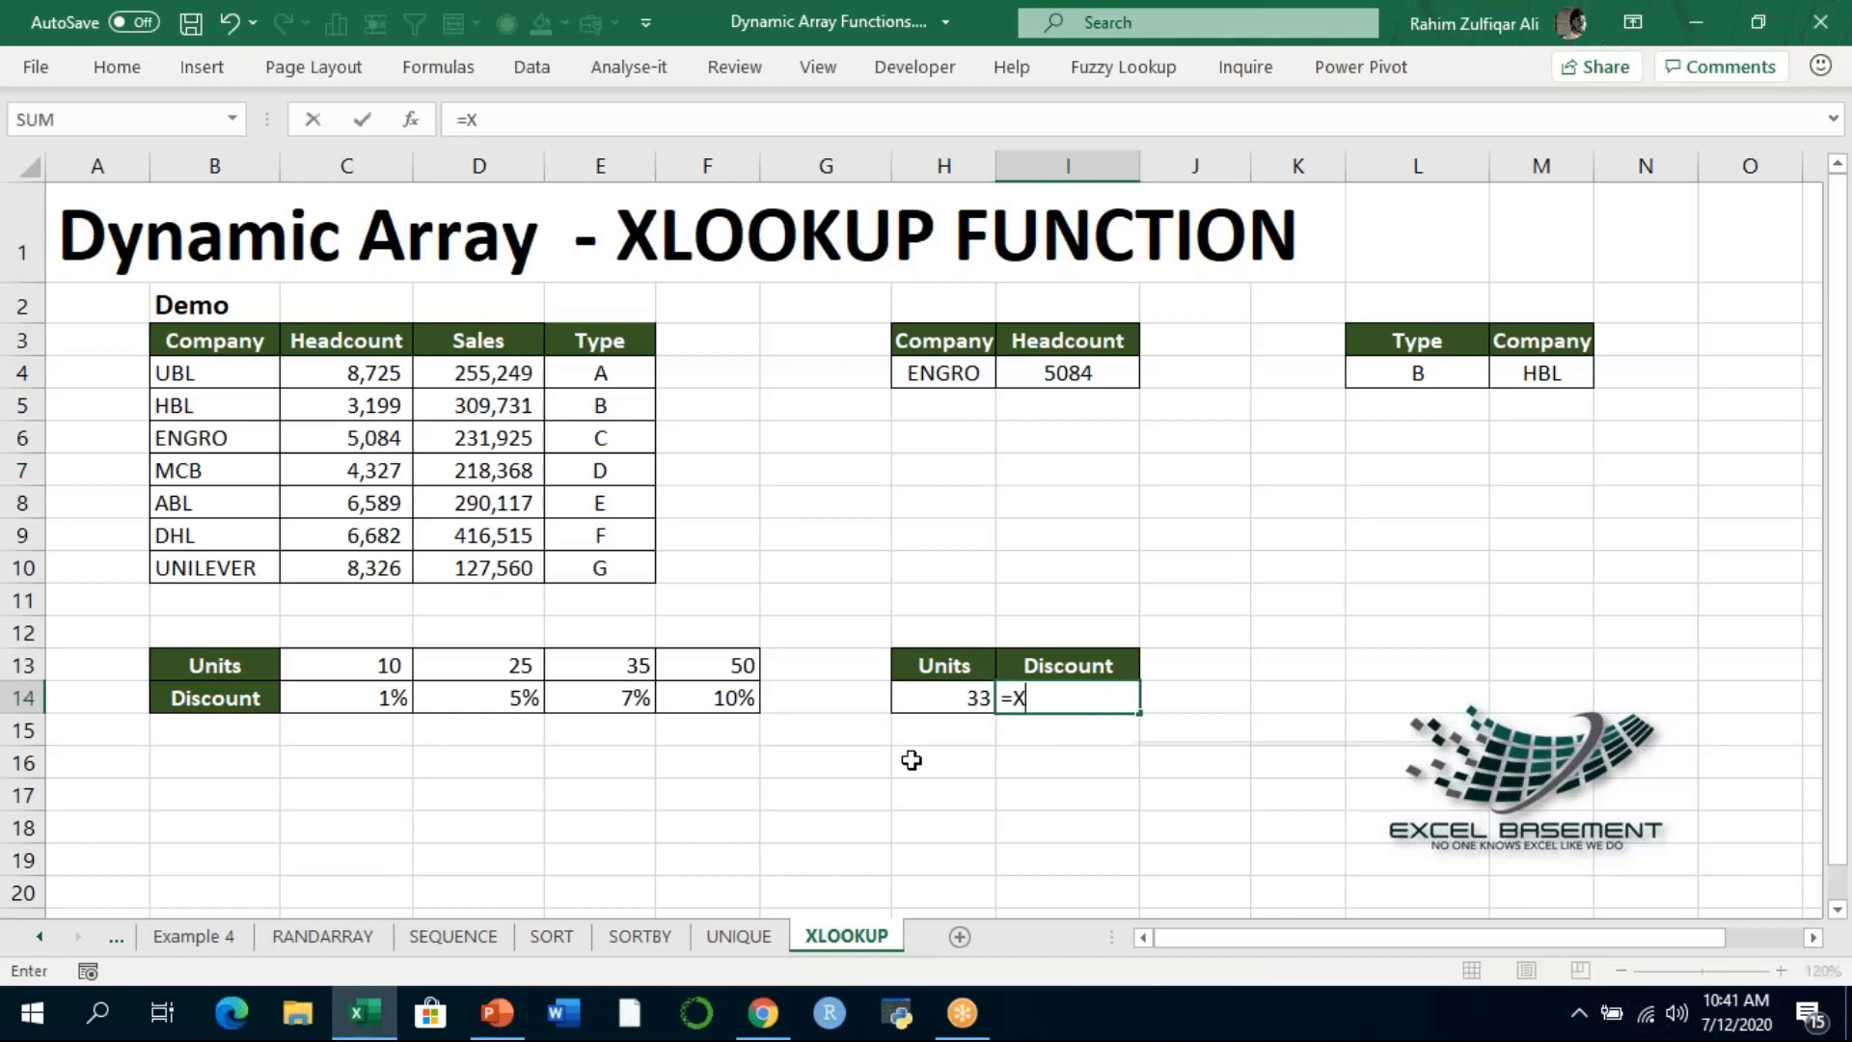
{"action": "type", "text": "LOOKUP("}
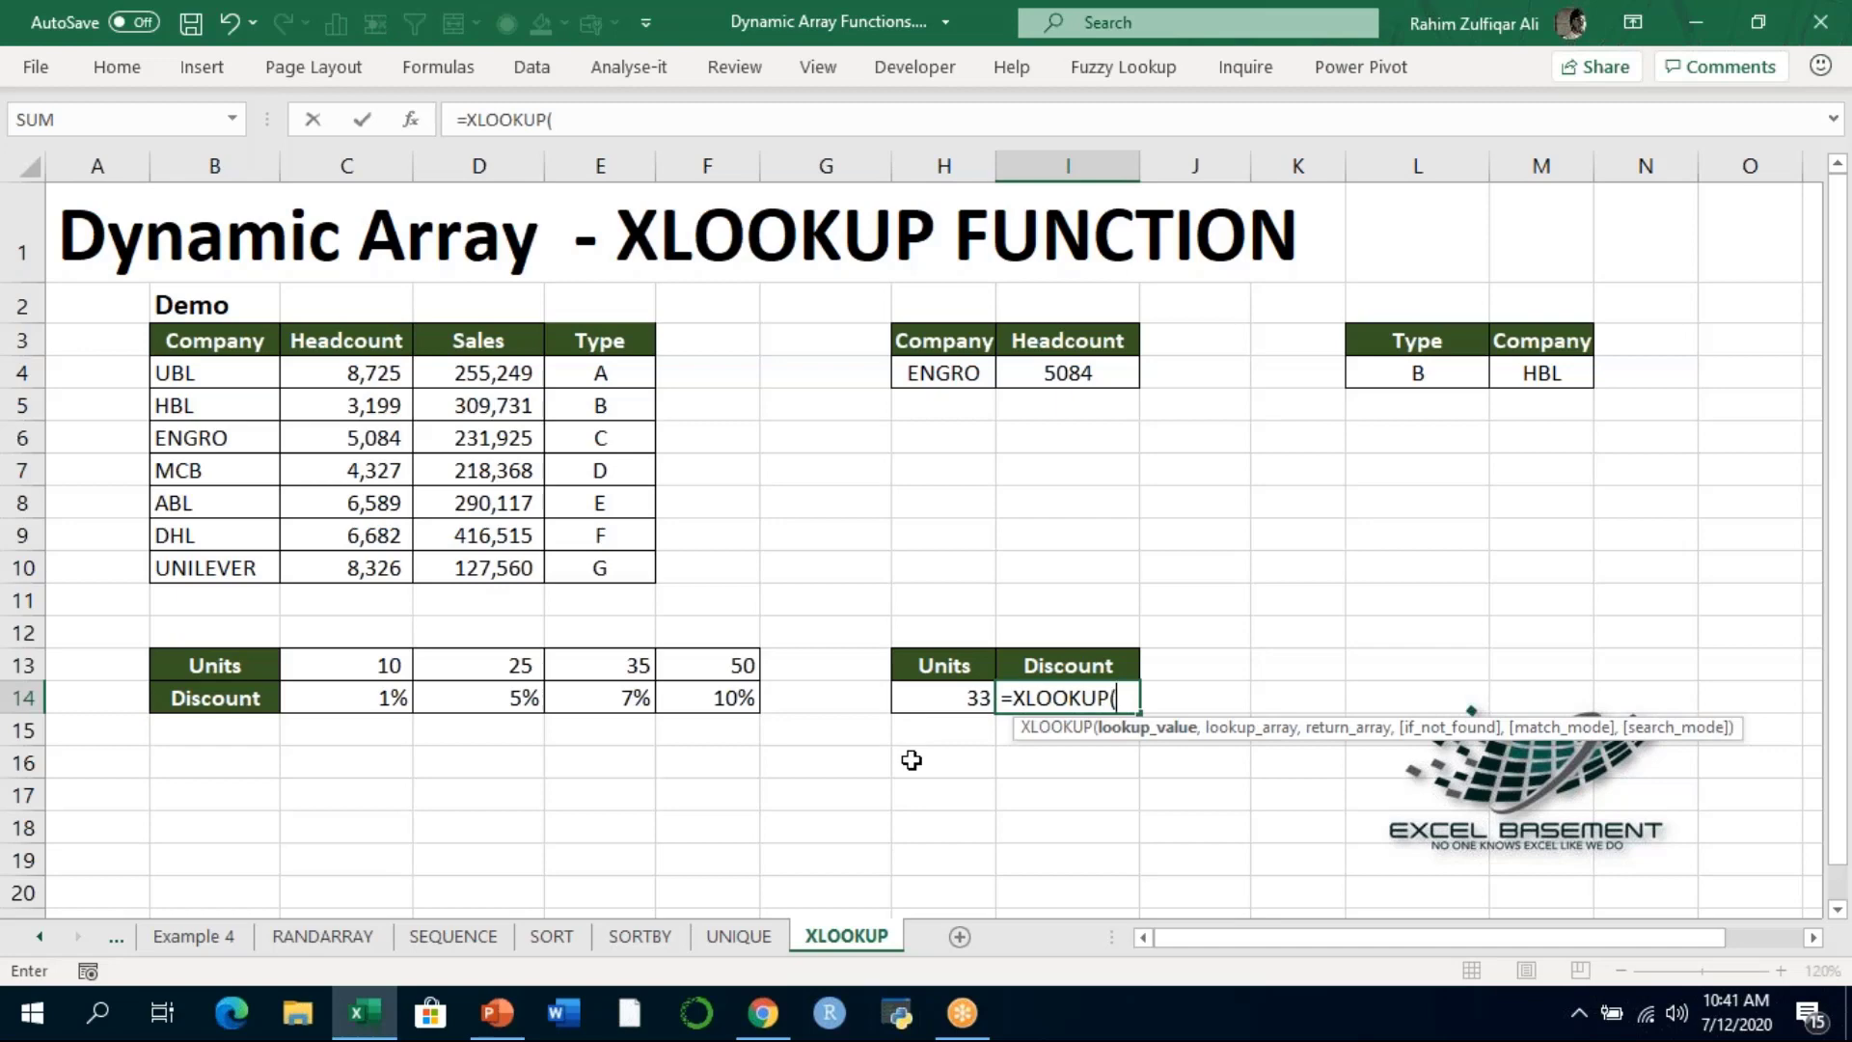
{"action": "key", "text": "Left"}
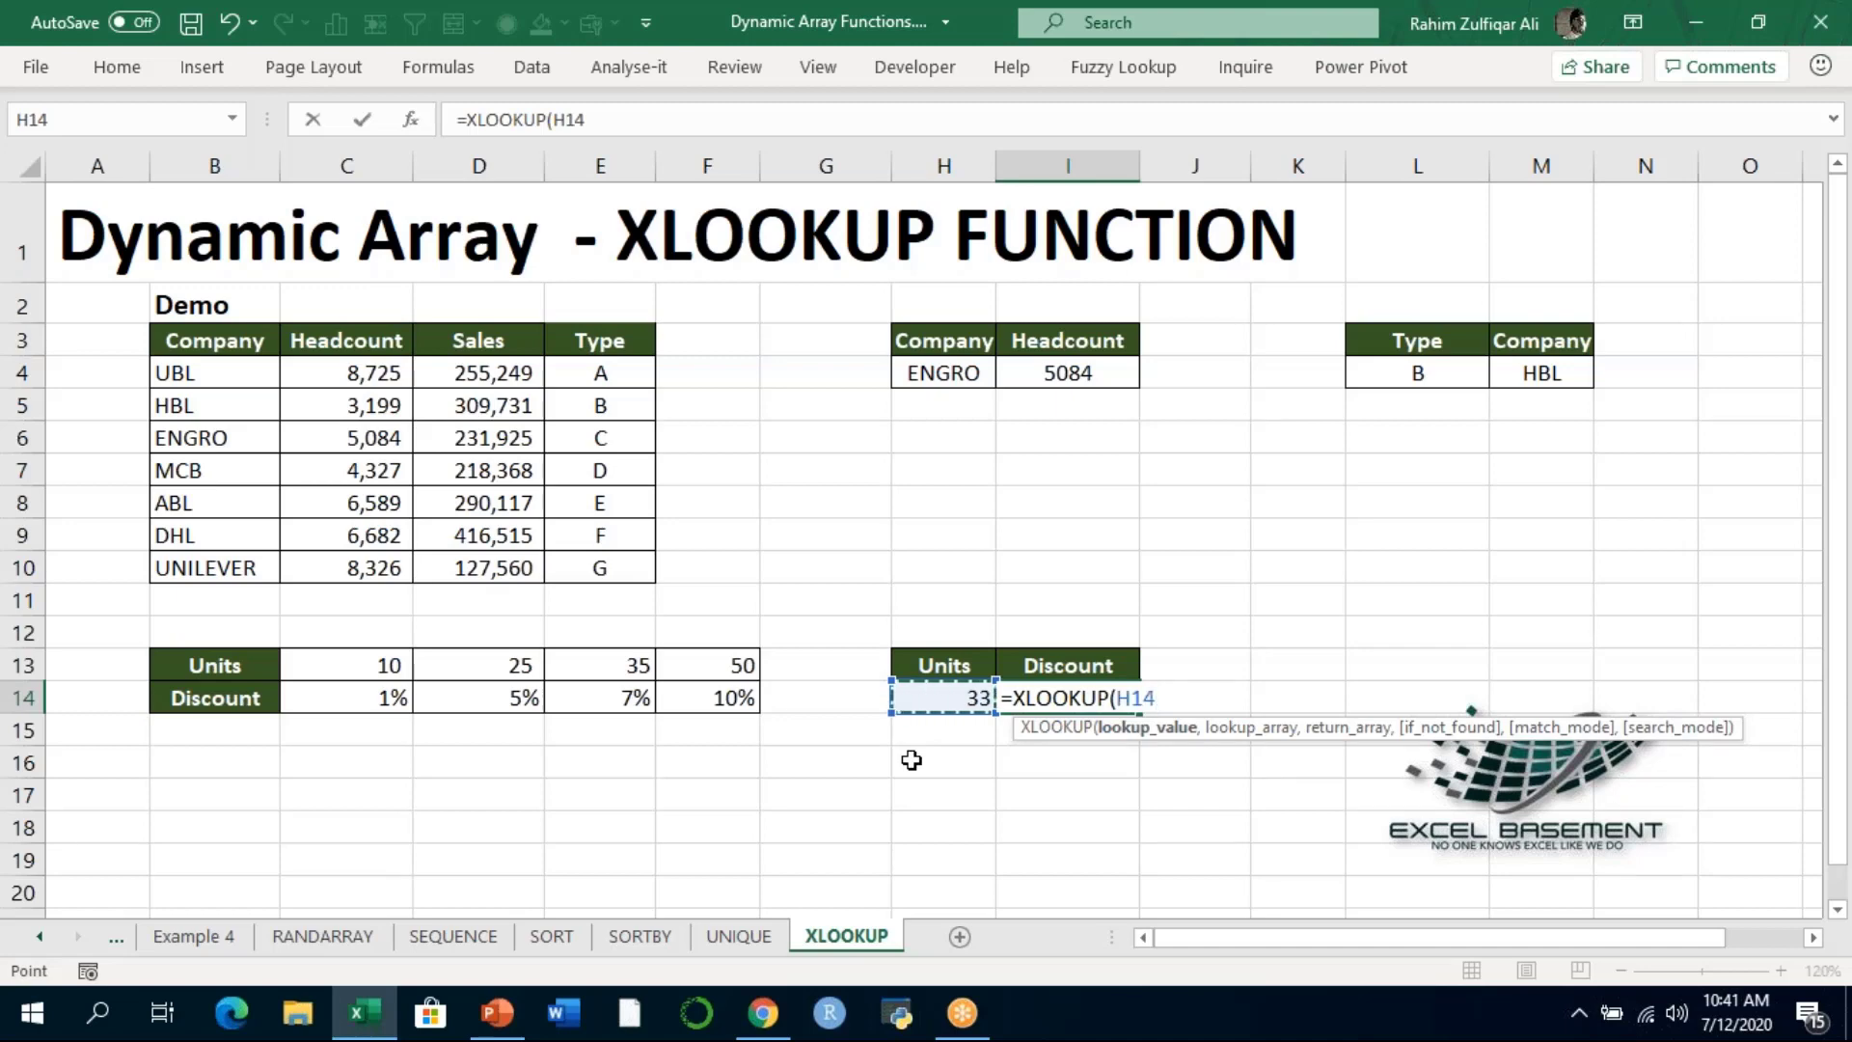
{"action": "type", "text": ","}
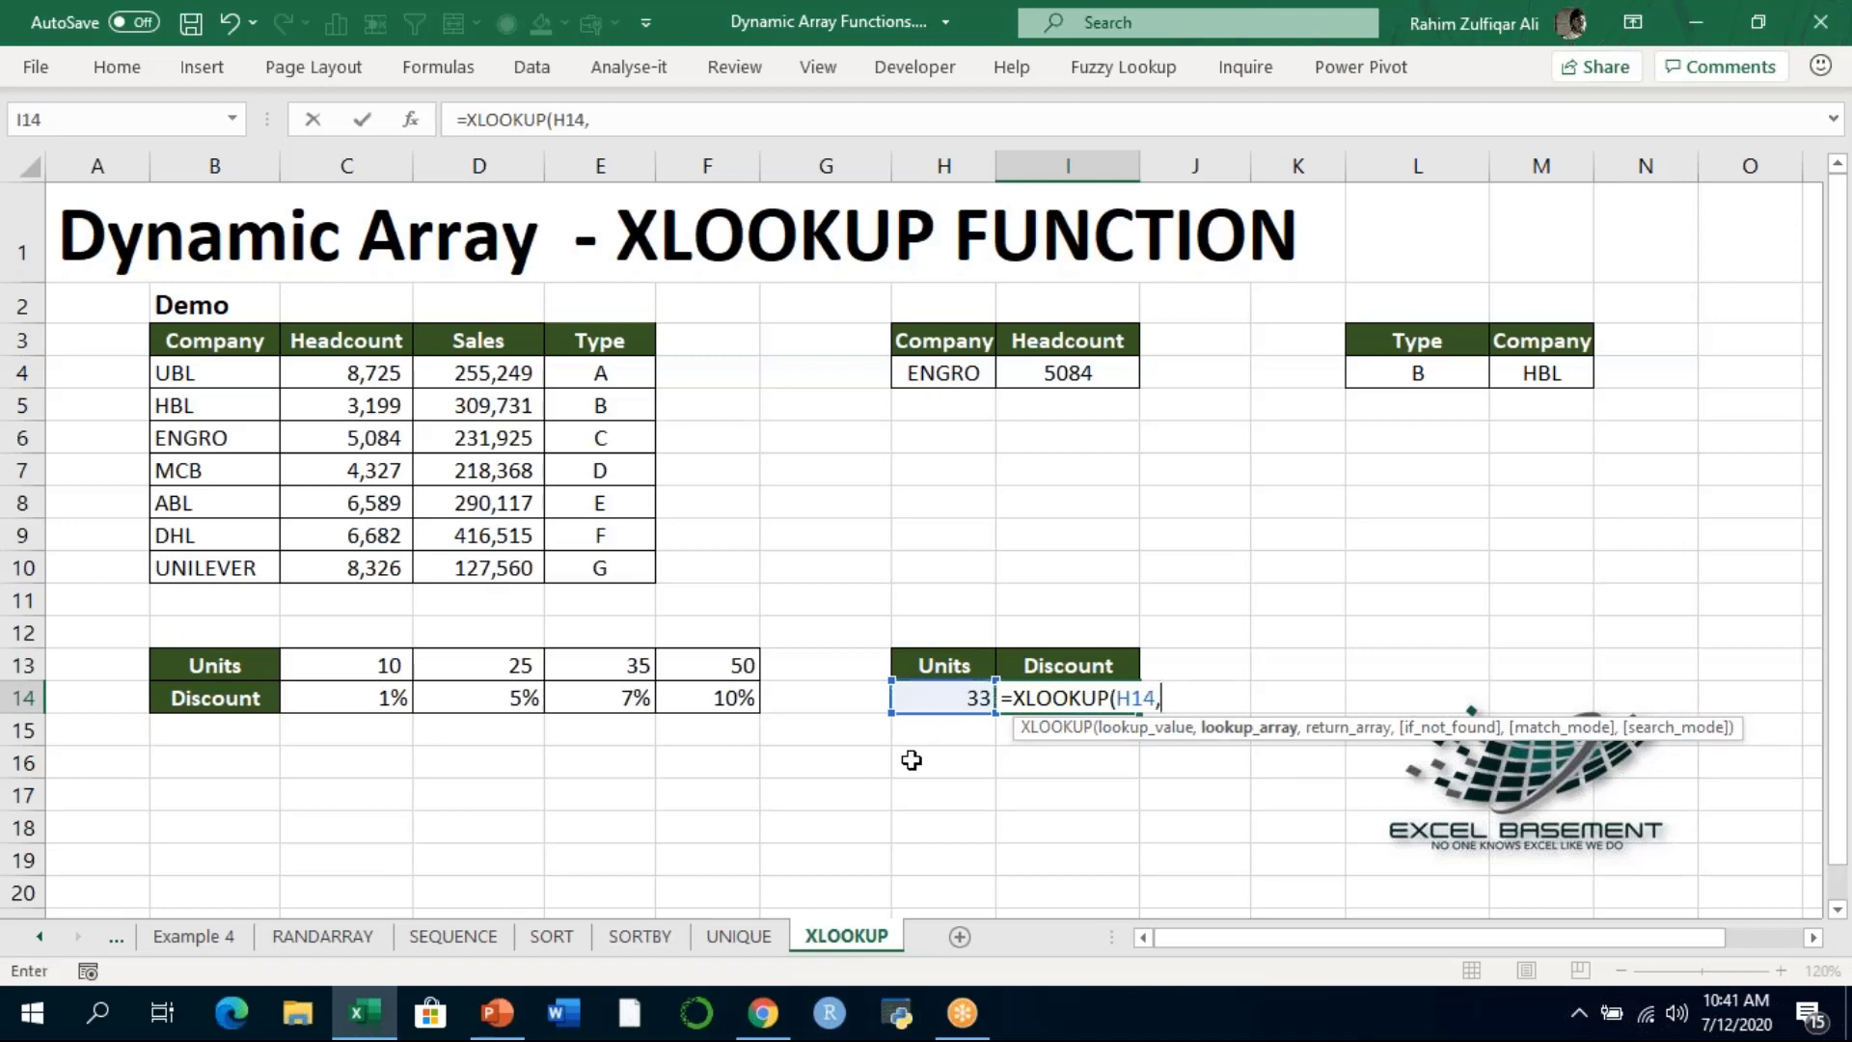
Set the I14 formula's lookup array to the Units row range C13:F13
{"action": "key", "text": "Left"}
{"action": "key", "text": "Left"}
{"action": "key", "text": "Left"}
{"action": "key", "text": "Left"}
{"action": "key", "text": "Left"}
{"action": "key", "text": "Left"}
{"action": "key", "text": "Left"}
{"action": "key", "text": "Right"}
{"action": "key", "text": "Up"}
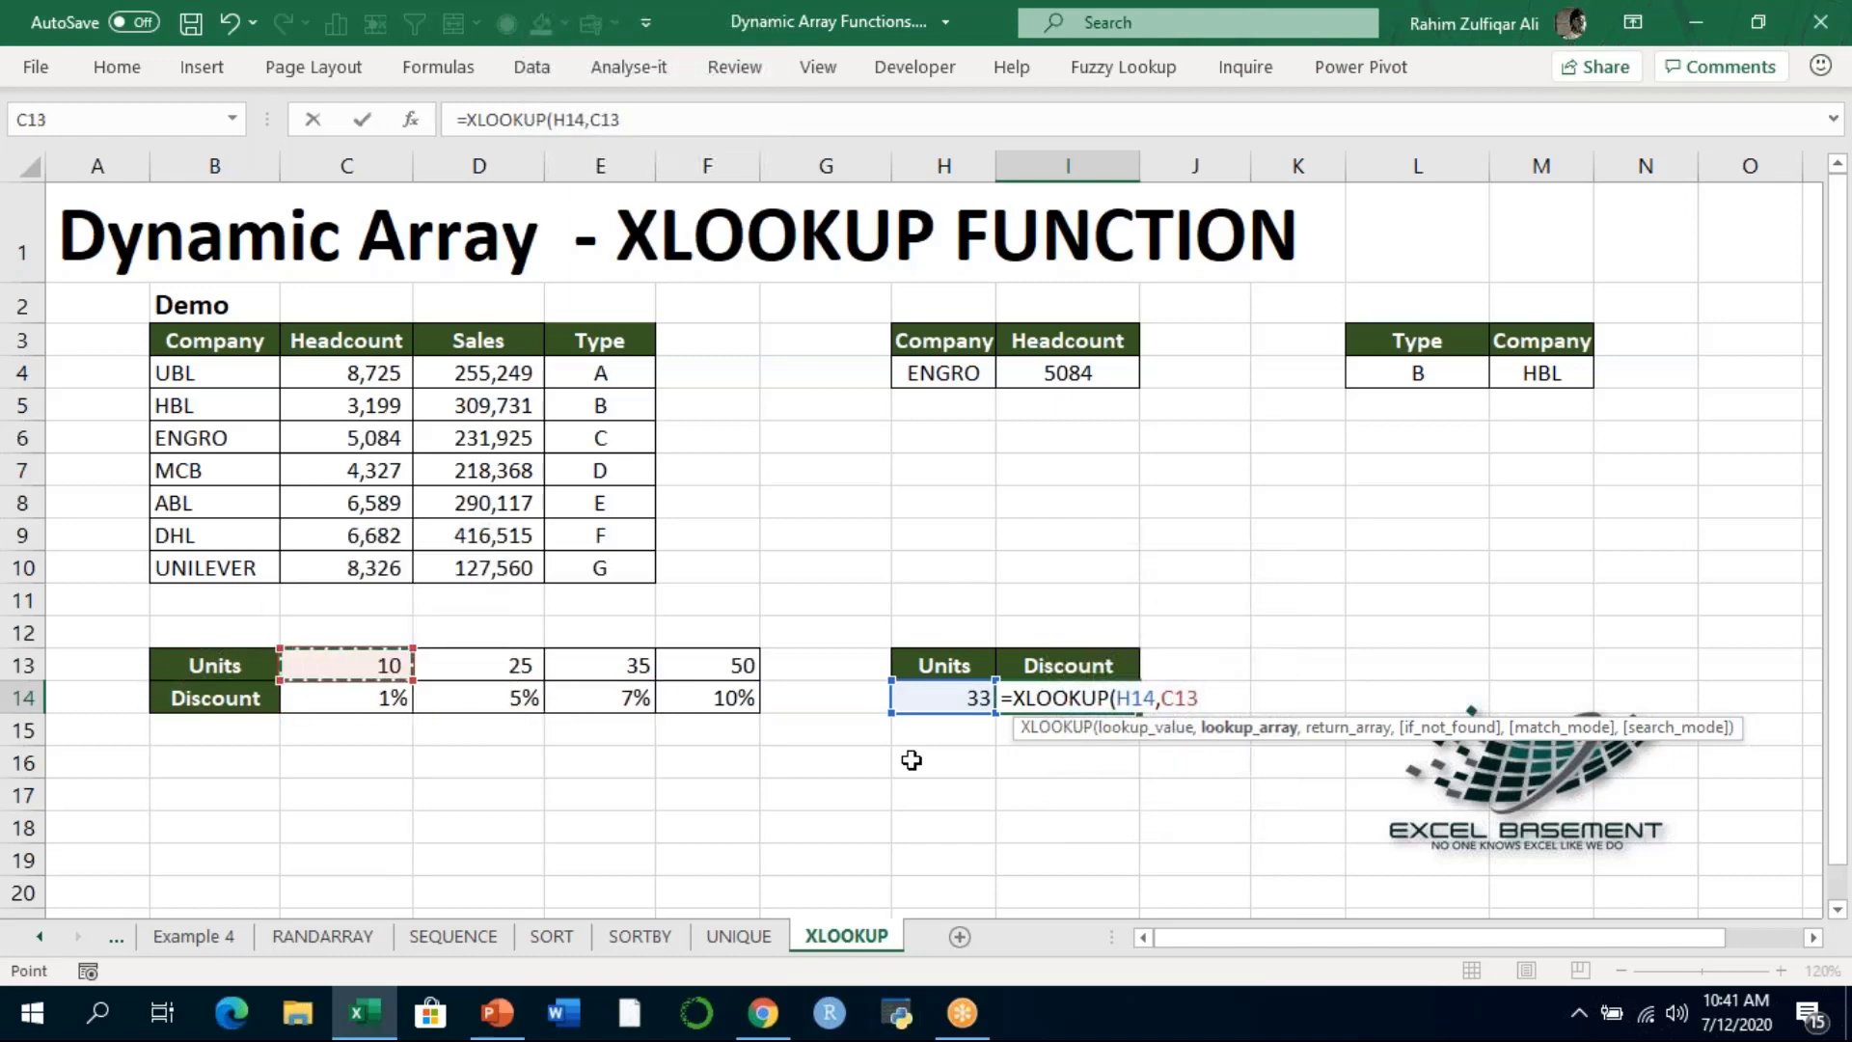
{"action": "key", "text": "shift+Right"}
{"action": "key", "text": "shift+Right"}
{"action": "key", "text": "shift+Right"}
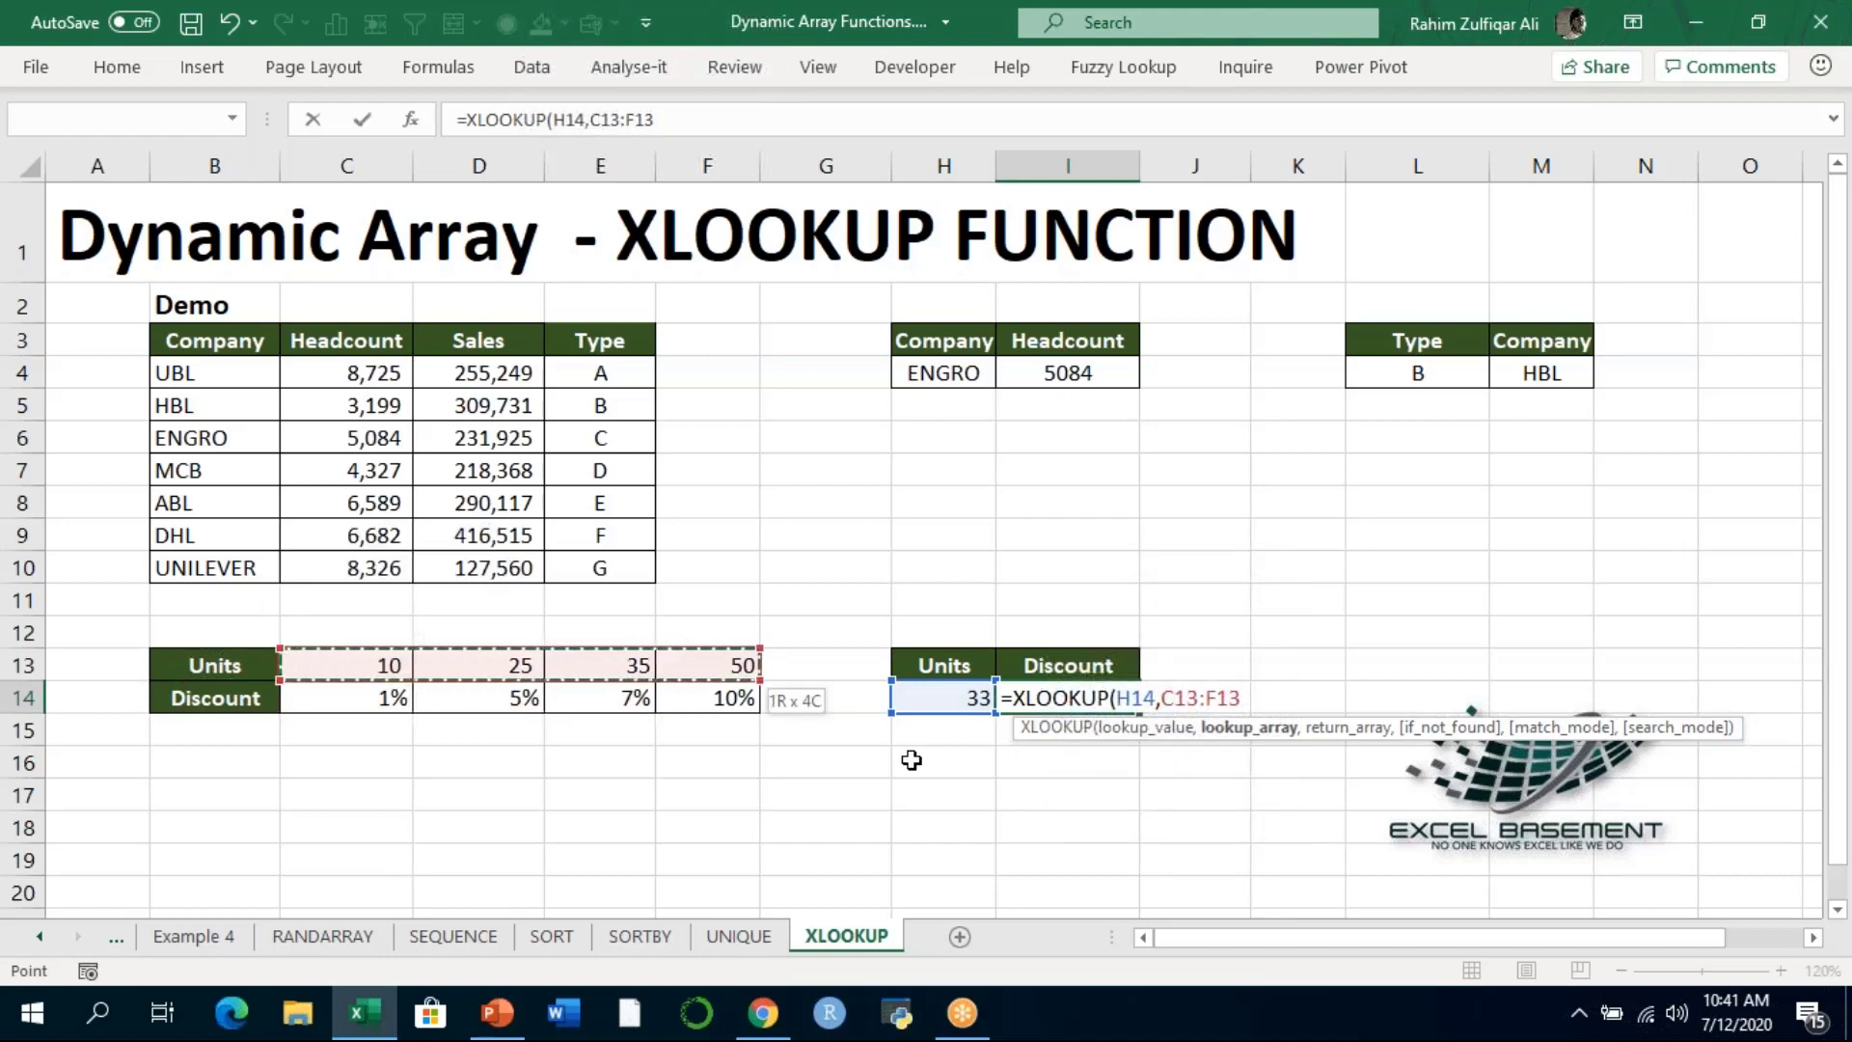
Set the I14 formula's return array to the Discount row range C14:F14
{"action": "type", "text": ","}
{"action": "key", "text": "Left"}
{"action": "key", "text": "Left"}
{"action": "key", "text": "Left"}
{"action": "key", "text": "Left"}
{"action": "key", "text": "Left"}
{"action": "key", "text": "Left"}
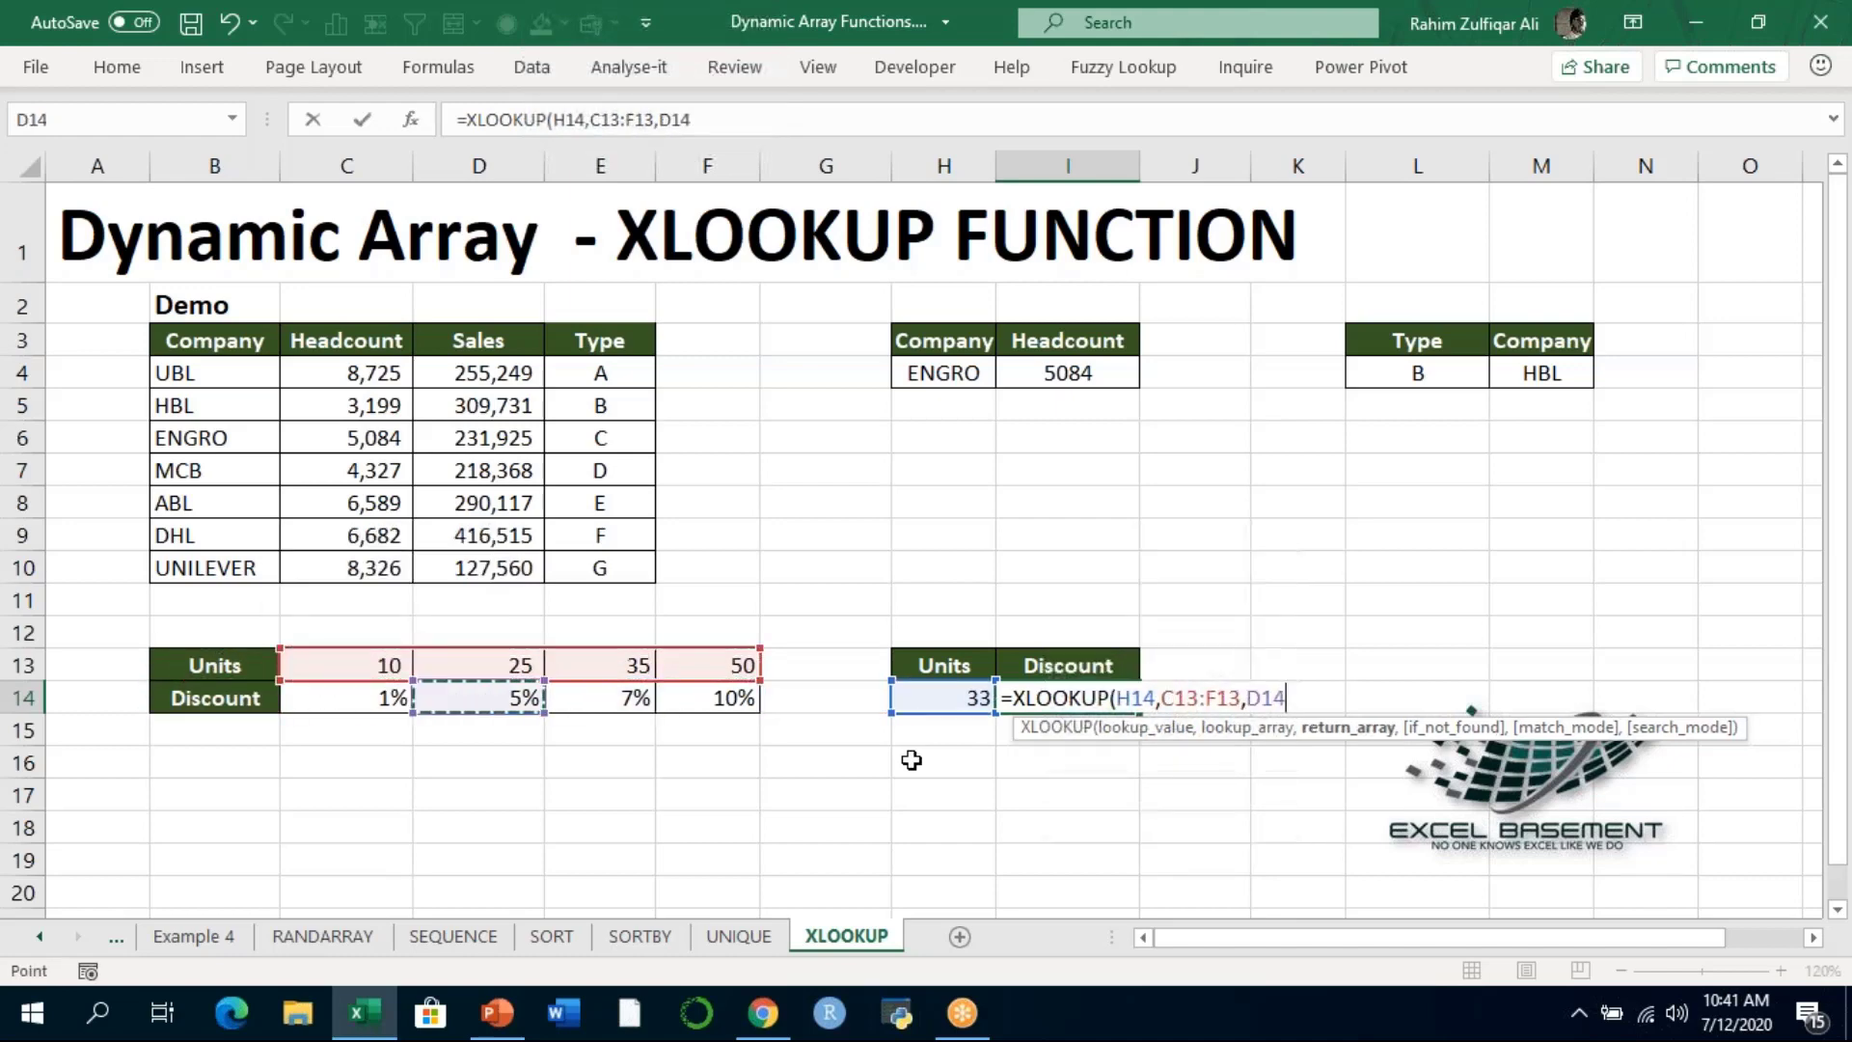
{"action": "key", "text": "shift+Right"}
{"action": "key", "text": "shift+Right"}
{"action": "key", "text": "shift+Right"}
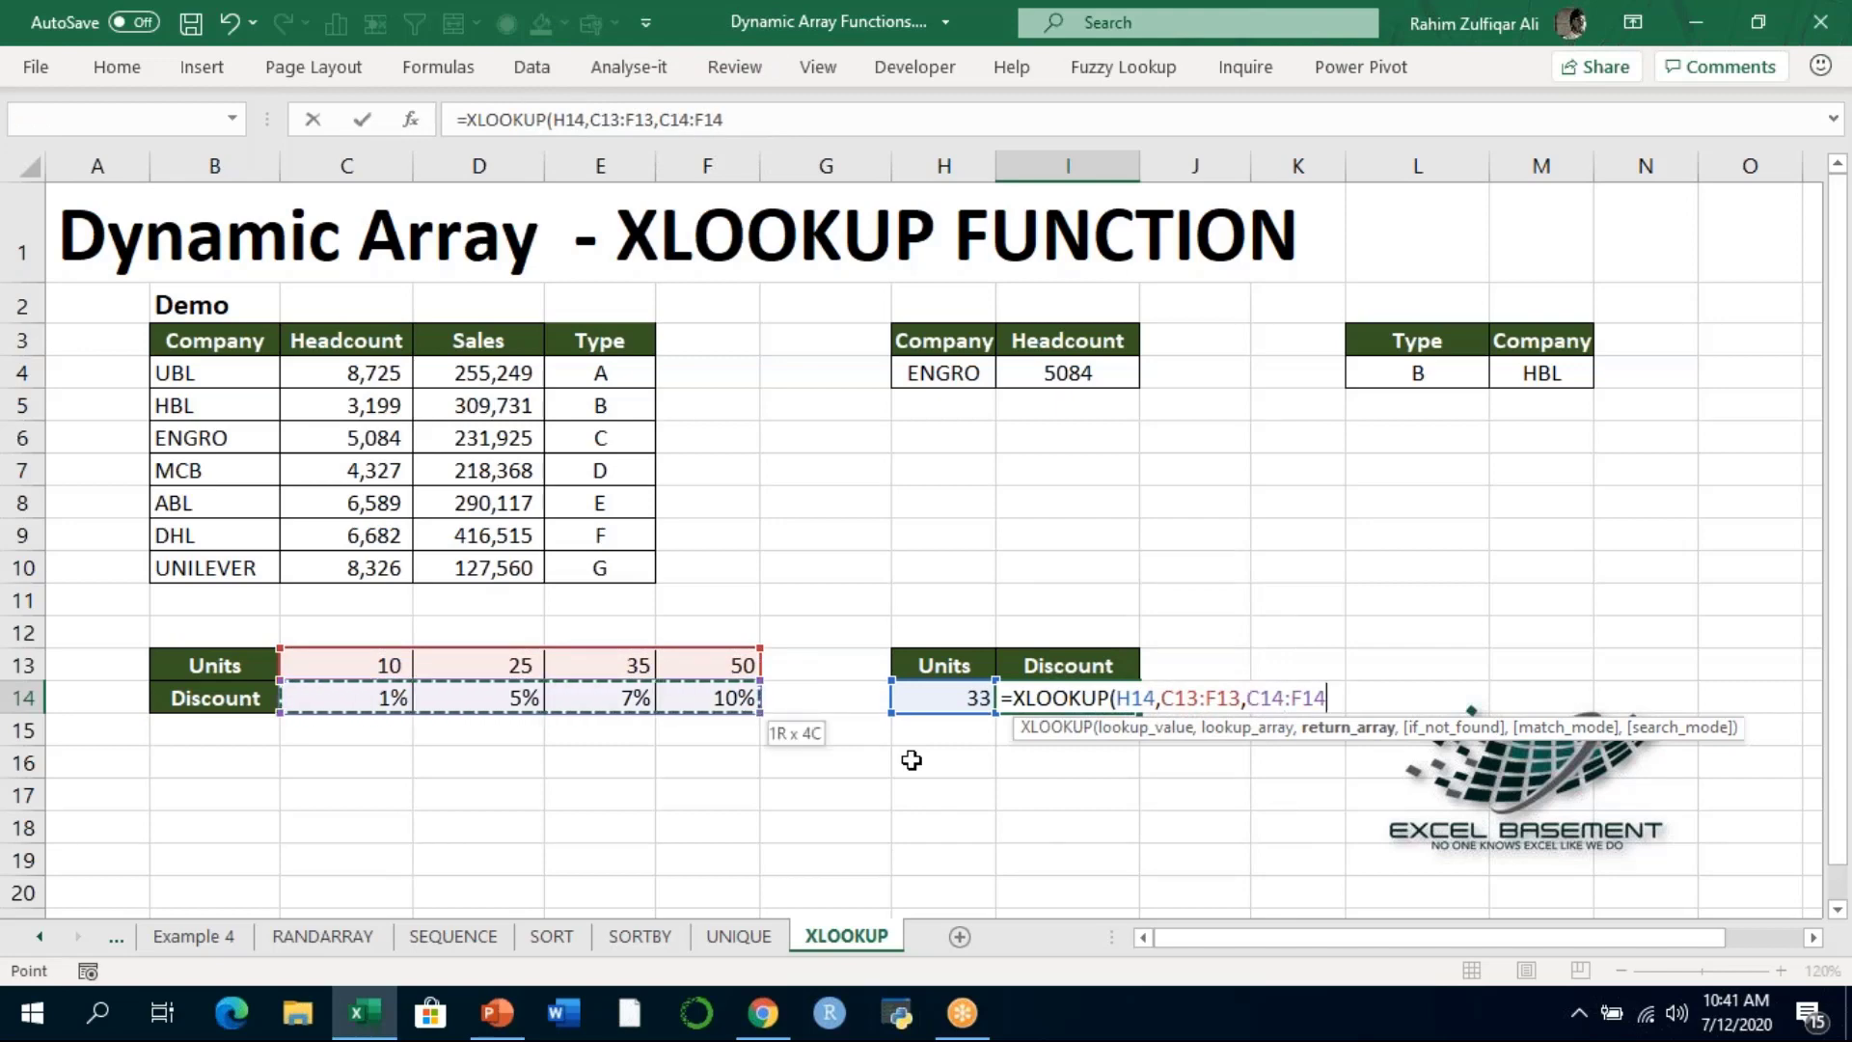
Skip the if-not-found argument, set match mode 1 (exact match or next larger item), and complete =XLOOKUP(H14,C13:F13,C14:F14,,1) in I14
{"action": "type", "text": ",,"}
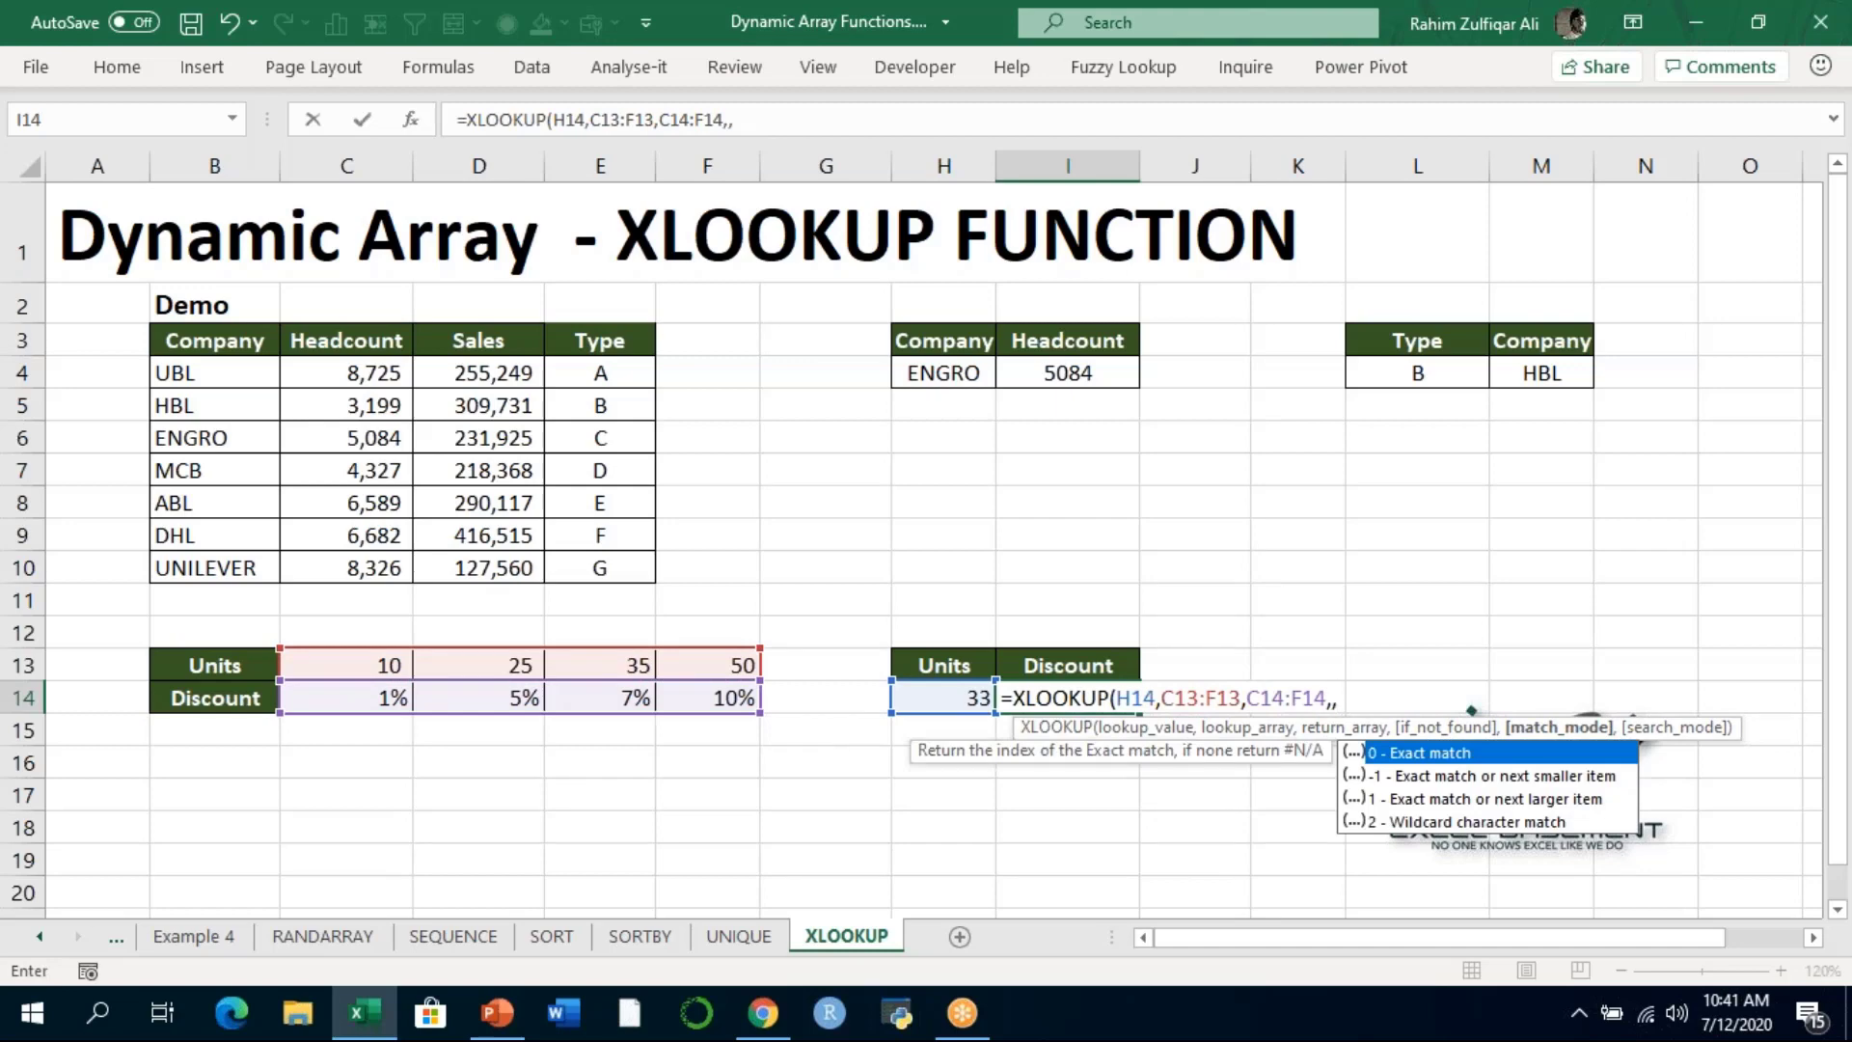
{"action": "key", "text": "Down"}
{"action": "key", "text": "Down"}
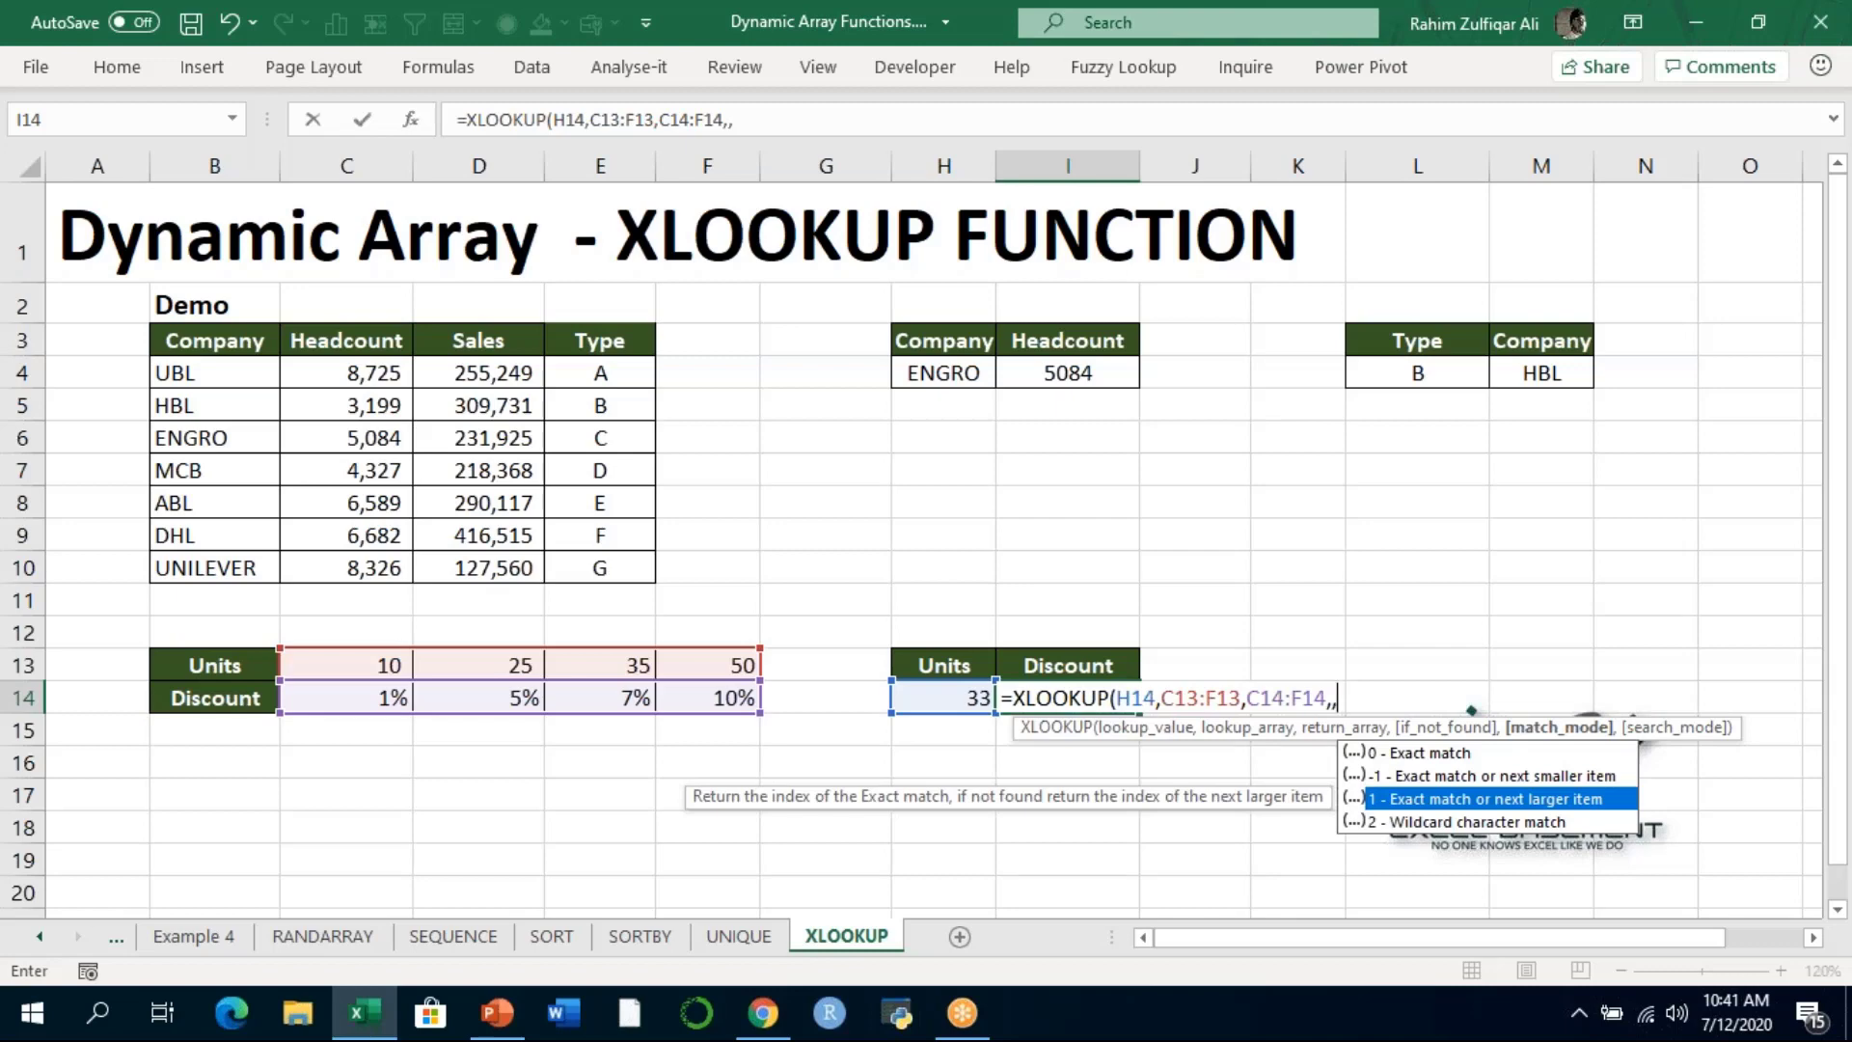
{"action": "type", "text": "1"}
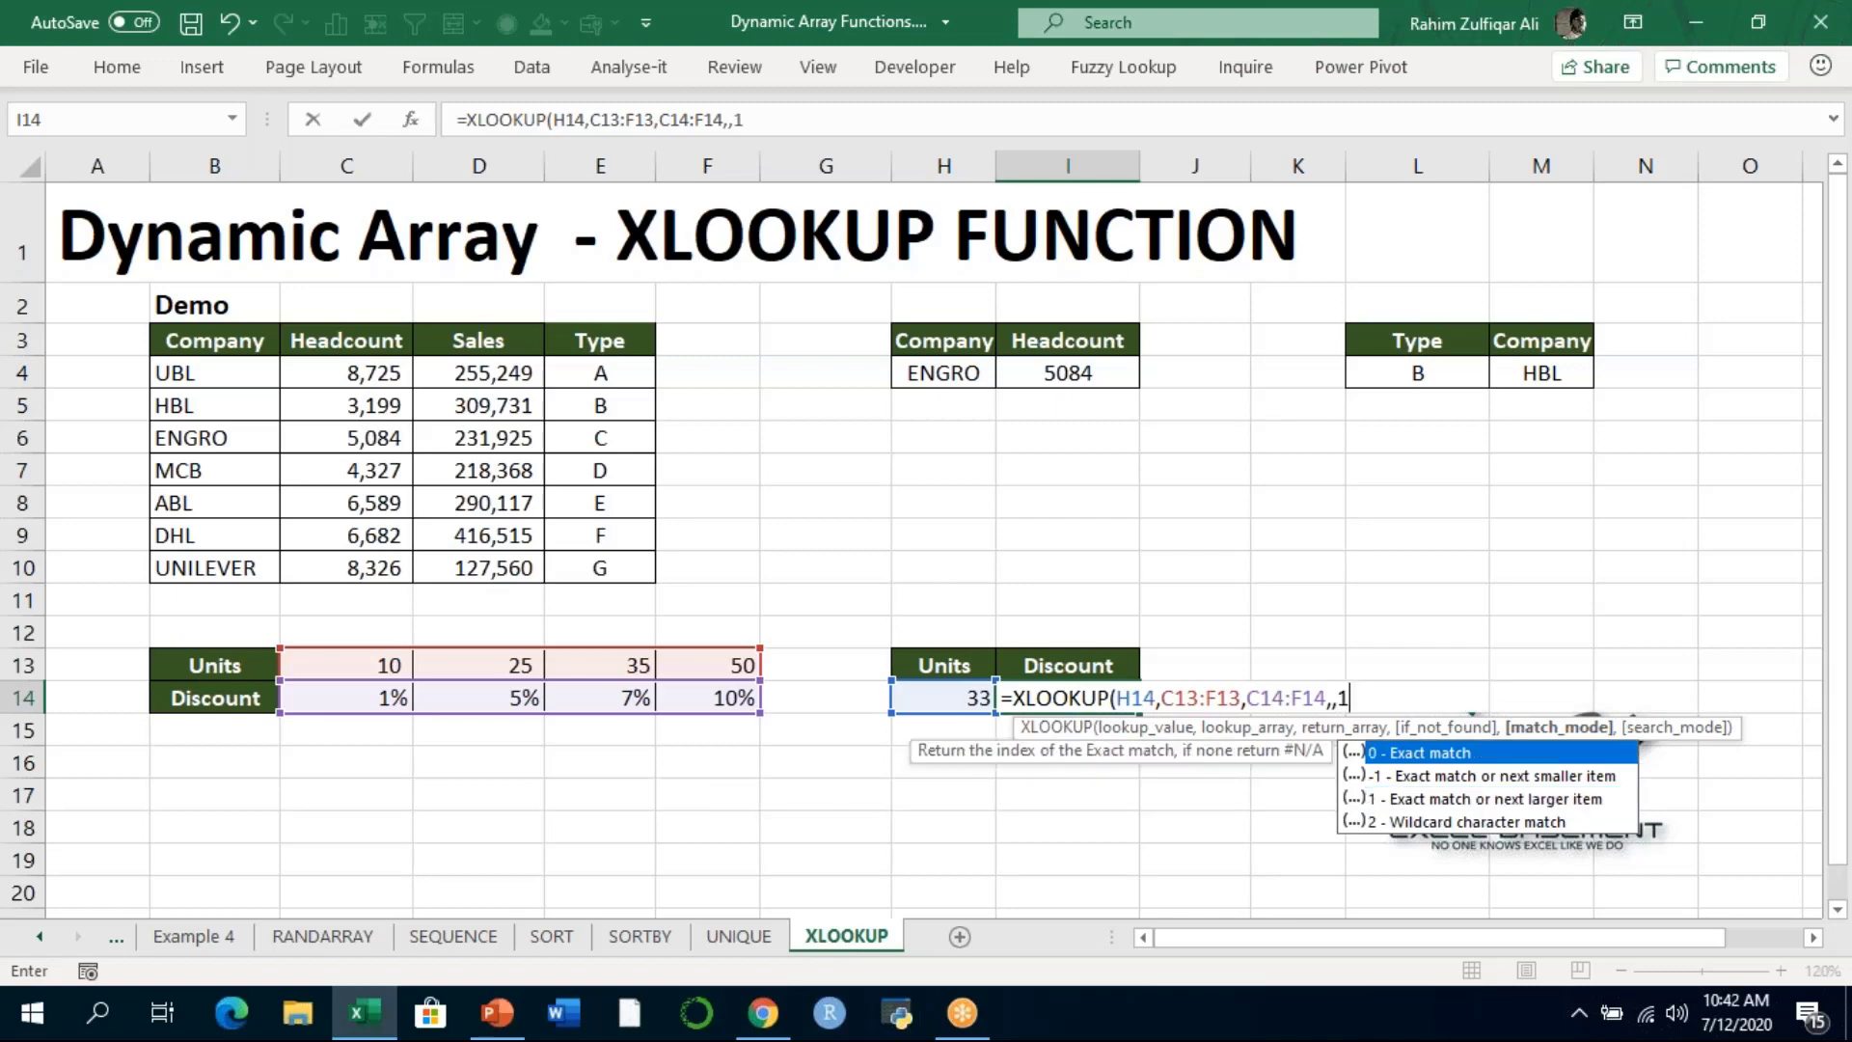
{"action": "type", "text": ","}
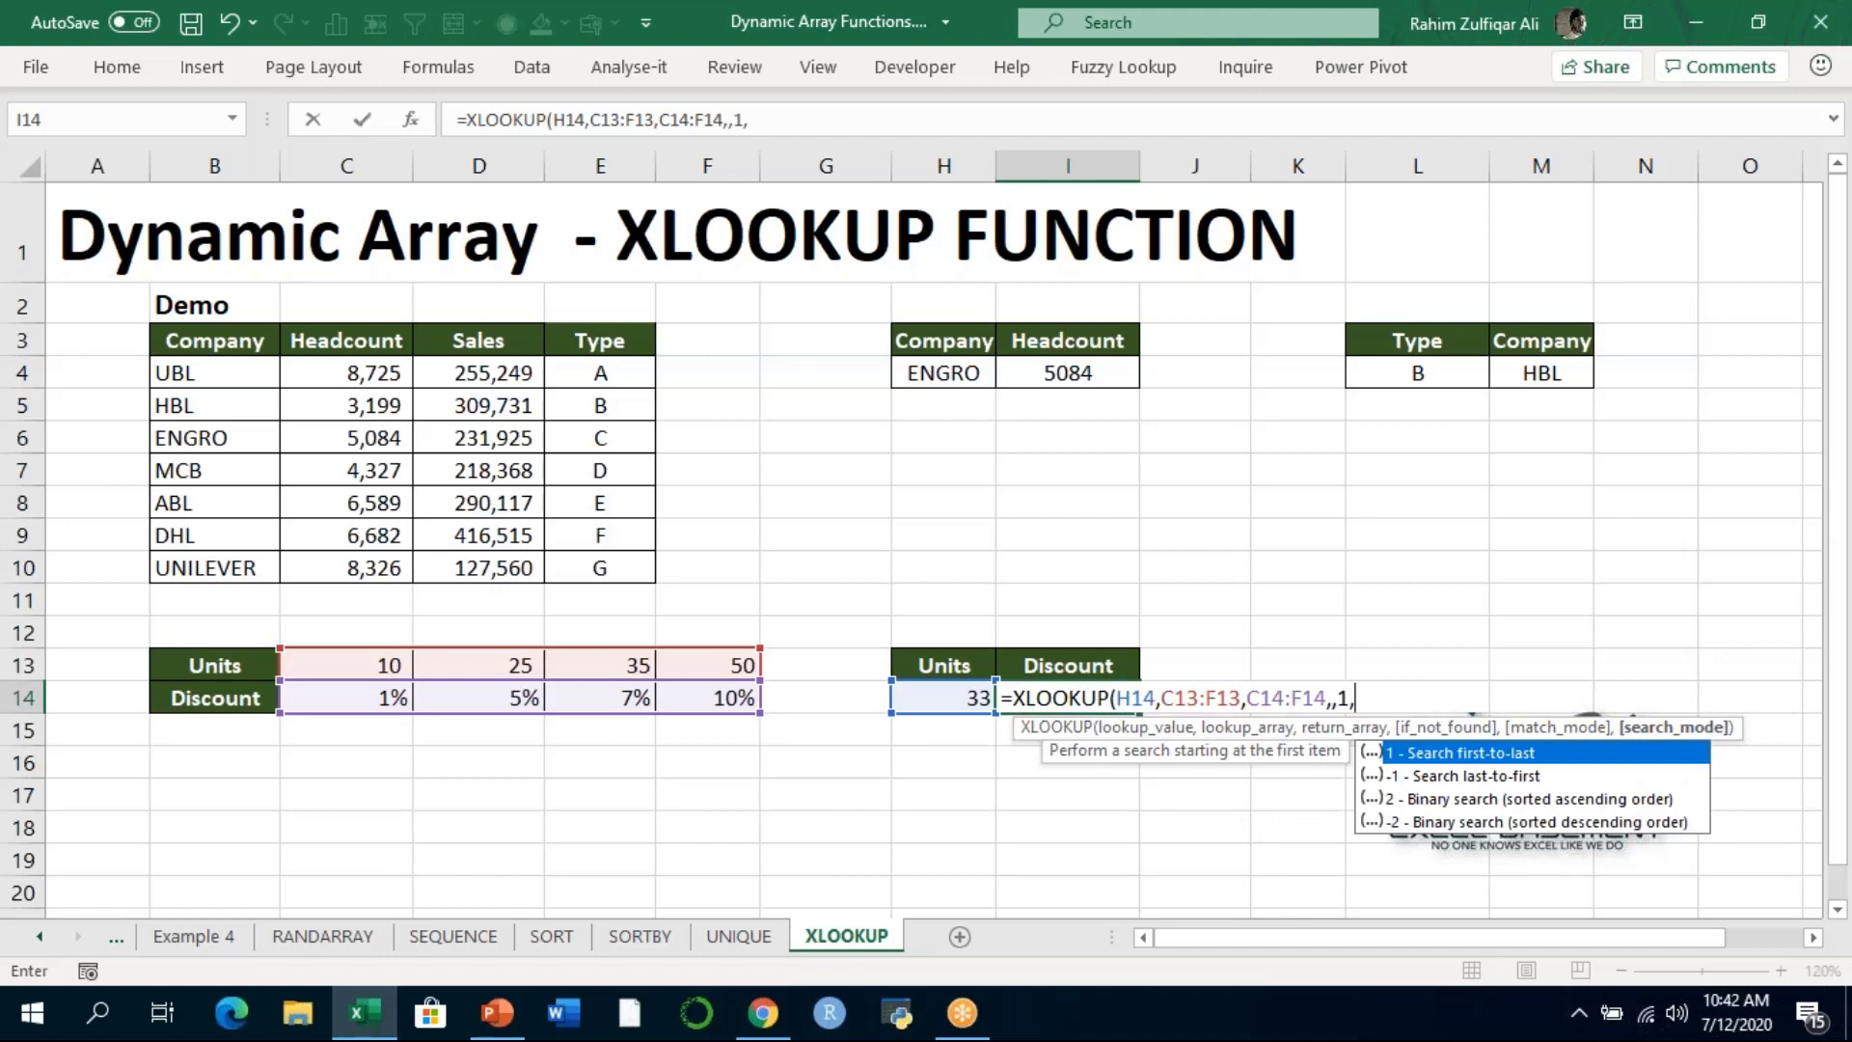
{"action": "key", "text": "BackSpace"}
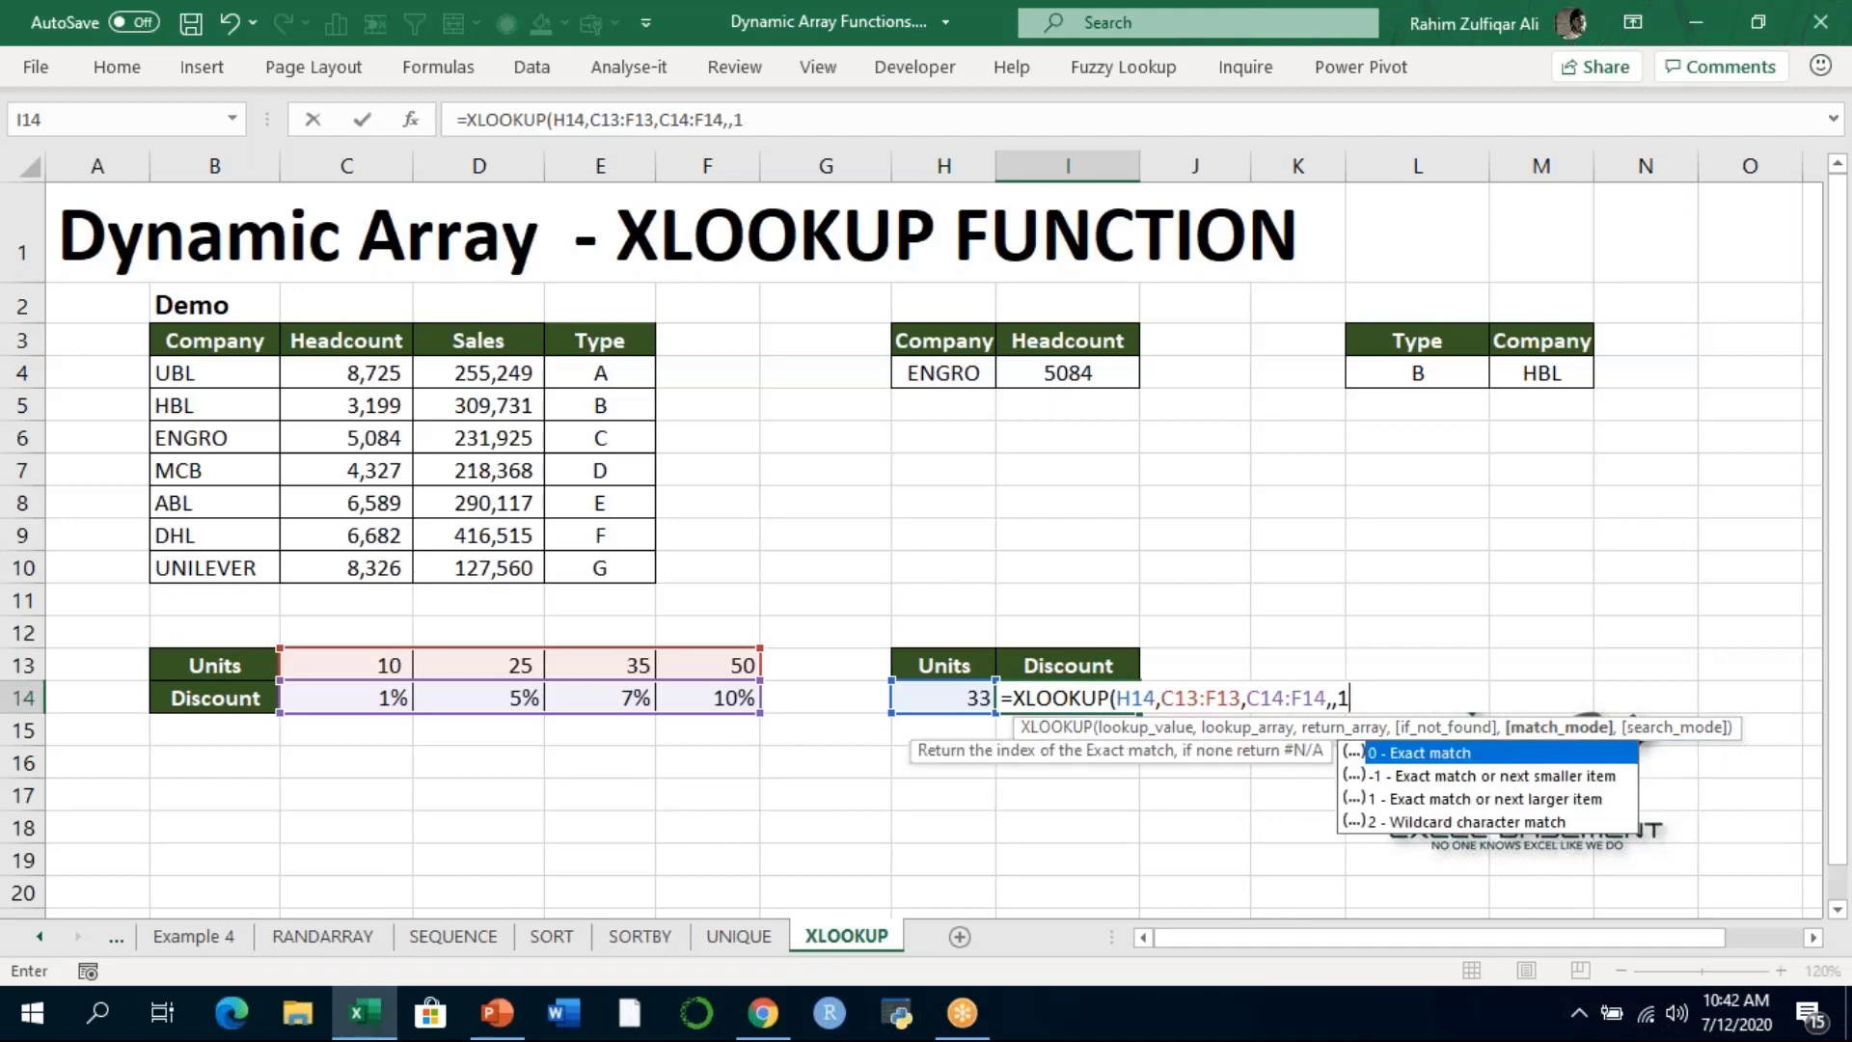
{"action": "type", "text": ")"}
{"action": "key", "text": "Return"}
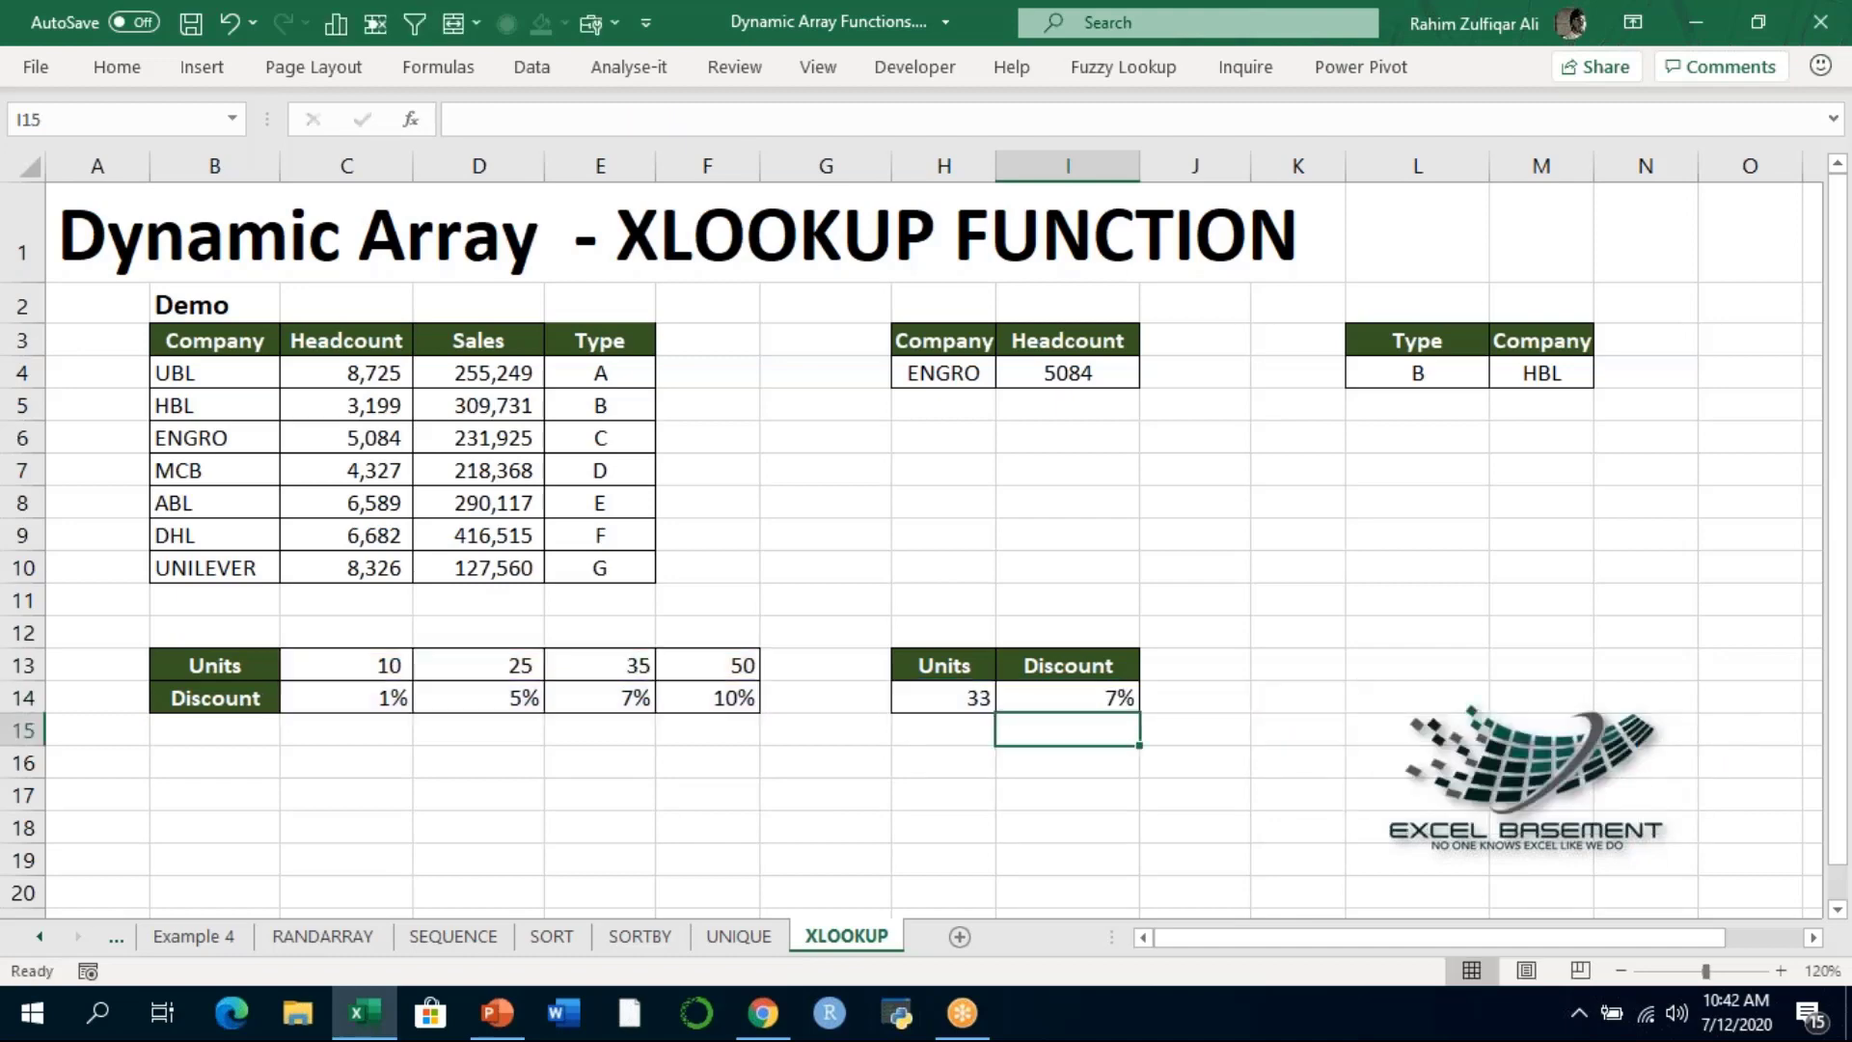
Check the I14 formula and compare its discount for the units in H14 with the 35-unit column of the table
{"action": "key", "text": "Up"}
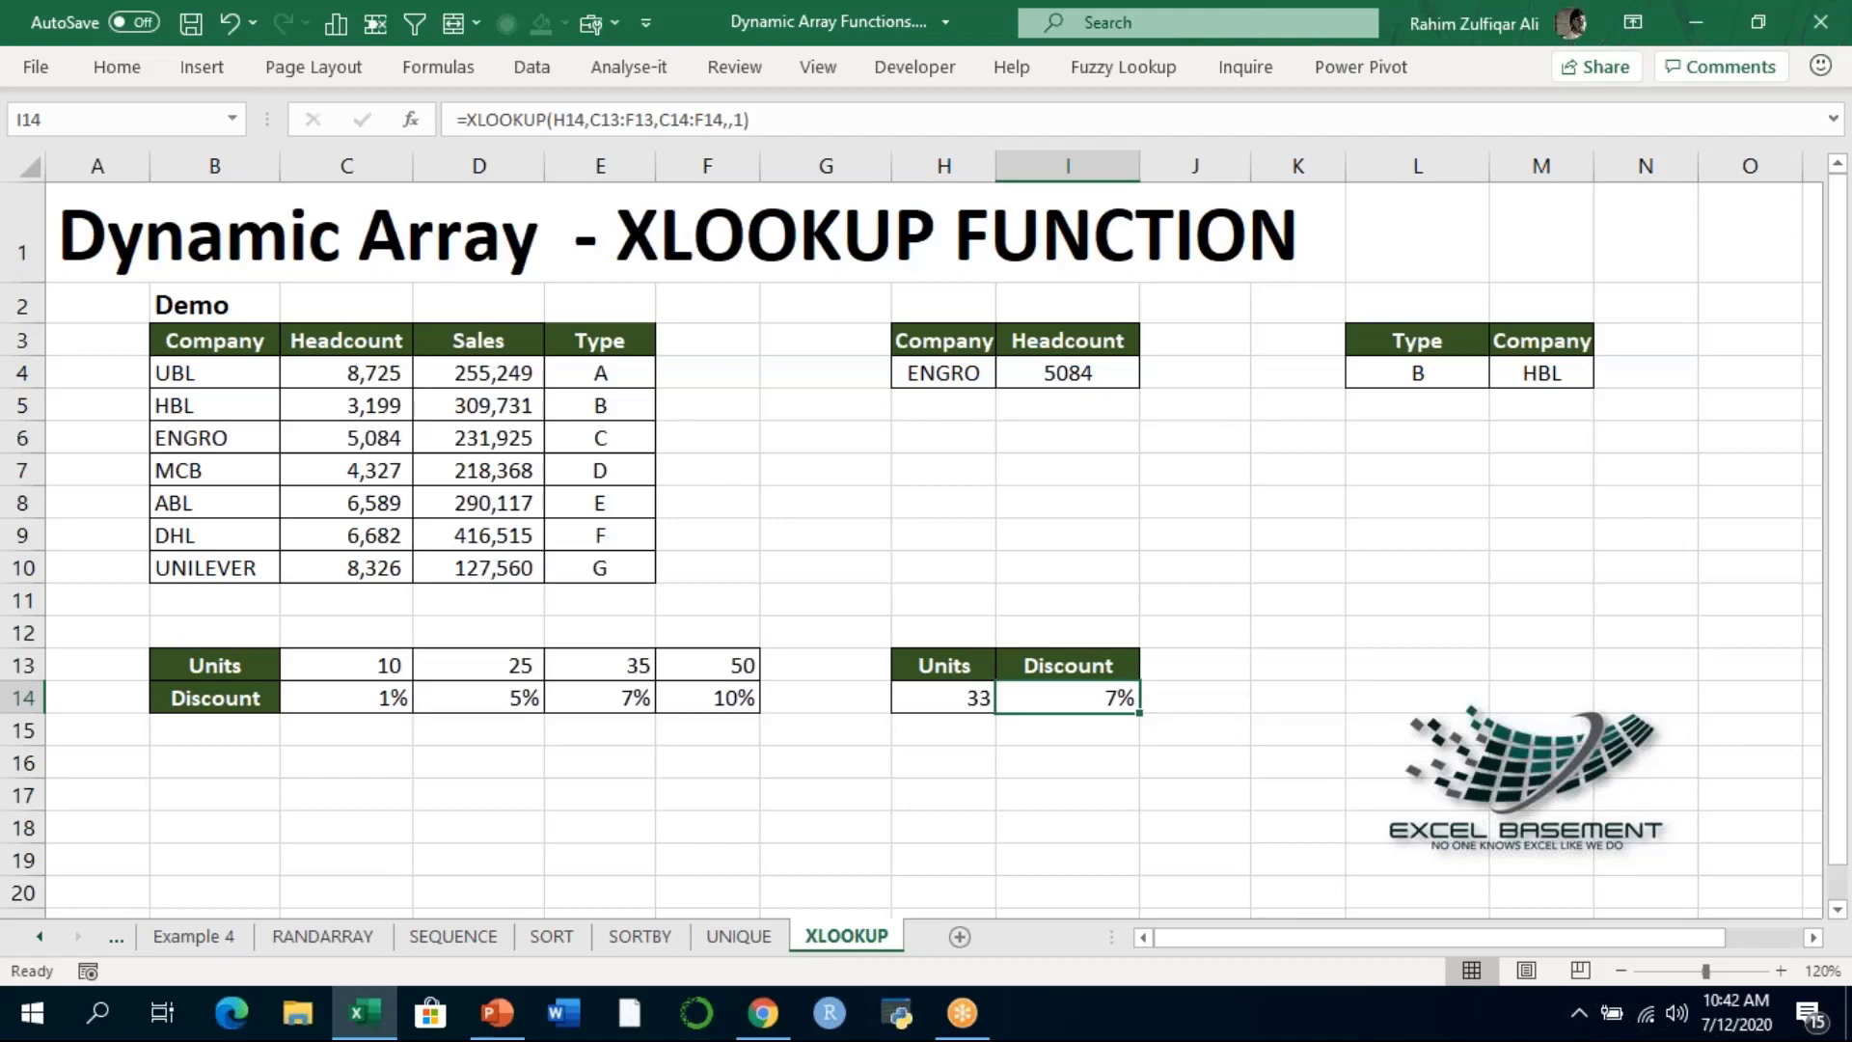
{"action": "left_click", "coordinate": [945, 696]}
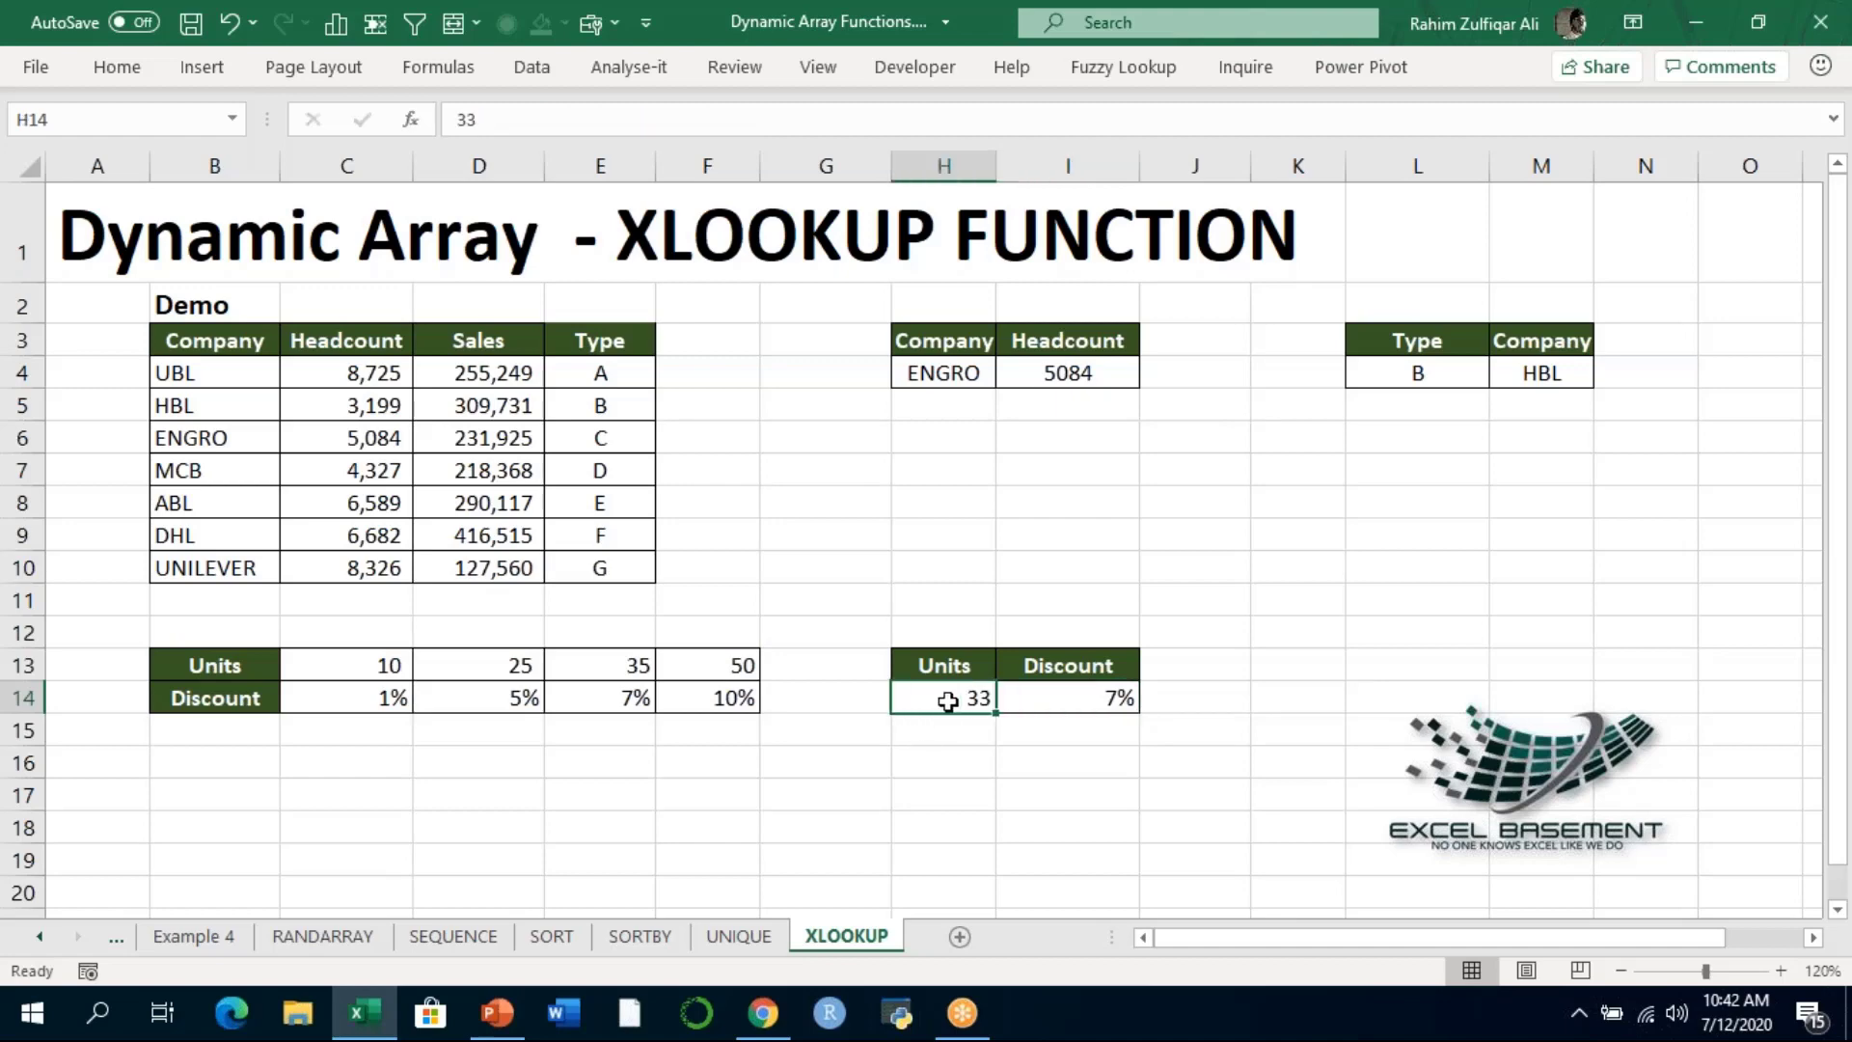
{"action": "left_click", "coordinate": [1049, 697]}
{"action": "left_click", "coordinate": [608, 661]}
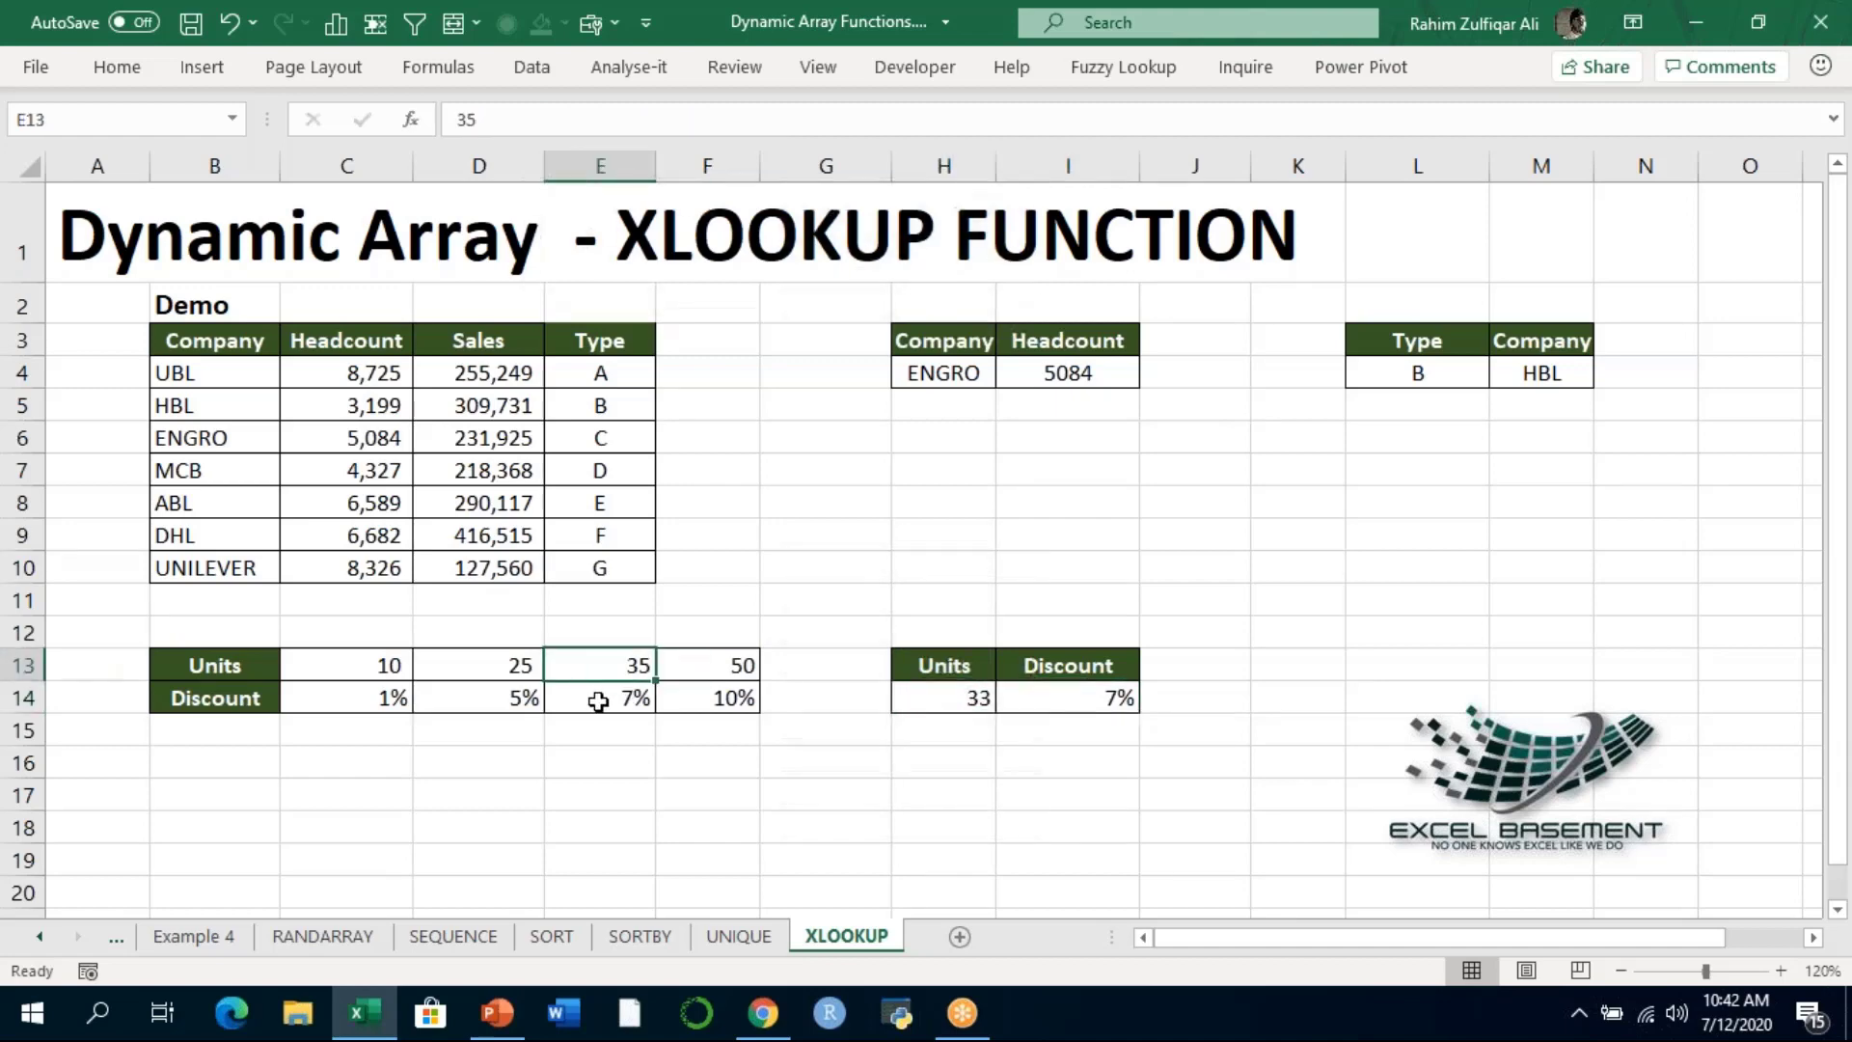
Set the units in H14 to 36 to test the next-larger discount lookup
{"action": "left_click", "coordinate": [598, 702]}
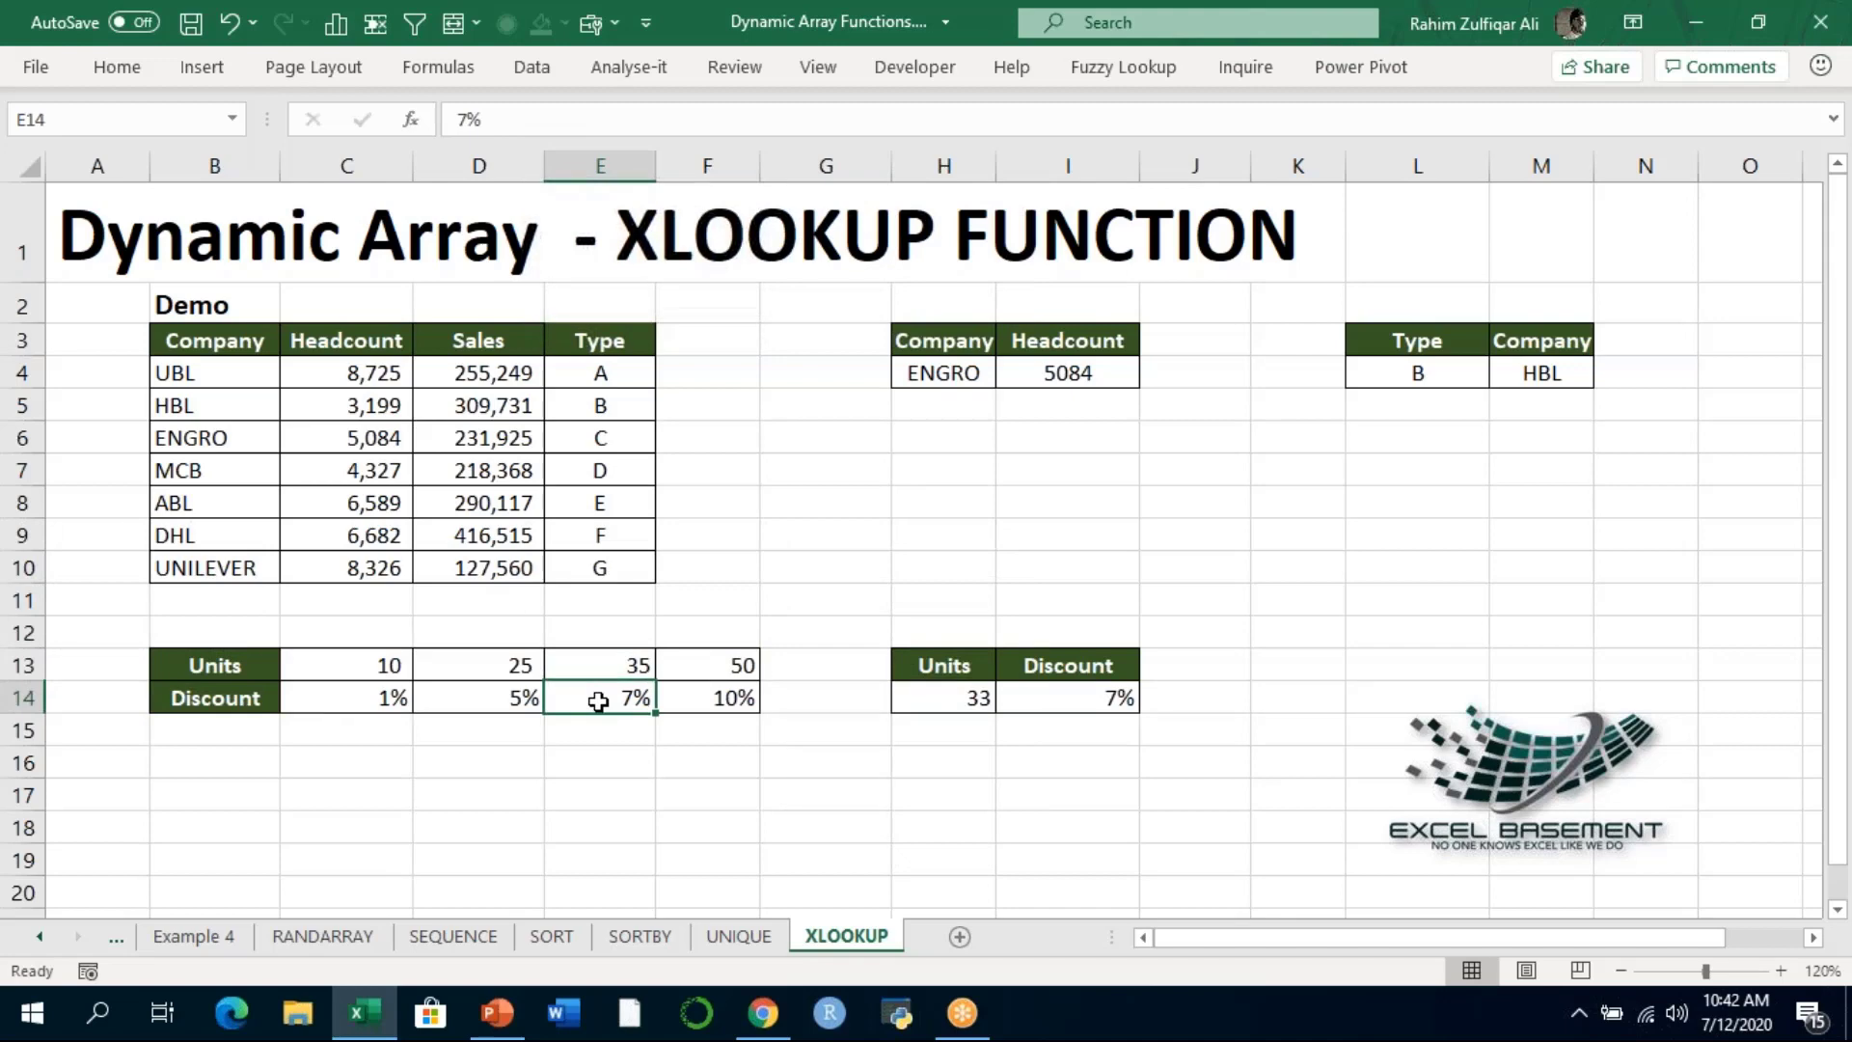
{"action": "left_click", "coordinate": [932, 699]}
{"action": "type", "text": "36"}
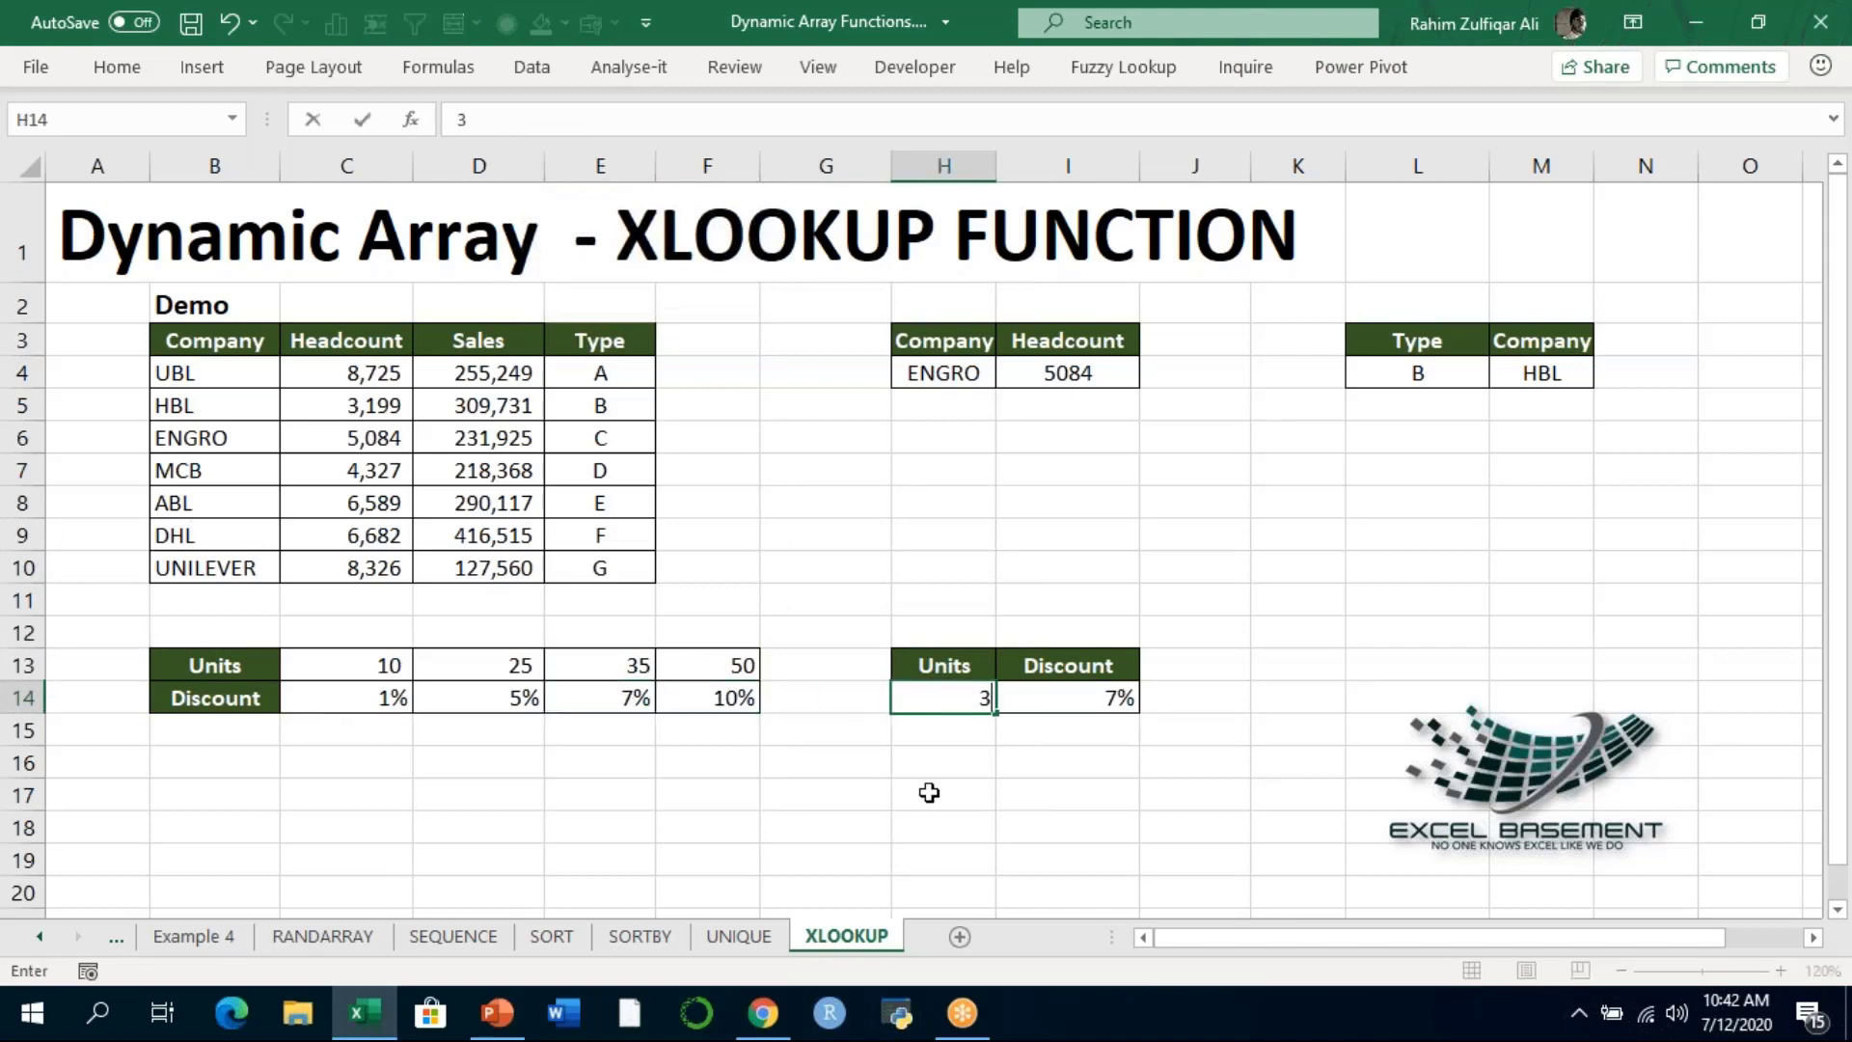
{"action": "key", "text": "Return"}
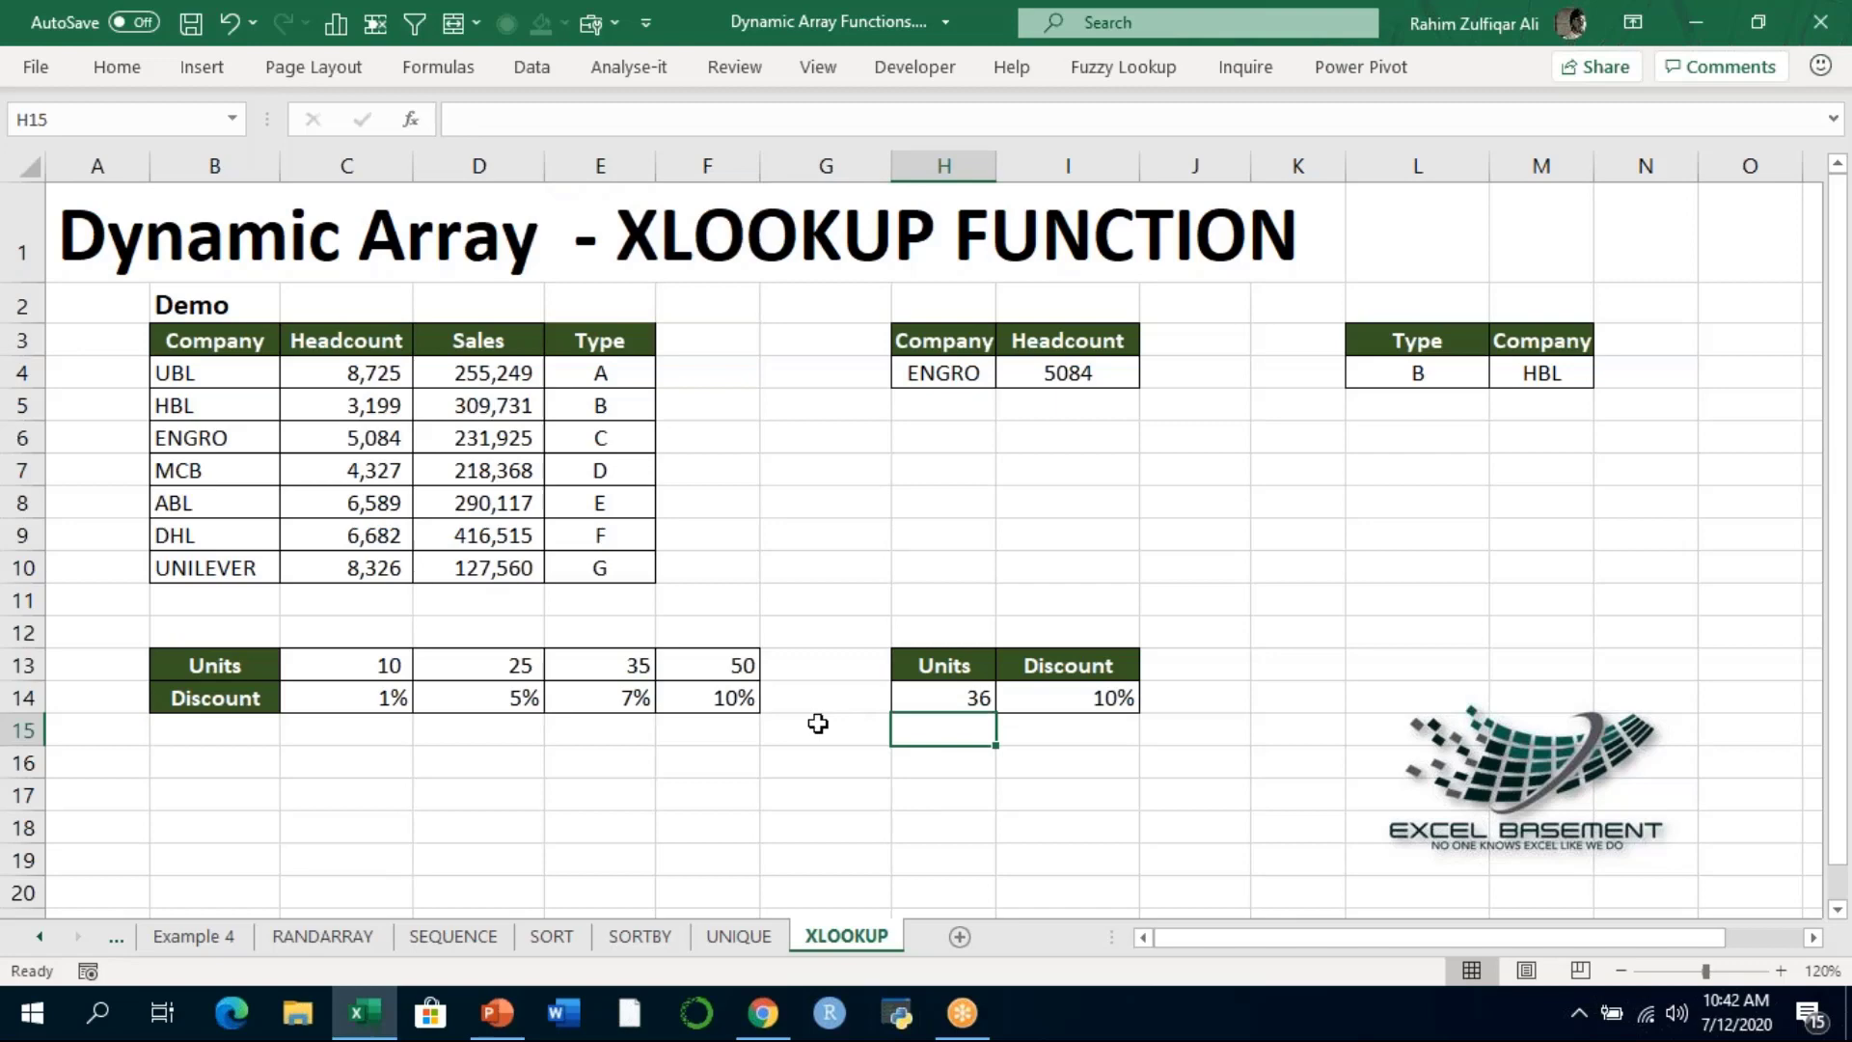
Compare the discount in I14 with the 35-unit and 50-unit columns of the table and check its formula
{"action": "left_click_drag", "start_coordinate": [632, 666], "coordinate": [645, 701]}
{"action": "left_click", "coordinate": [689, 669]}
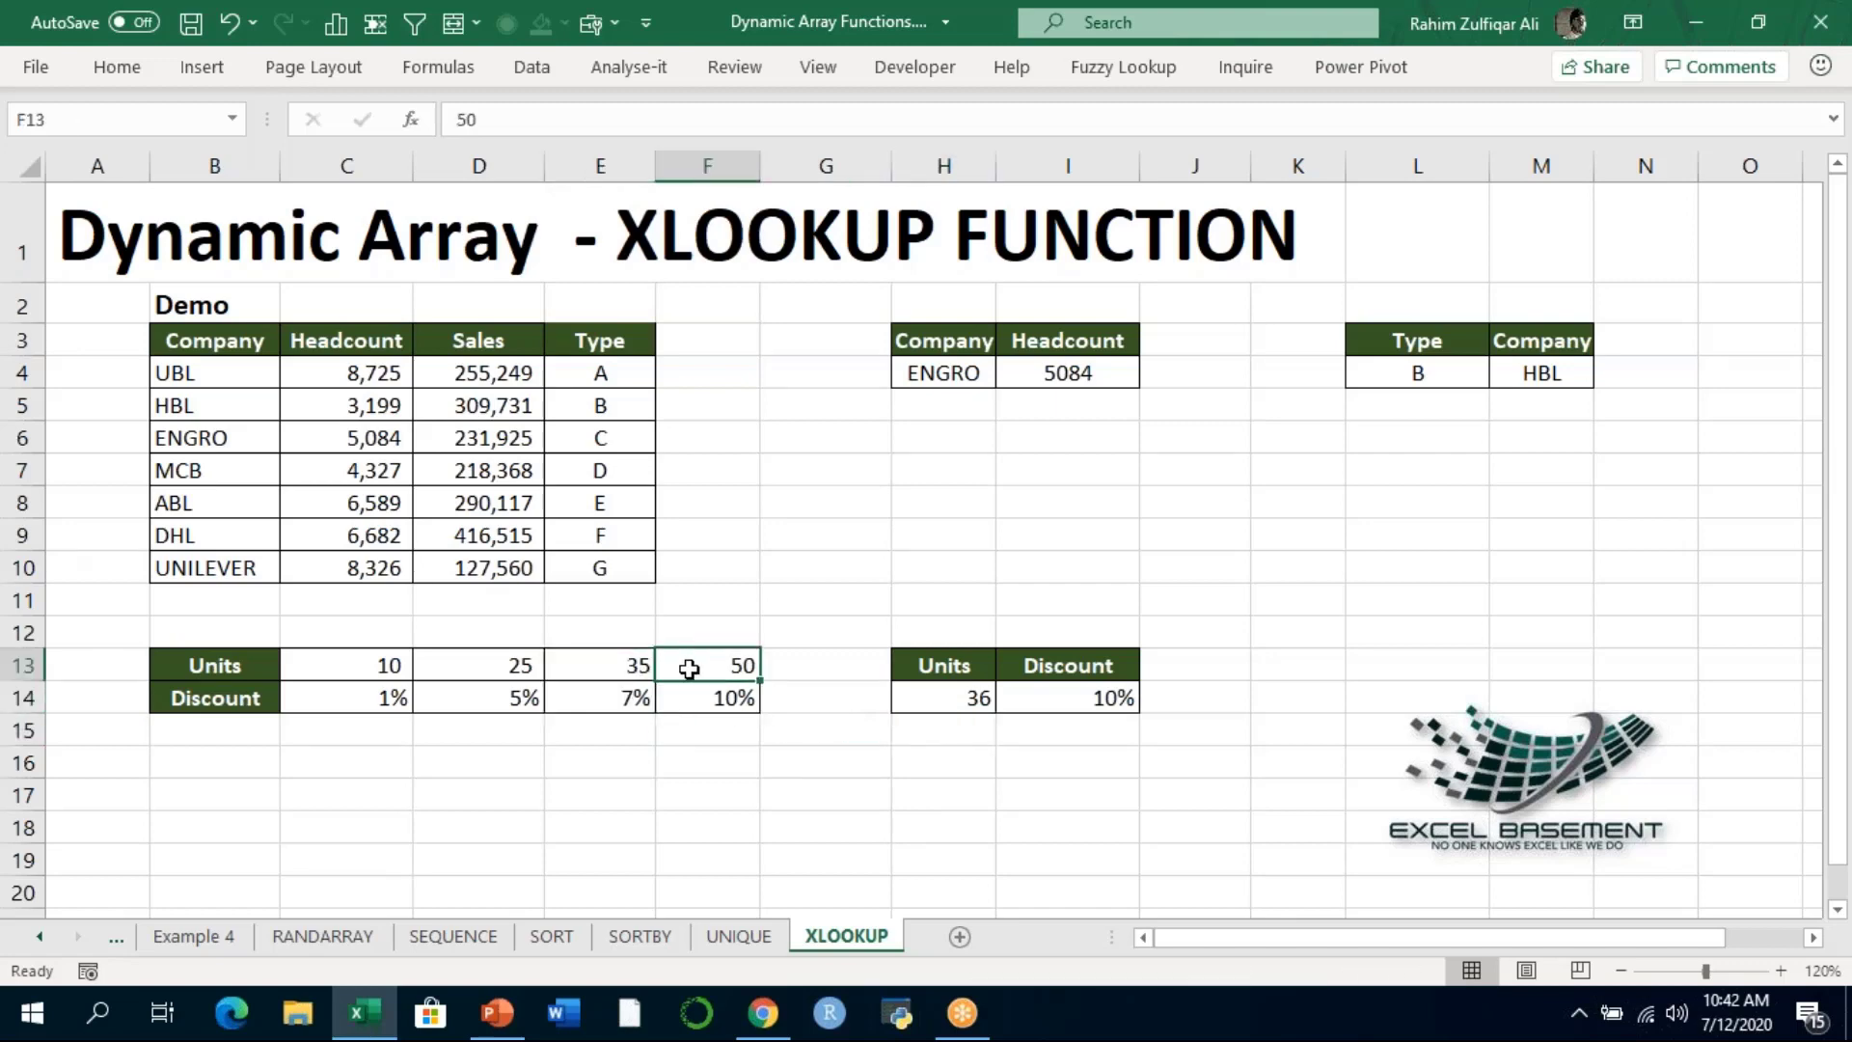
{"action": "left_click", "coordinate": [978, 698]}
{"action": "left_click", "coordinate": [1050, 697]}
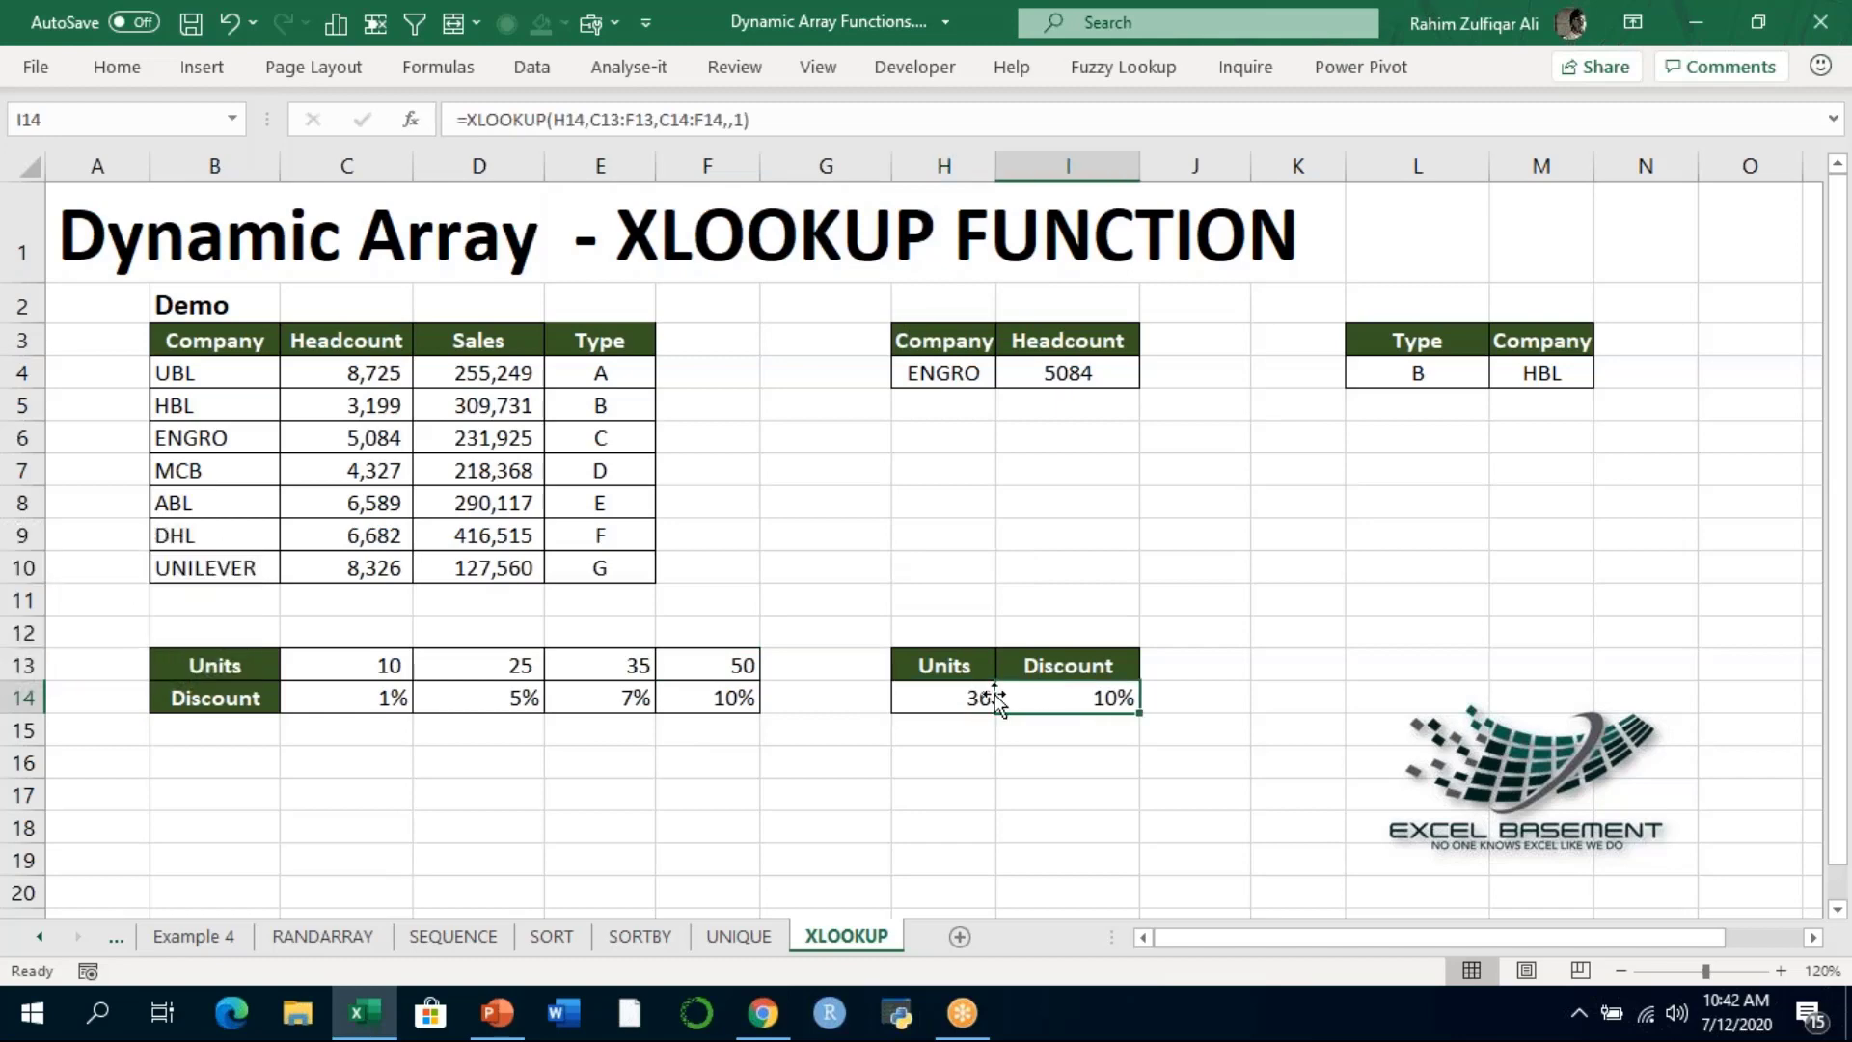
Set the units in H14 to 37 to test another in-between quantity
{"action": "left_click", "coordinate": [915, 688]}
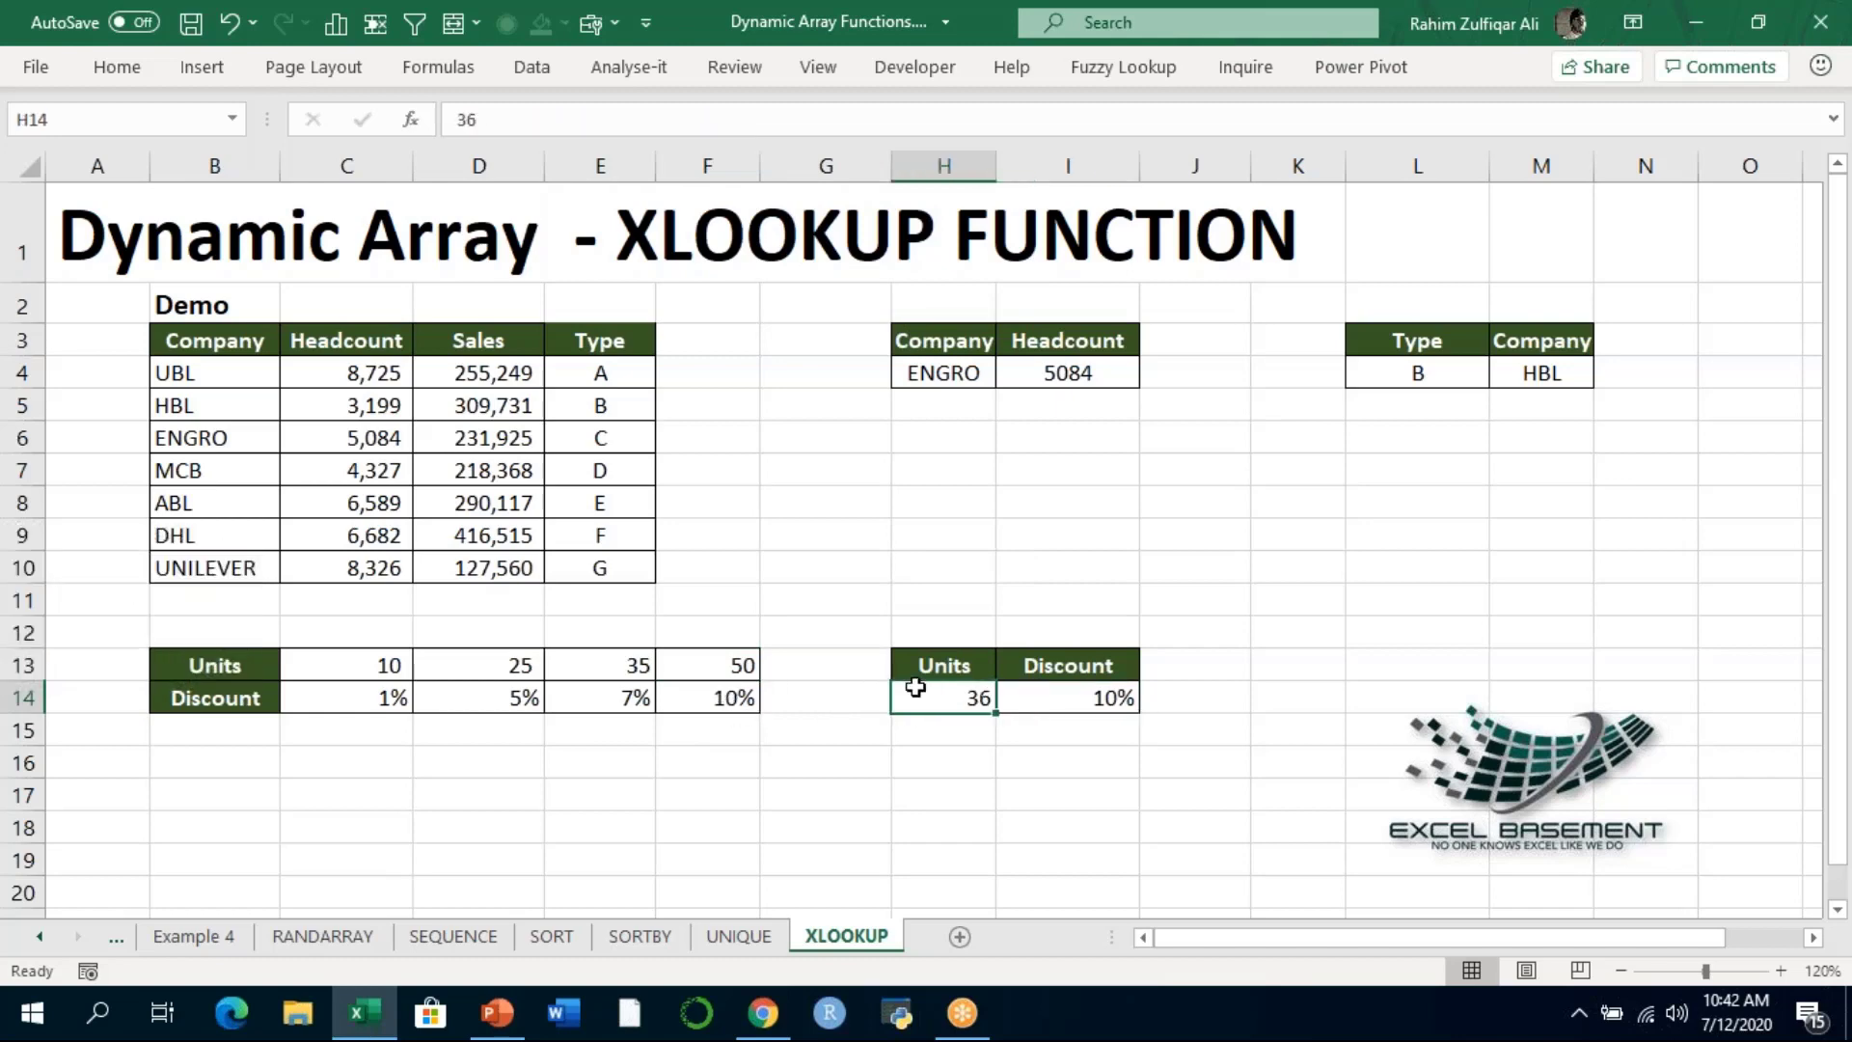
{"action": "type", "text": "37"}
{"action": "key", "text": "Return"}
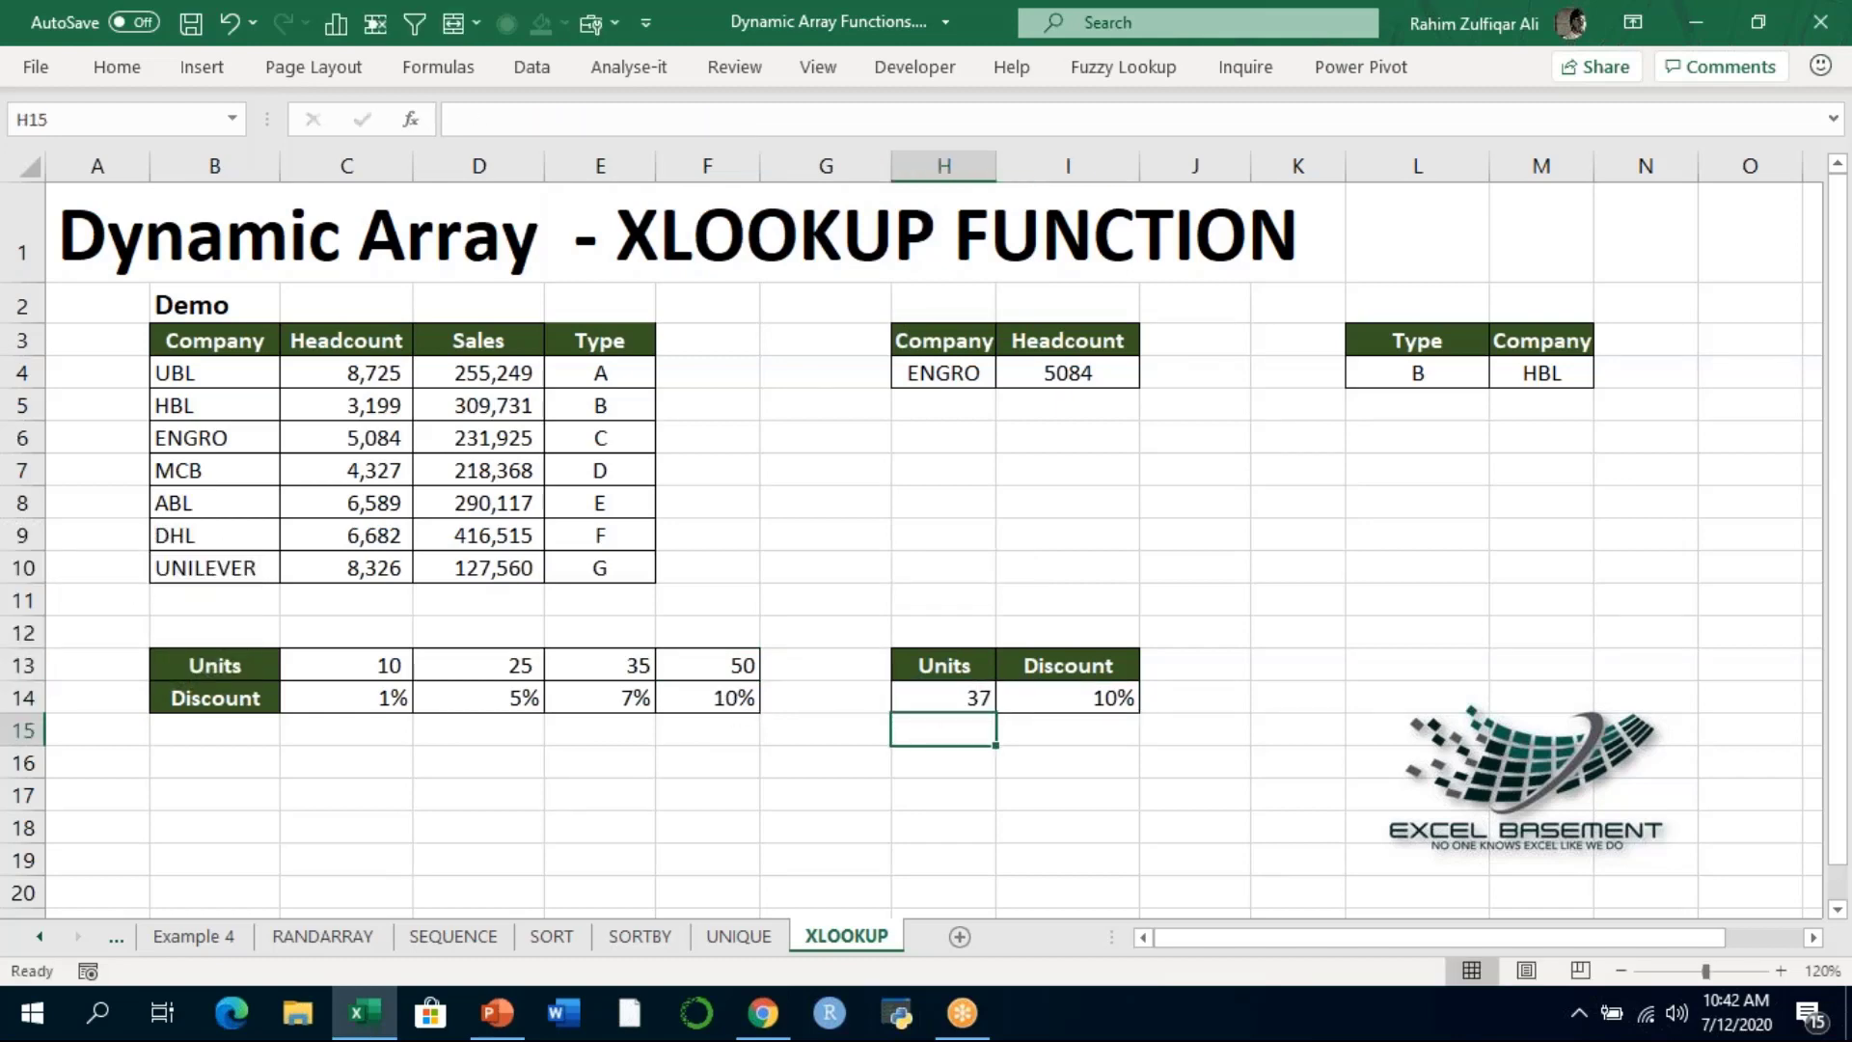
Set the units in H14 to 5
{"action": "left_click", "coordinate": [938, 695]}
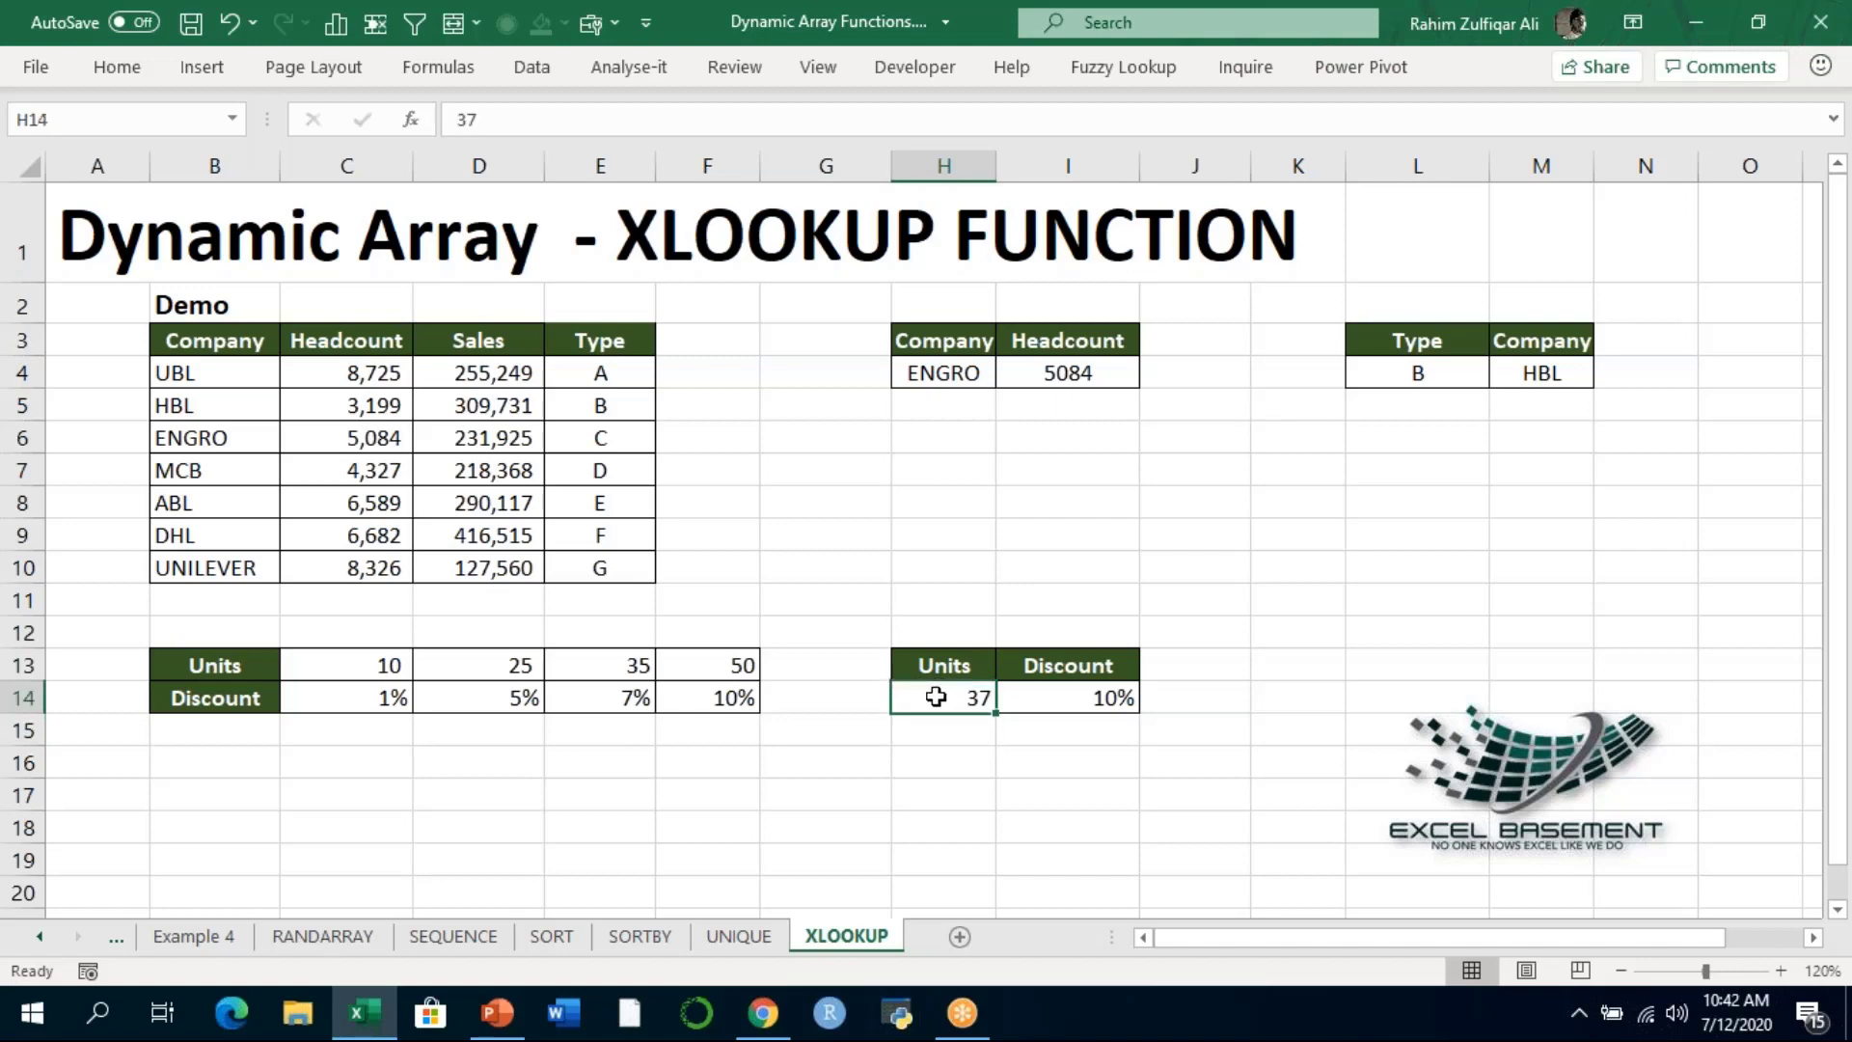
{"action": "type", "text": "5"}
{"action": "key", "text": "Return"}
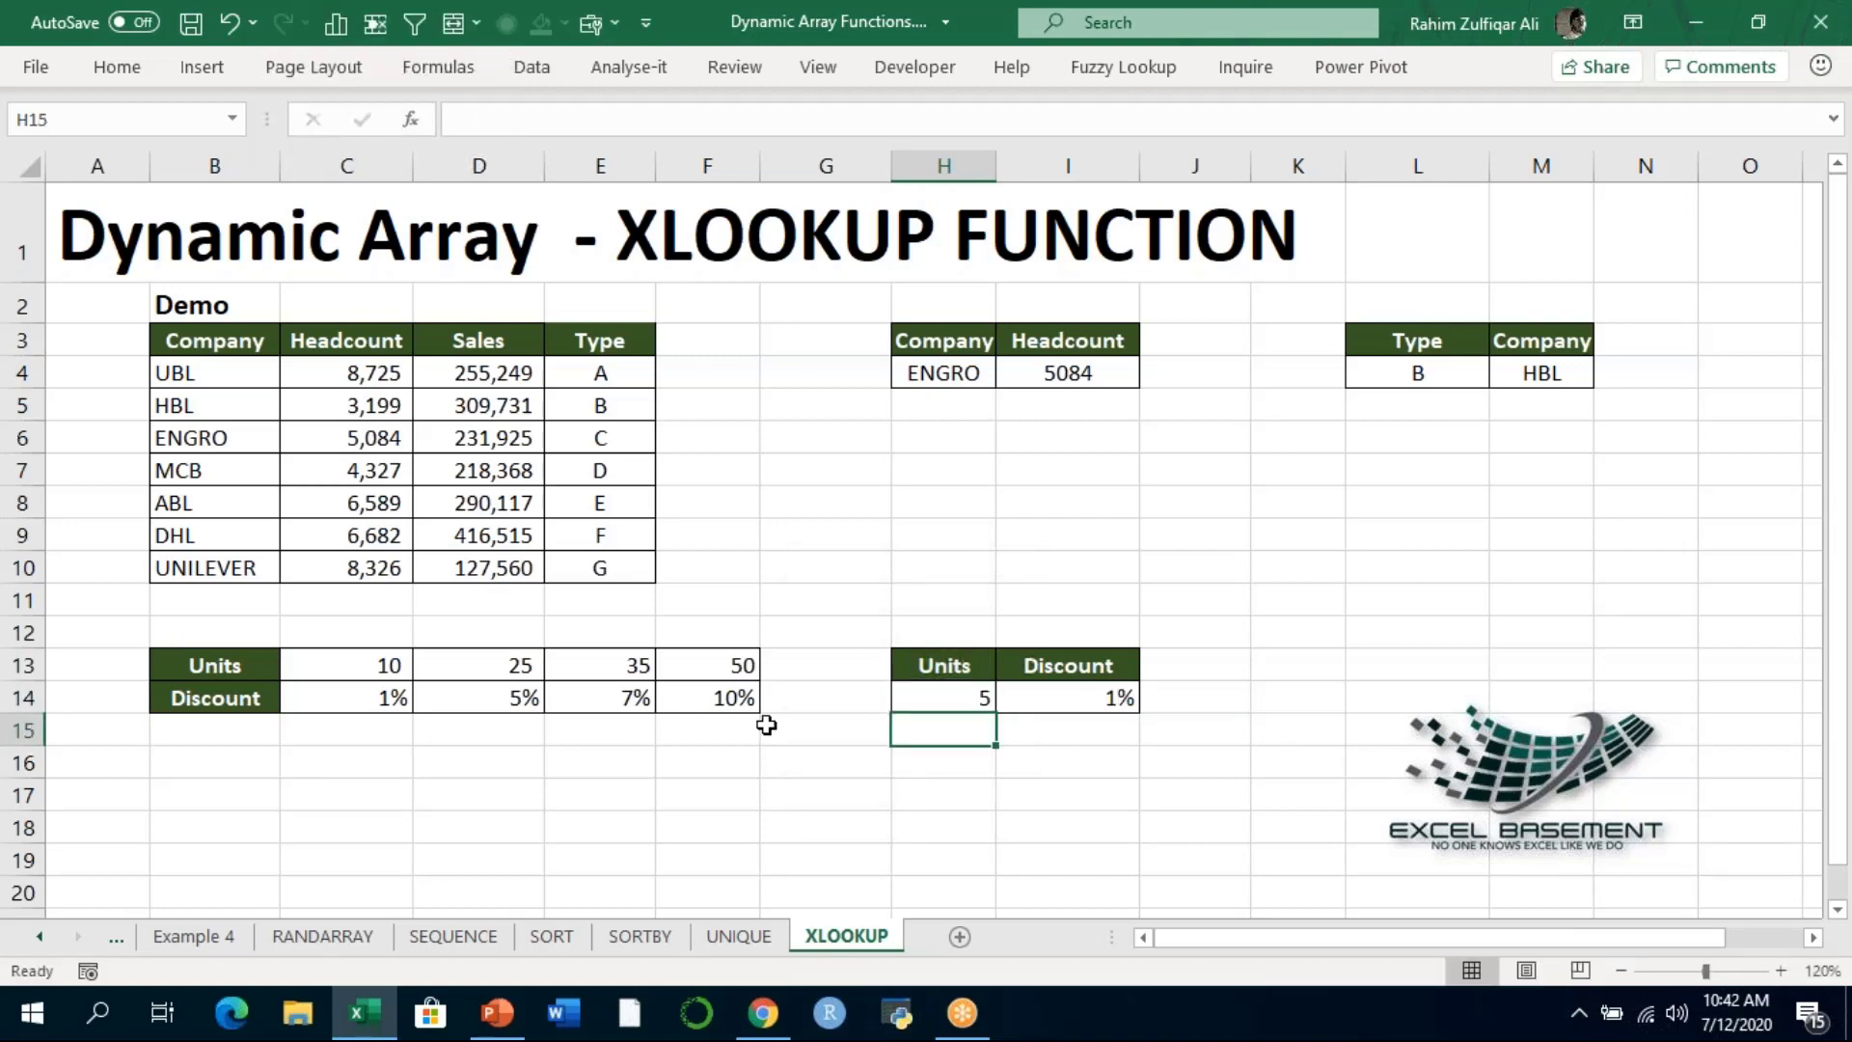
Compare the discount in I14 with the 10-unit column and review the arguments of the I14 formula
{"action": "left_click", "coordinate": [376, 702]}
{"action": "left_click_drag", "start_coordinate": [364, 666], "coordinate": [365, 700]}
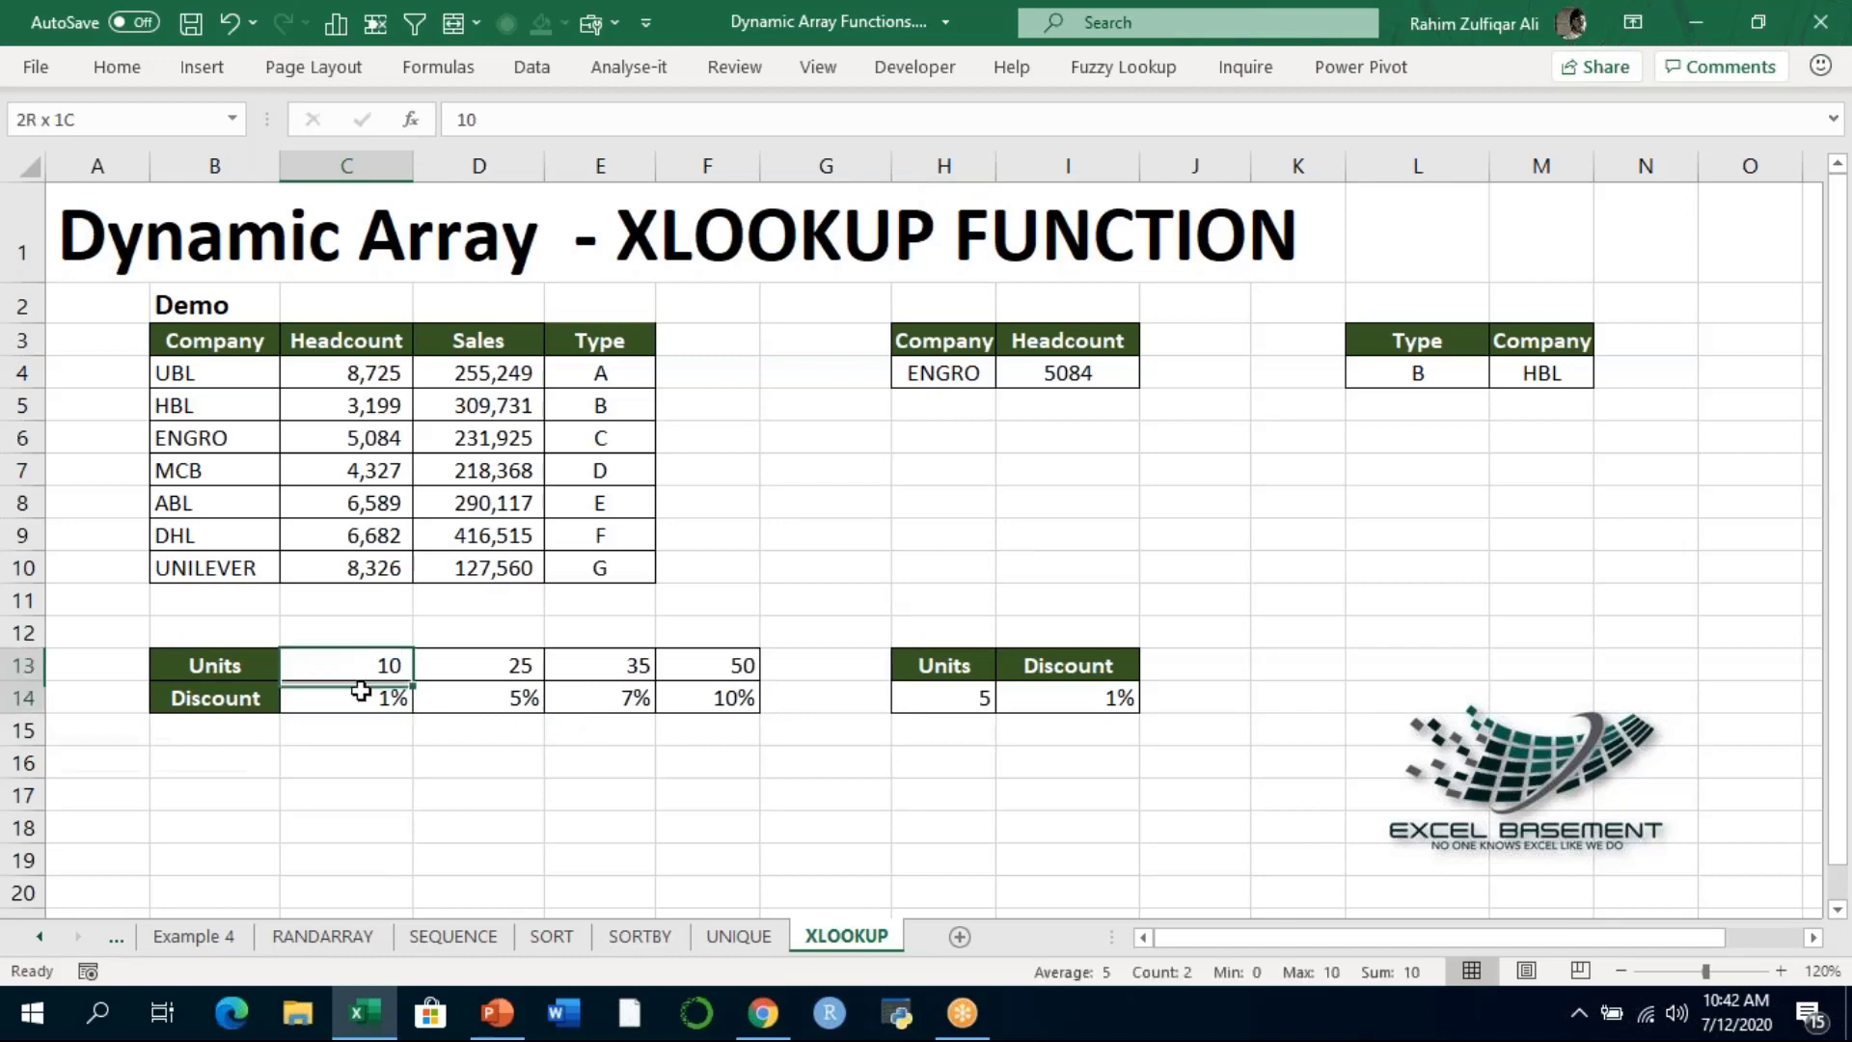
{"action": "left_click", "coordinate": [1005, 687]}
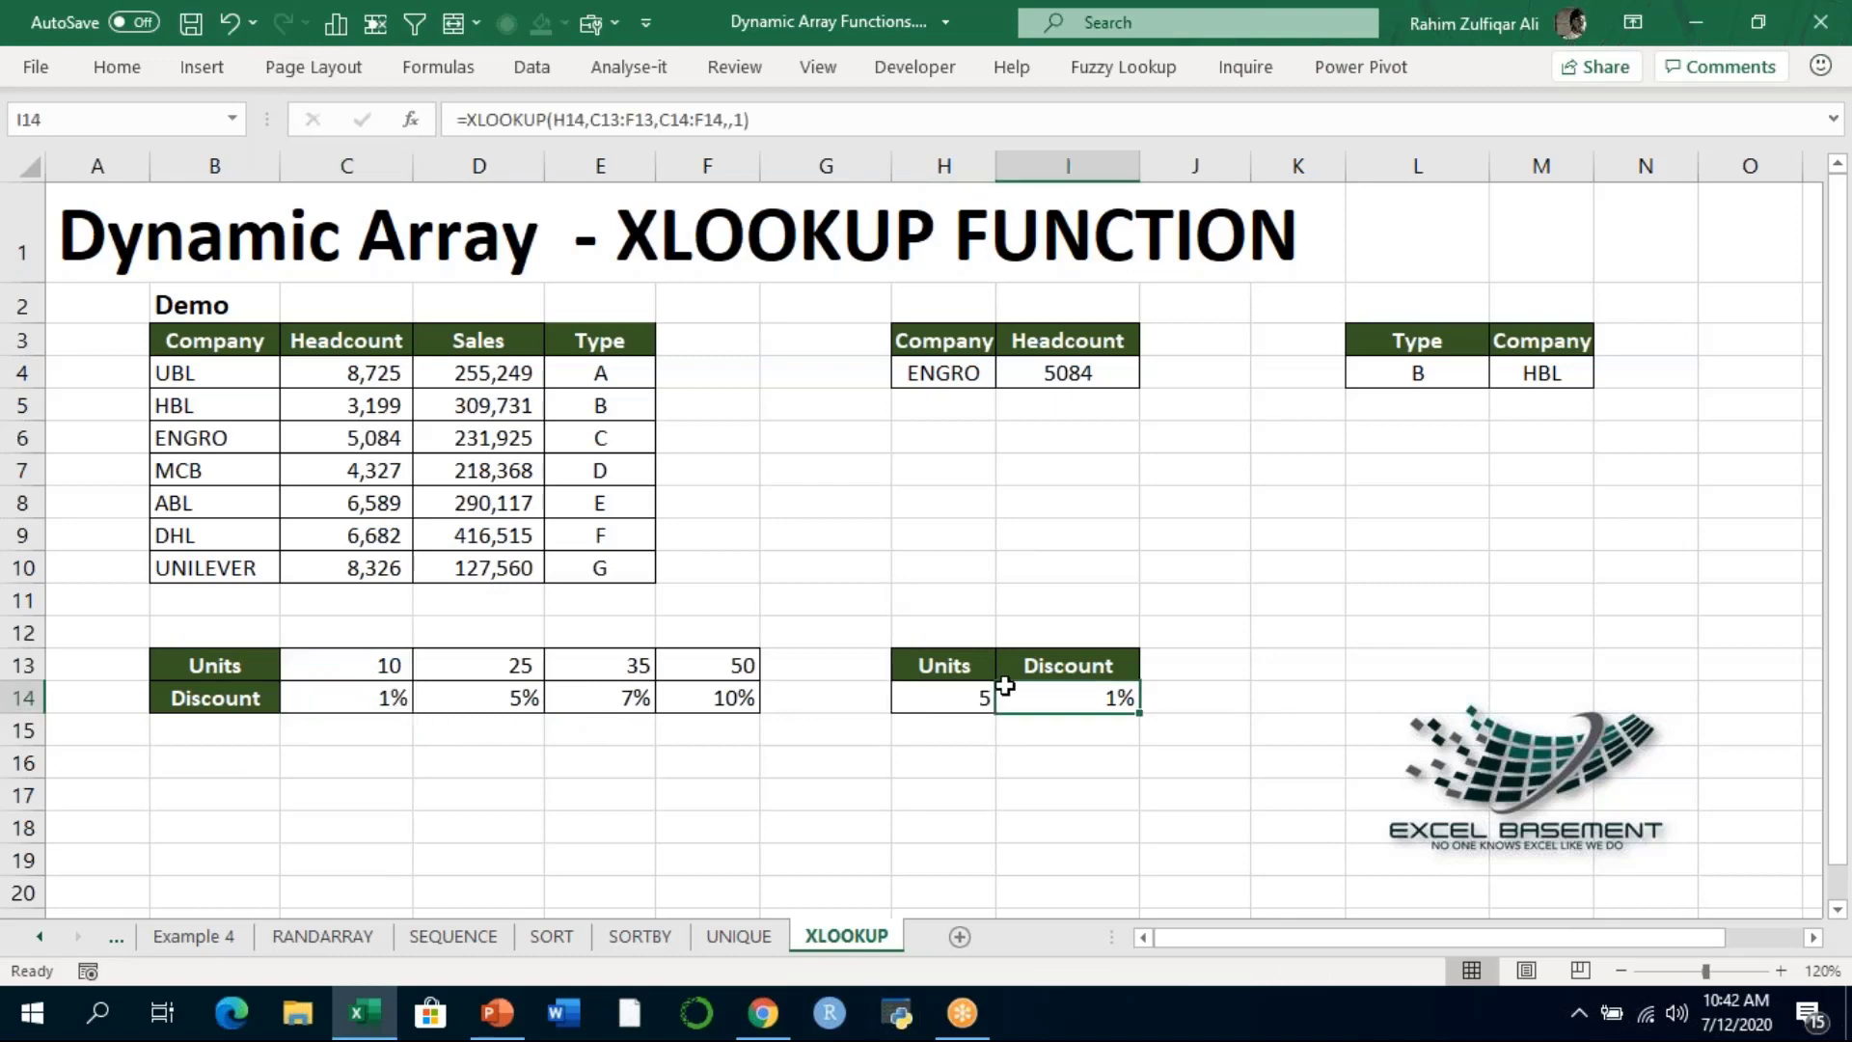
{"action": "double_click", "coordinate": [1030, 690]}
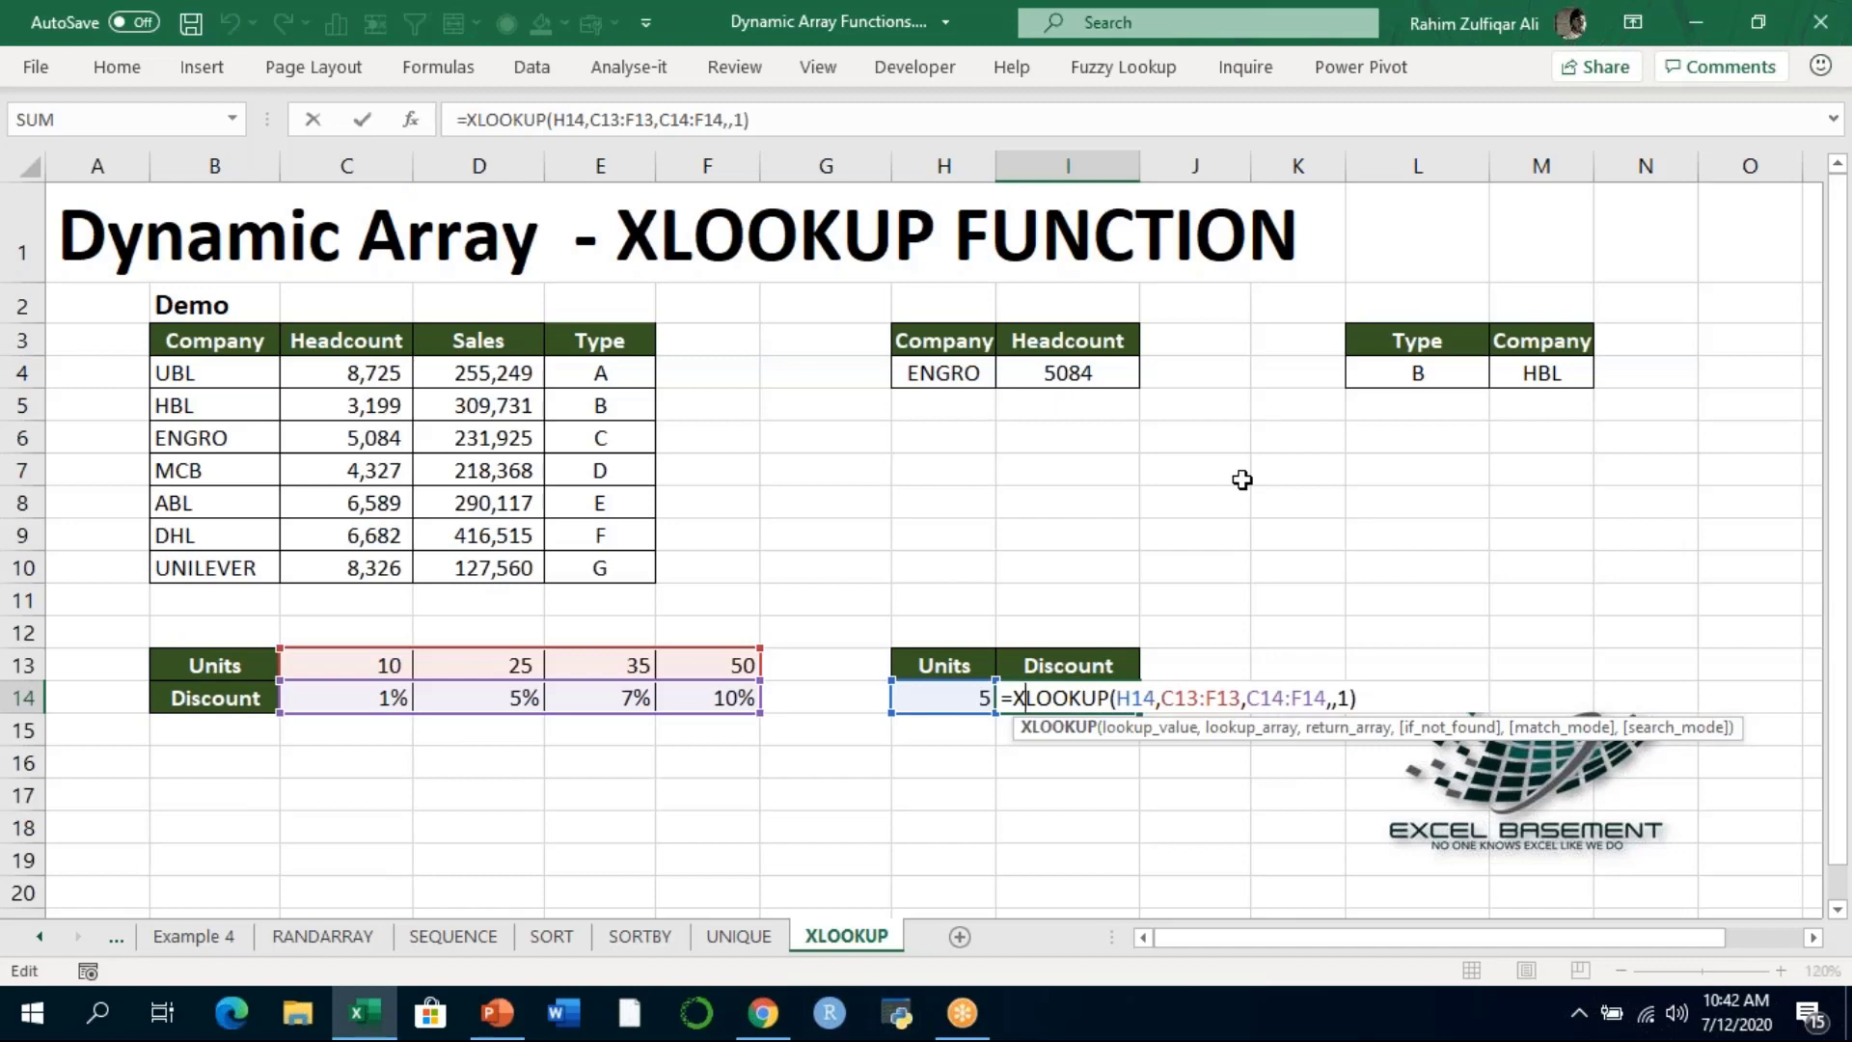
{"action": "key", "text": "Return"}
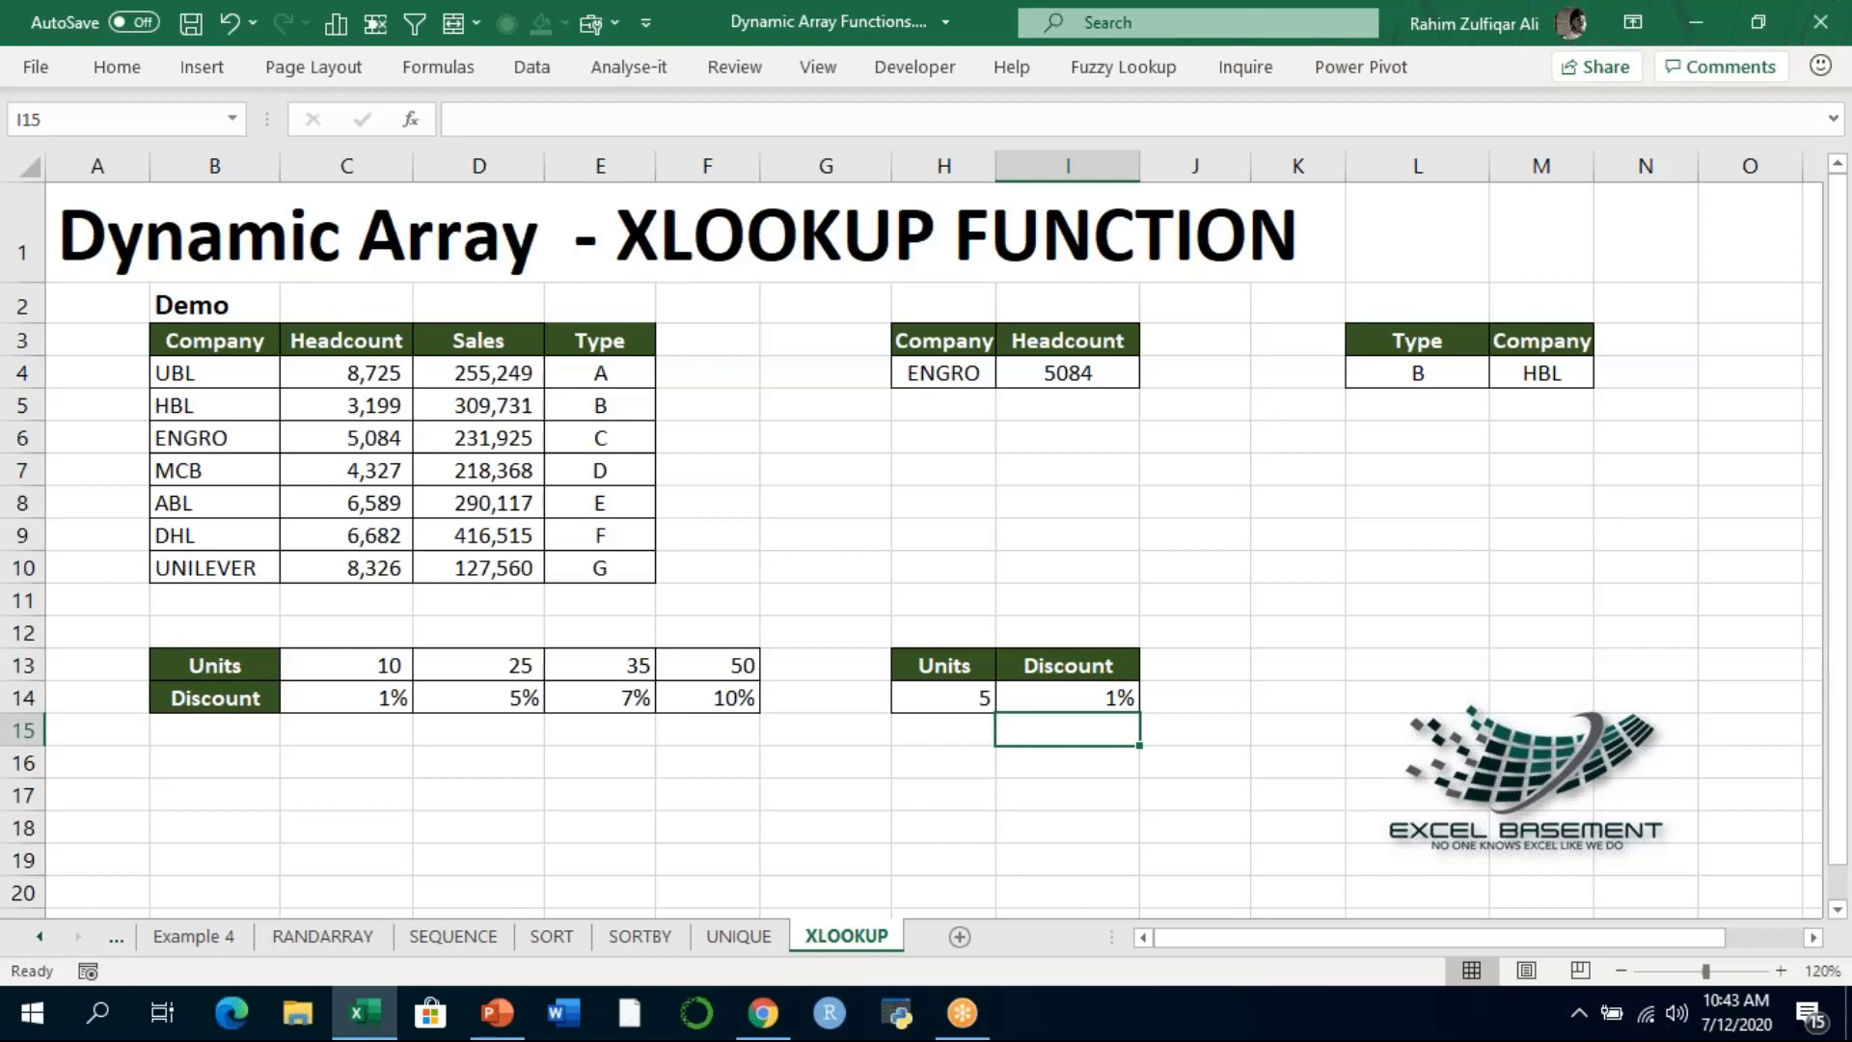
{"action": "key", "text": "Up"}
{"action": "key", "text": "Up"}
{"action": "key", "text": "Up"}
{"action": "key", "text": "Up"}
{"action": "key", "text": "Up"}
{"action": "key", "text": "Up"}
{"action": "key", "text": "Up"}
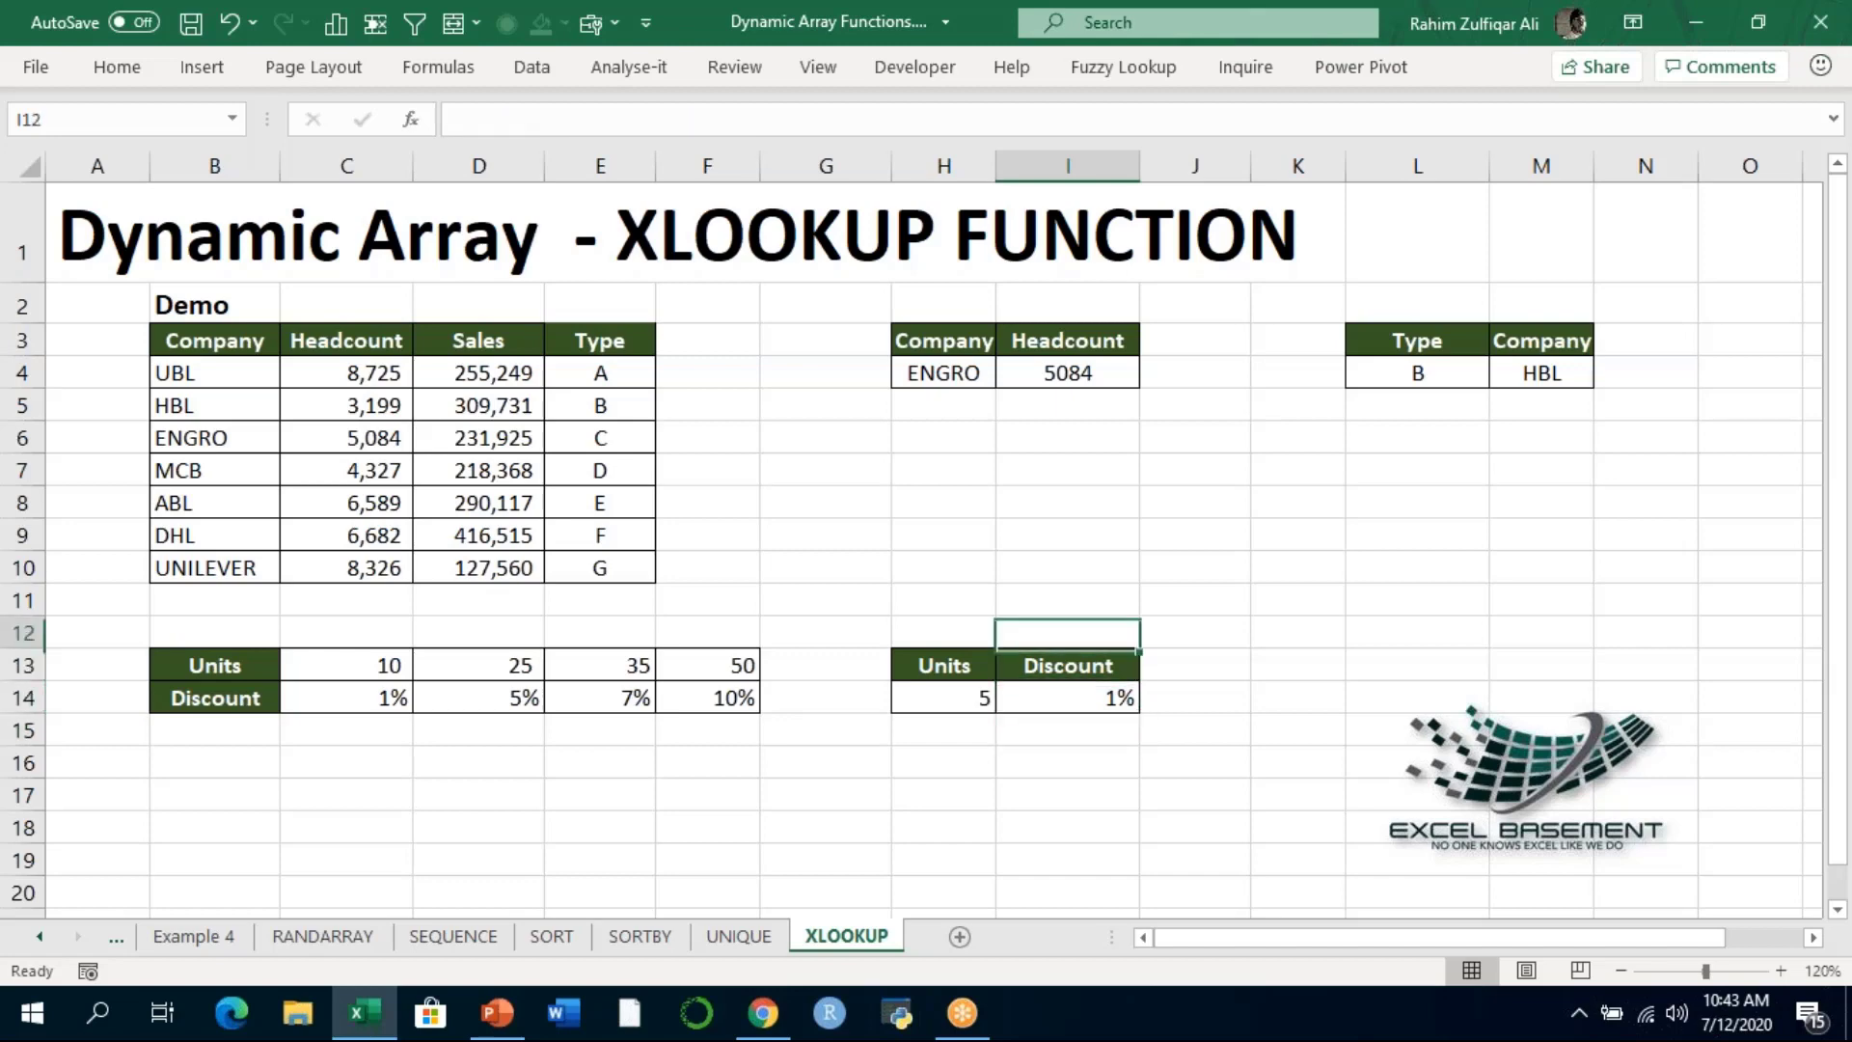
{"action": "key", "text": "Left"}
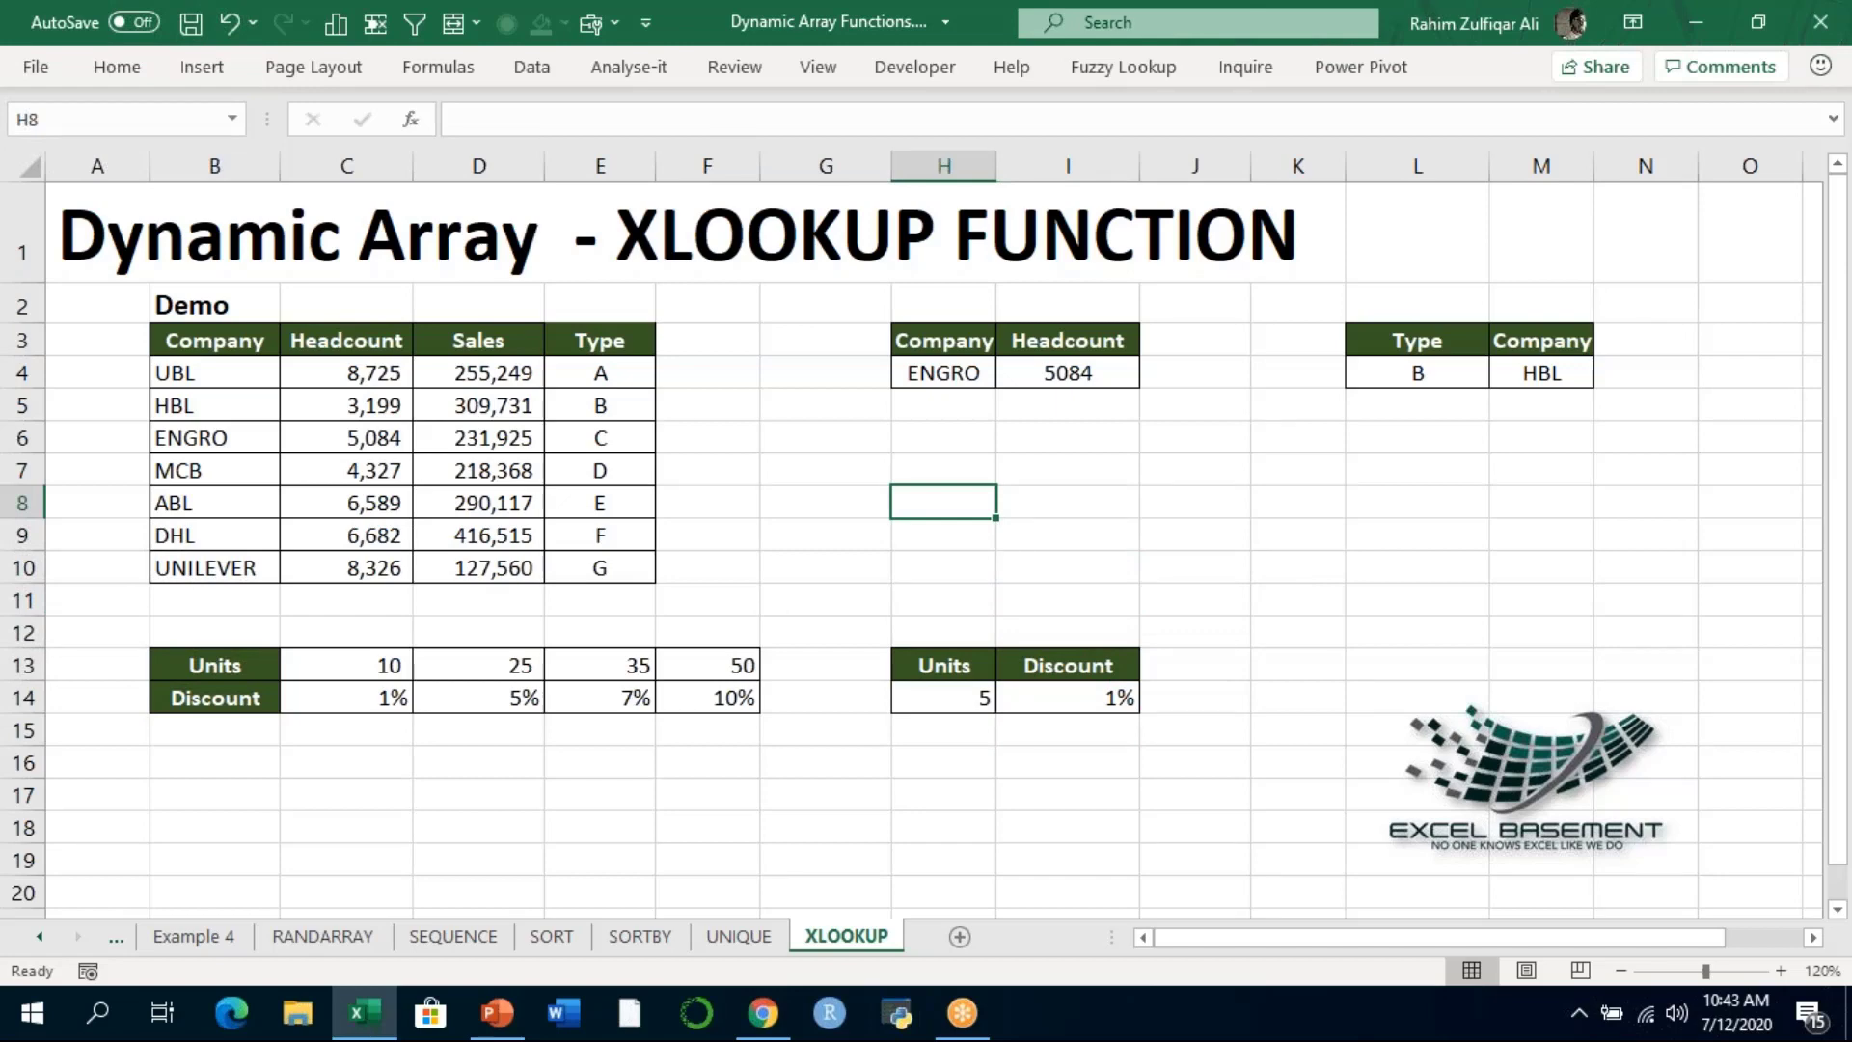
{"action": "type", "text": "="}
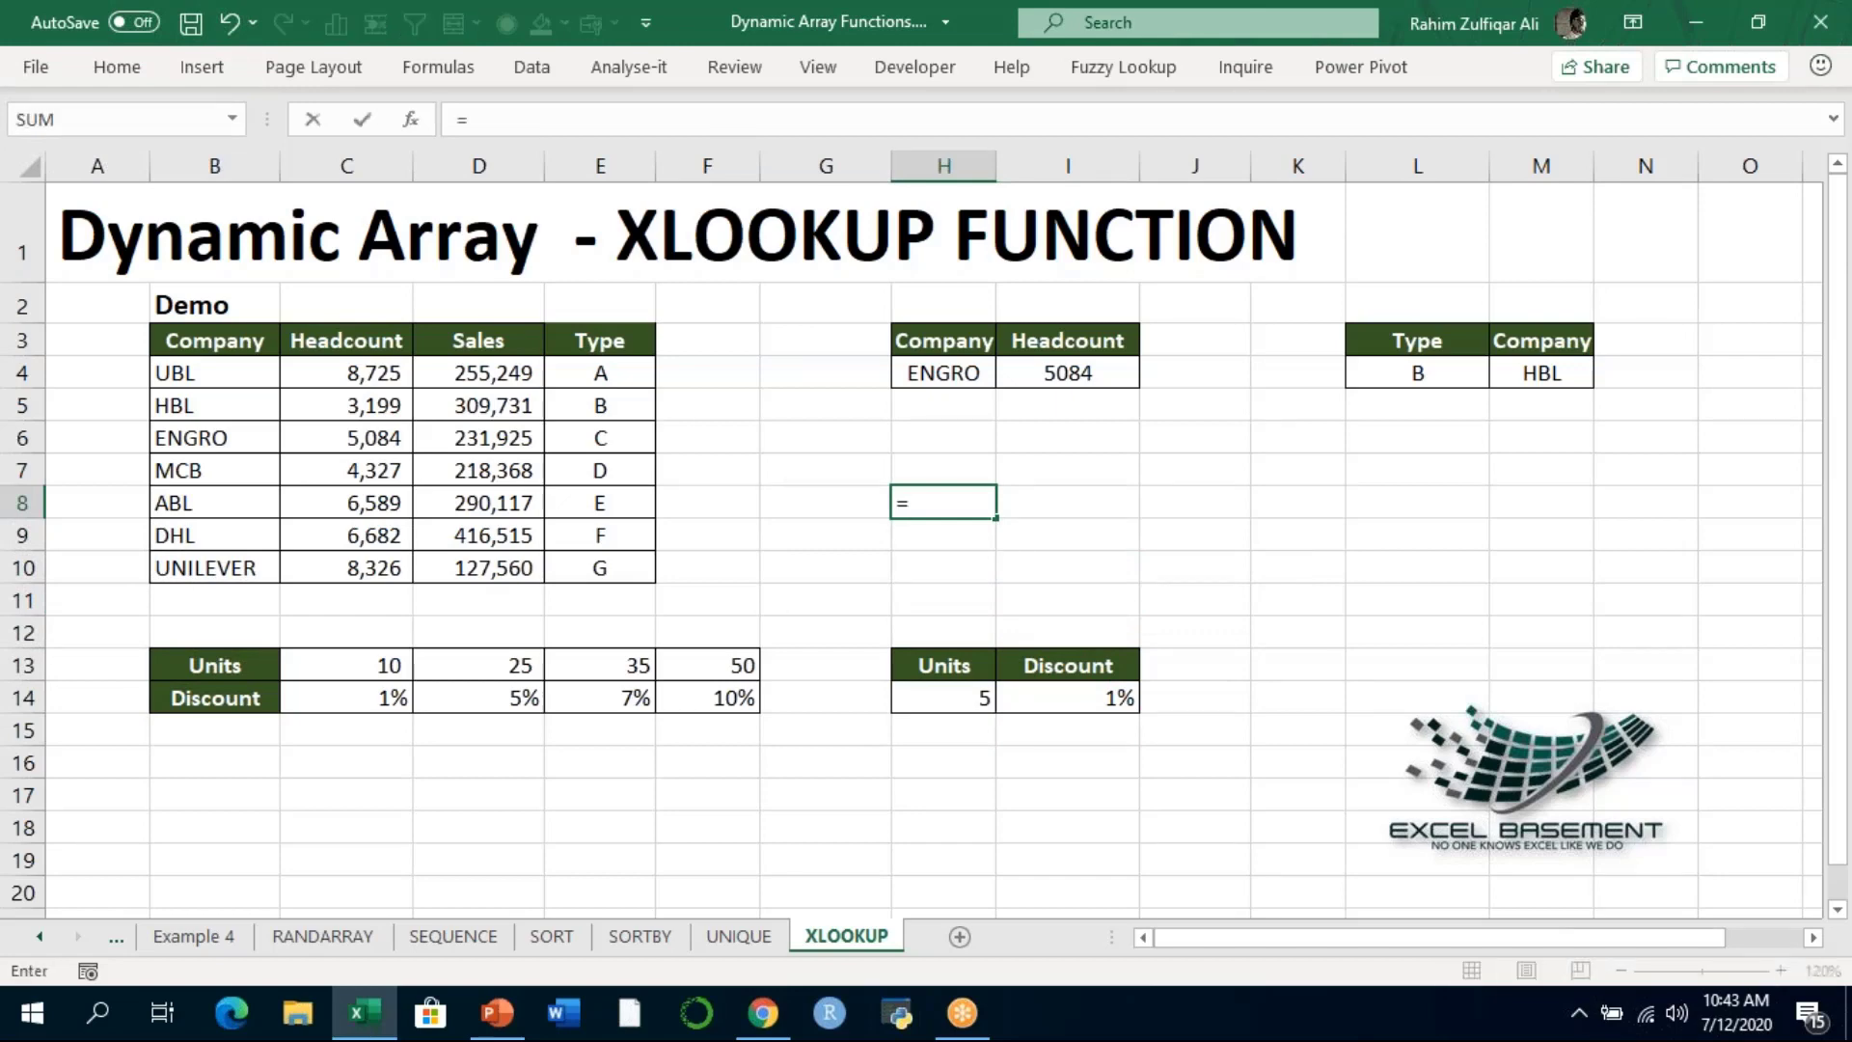
{"action": "type", "text": "XMATCH"}
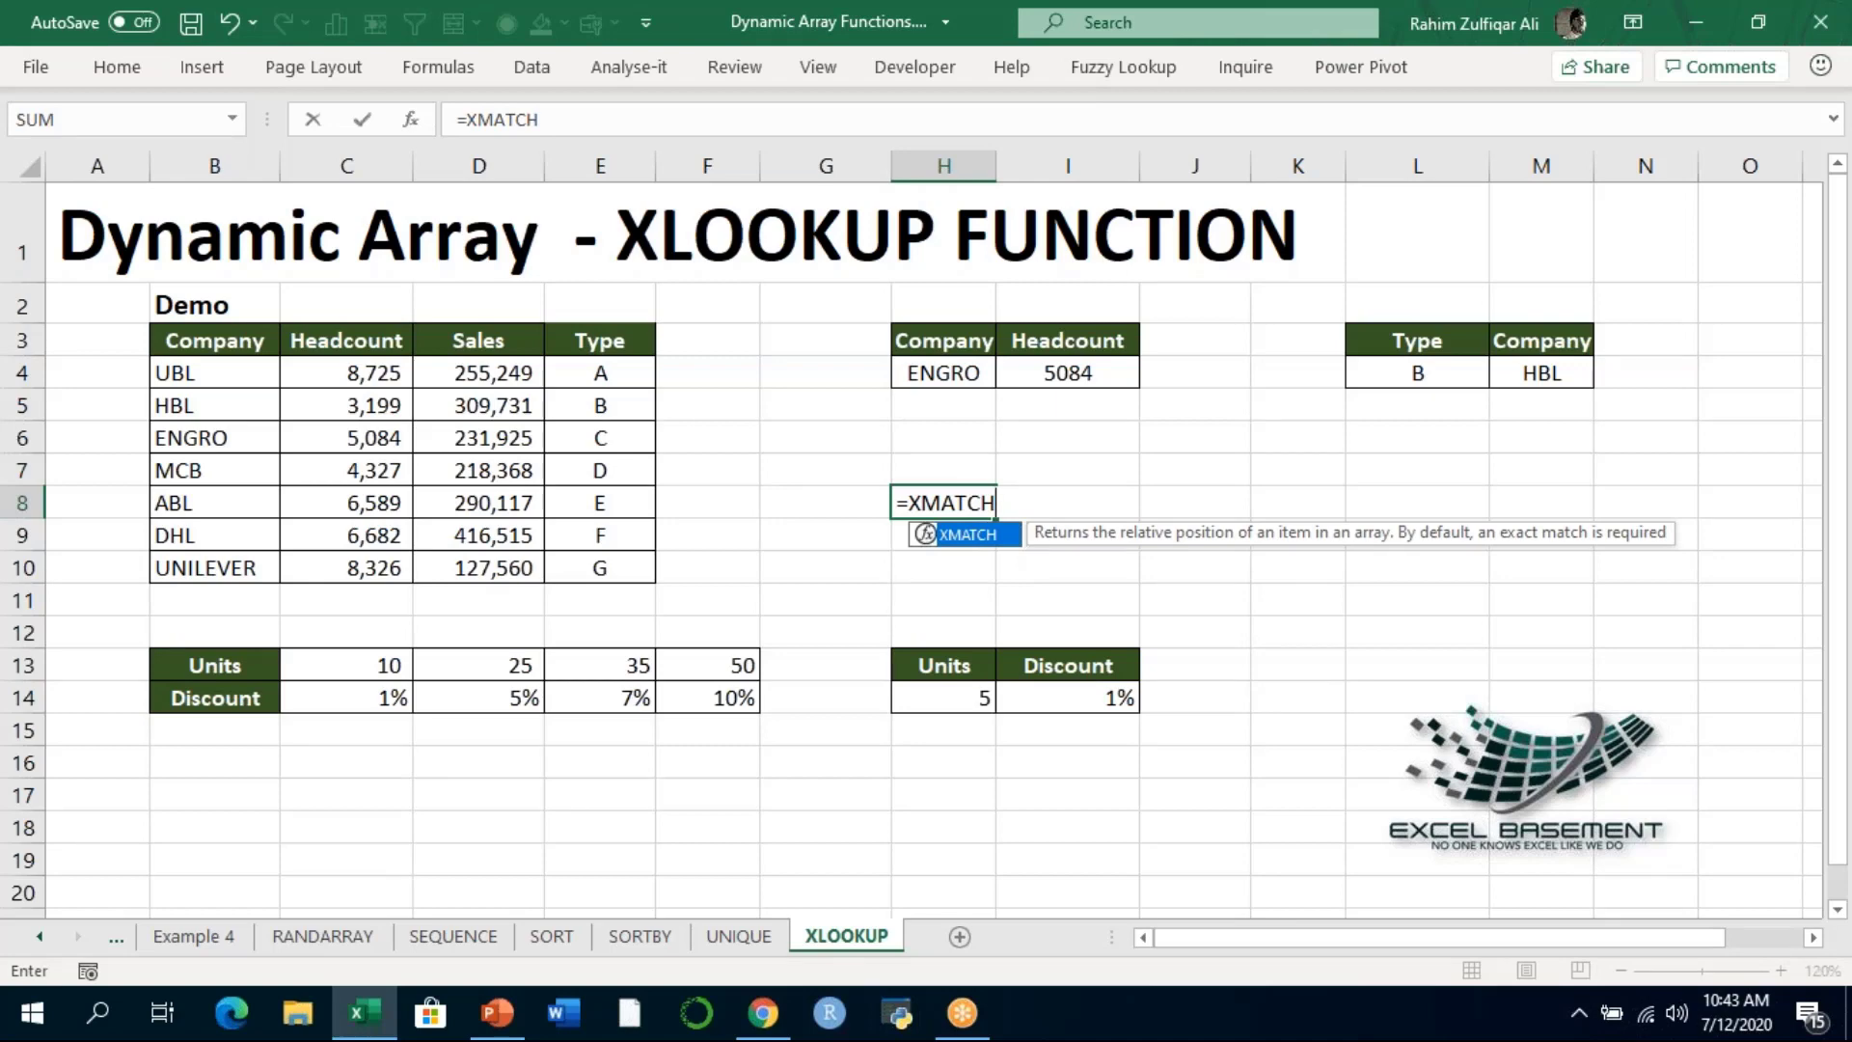
{"action": "type", "text": "=M"}
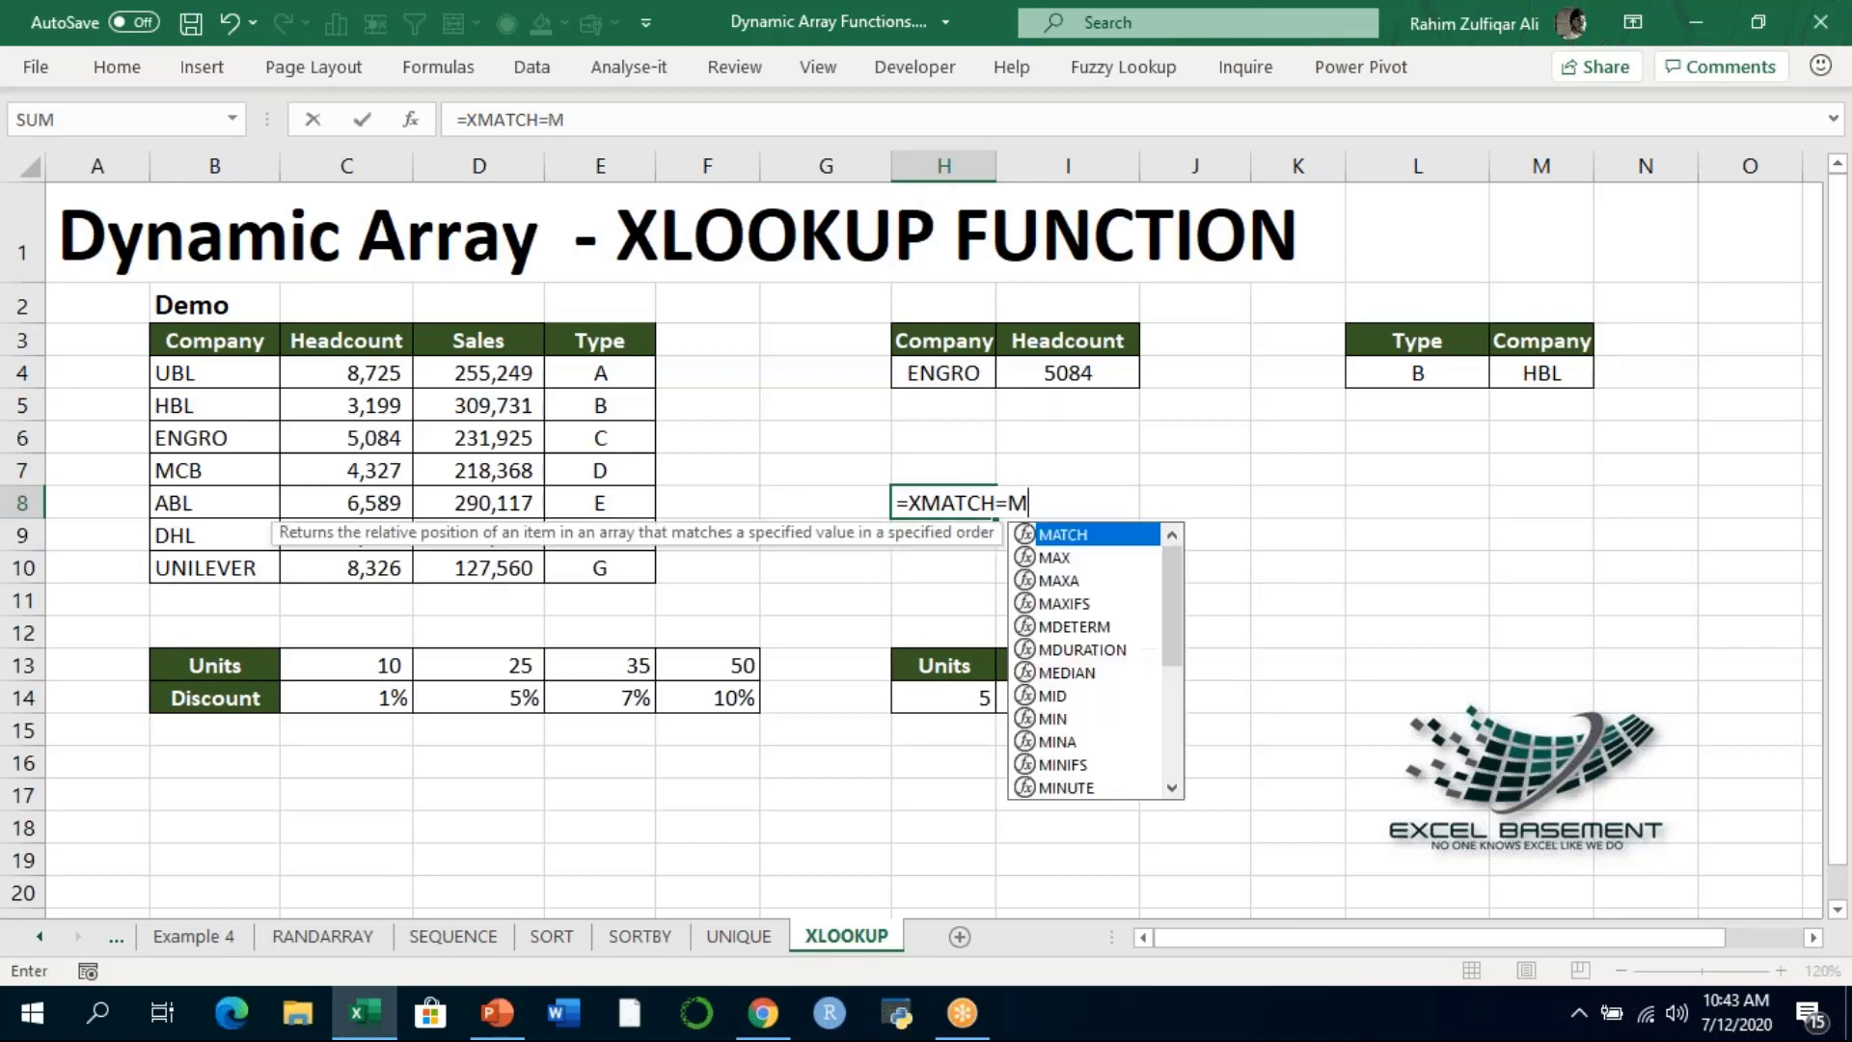
{"action": "type", "text": "=MATCH"}
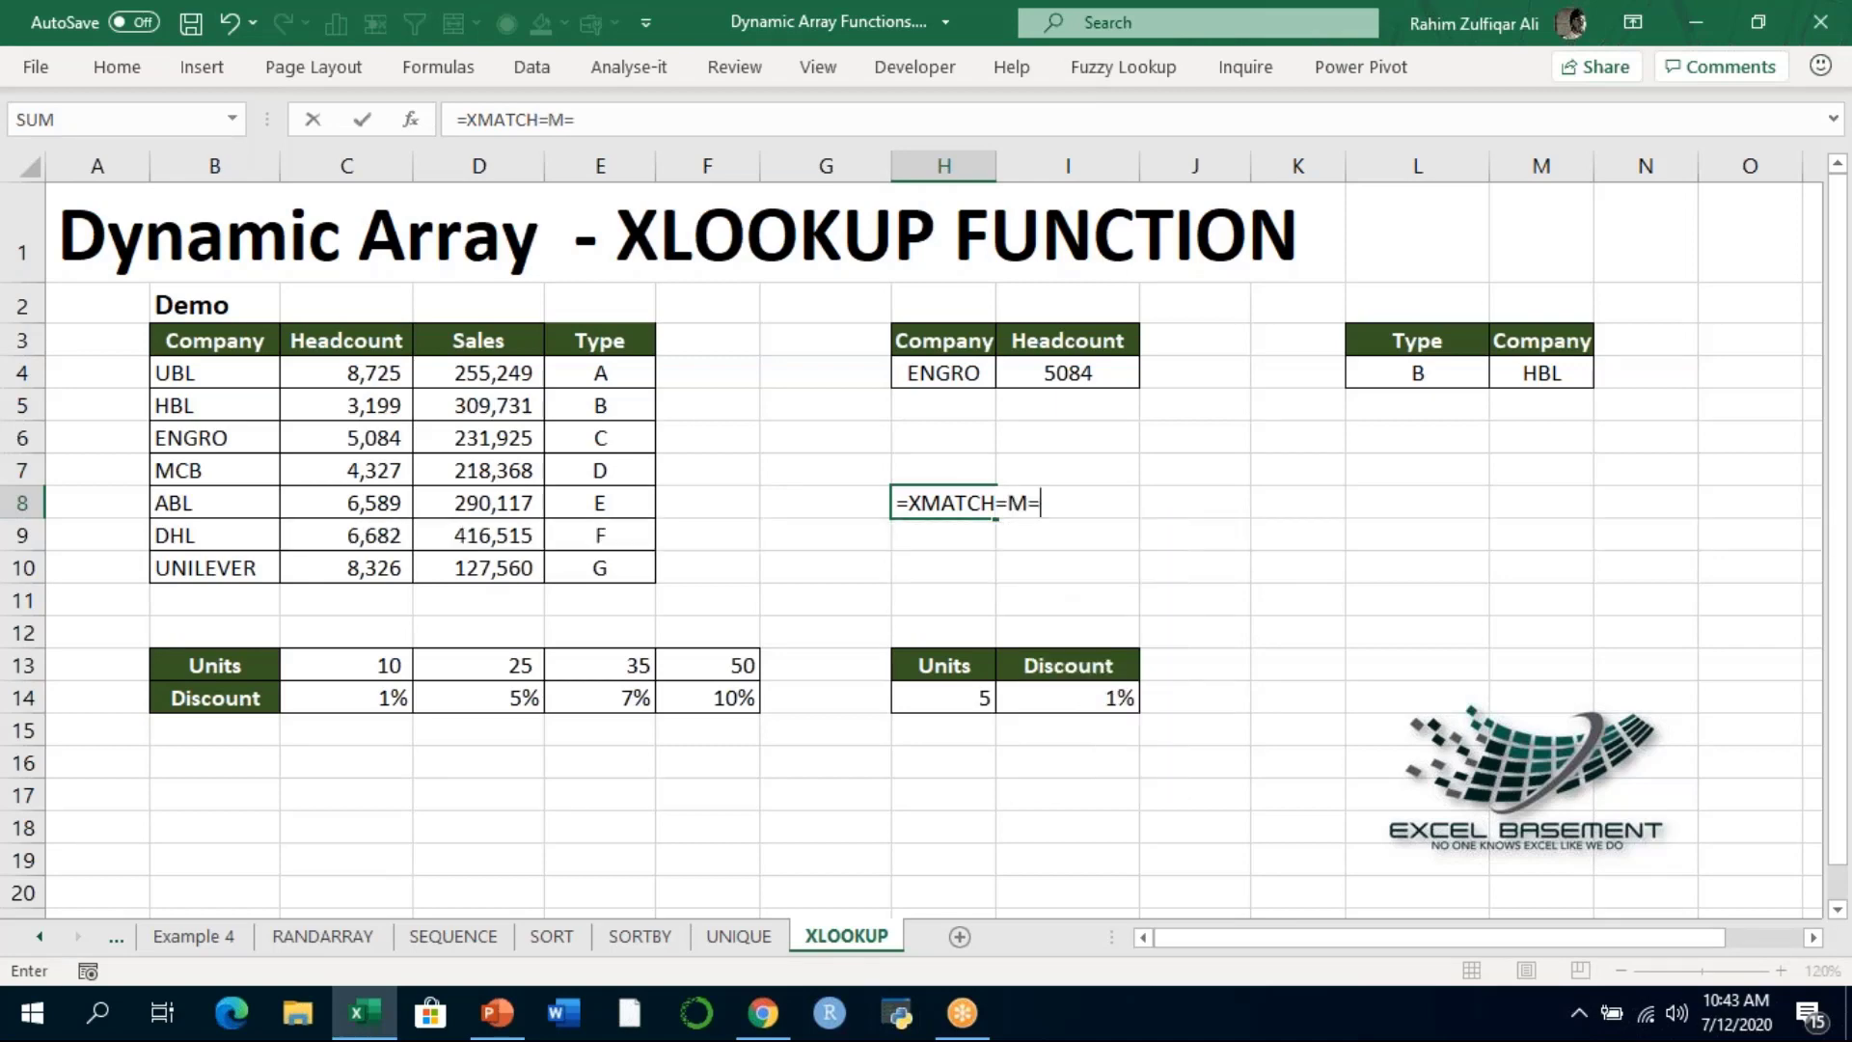
{"action": "type", "text": "("}
{"action": "key", "text": "Escape"}
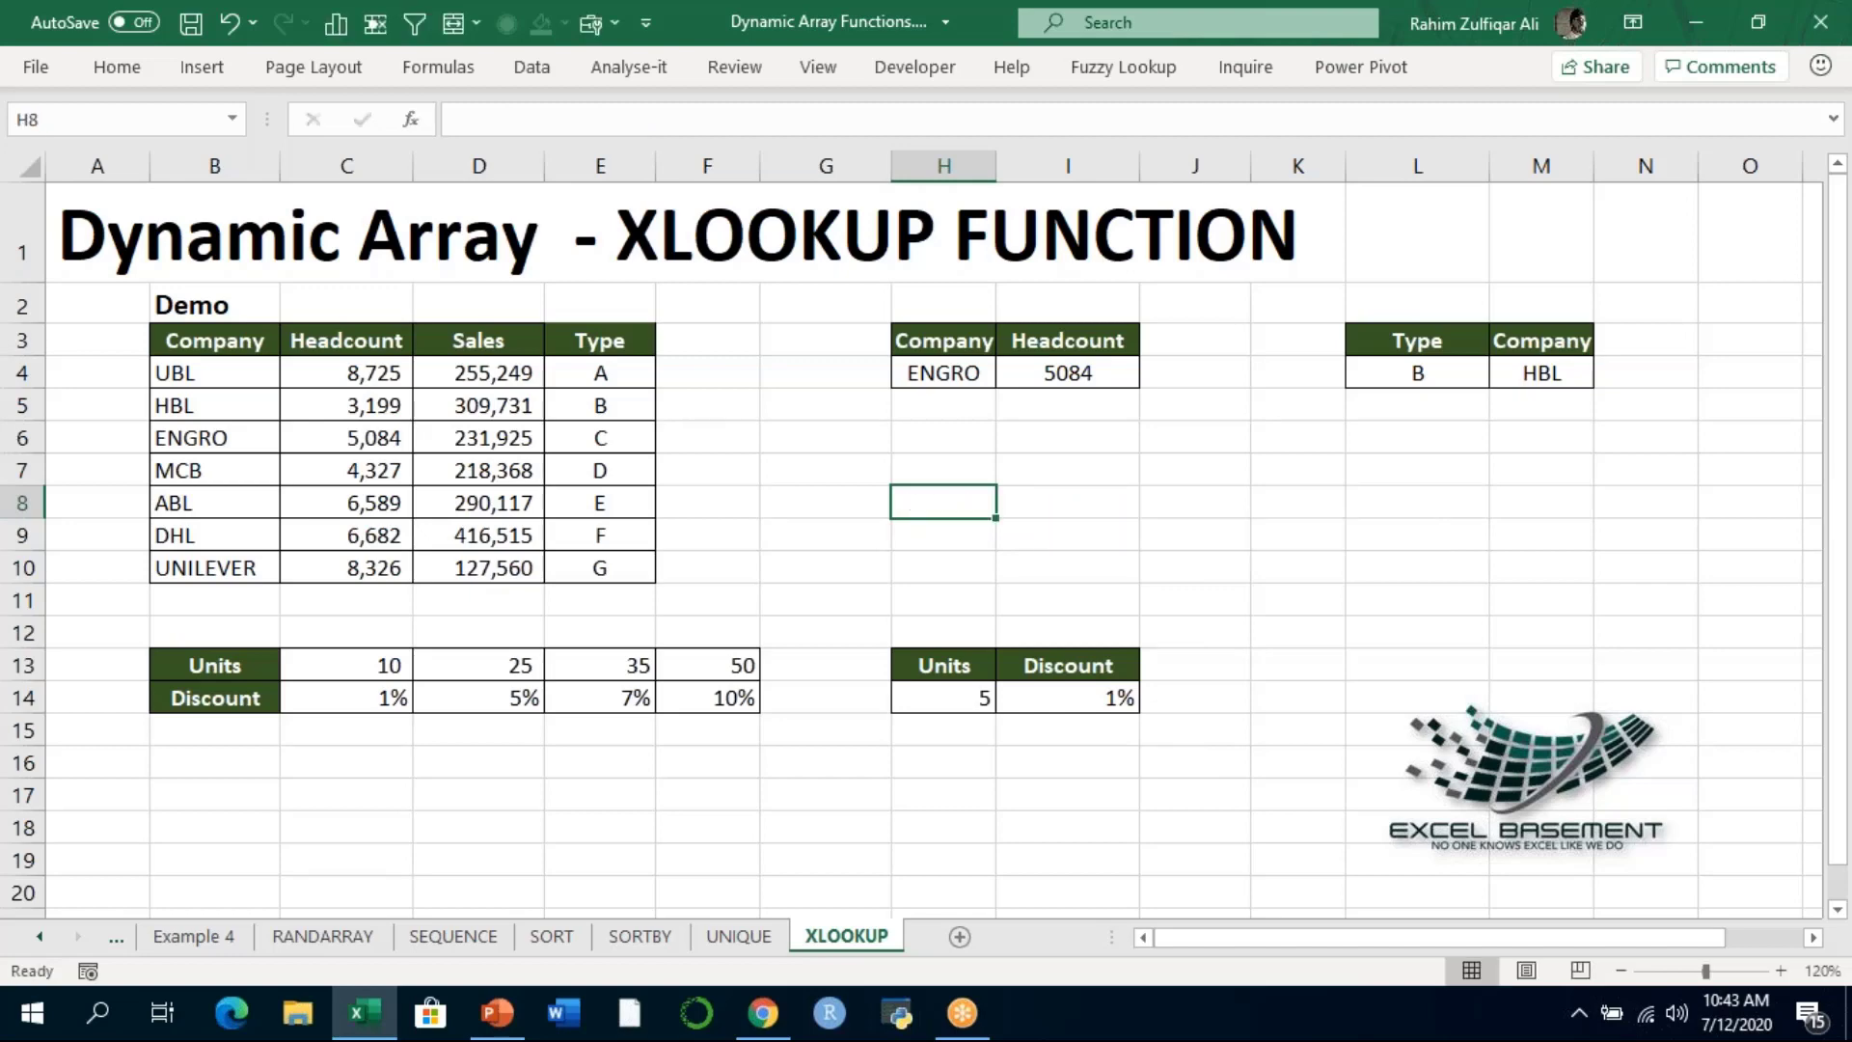
Start MATCH and XMATCH formulas in H8 to view their argument lists, cancelling each without entering it
{"action": "type", "text": "=MATCH("}
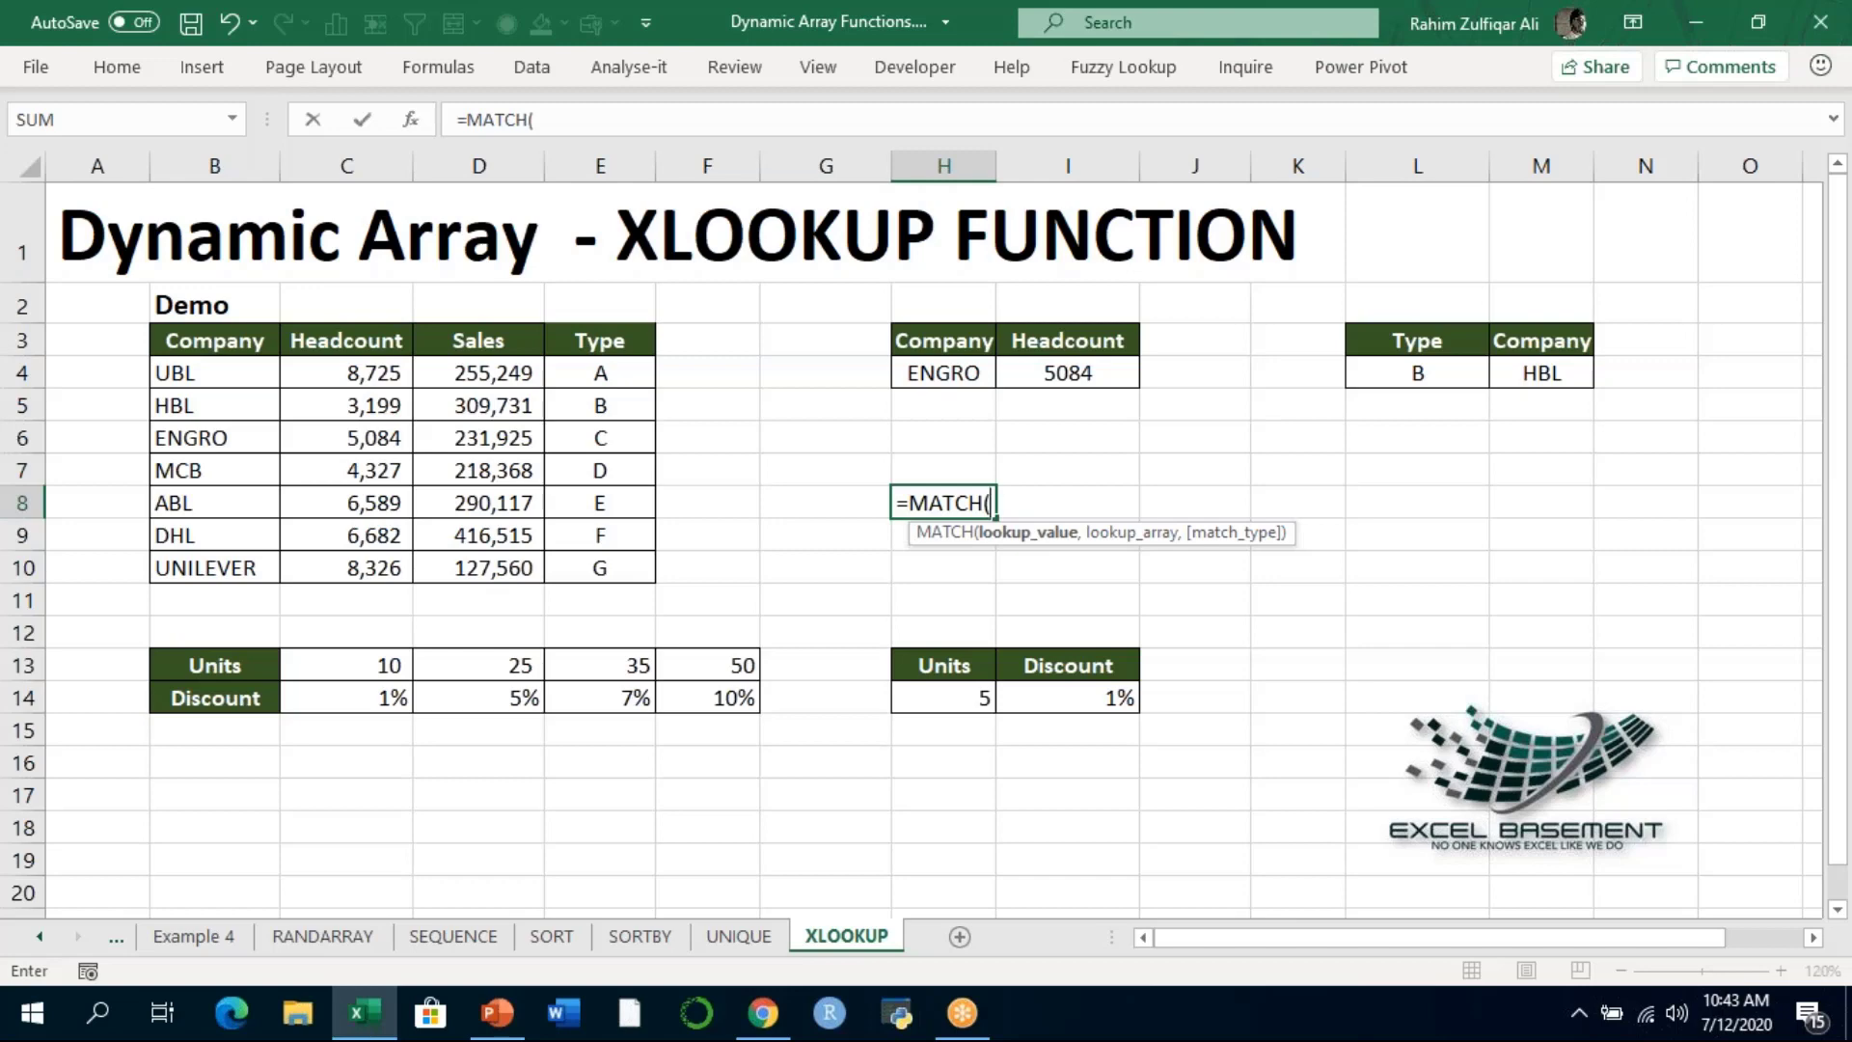
{"action": "key", "text": "Escape"}
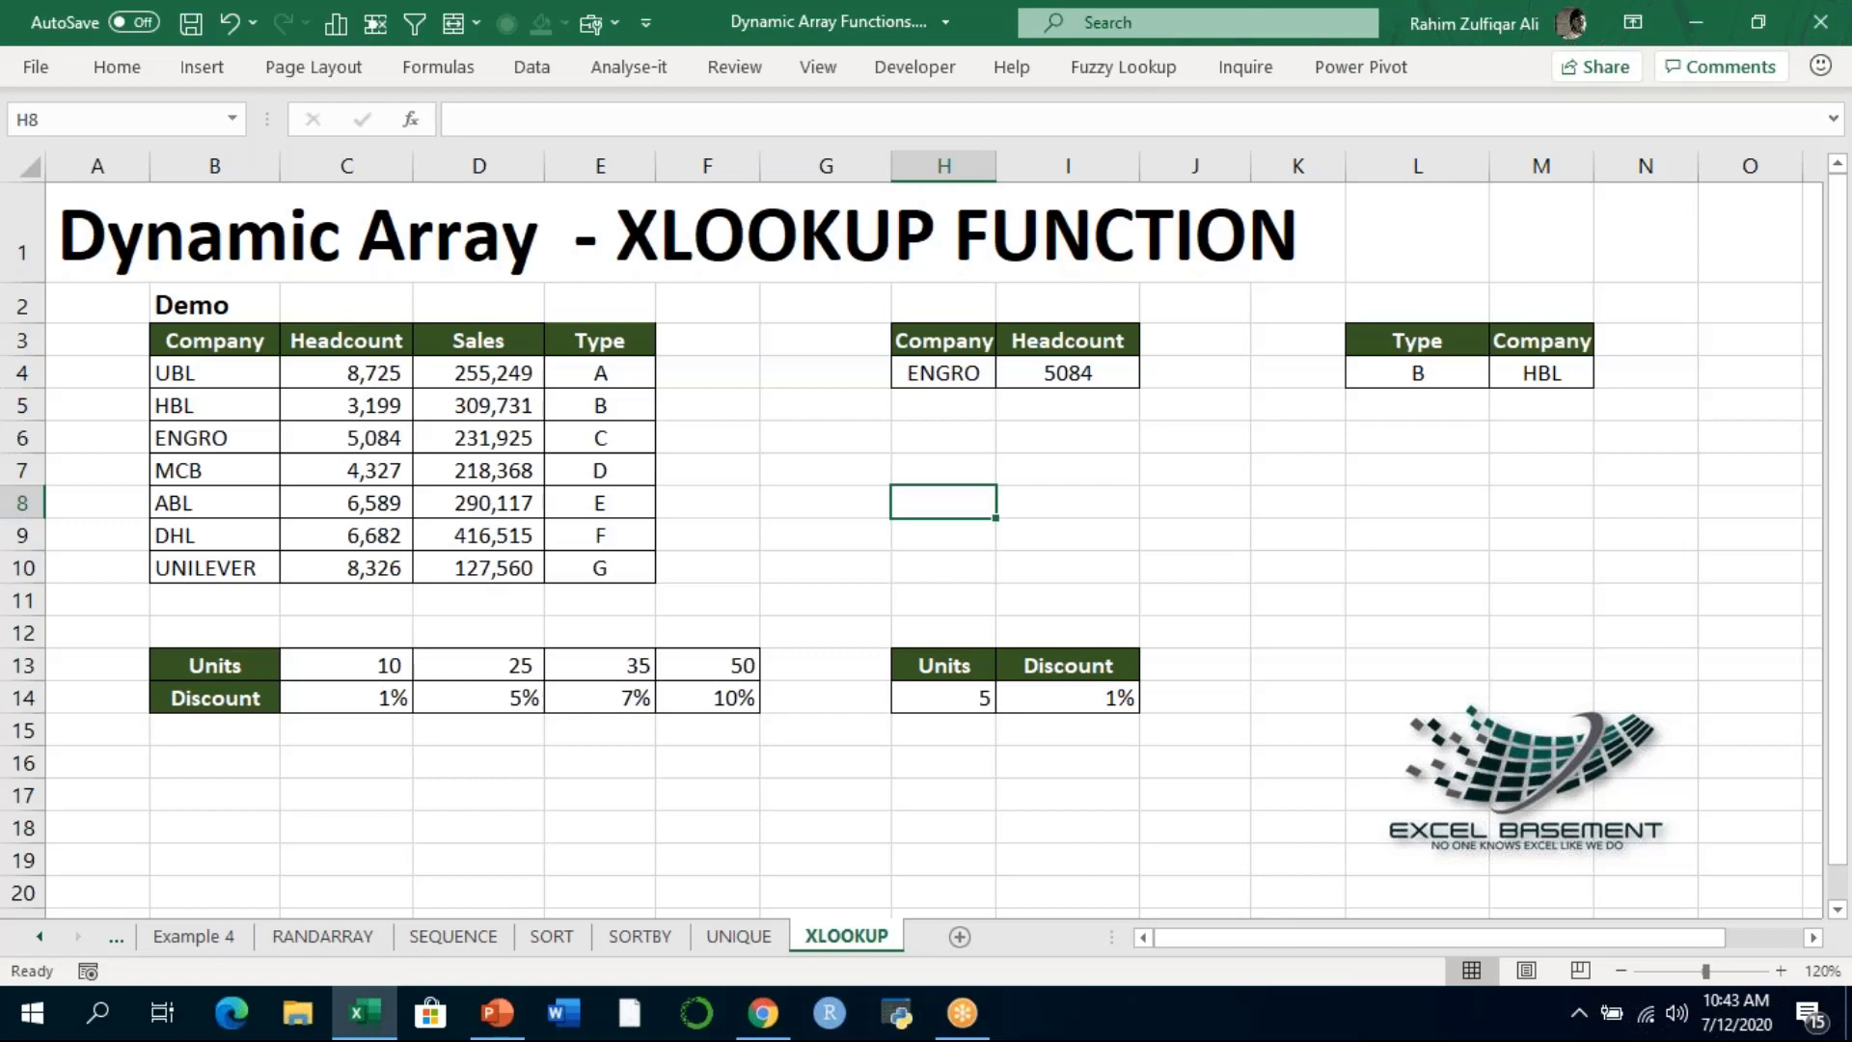
{"action": "type", "text": "=XMATCH("}
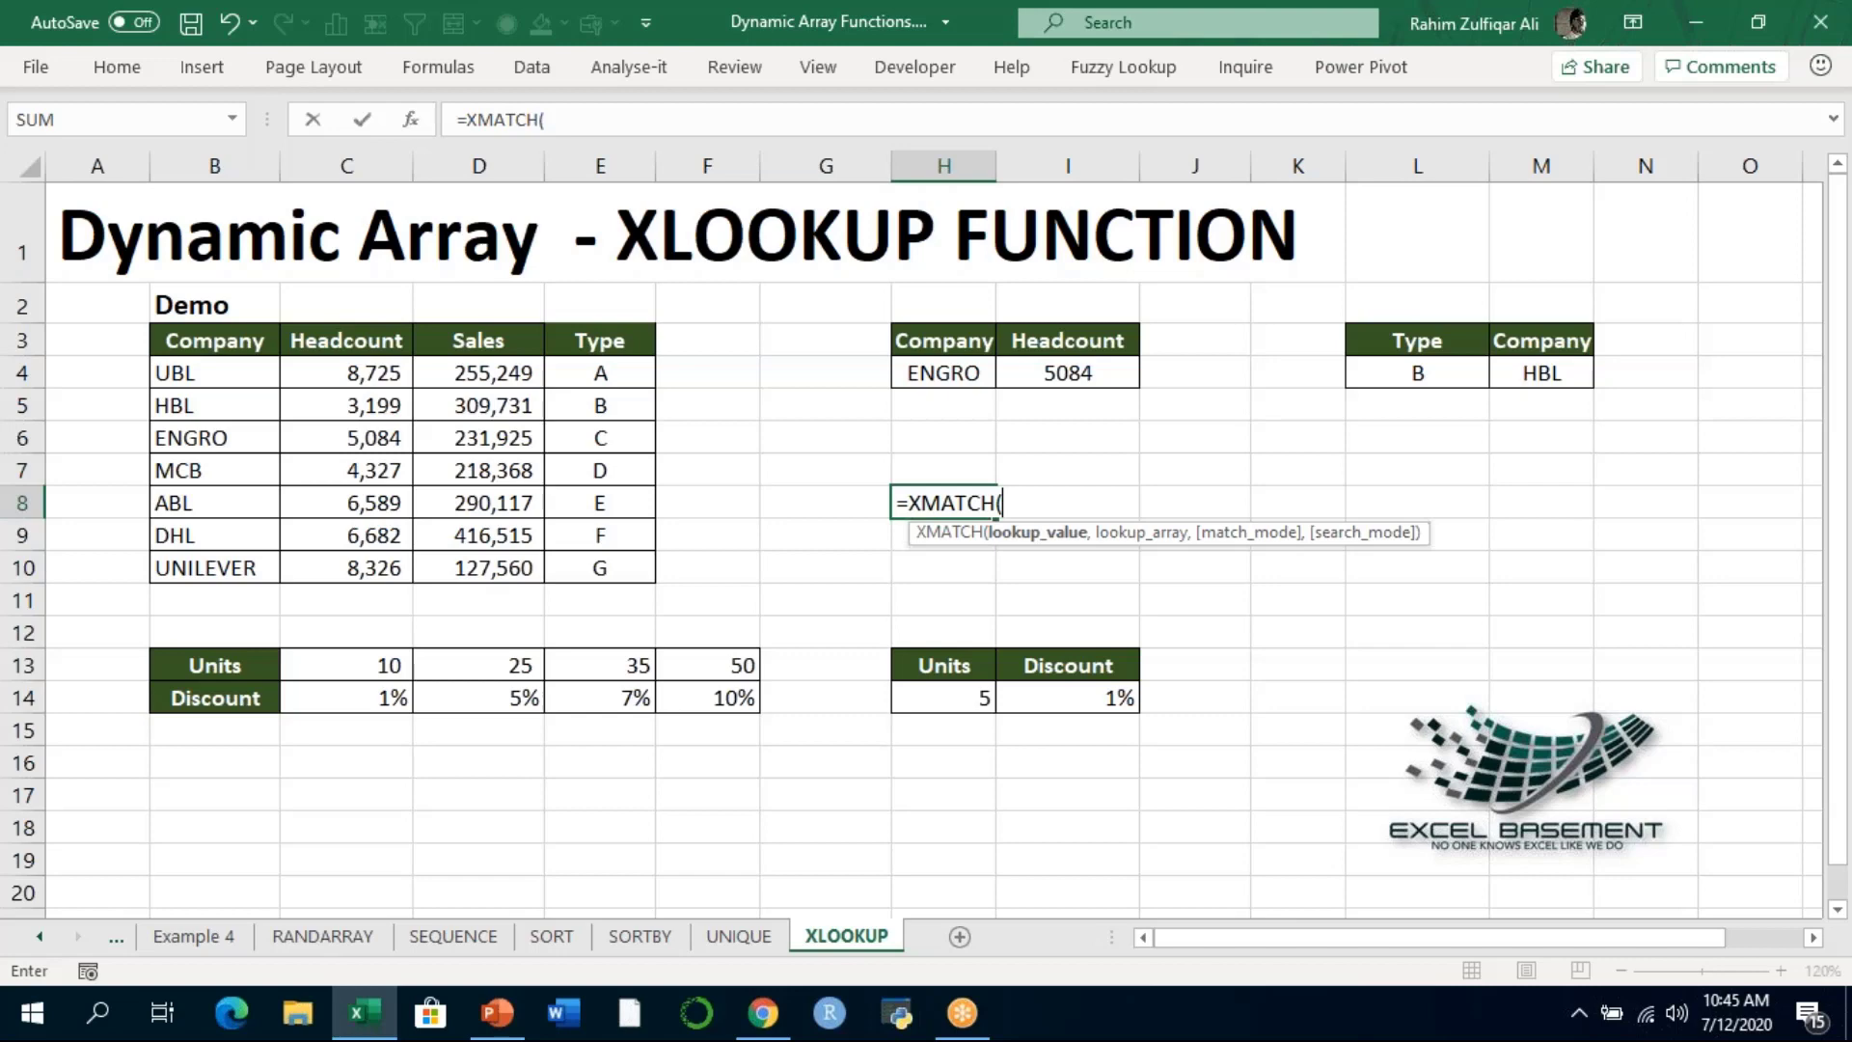
{"action": "key", "text": "Escape"}
Enter mcb in H7 as the company to look up
{"action": "key", "text": "Up"}
{"action": "type", "text": "mcb"}
{"action": "key", "text": "Return"}
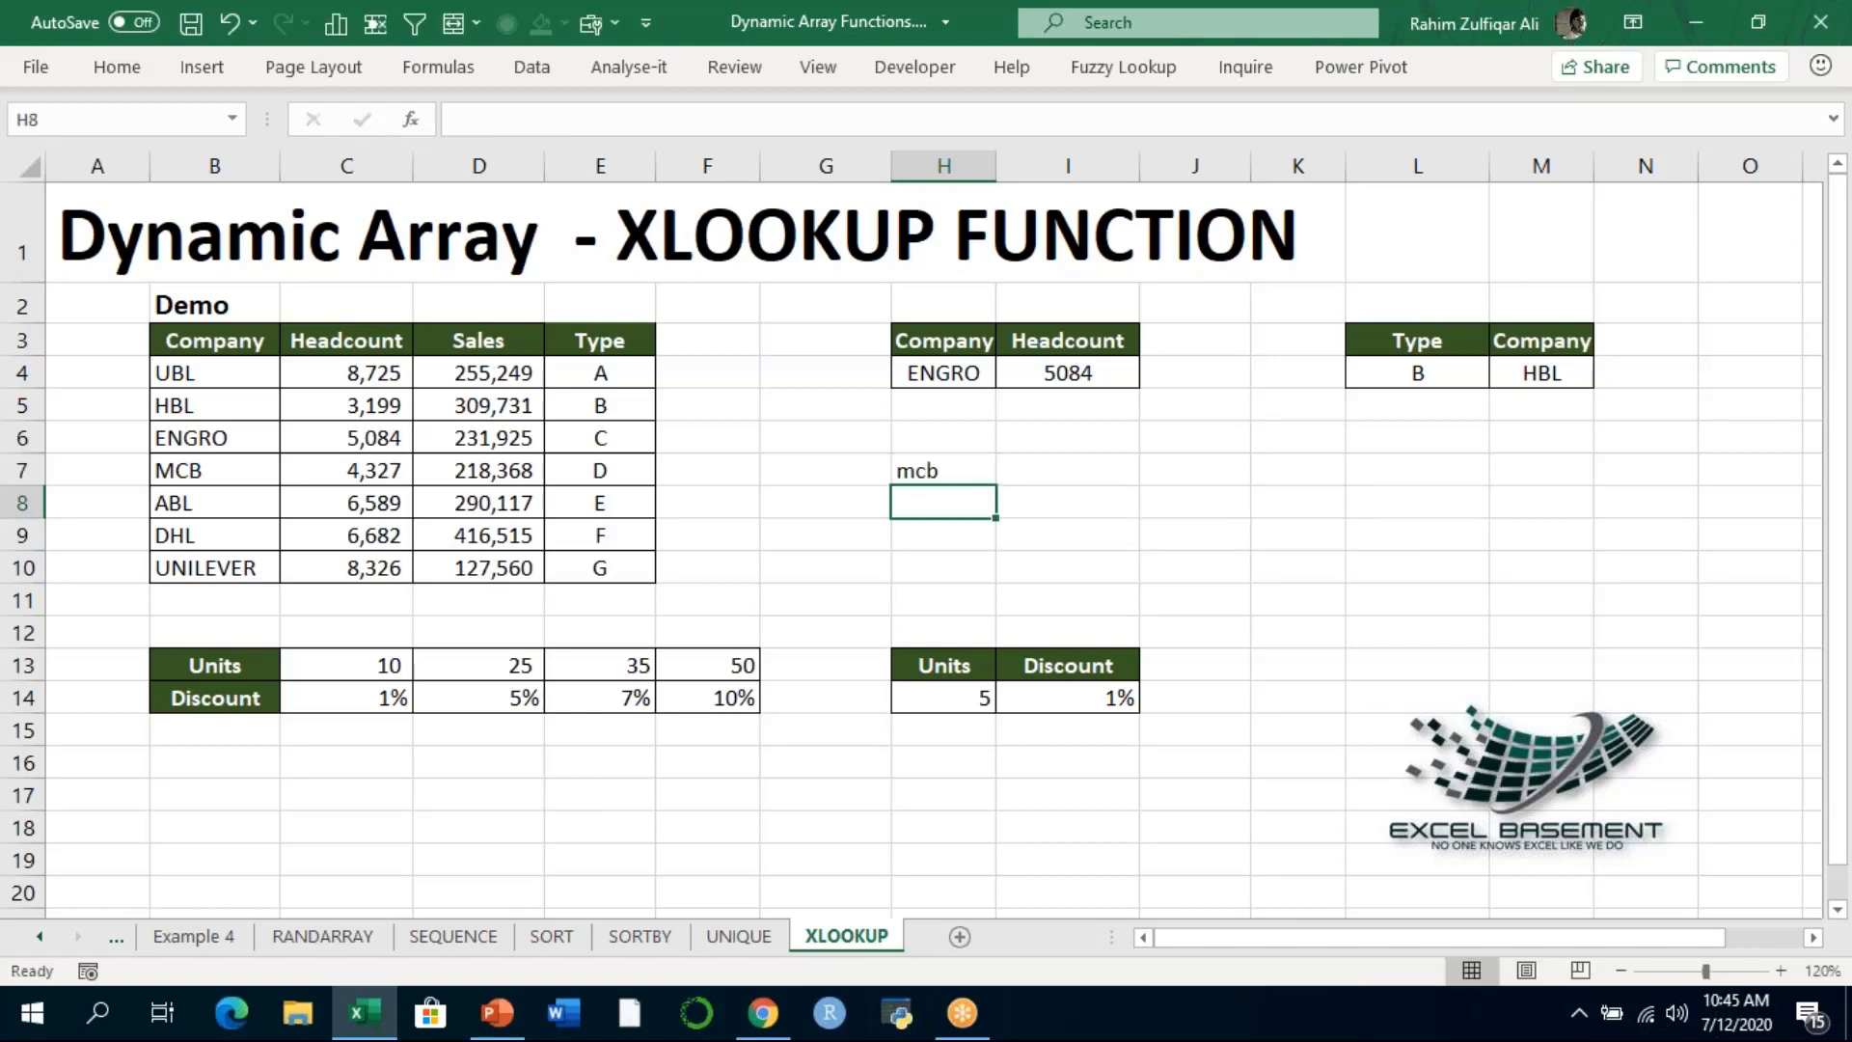
{"action": "type", "text": "=XL"}
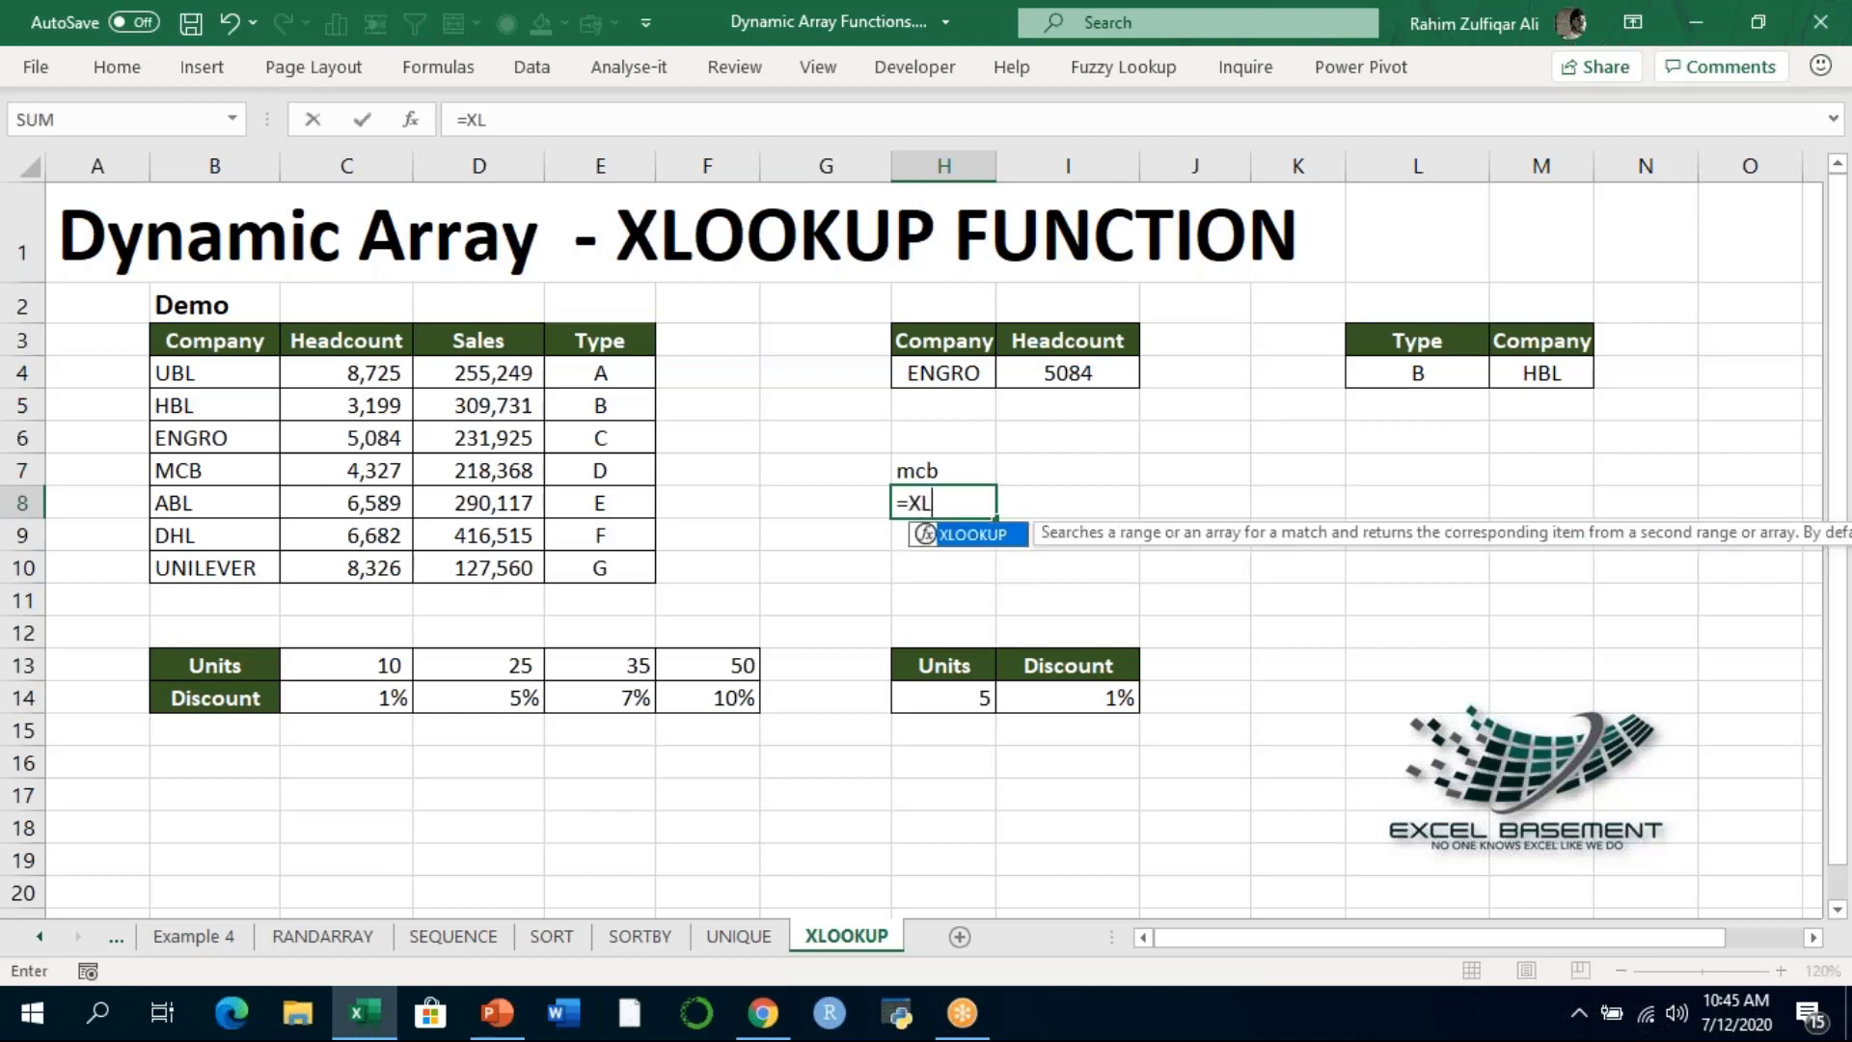
{"action": "key", "text": "Tab"}
{"action": "key", "text": "Up"}
{"action": "type", "text": ","}
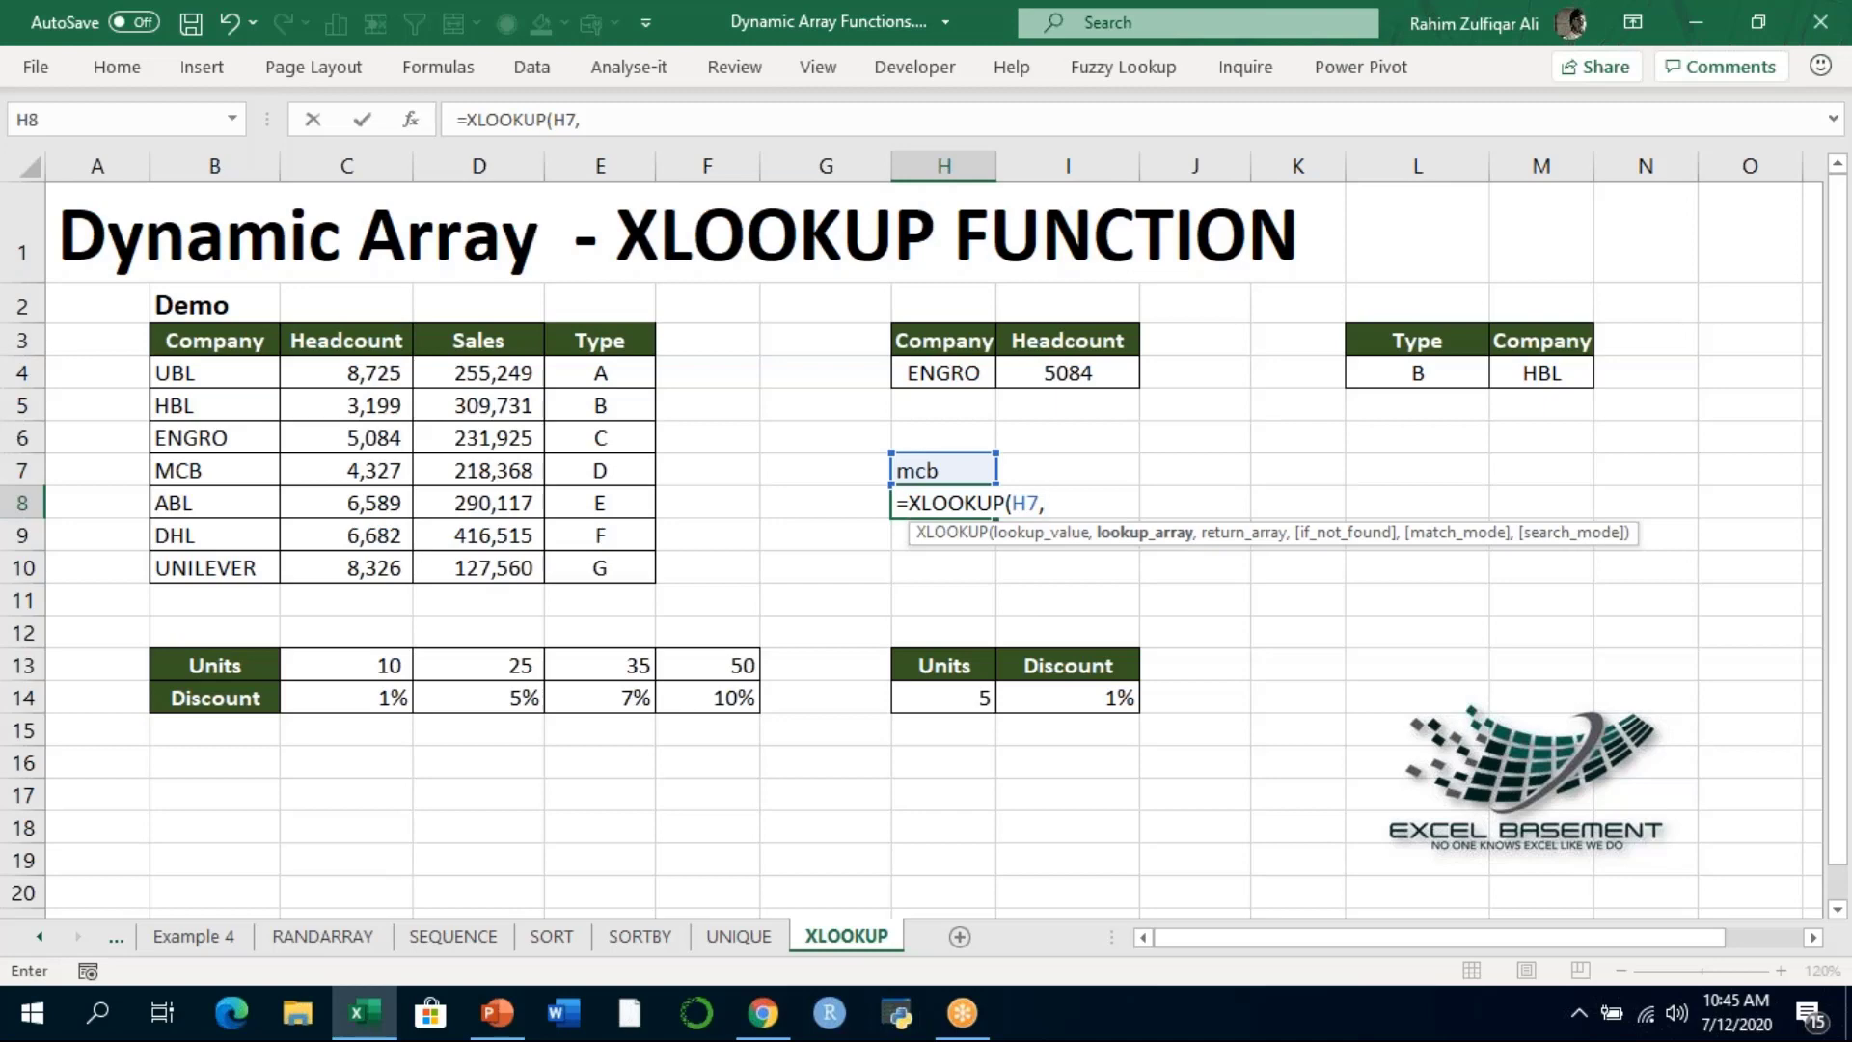
{"action": "key", "text": "BackSpace"}
{"action": "key", "text": "BackSpace"}
{"action": "key", "text": "BackSpace"}
{"action": "key", "text": "BackSpace"}
{"action": "key", "text": "BackSpace"}
{"action": "key", "text": "BackSpace"}
{"action": "key", "text": "BackSpace"}
{"action": "key", "text": "BackSpace"}
{"action": "key", "text": "BackSpace"}
{"action": "key", "text": "BackSpace"}
{"action": "key", "text": "BackSpace"}
{"action": "type", "text": "MATCH"}
{"action": "key", "text": "BackSpace"}
{"action": "key", "text": "BackSpace"}
{"action": "key", "text": "BackSpace"}
{"action": "key", "text": "BackSpace"}
{"action": "key", "text": "BackSpace"}
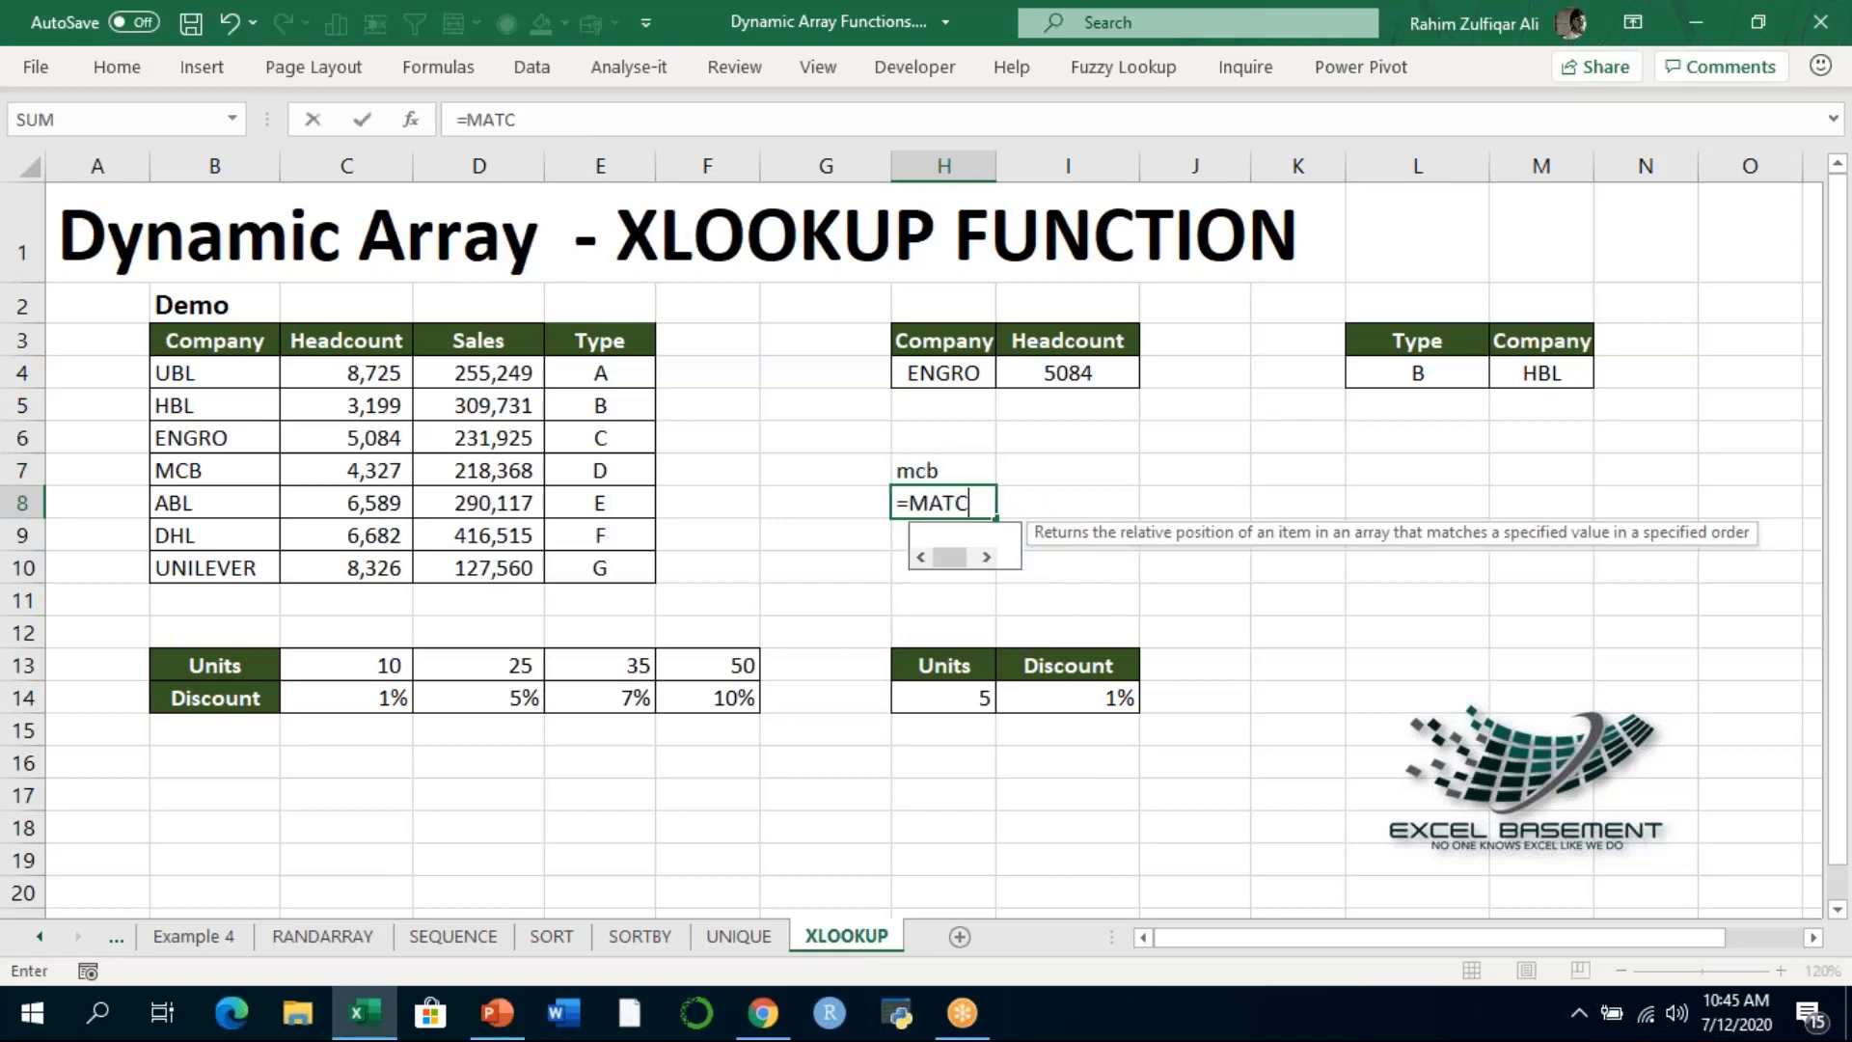
Begin an XMATCH formula in H8 with H7 as the lookup value
{"action": "type", "text": "XMATCH("}
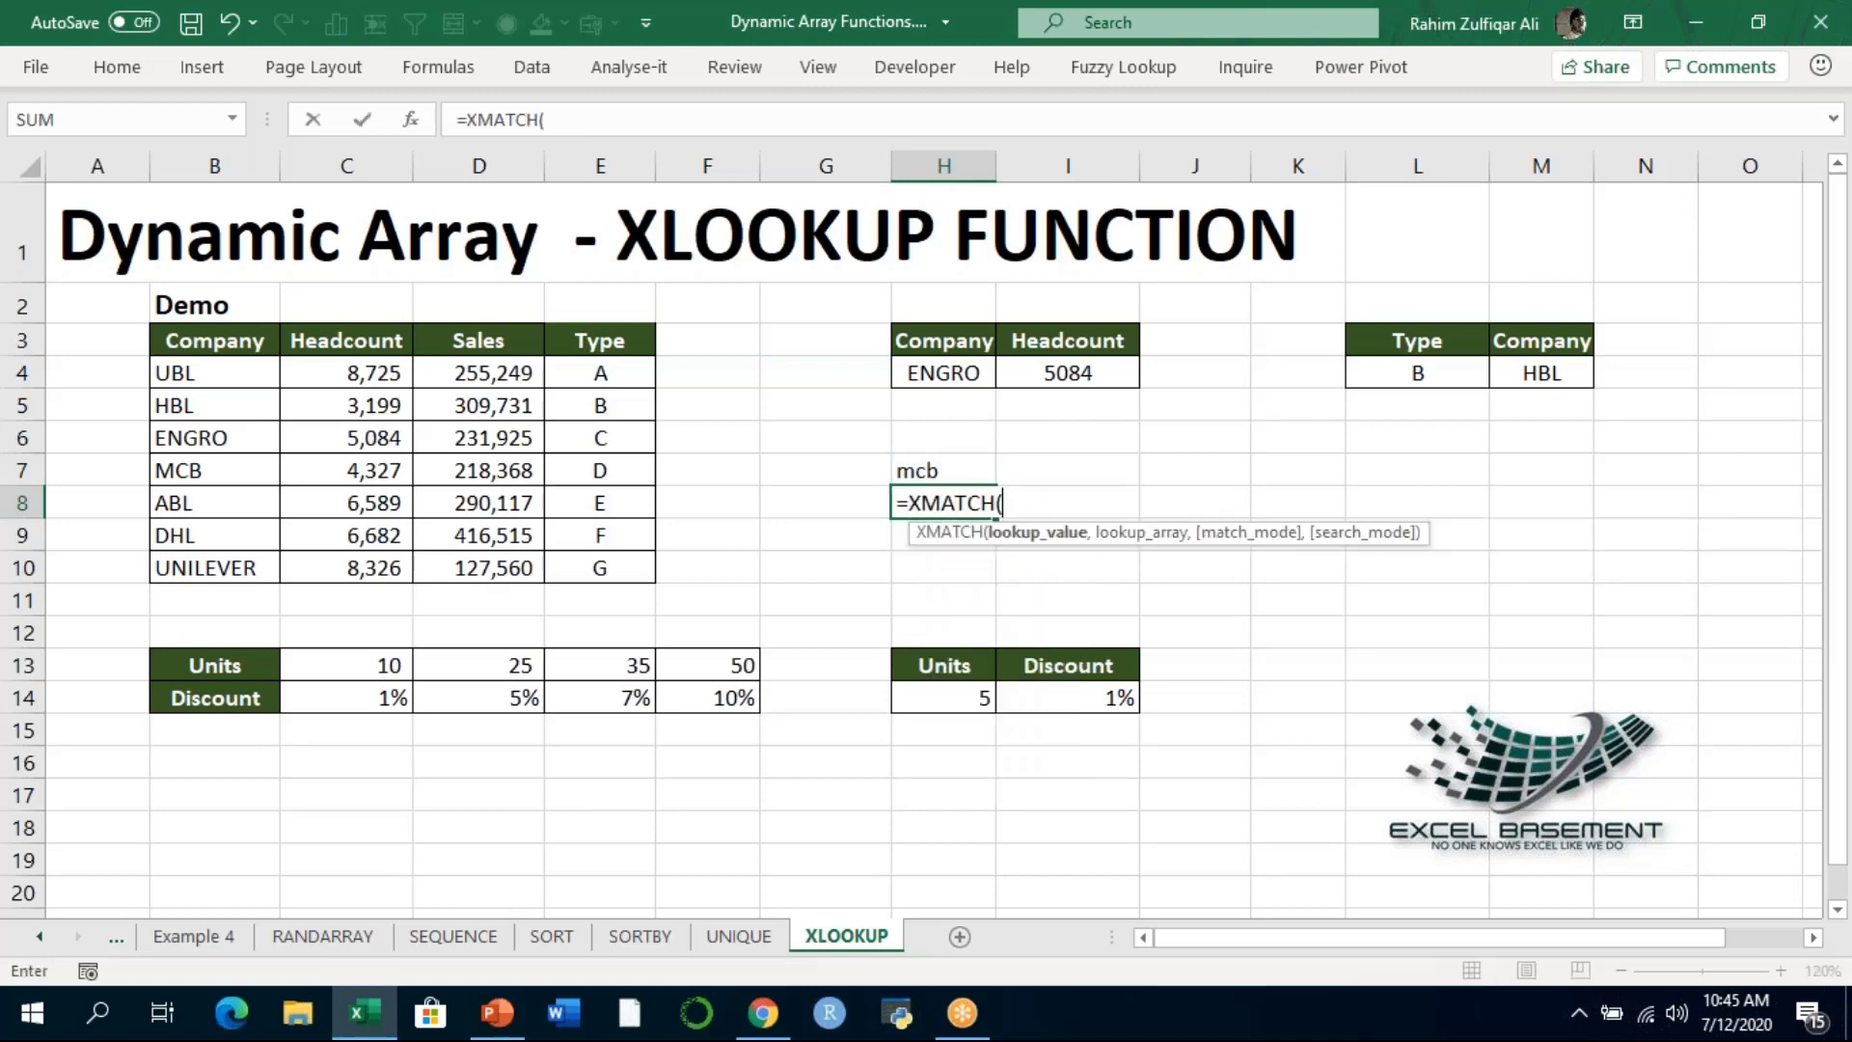
{"action": "key", "text": "Up"}
{"action": "type", "text": ","}
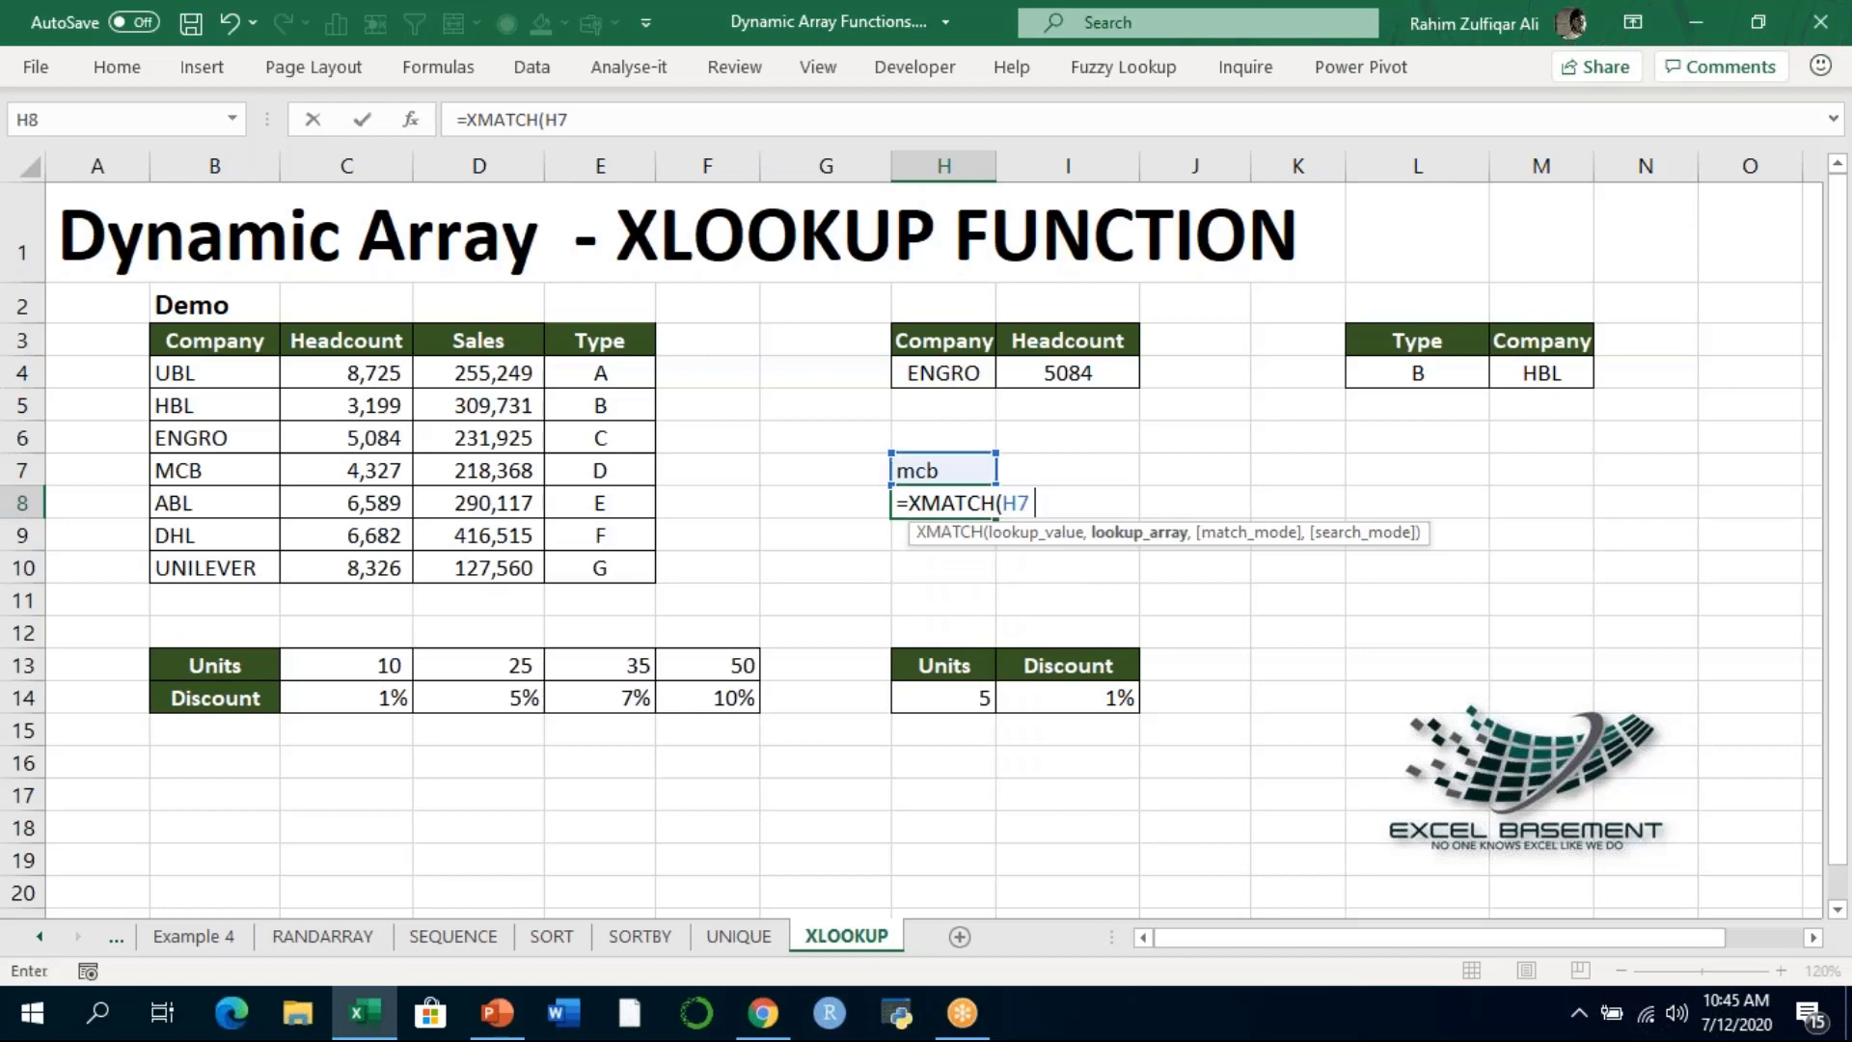
Set the XMATCH formula's lookup array to the company names B4:B10
{"action": "key", "text": "Left"}
{"action": "key", "text": "Left"}
{"action": "key", "text": "Left"}
{"action": "key", "text": "Left"}
{"action": "key", "text": "Up"}
{"action": "key", "text": "Up"}
{"action": "key", "text": "Up"}
{"action": "key", "text": "Left"}
{"action": "key", "text": "Left"}
{"action": "key", "text": "Up"}
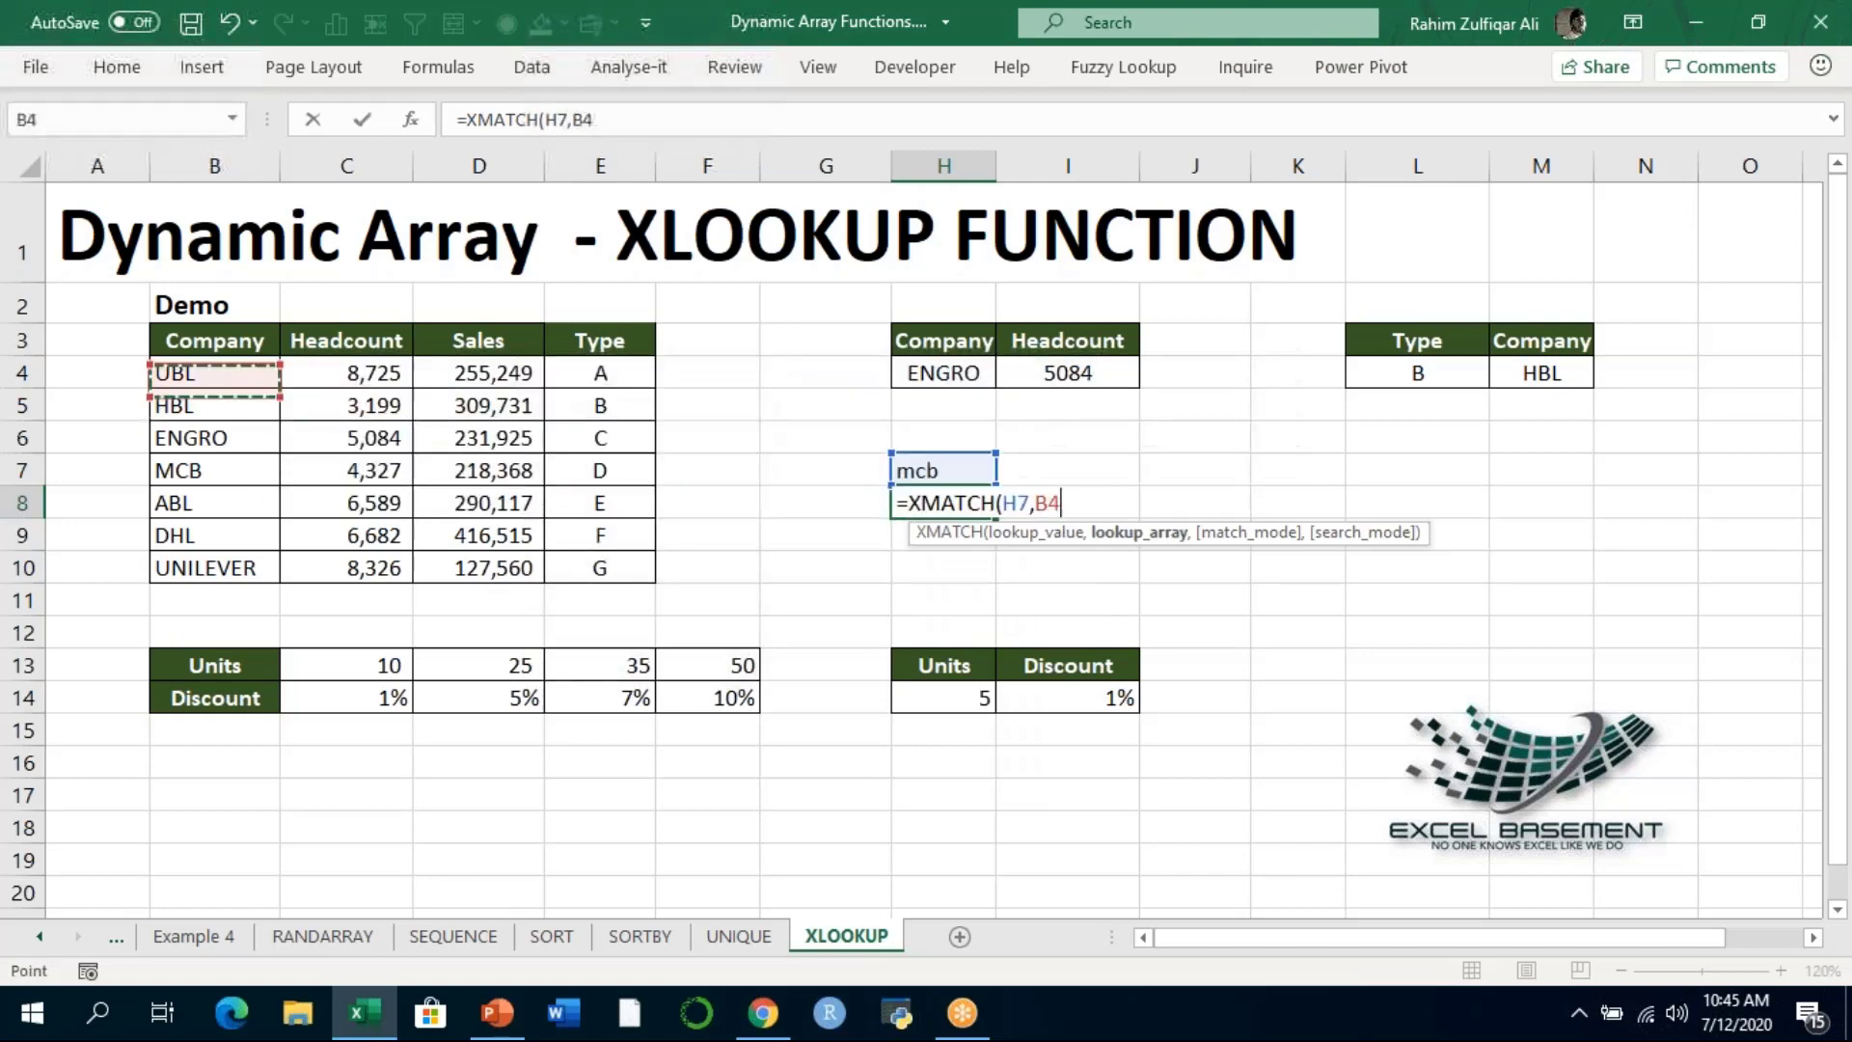
{"action": "key", "text": "ctrl+shift+Down"}
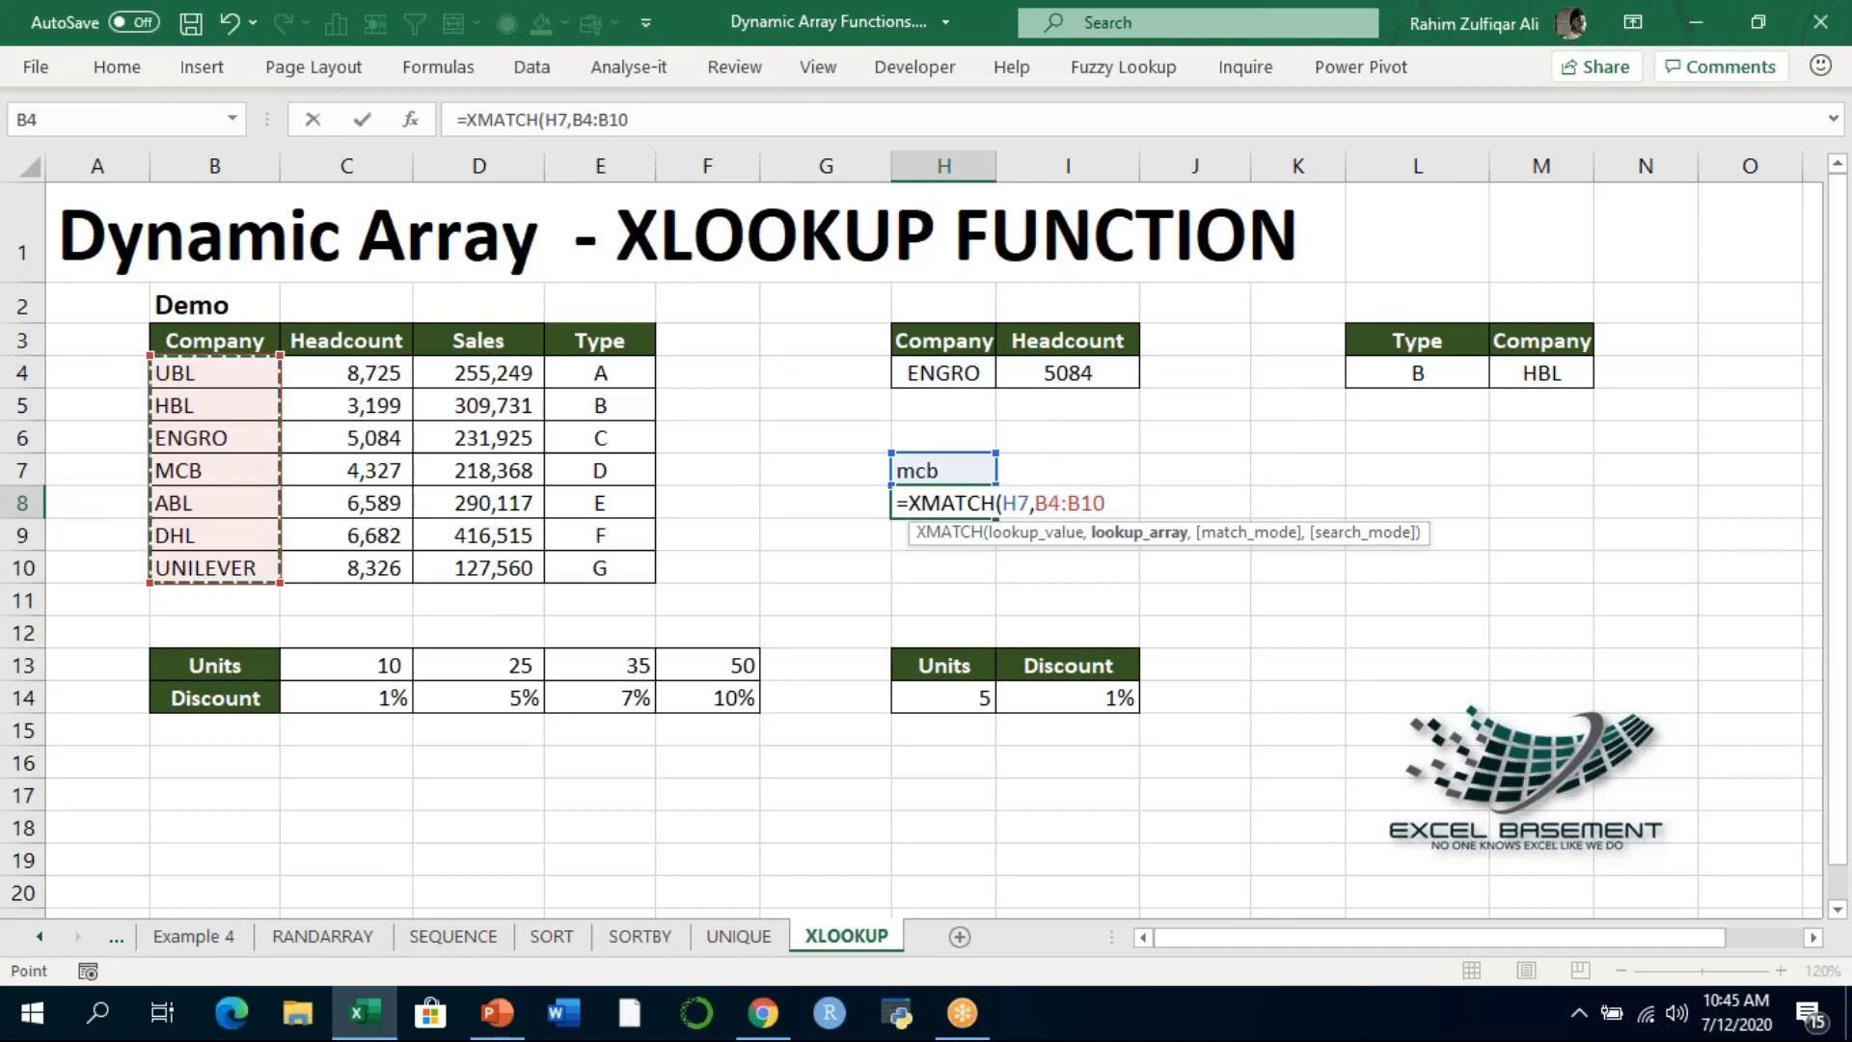
Set match mode 0 (exact match) and complete =XMATCH(H7,B4:B10,0) in H8
{"action": "type", "text": ","}
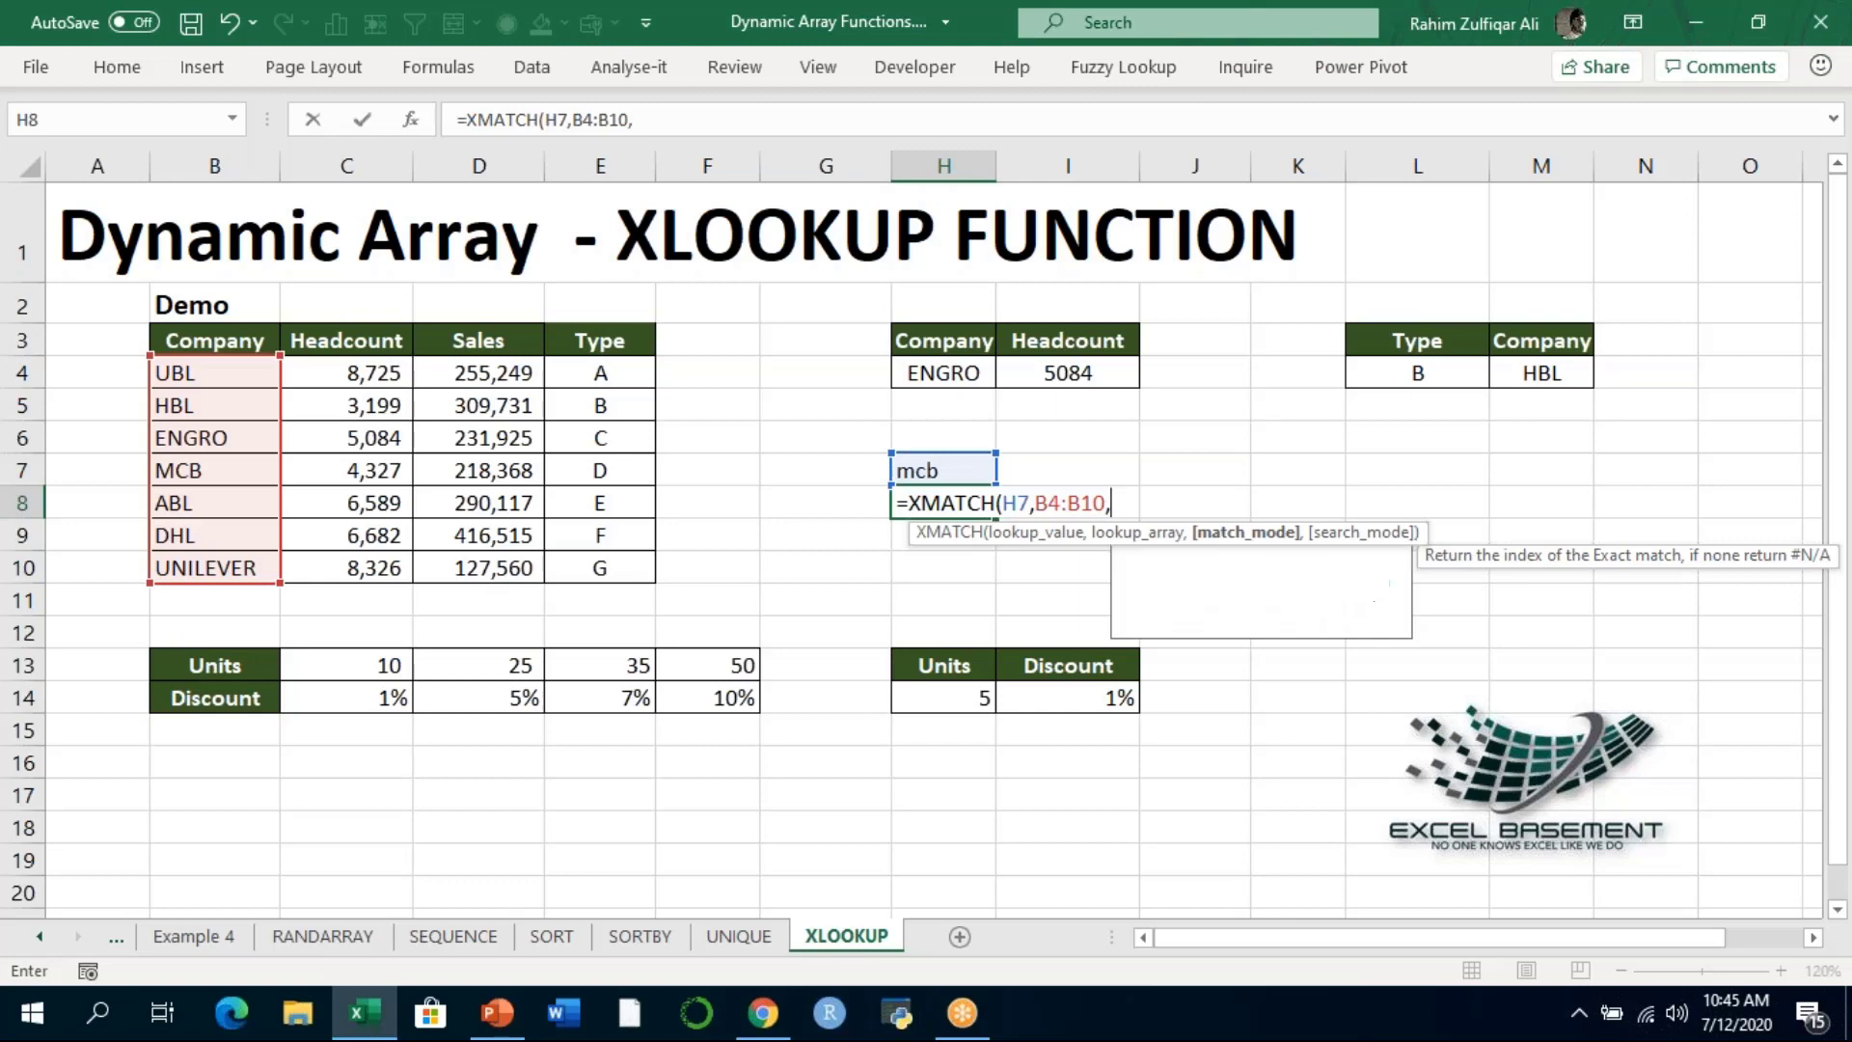
{"action": "type", "text": "0"}
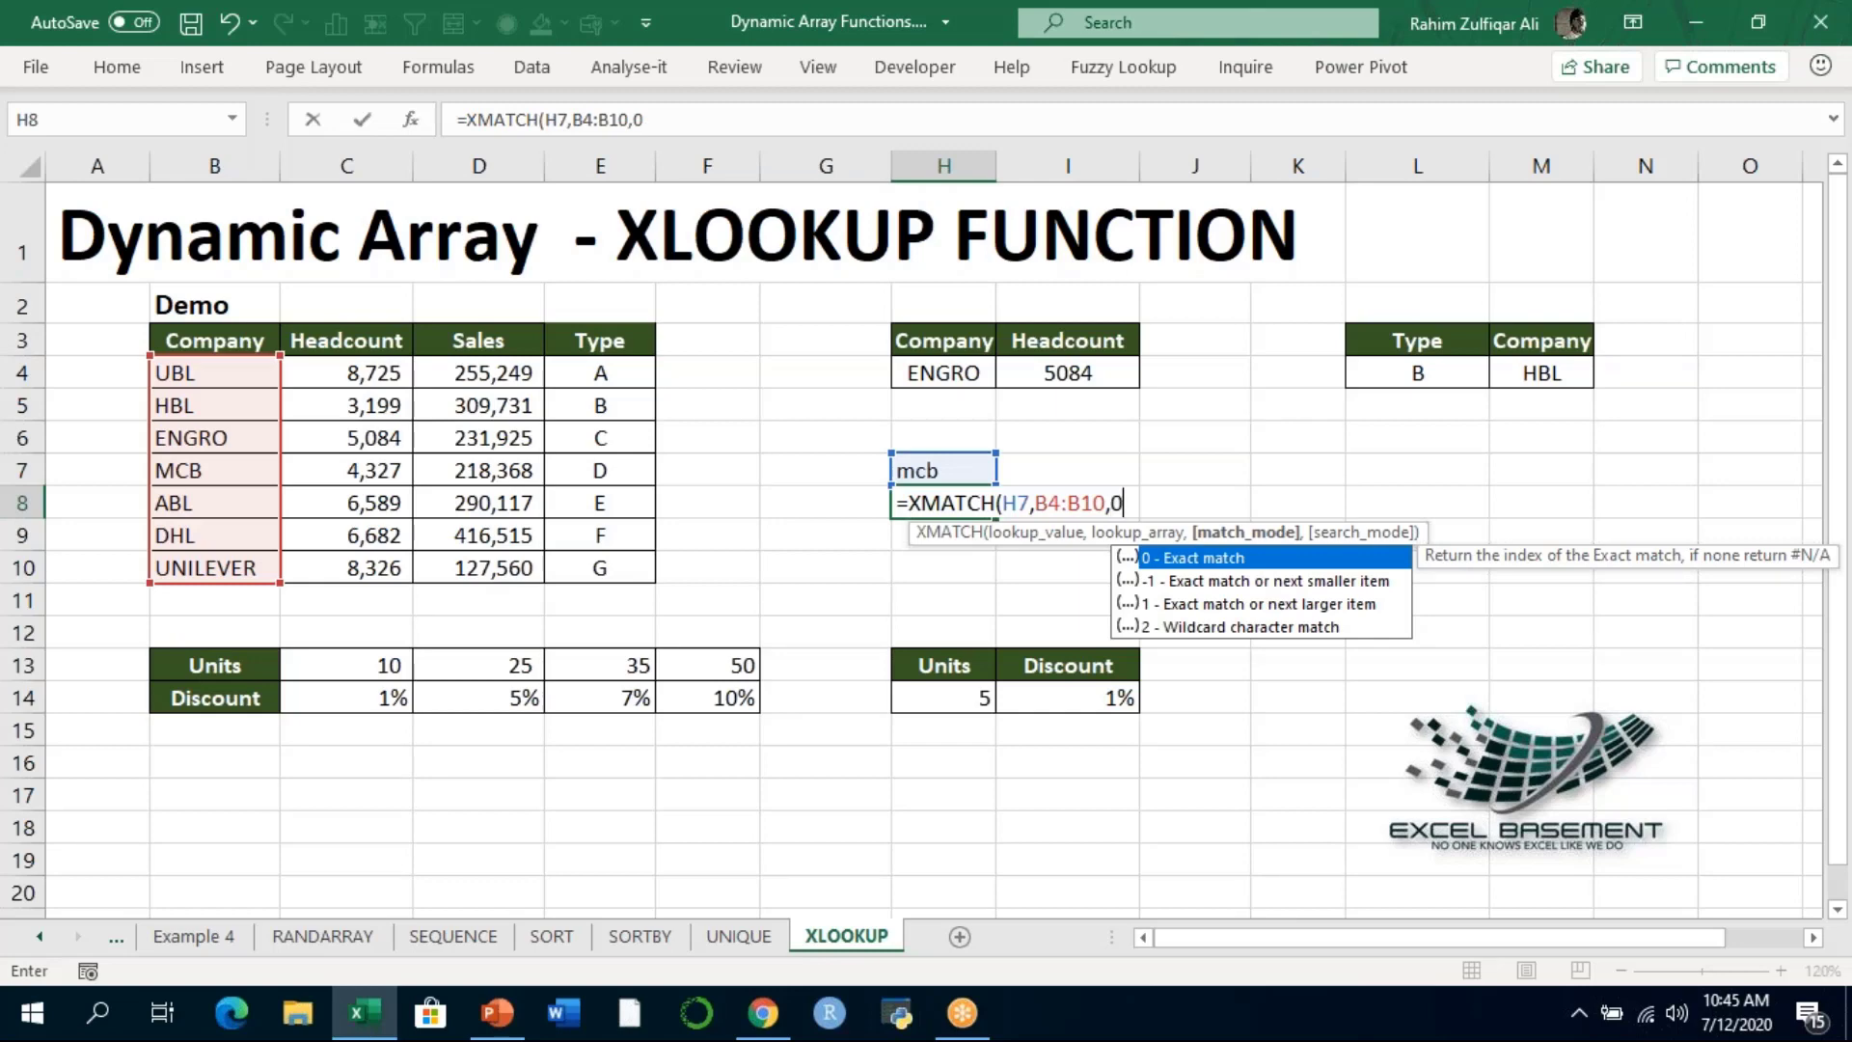
{"action": "type", "text": ")"}
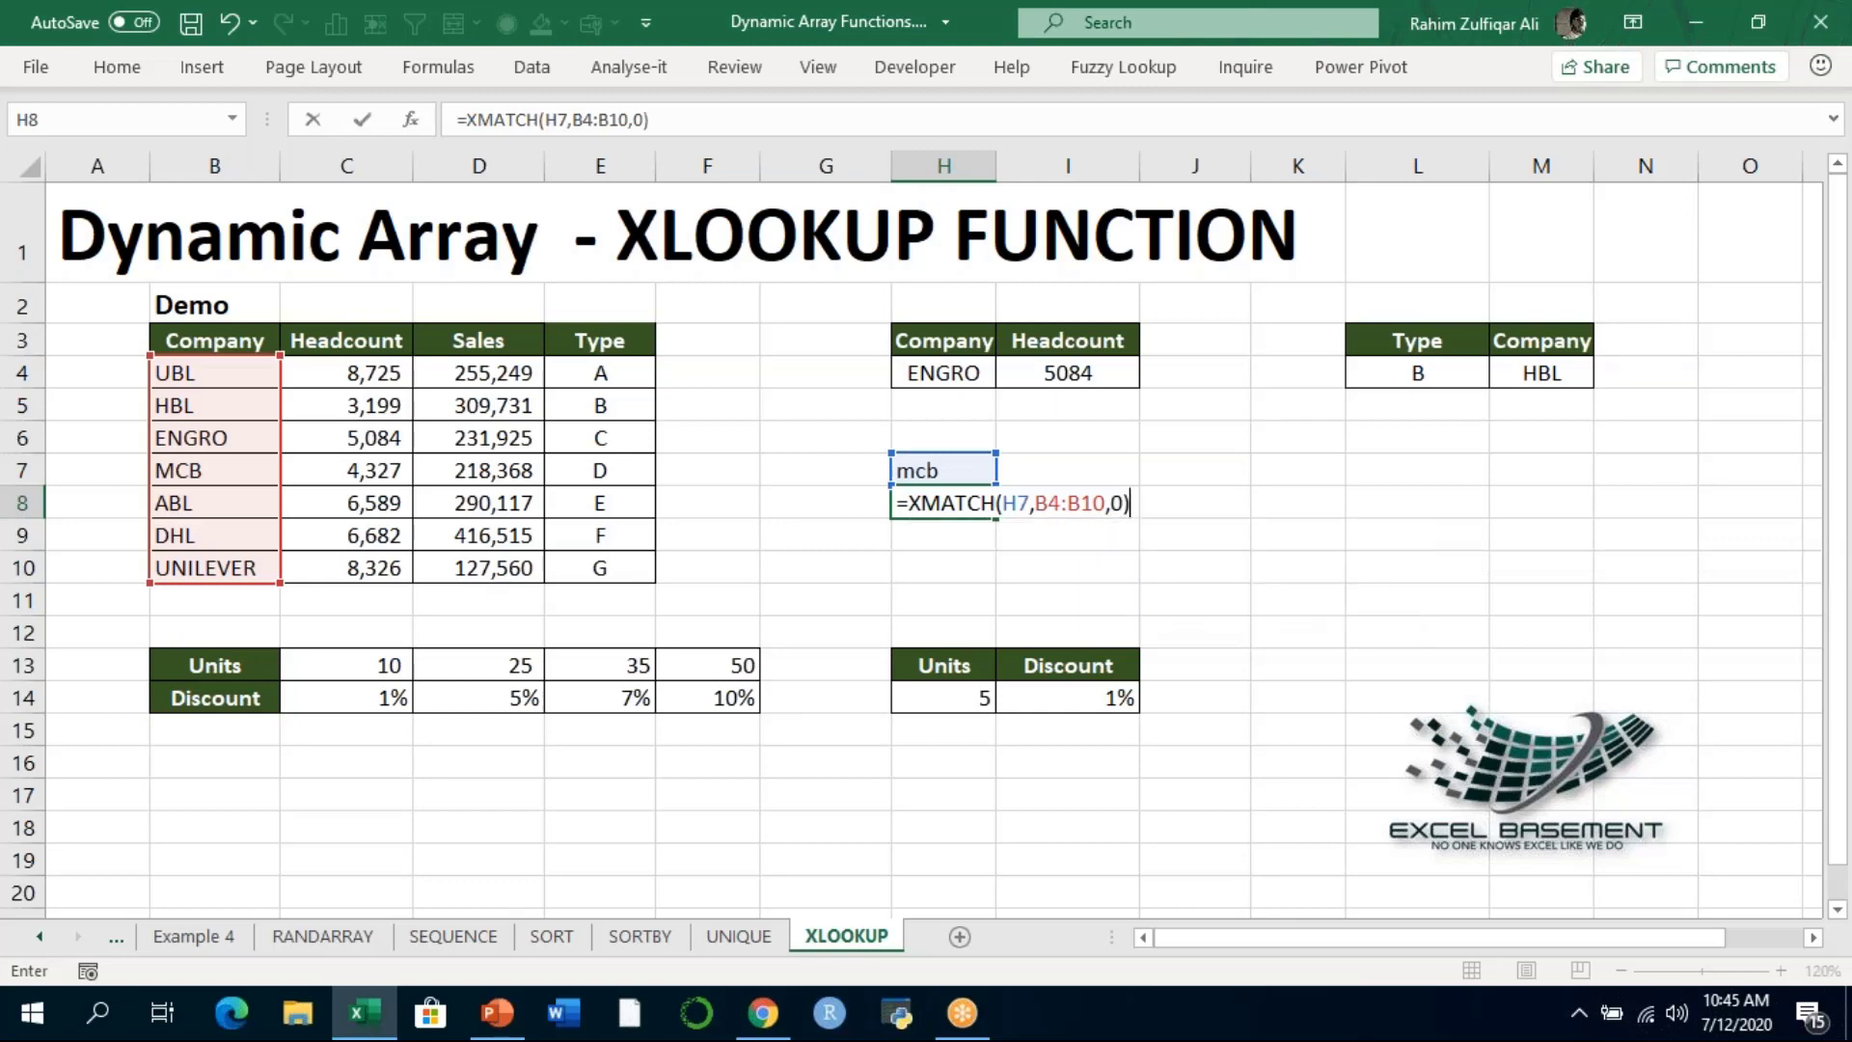
{"action": "key", "text": "Return"}
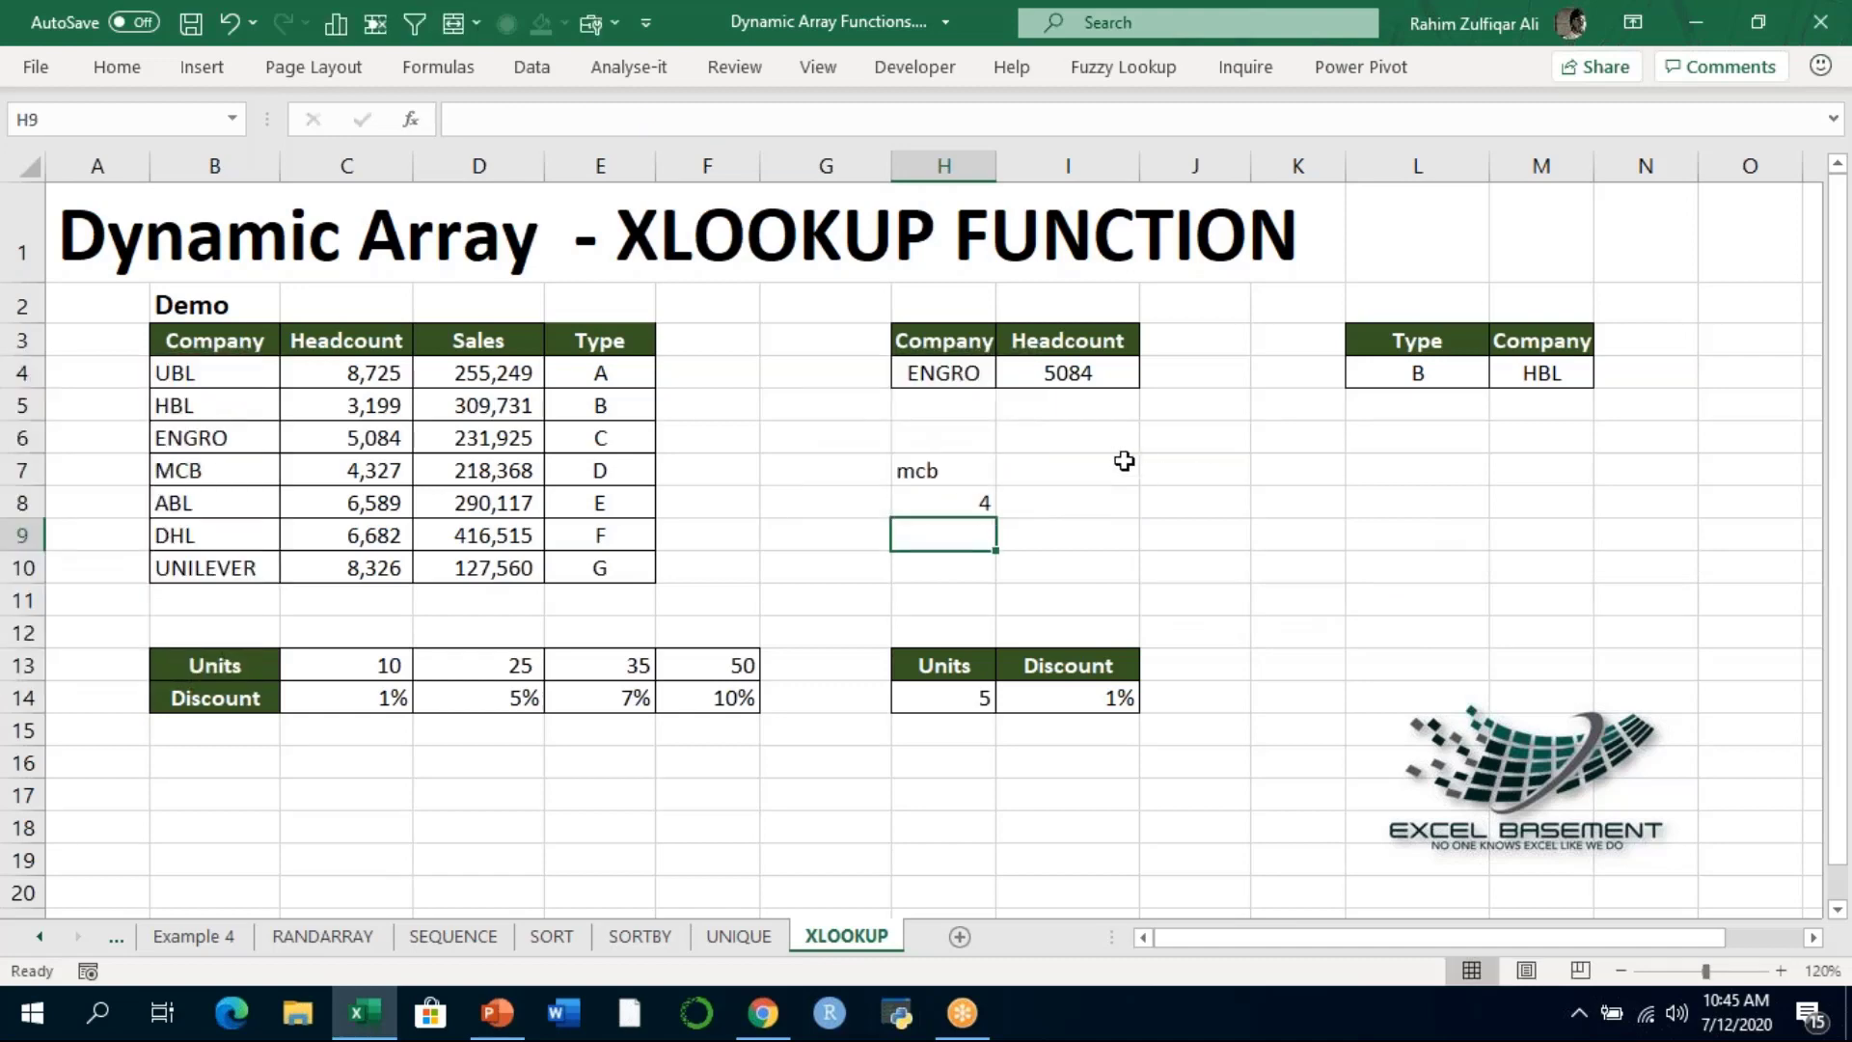
Number the first four companies, UBL to MCB, from 1 to 4 in A4:A7
{"action": "left_click", "coordinate": [943, 496]}
{"action": "left_click", "coordinate": [166, 366]}
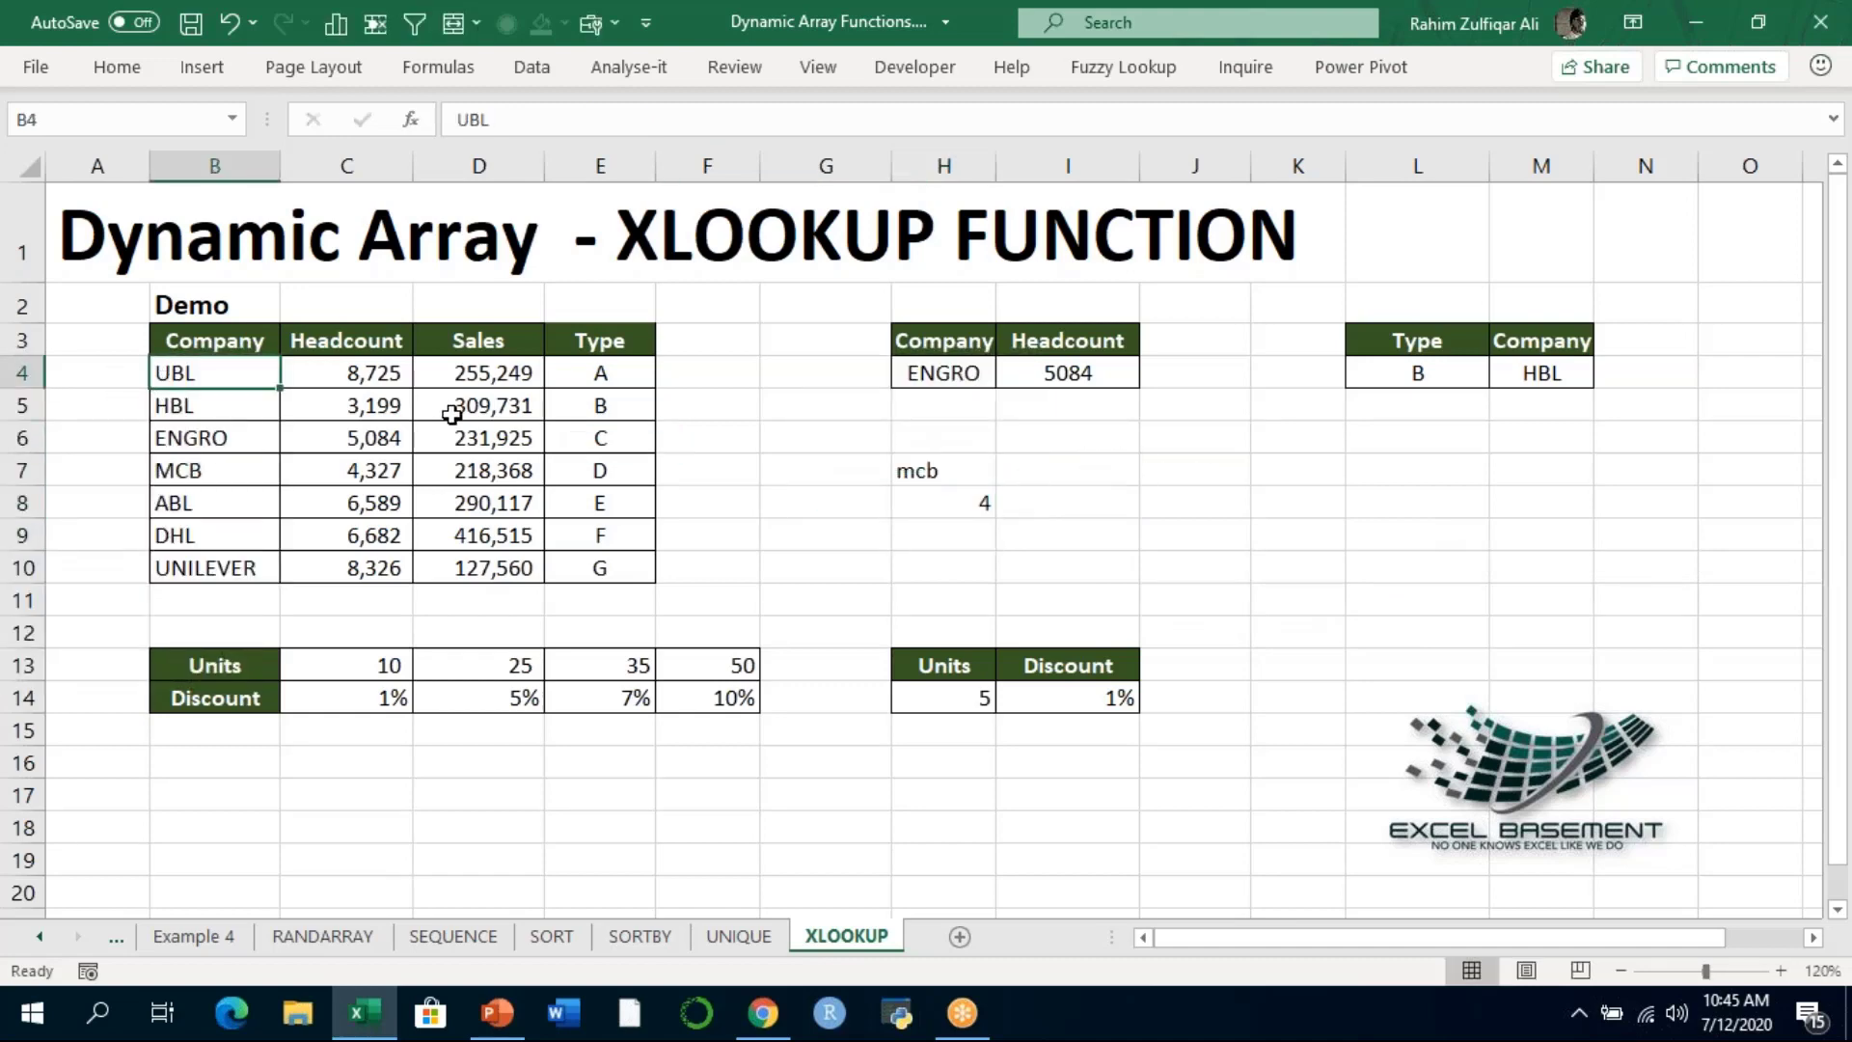
{"action": "key", "text": "Left"}
{"action": "type", "text": "1 2 3 4"}
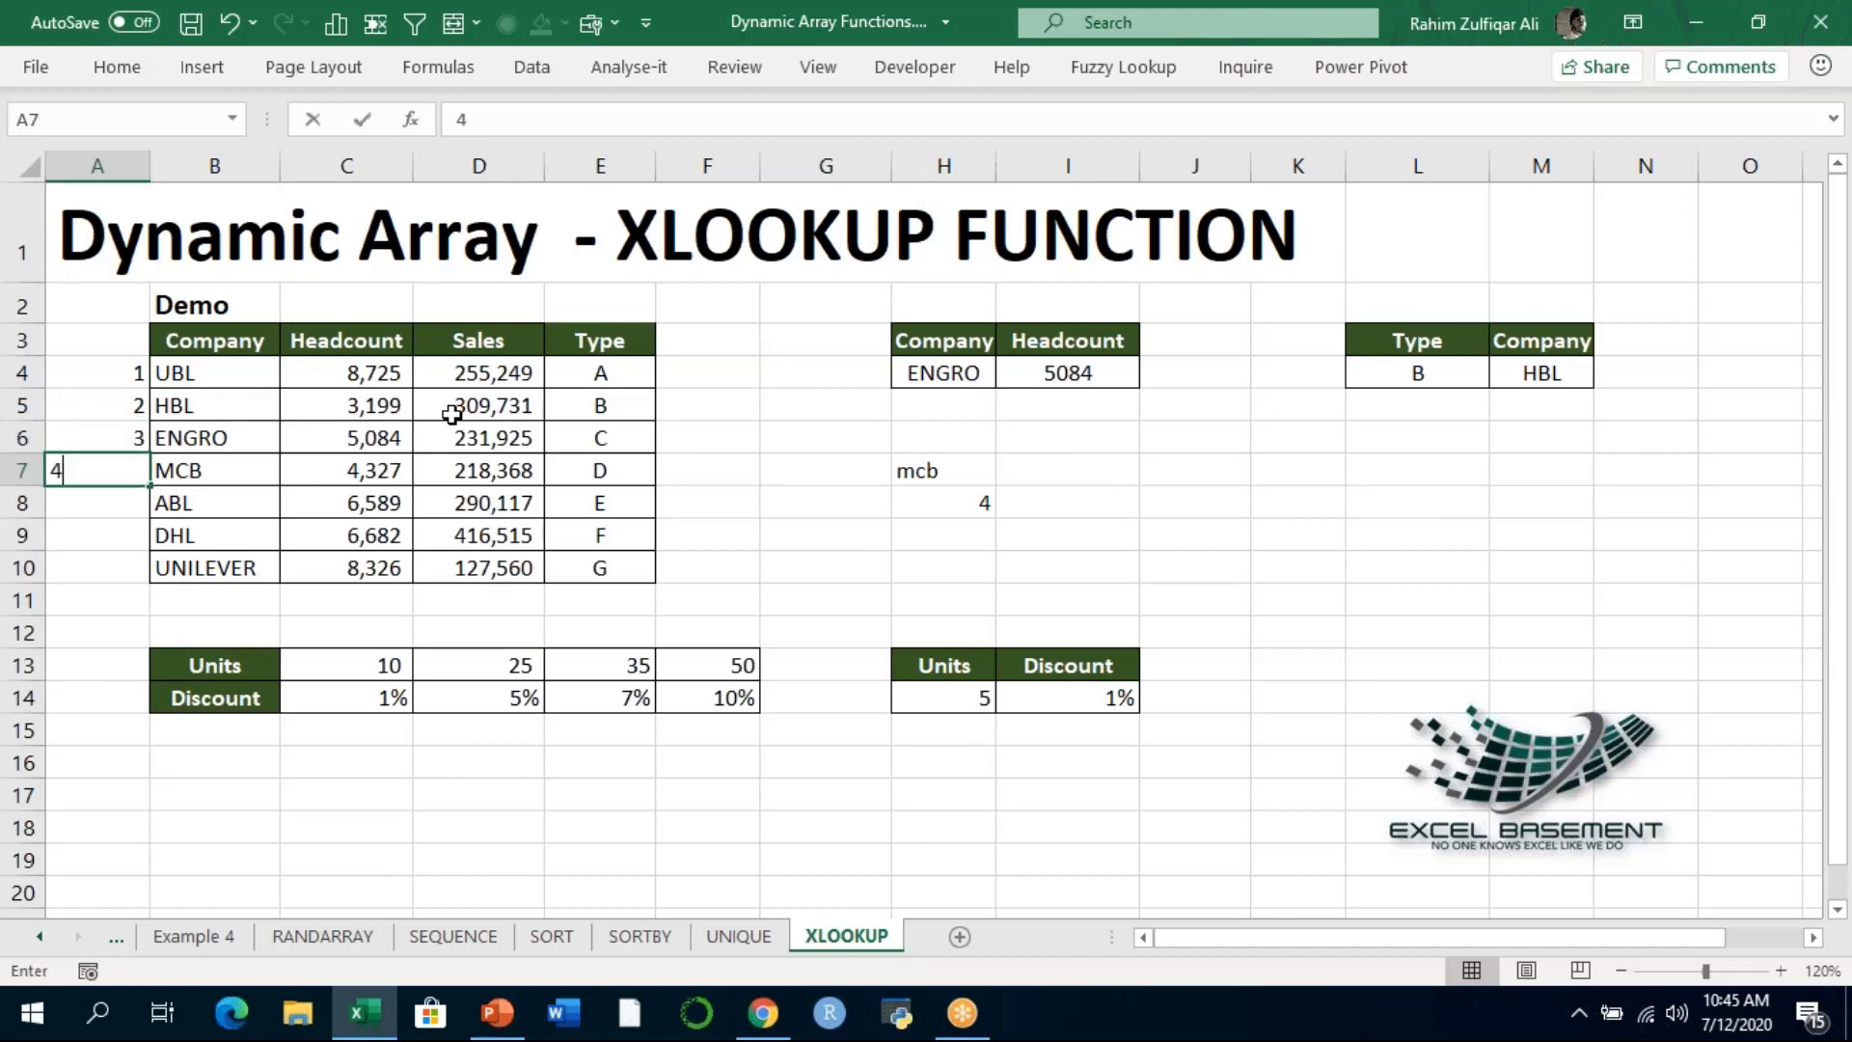
{"action": "left_click", "coordinate": [179, 473]}
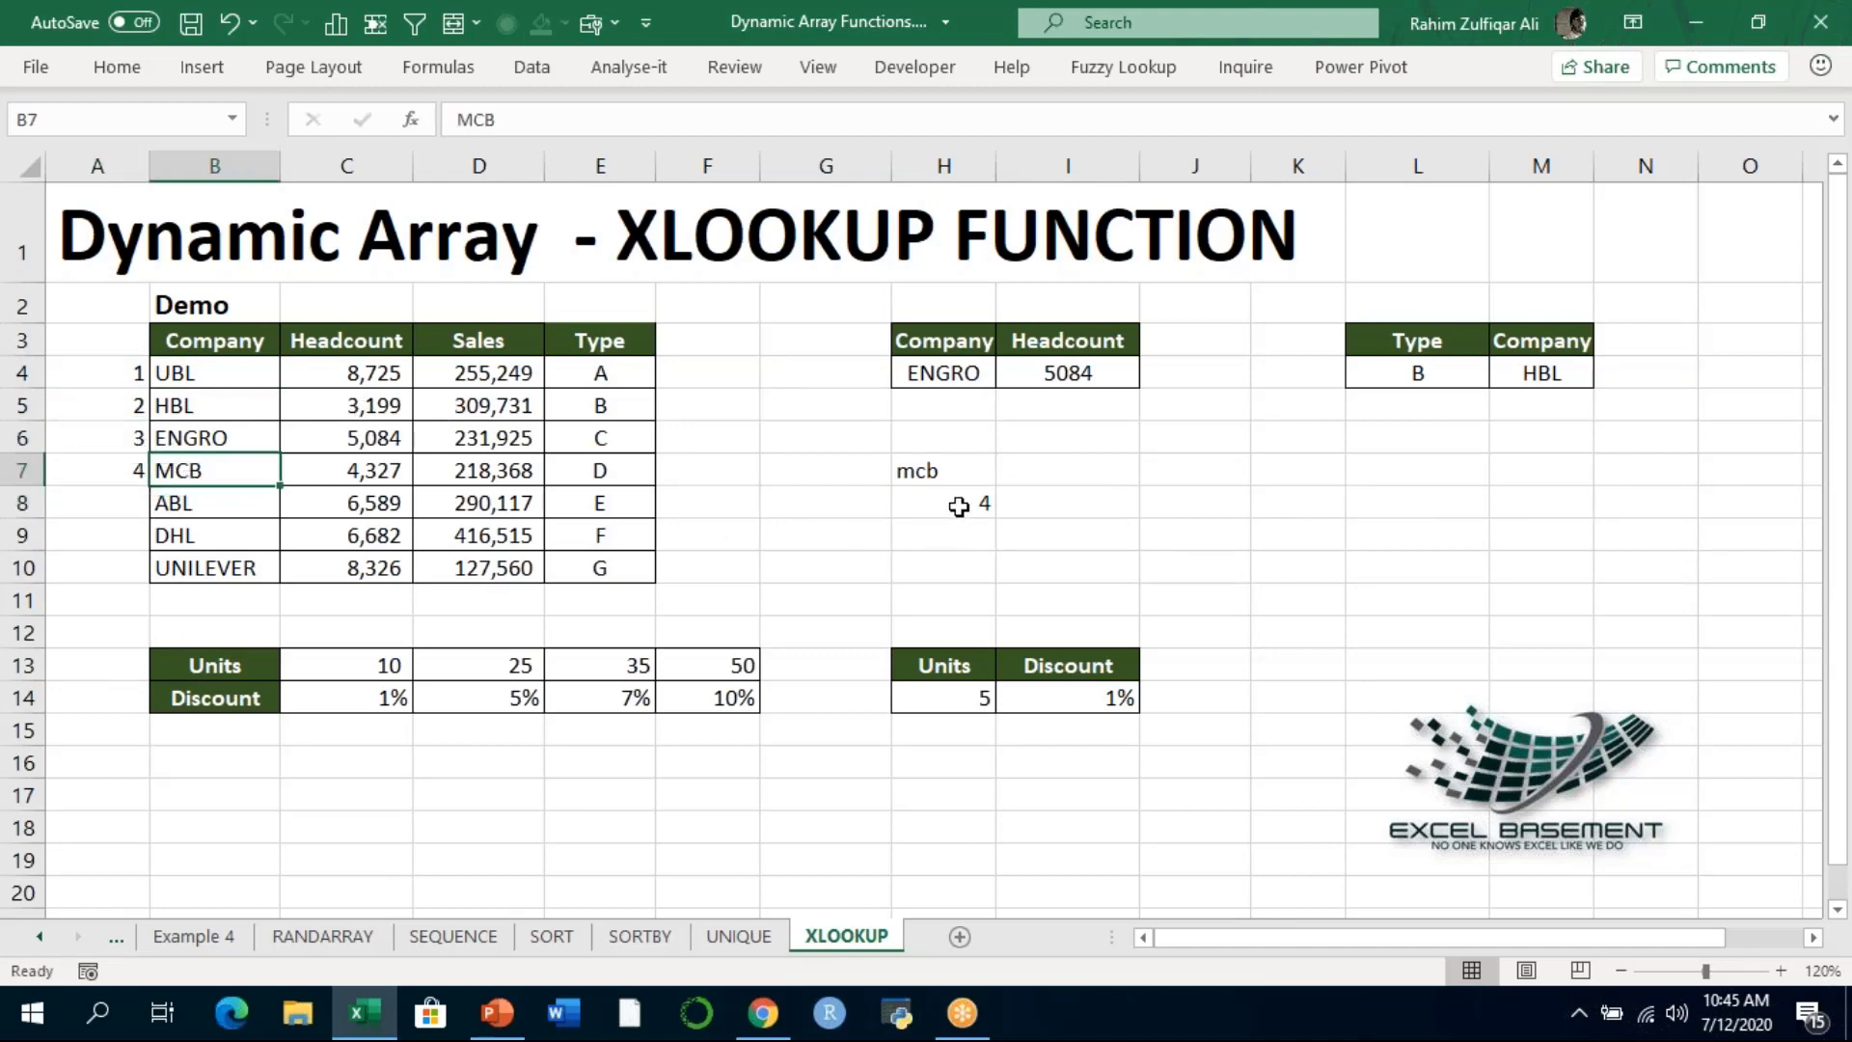
Review the XMATCH formula in H8 and its referenced ranges, leaving it as entered
{"action": "double_click", "coordinate": [958, 505]}
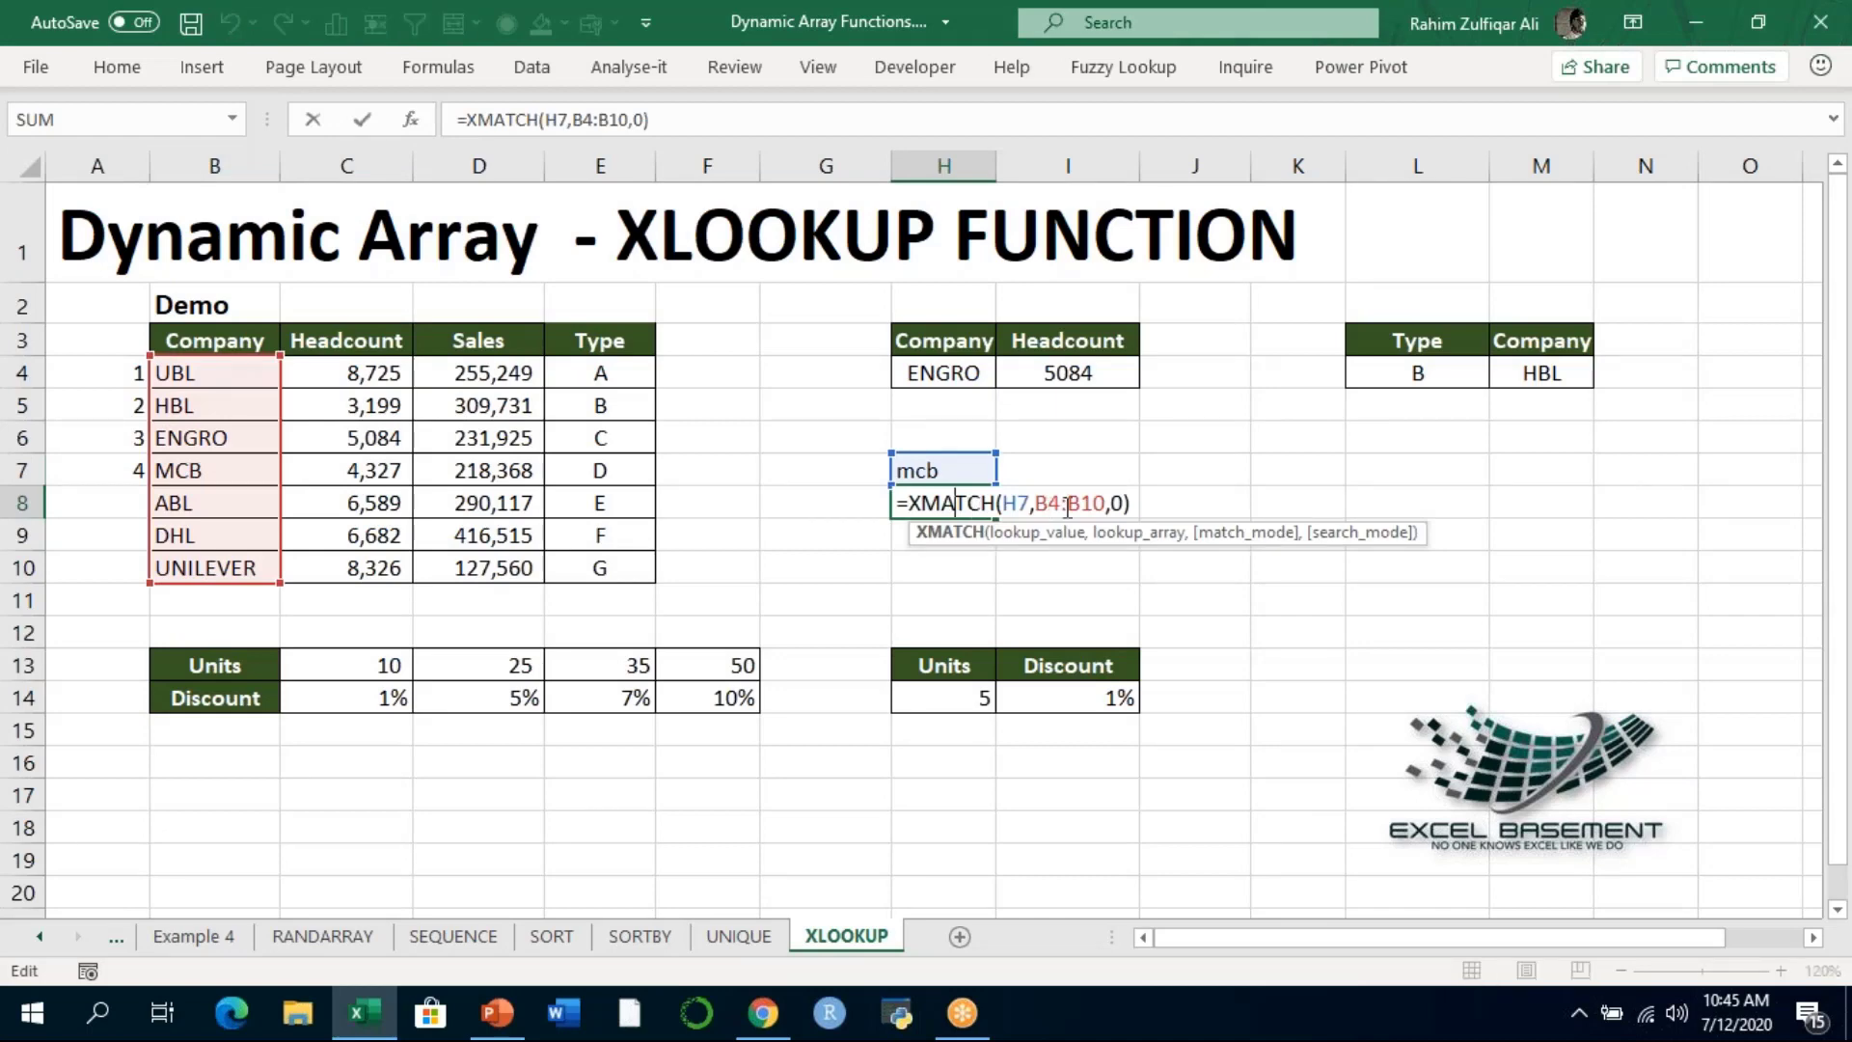
{"action": "key", "text": "Return"}
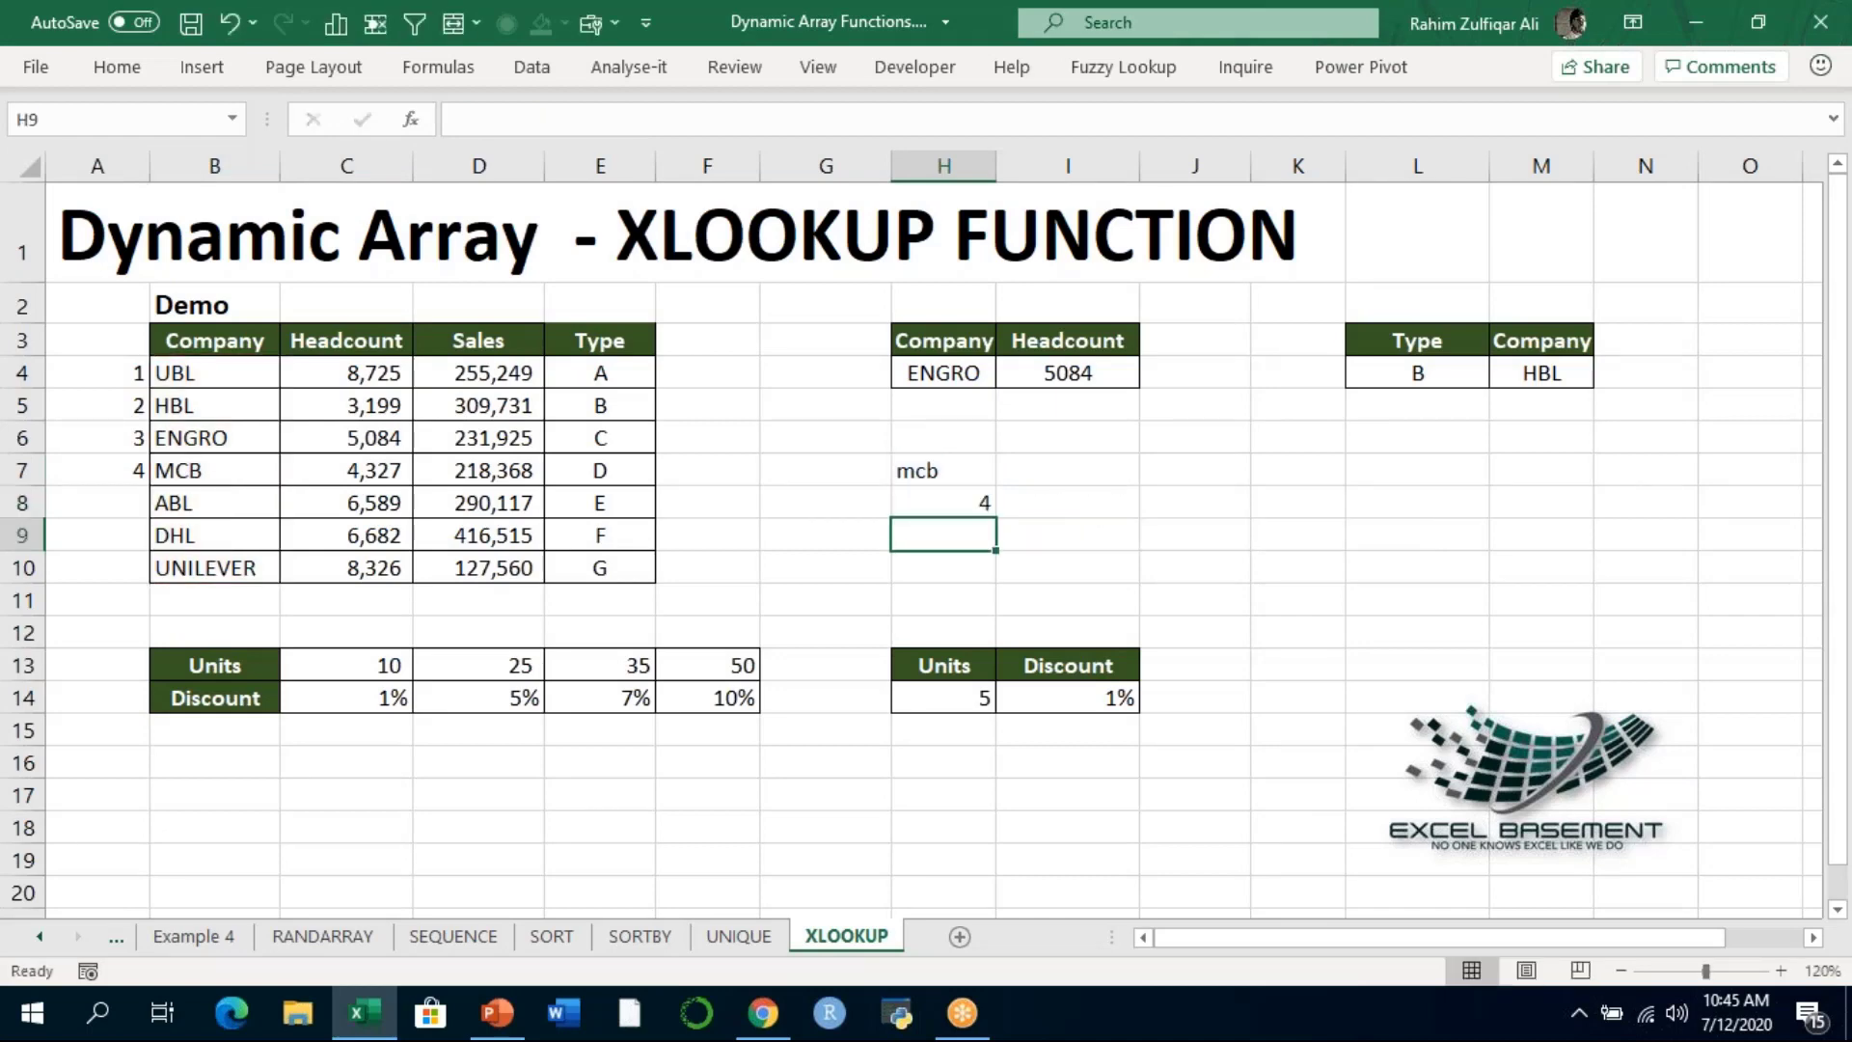